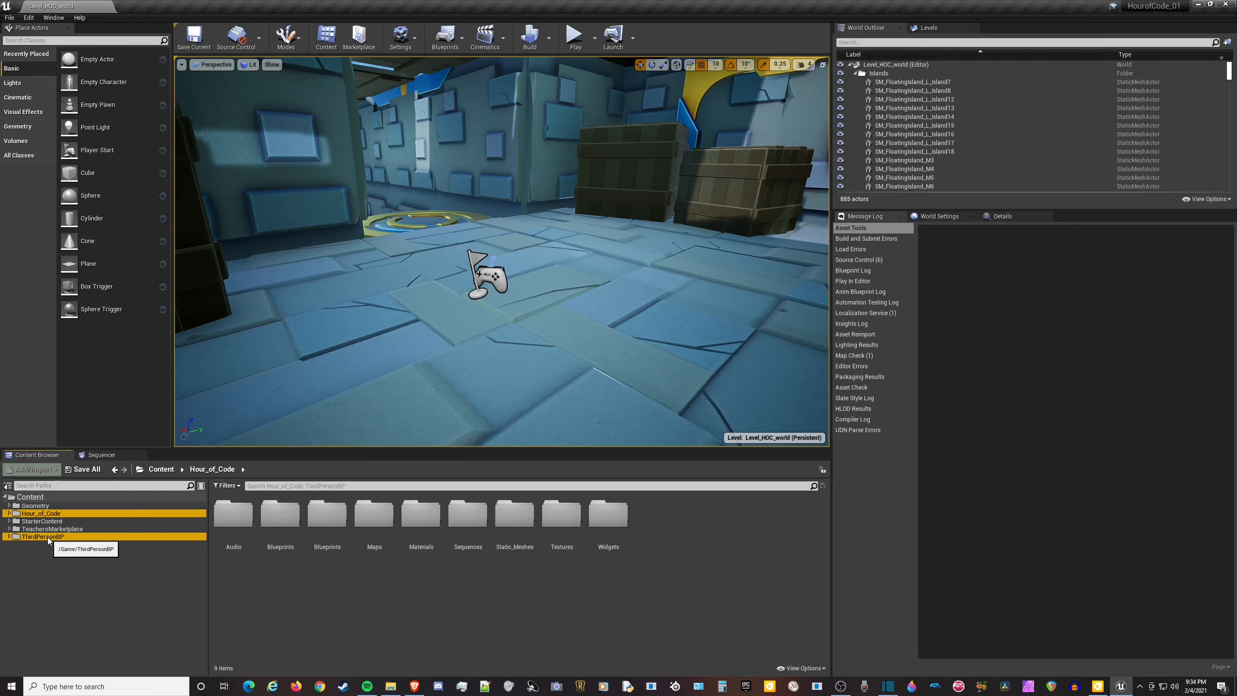
Set the colour of the selected Hour_of_Code and ThirdPersonBP folders to purple, hex sRGB 6D00BCFF.
right_click(81, 516)
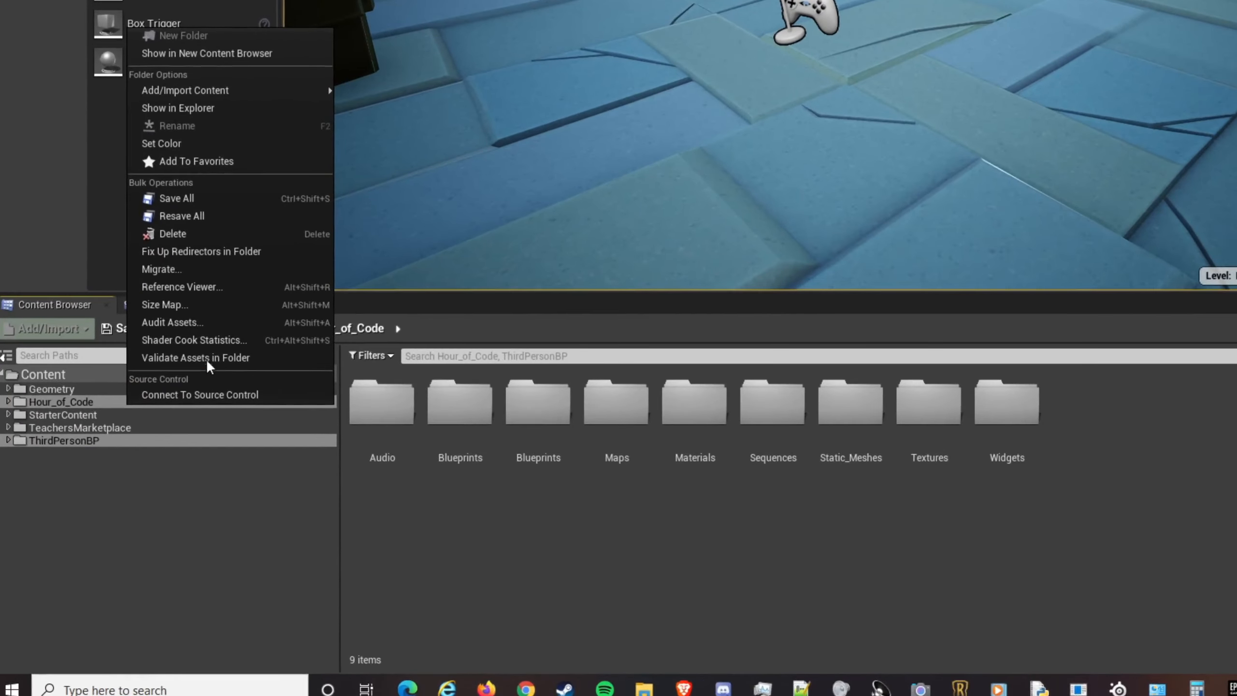
click(191, 143)
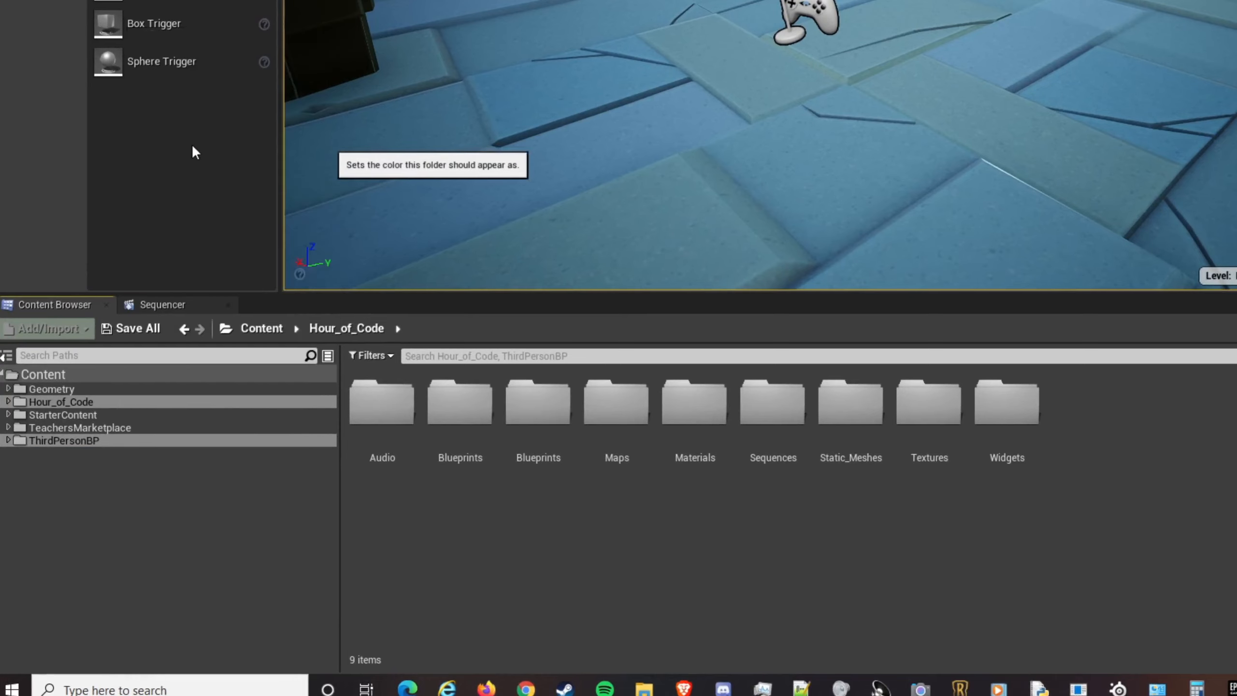
drag(295, 287, 267, 220)
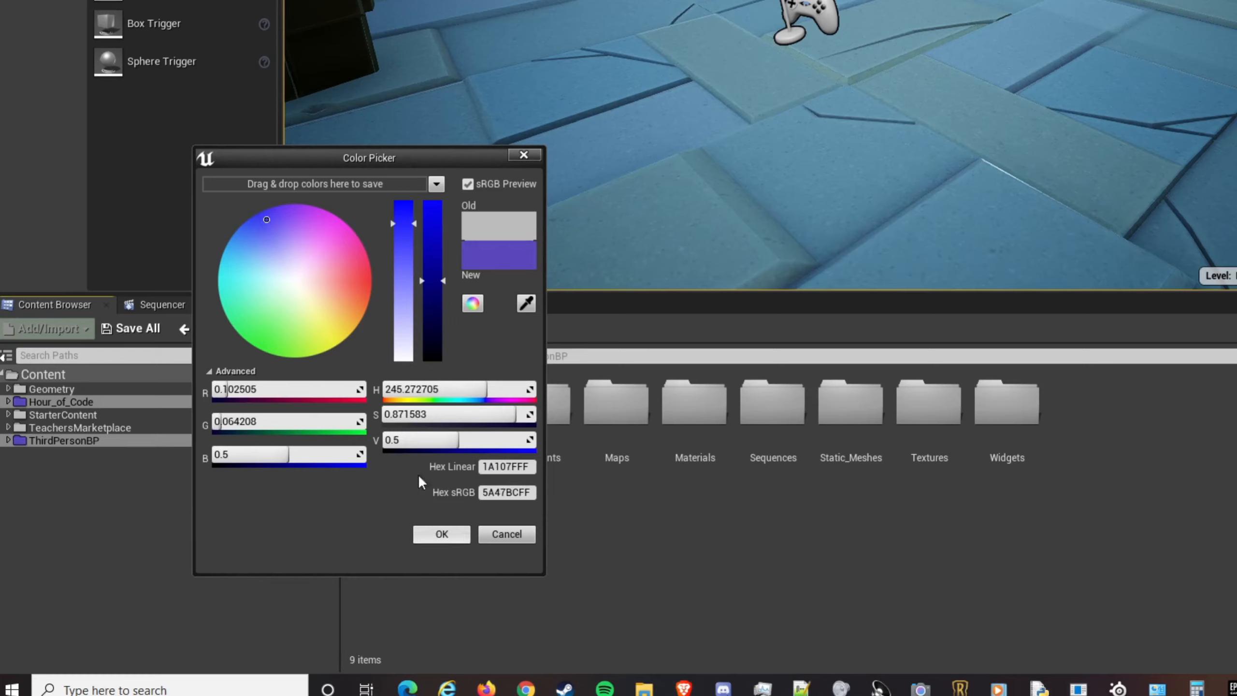
mouse_move(270, 223)
mouse_down()
mouse_move(298, 204)
mouse_move(279, 204)
mouse_up()
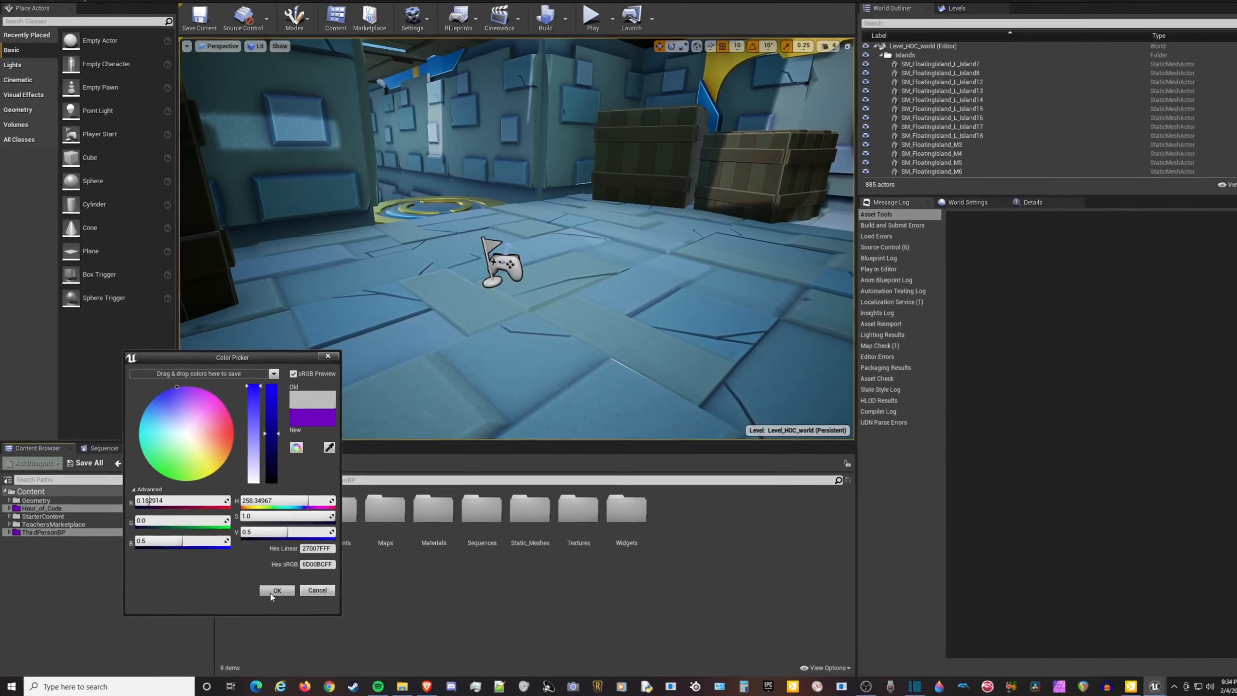
click(324, 574)
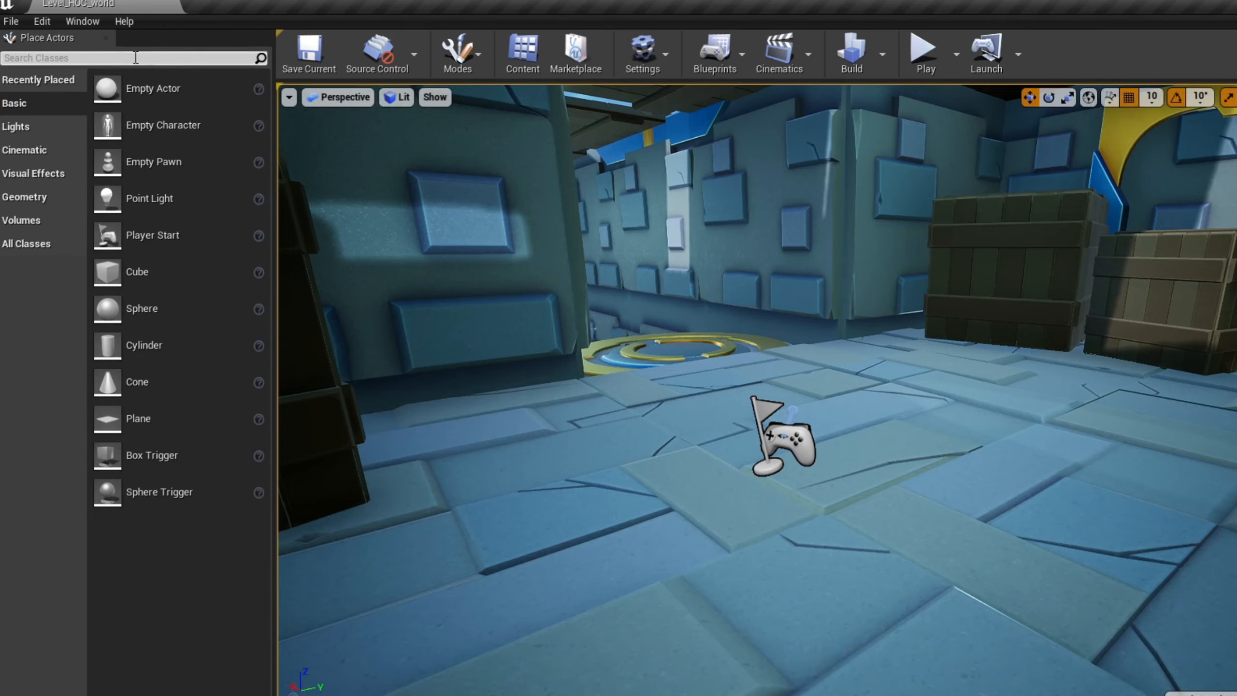
Close the Place Actors panel and restore it to the editor layout.
click(105, 38)
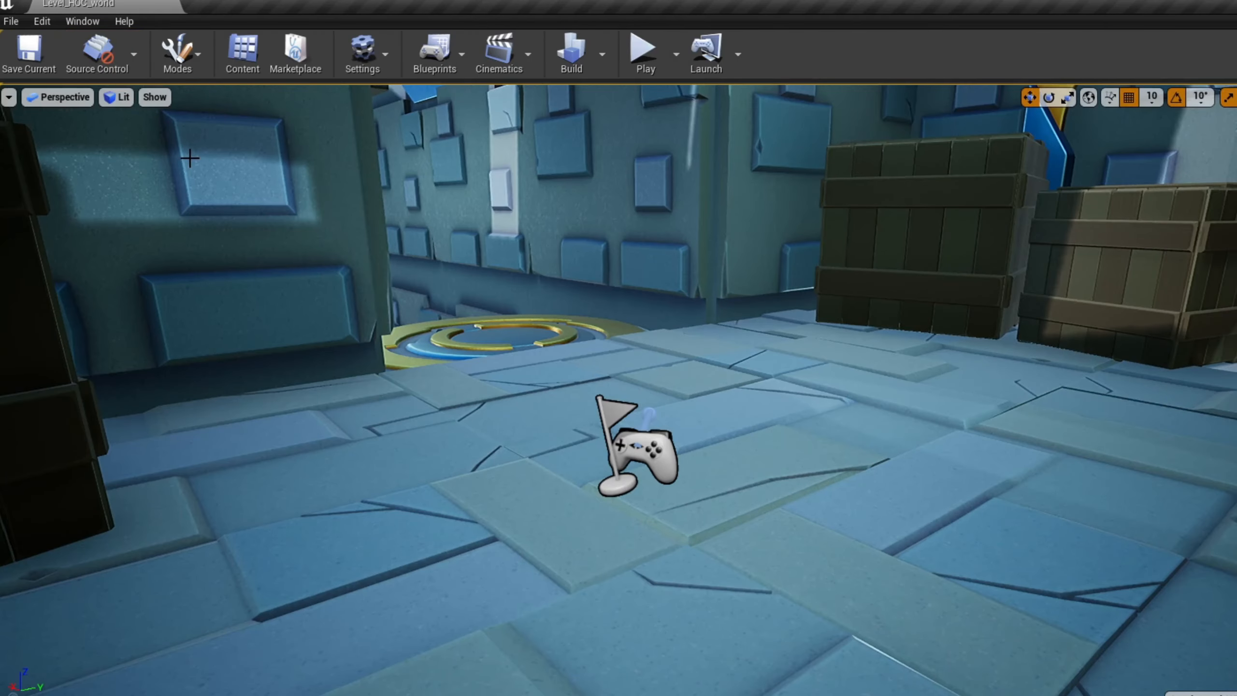
click(68, 21)
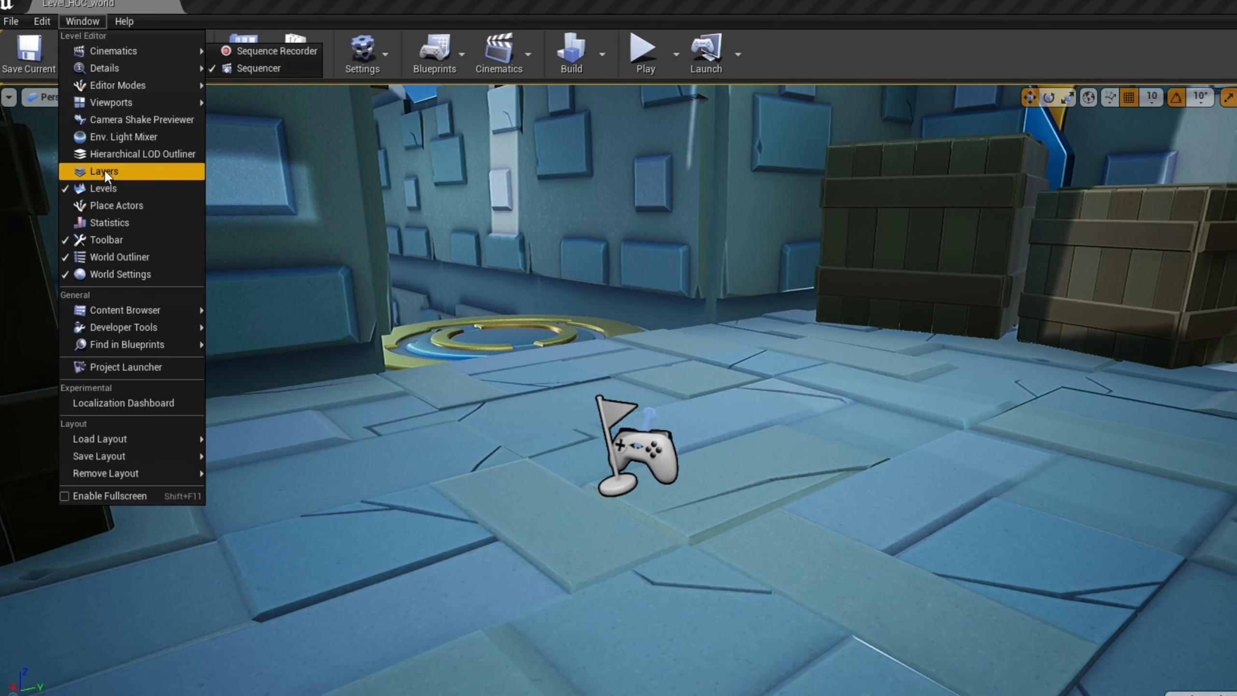
click(119, 210)
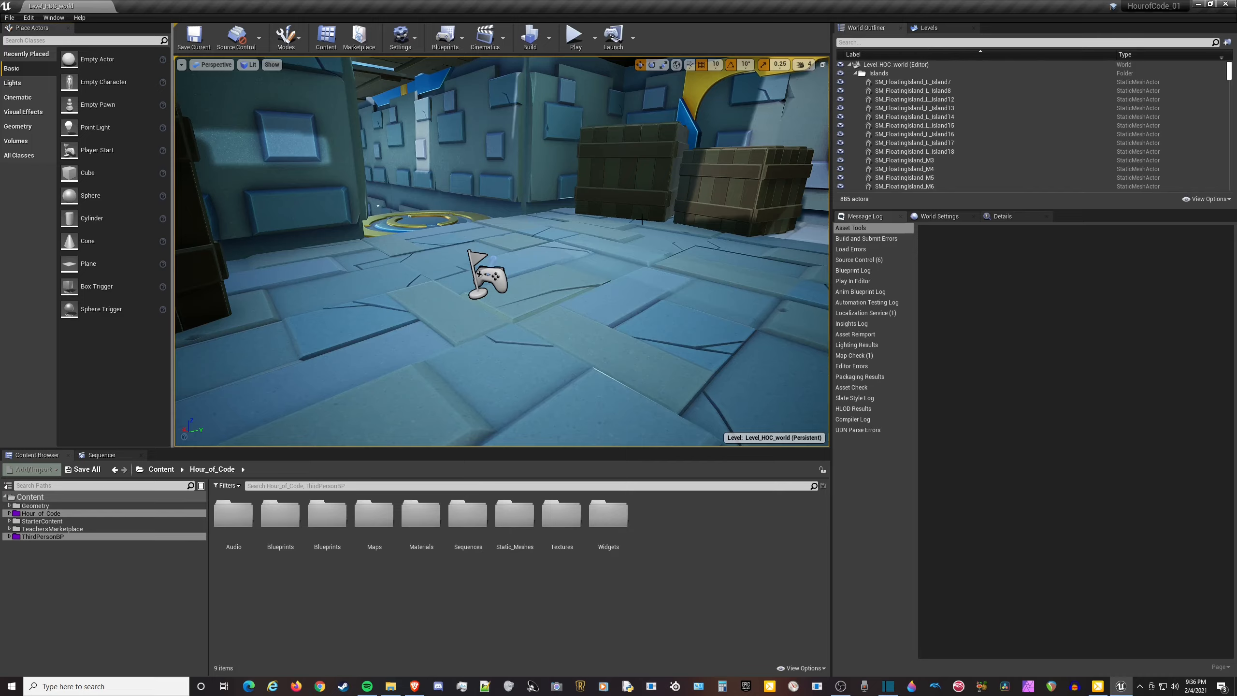
Fly through the starting room towards the corridor and set the viewport camera speed to 3.
mouse_move(611, 218)
right_down()
mouse_move(555, 185)
mouse_move(342, 219)
mouse_move(478, 212)
mouse_move(458, 224)
mouse_move(438, 219)
mouse_move(487, 205)
mouse_move(611, 218)
right_up()
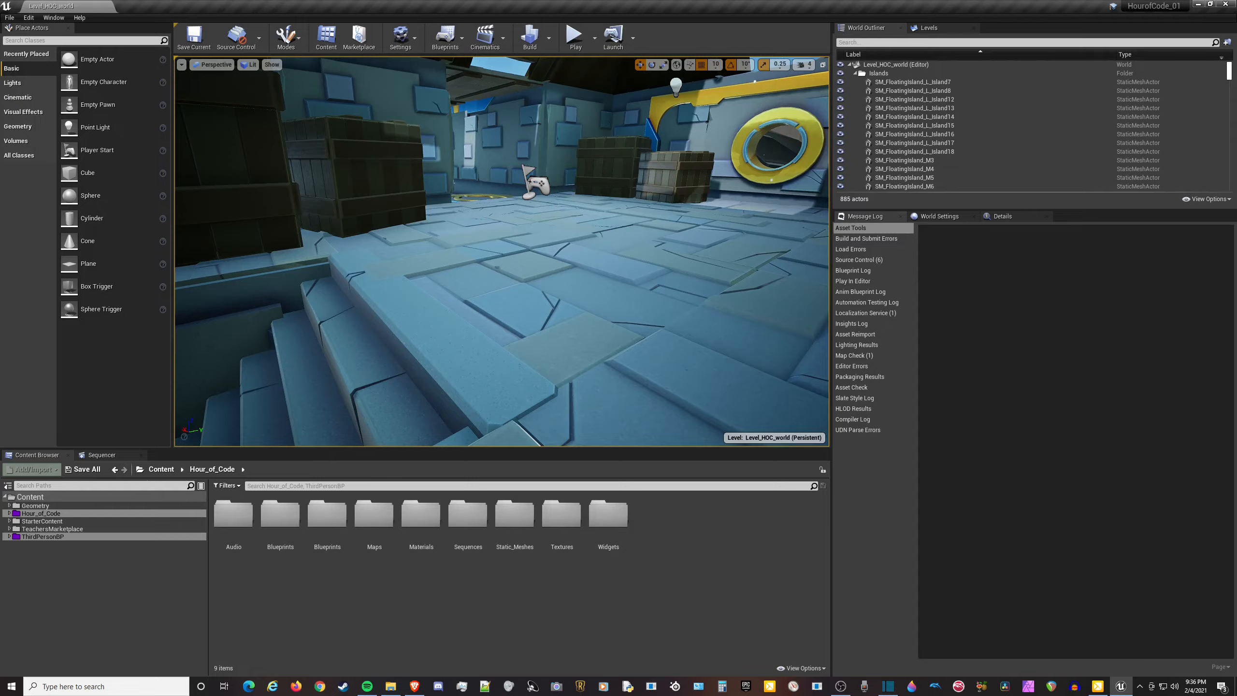
mouse_move(498, 267)
right_down()
mouse_move(483, 215)
mouse_move(497, 244)
right_up()
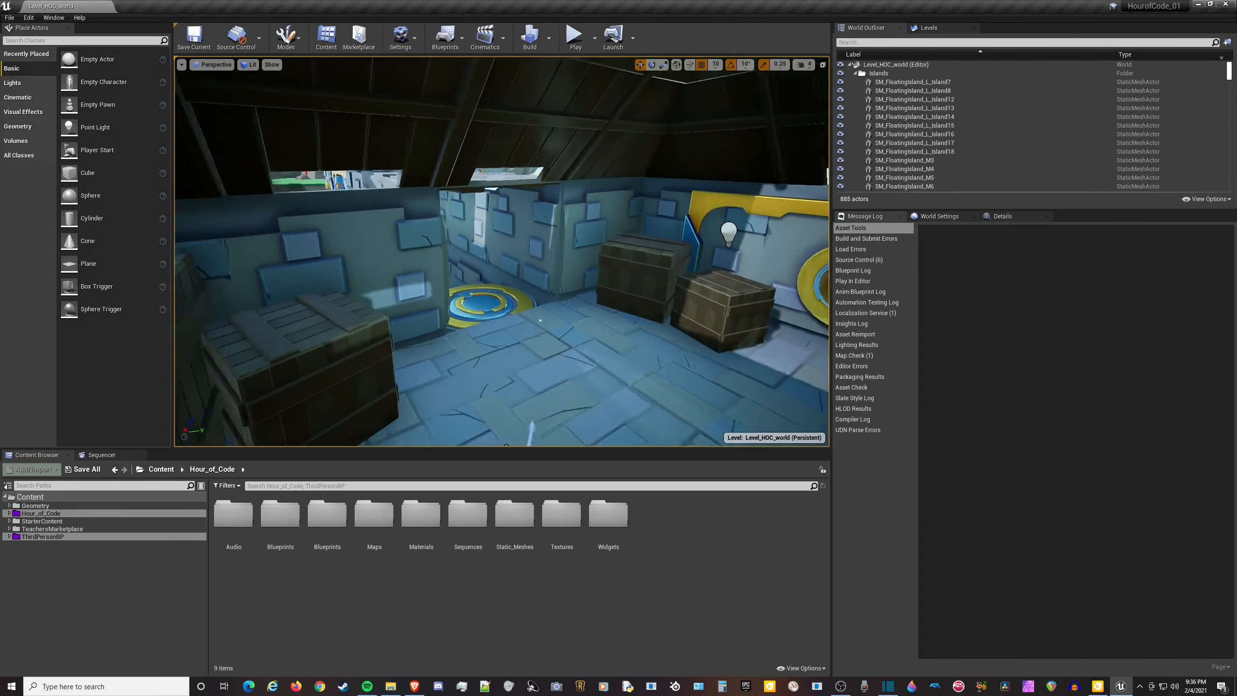
right_drag(540, 320, 551, 210)
click(803, 65)
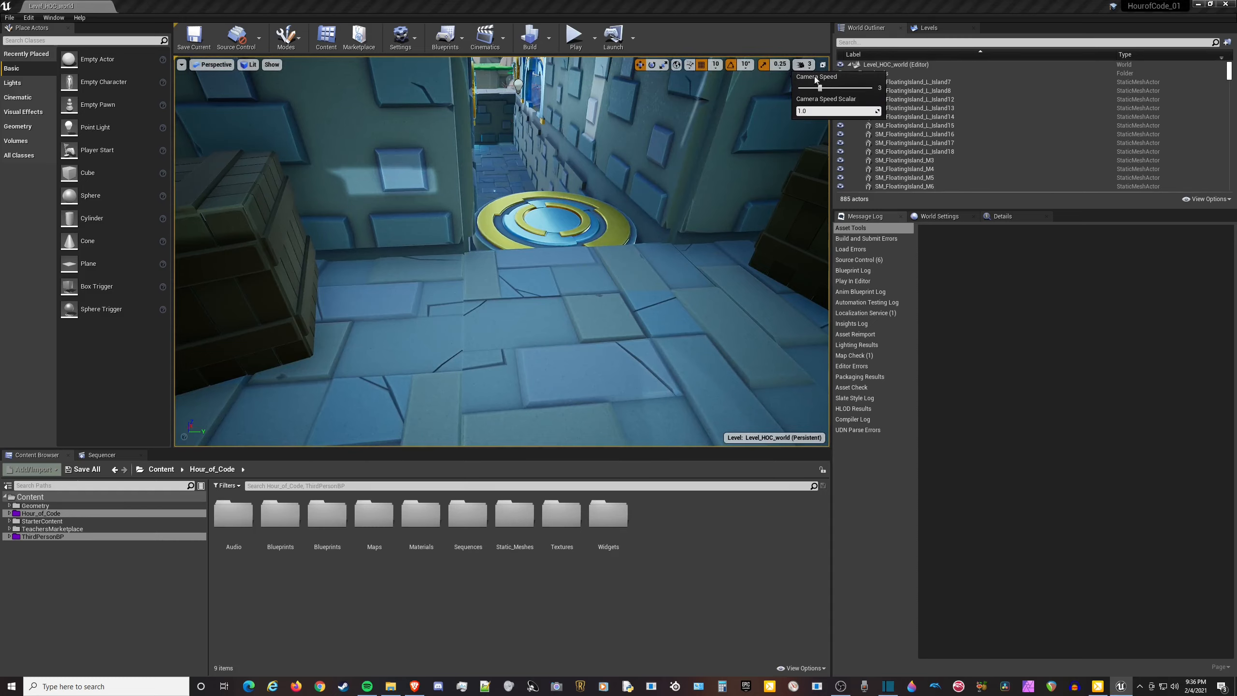
mouse_move(648, 214)
right_down()
mouse_move(646, 185)
mouse_move(624, 188)
mouse_move(658, 187)
mouse_move(633, 186)
mouse_move(628, 161)
mouse_move(660, 200)
right_up()
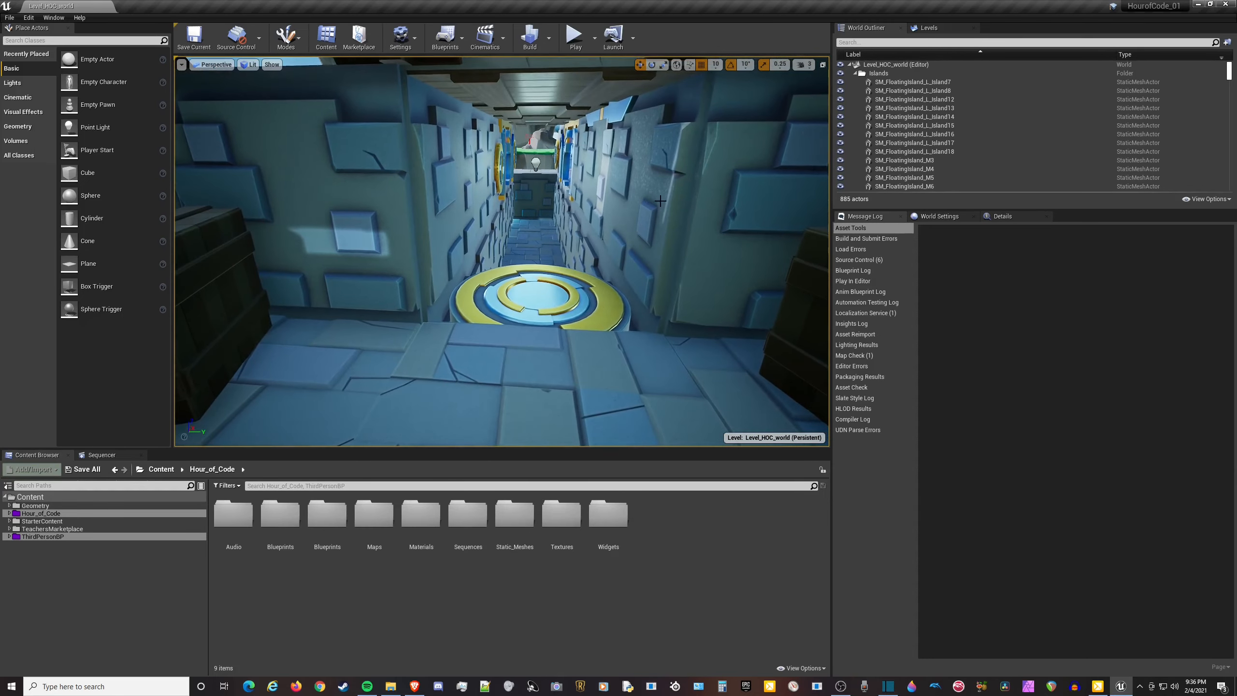
Examine the corridor beyond the round platform from both ends, selecting and framing pieces of its end walls.
click(533, 189)
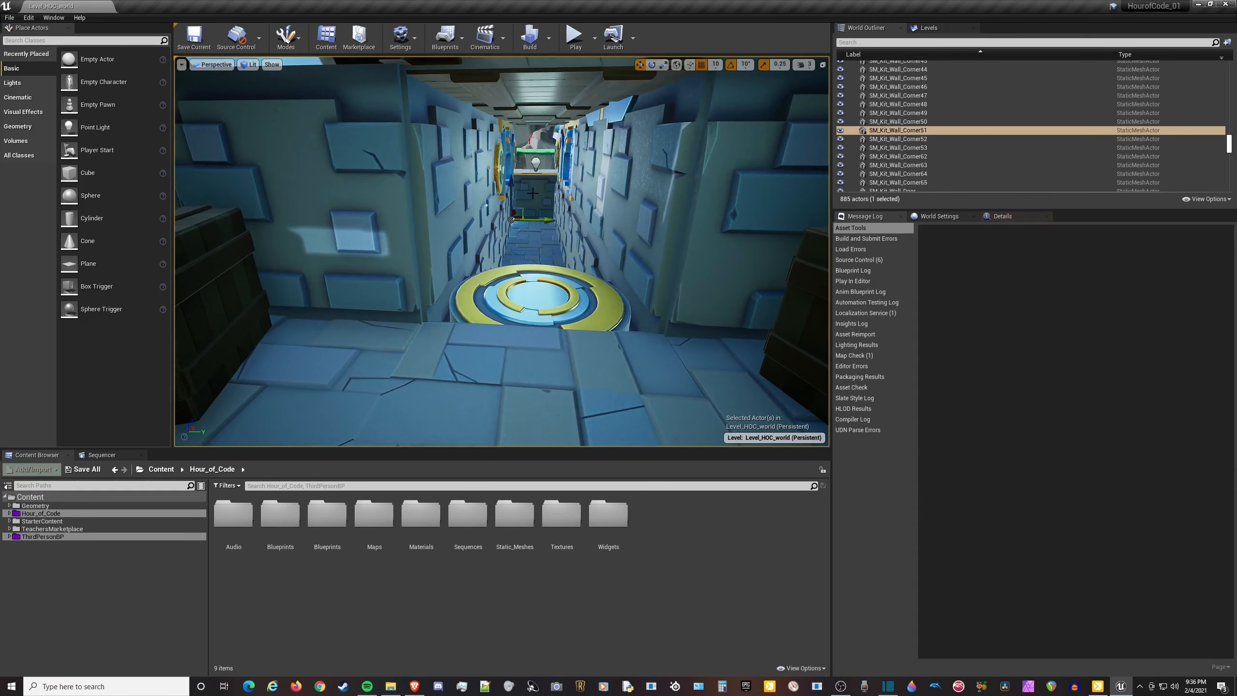
right_drag(530, 189, 530, 217)
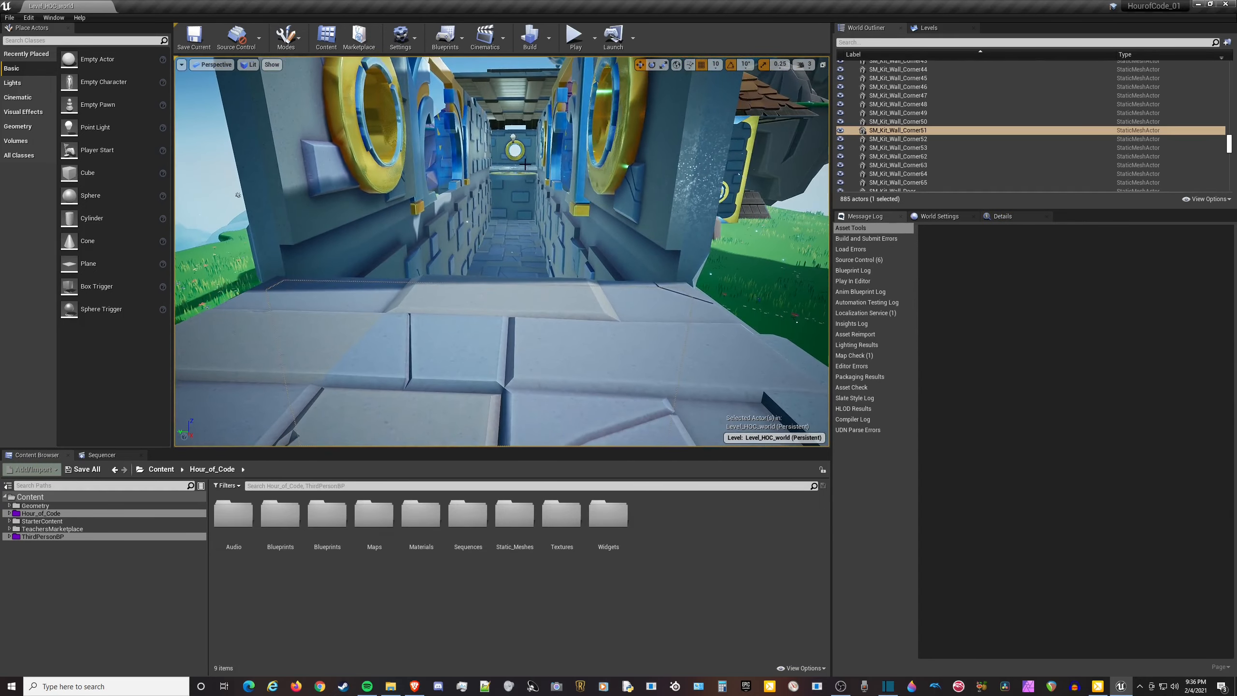
click(525, 165)
key(f)
right_drag(525, 164, 697, 182)
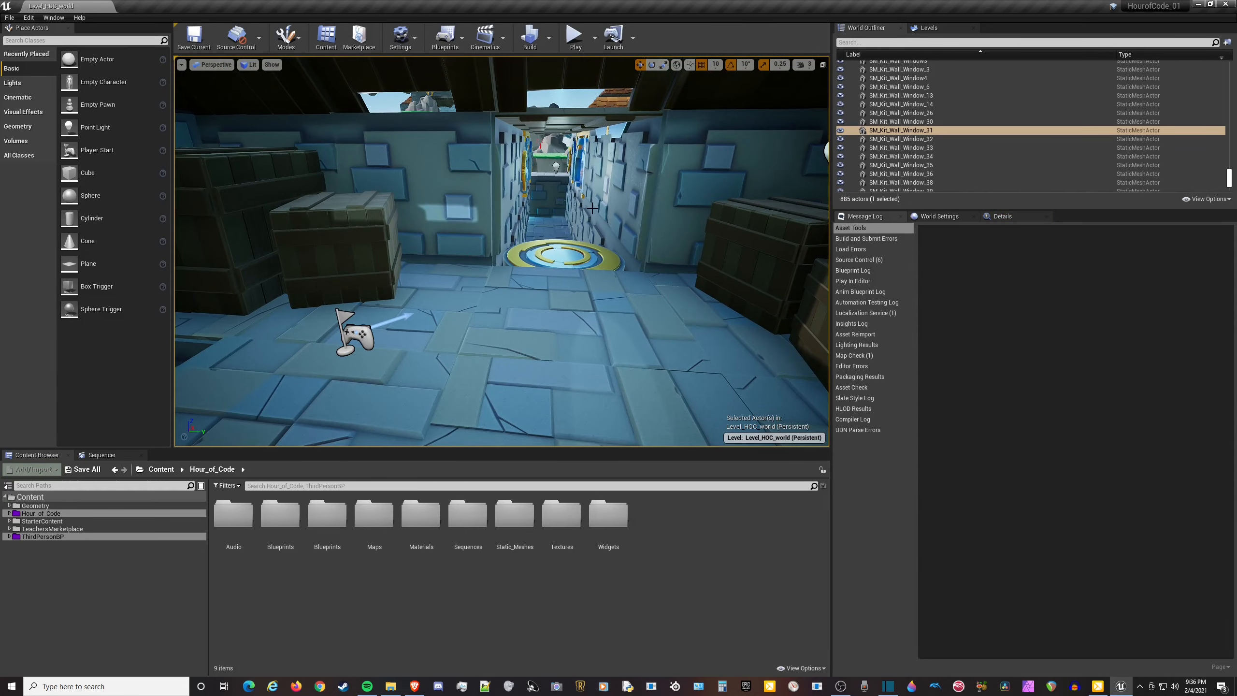
scroll(548, 193, up, 10)
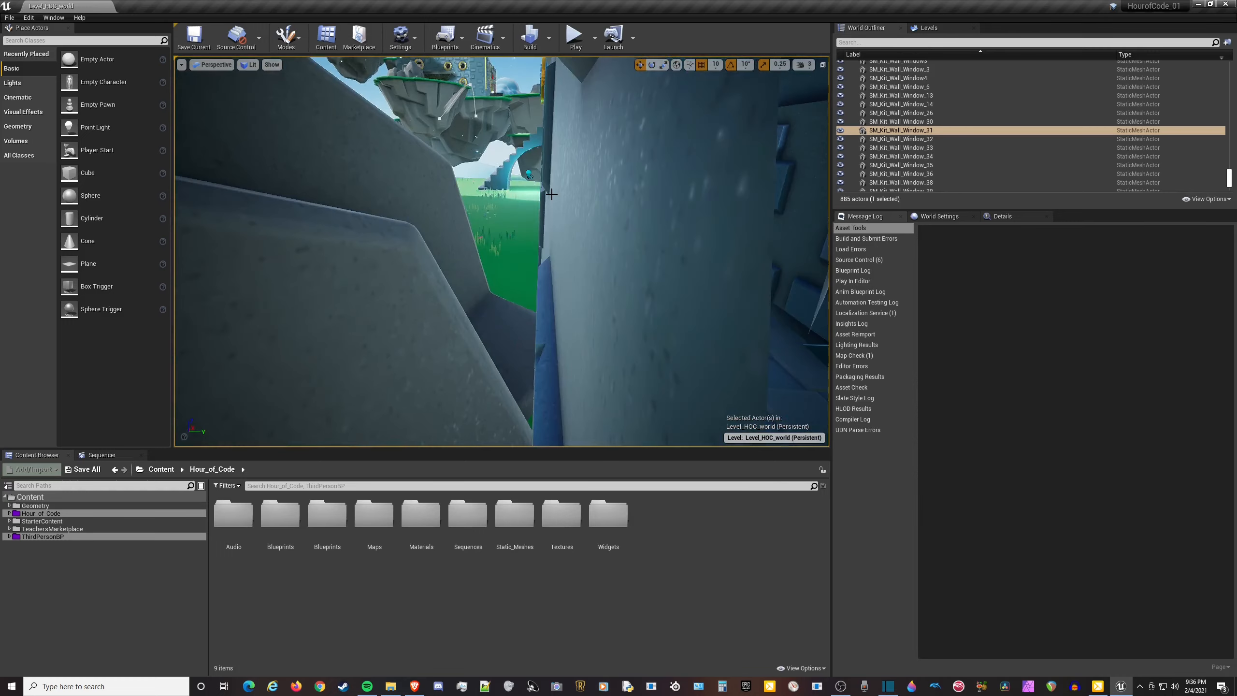
scroll(553, 194, down, 9)
scroll(553, 194, up, 15)
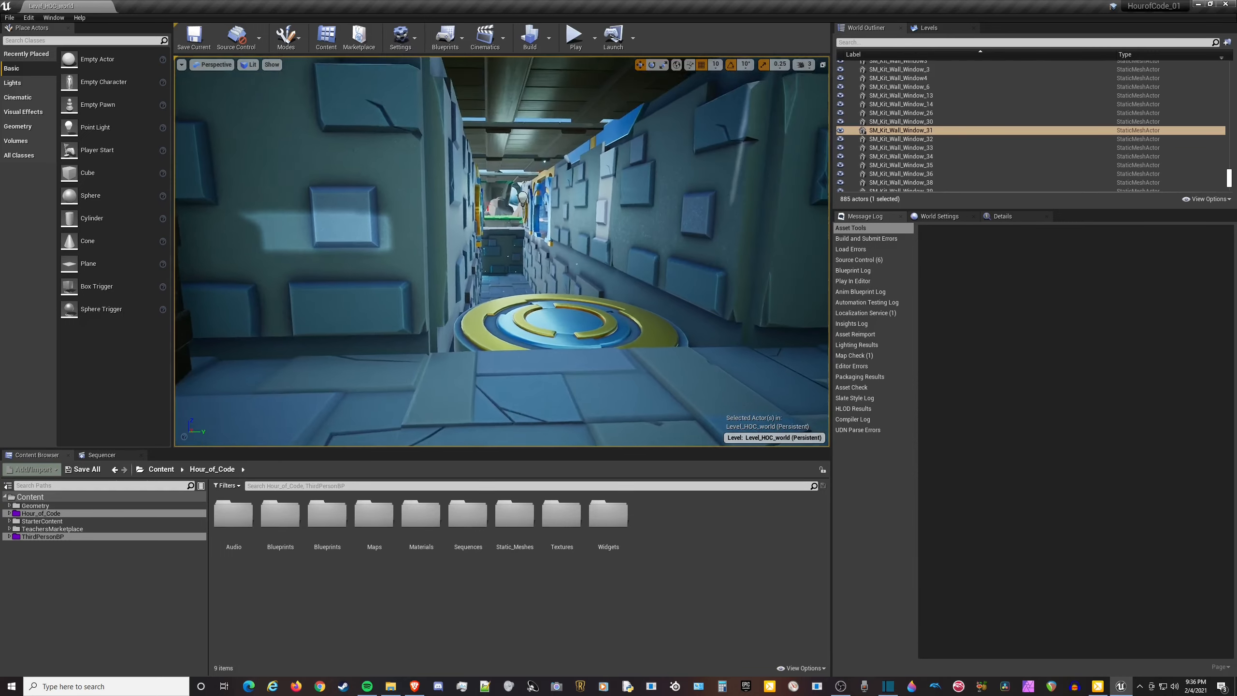
scroll(527, 205, down, 12)
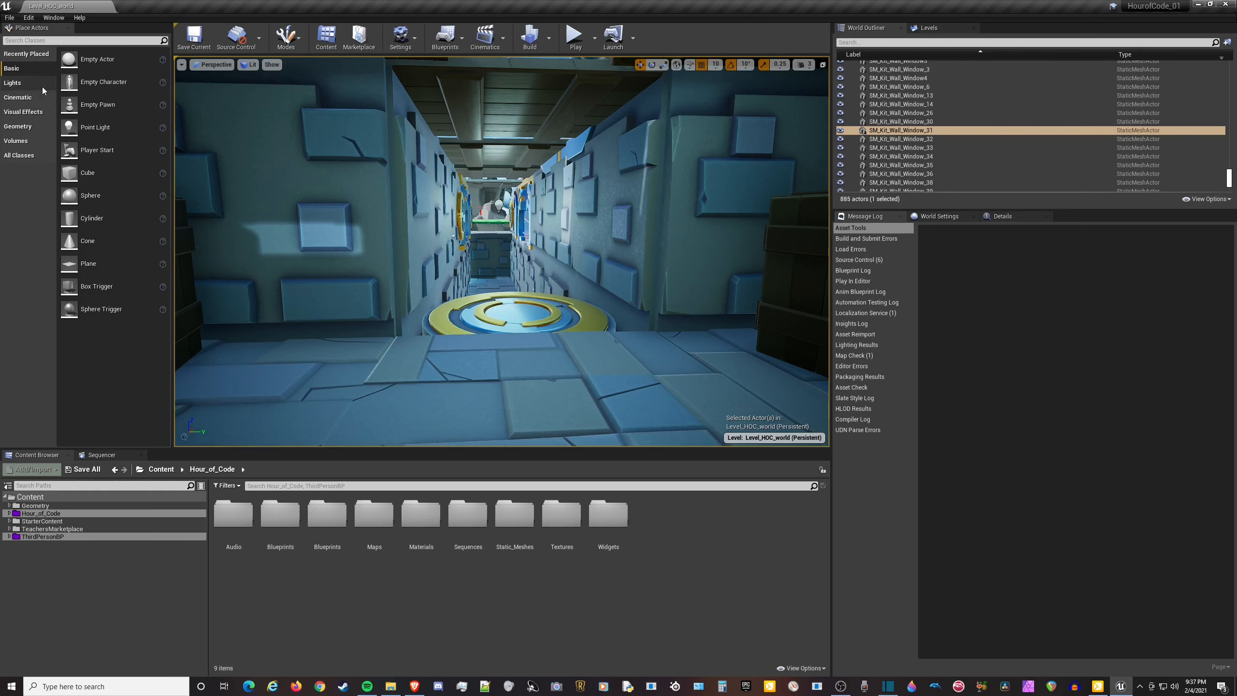
Bring up the list of levels and preview Level_05_end and Level_01_end by switching each one's visibility on and off.
click(53, 17)
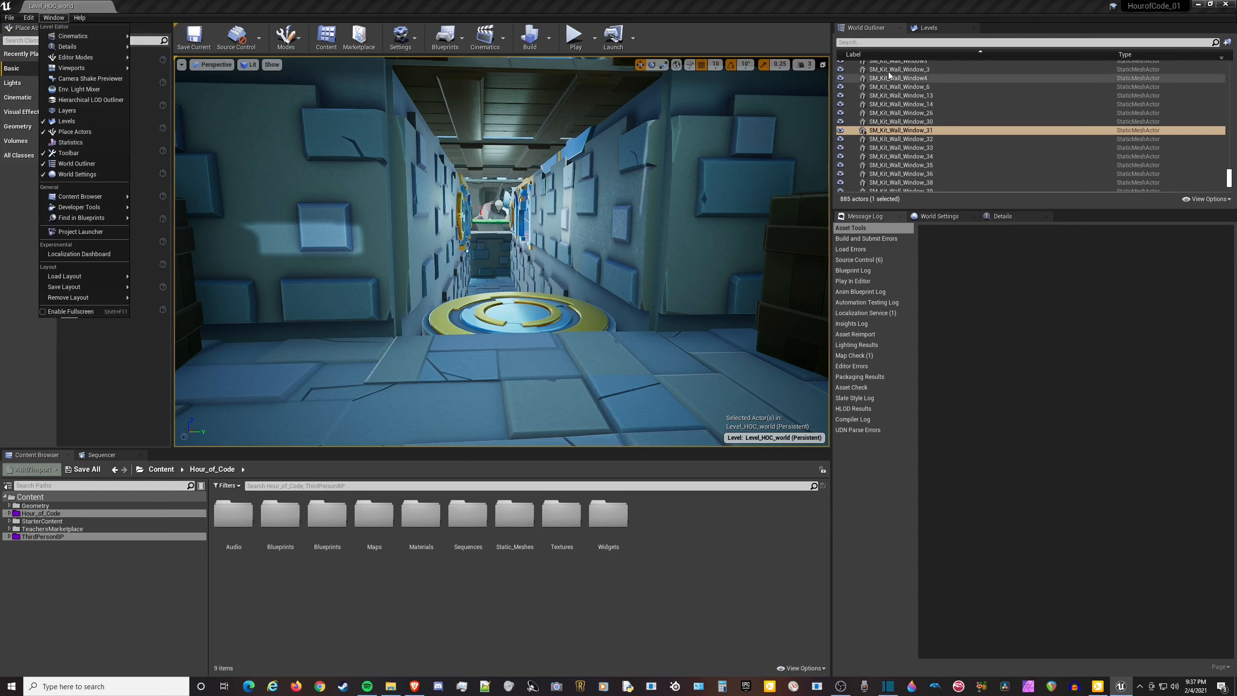
click(930, 27)
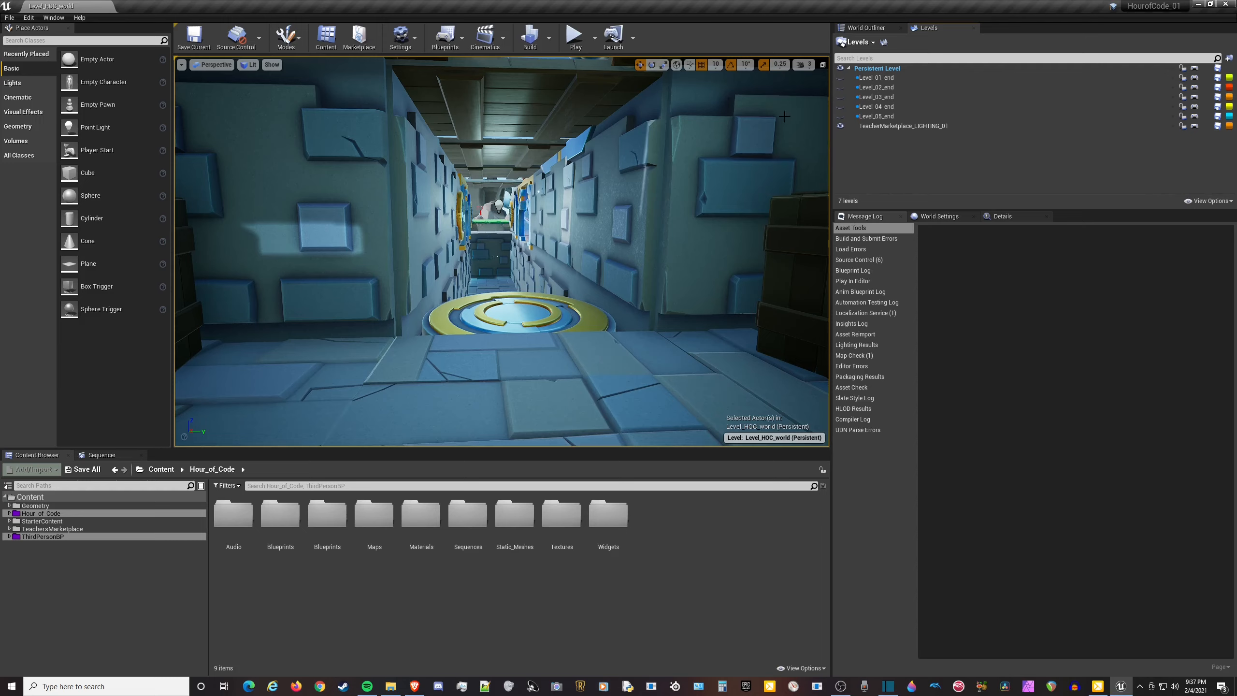
click(842, 116)
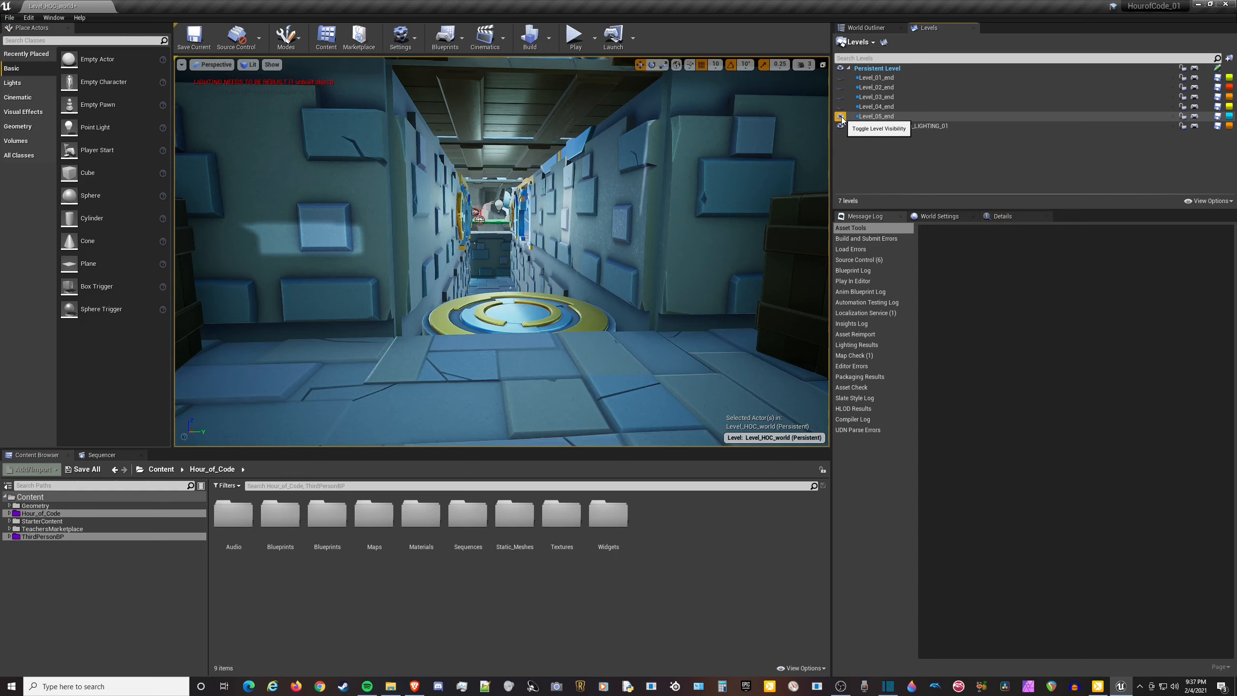
click(842, 117)
click(842, 78)
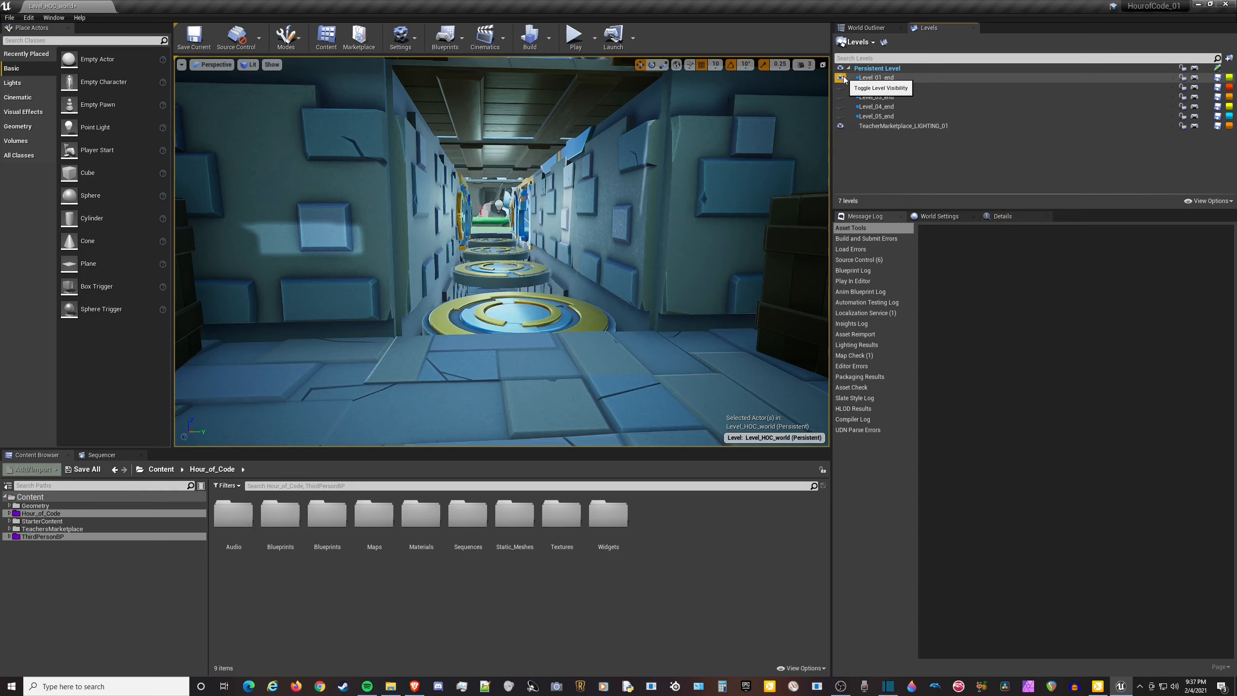
click(842, 78)
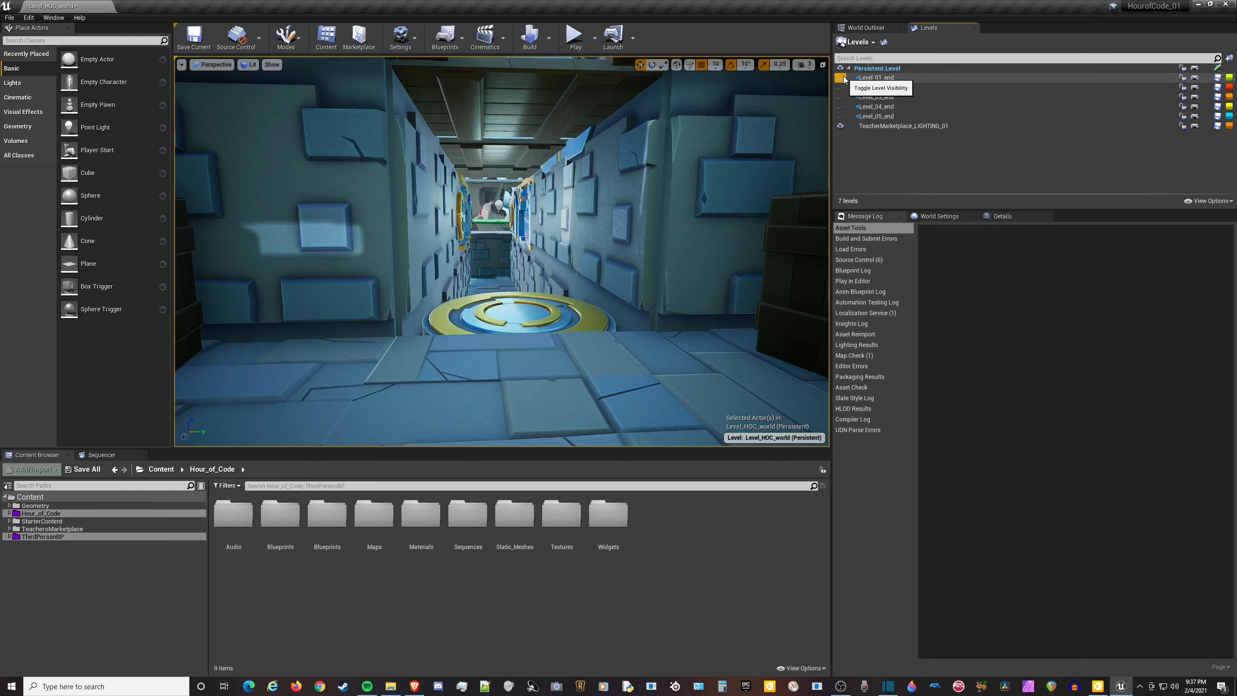
Inspect the corridor up close and make Level_01_end visible.
key(w)
mouse_move(545, 262)
right_down()
mouse_move(540, 239)
mouse_move(544, 261)
right_up()
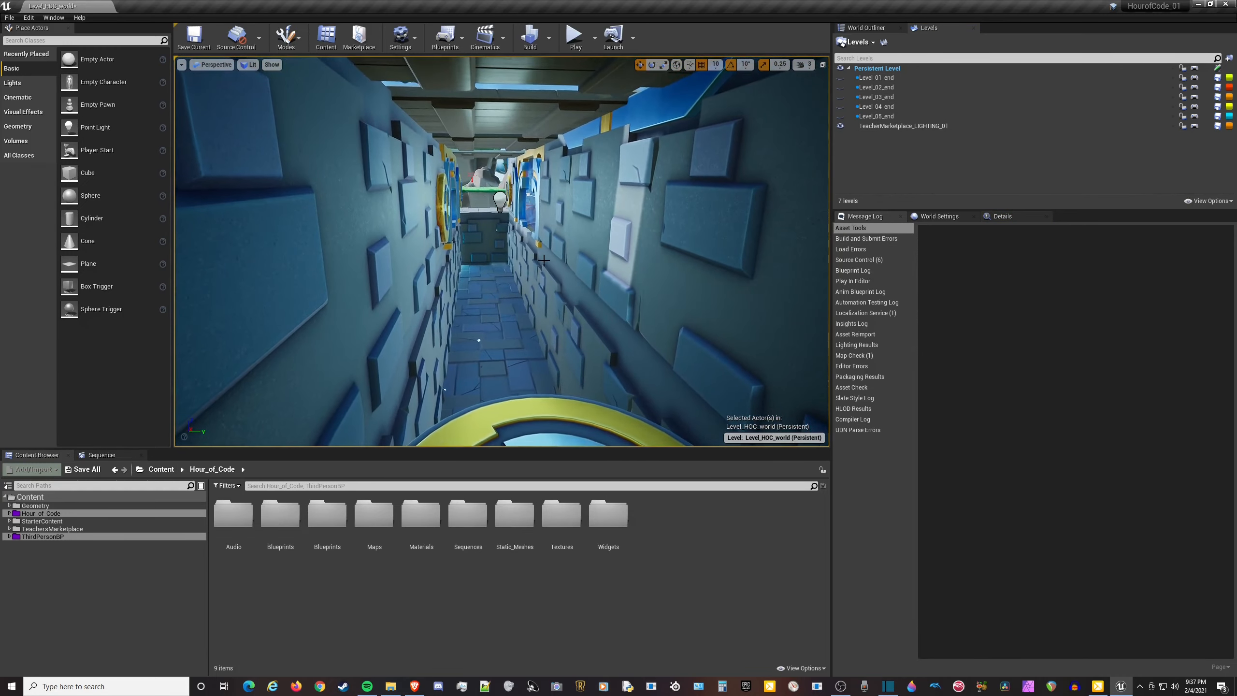
click(841, 77)
right_drag(417, 264, 418, 264)
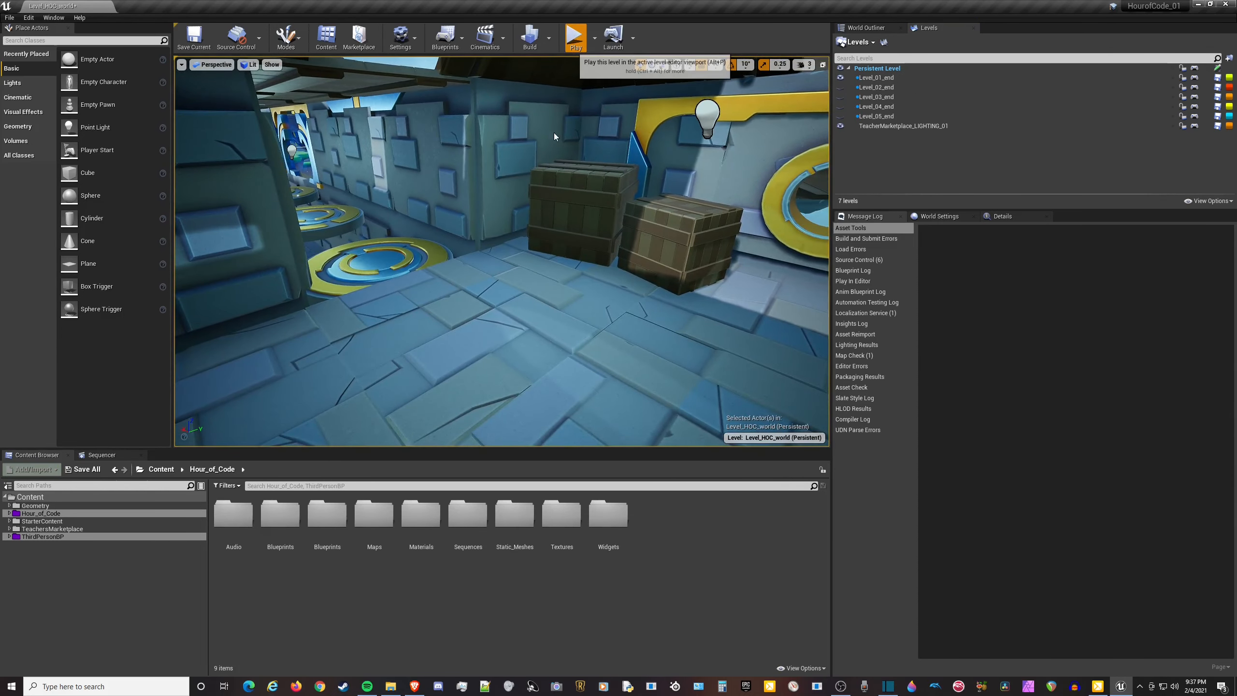
Play-test the level by running the character forward into the corridor, and end the play session.
key(alt+p)
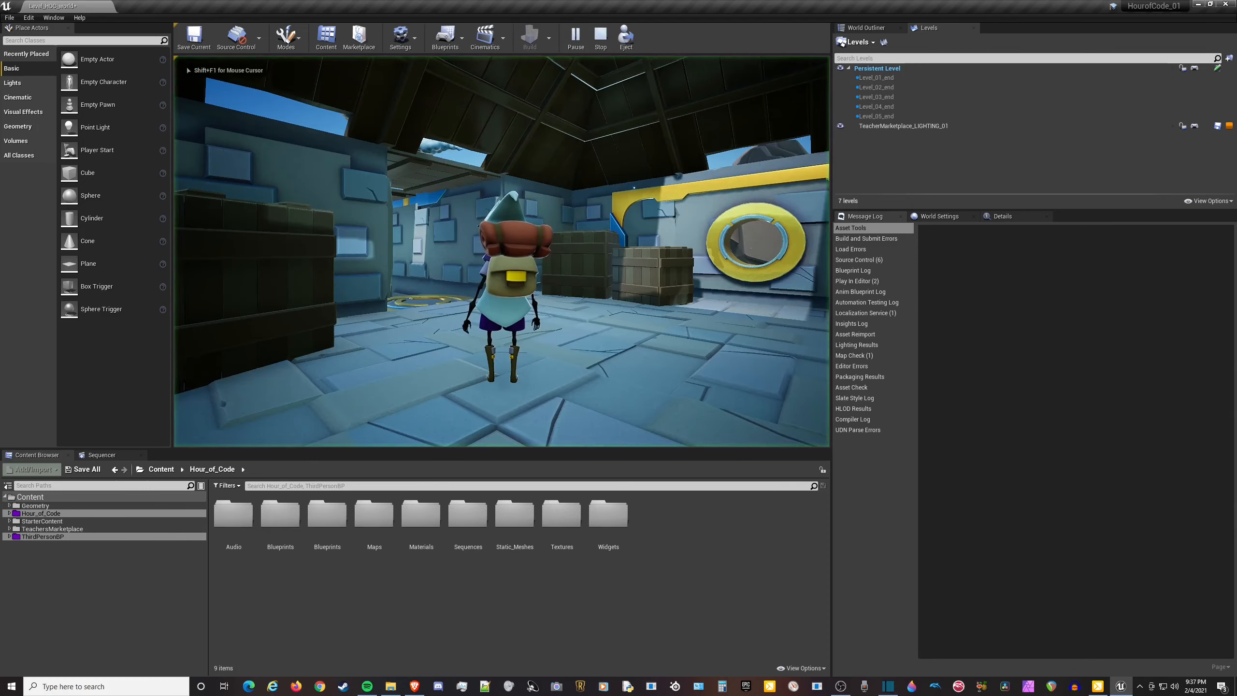
key(w)
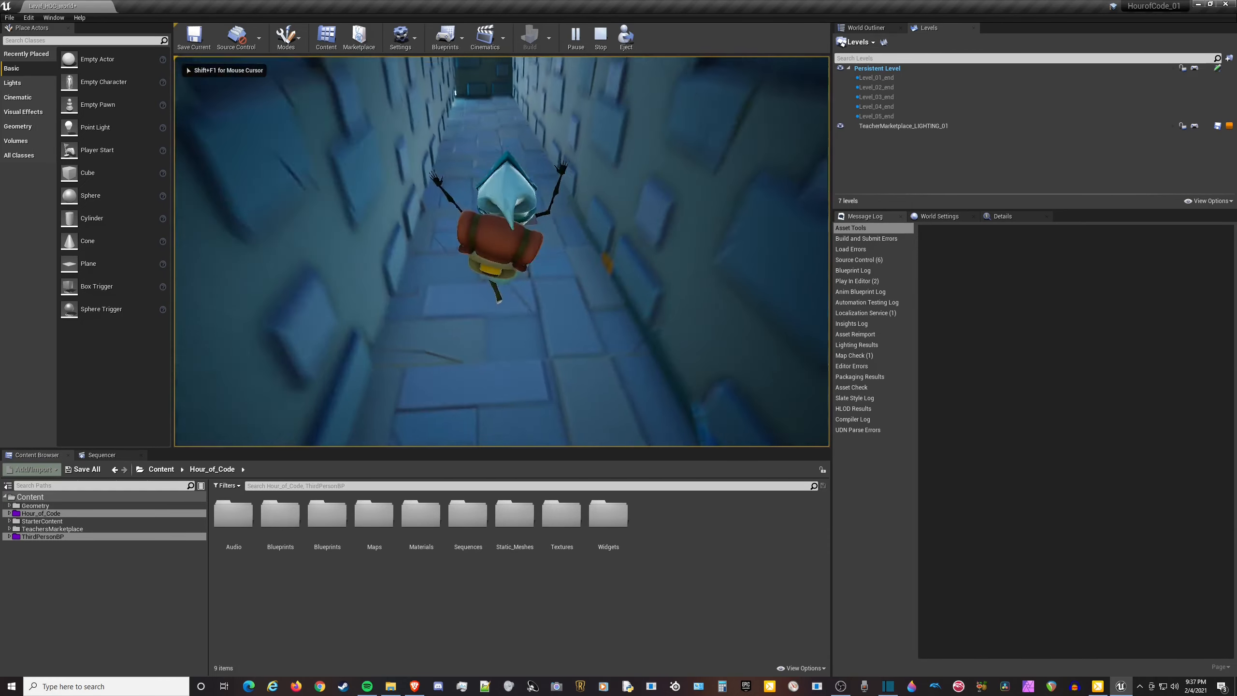
key(Escape)
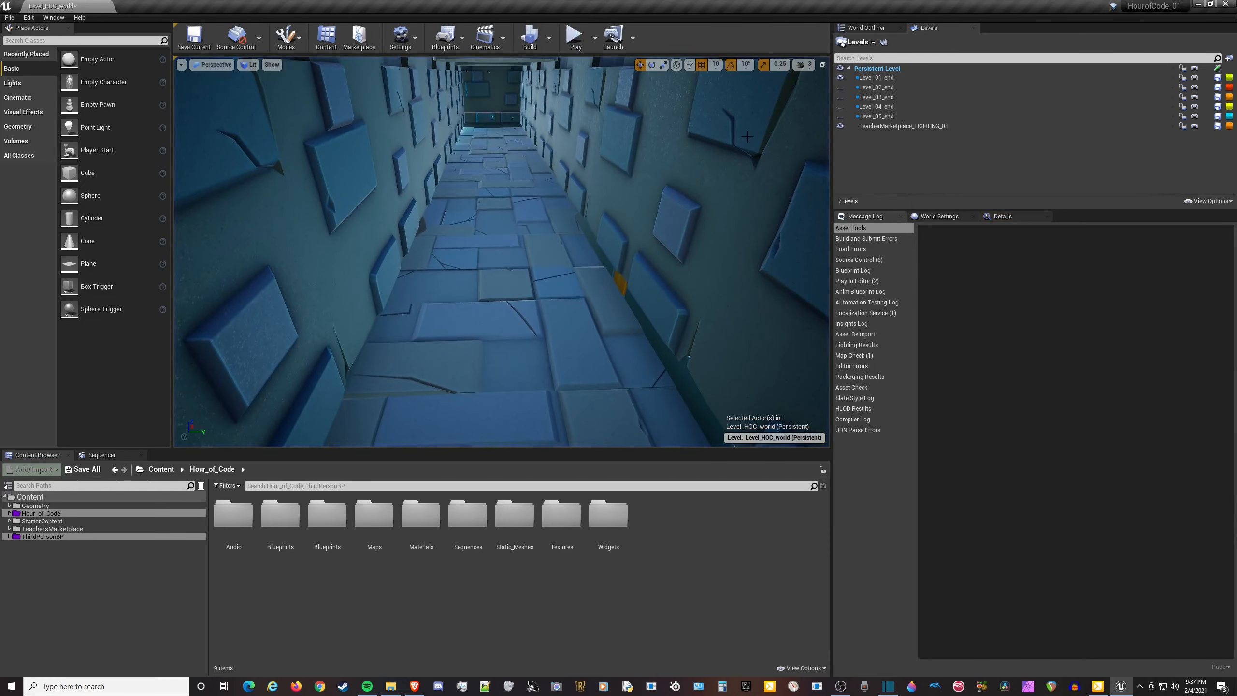
Review the platforms along the corridor from the starting room and hide Level_01_end.
key(w)
right_drag(434, 327, 561, 336)
key(s)
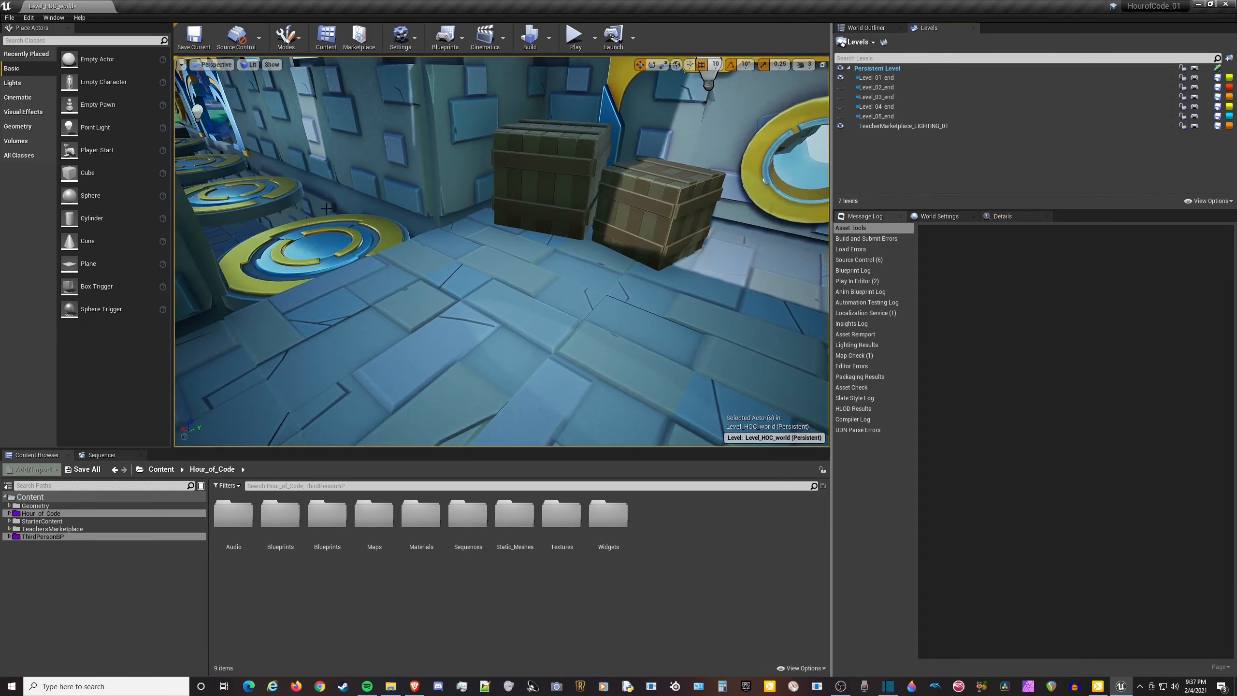
right_drag(536, 254, 399, 302)
key(w)
key(s)
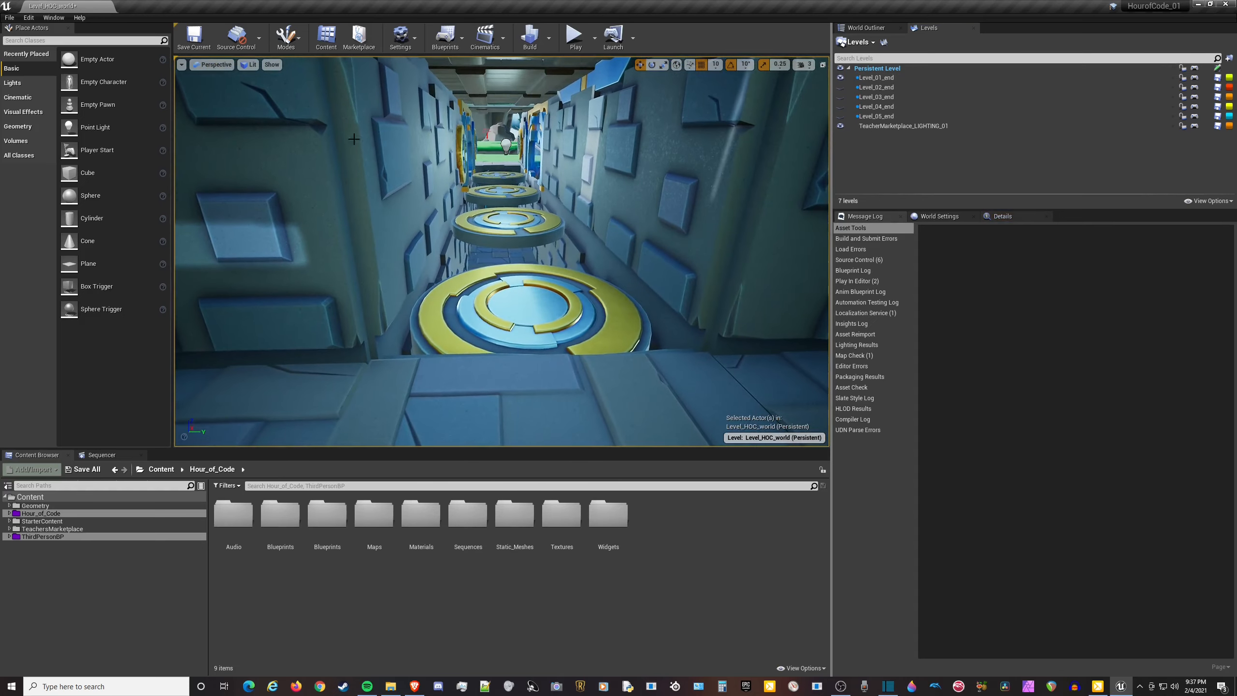
click(840, 78)
click(840, 78)
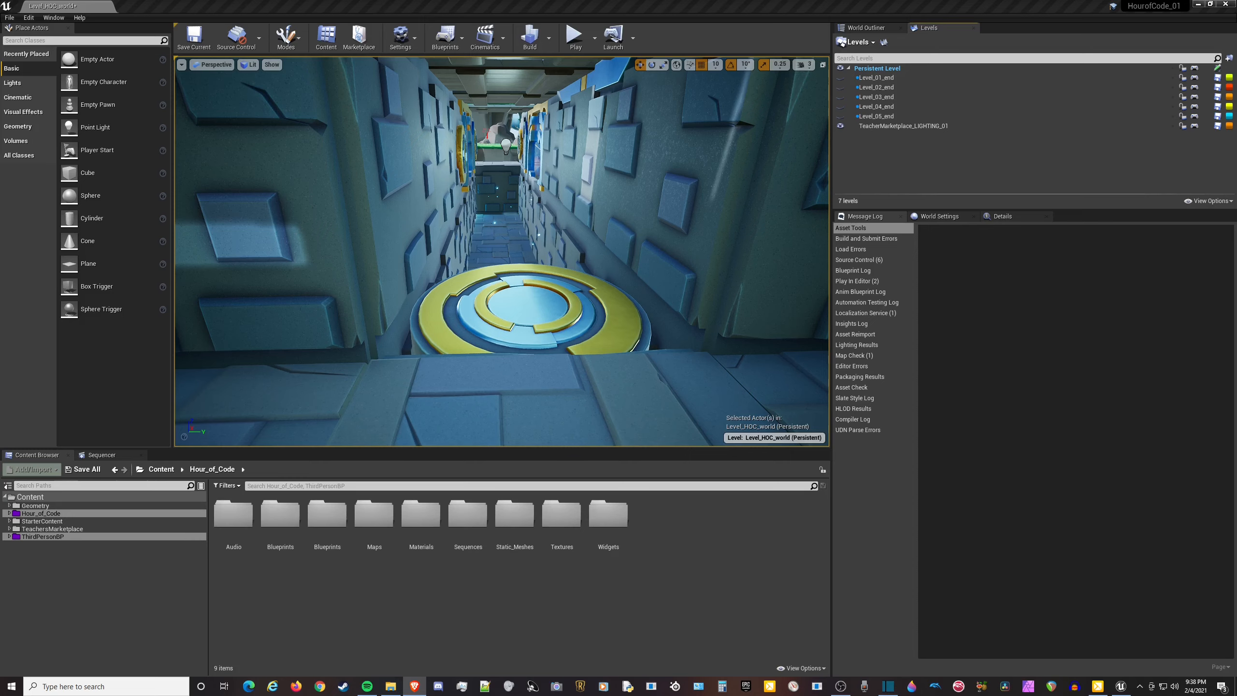
Review the first round platform's properties in the Details panel, replacing the Message Log and placing Details ahead of World Settings.
click(490, 292)
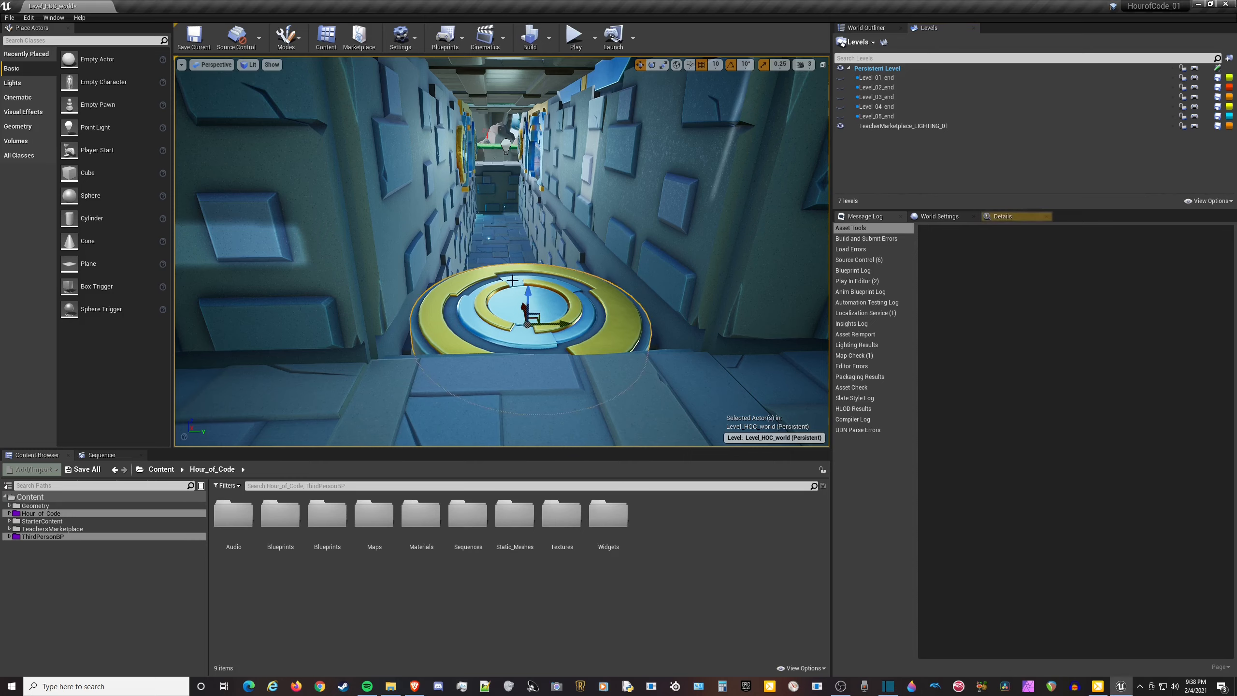
click(1001, 217)
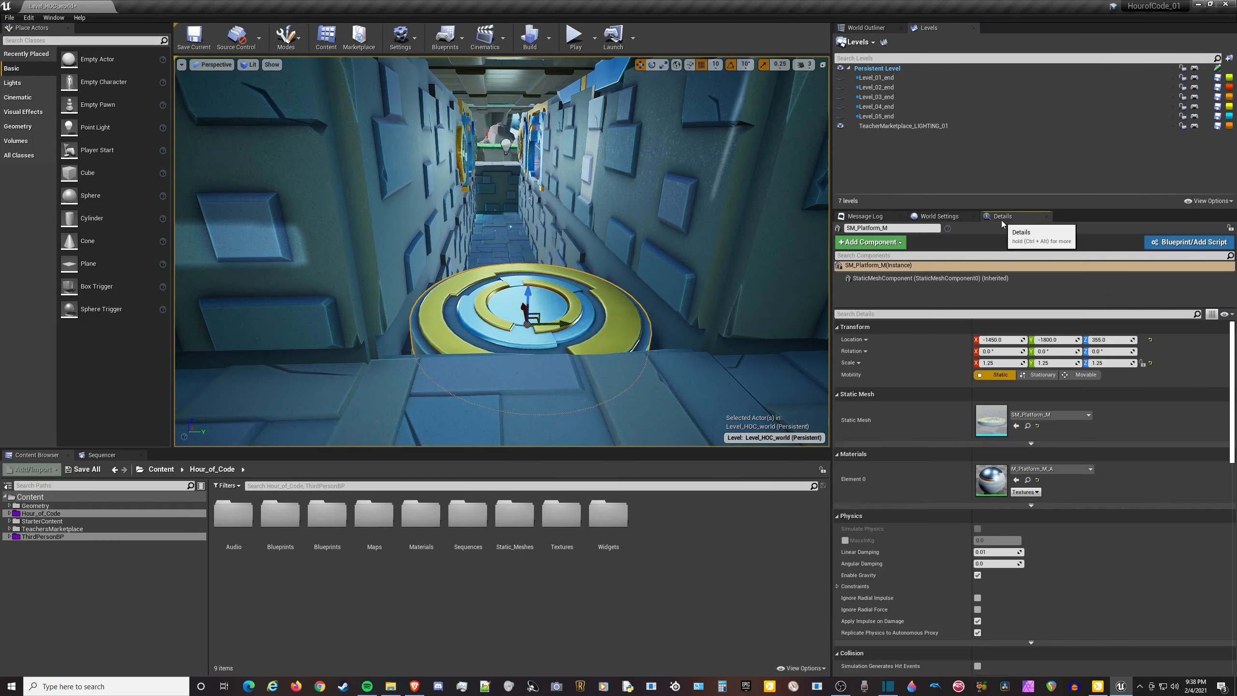
click(902, 216)
drag(928, 218, 859, 222)
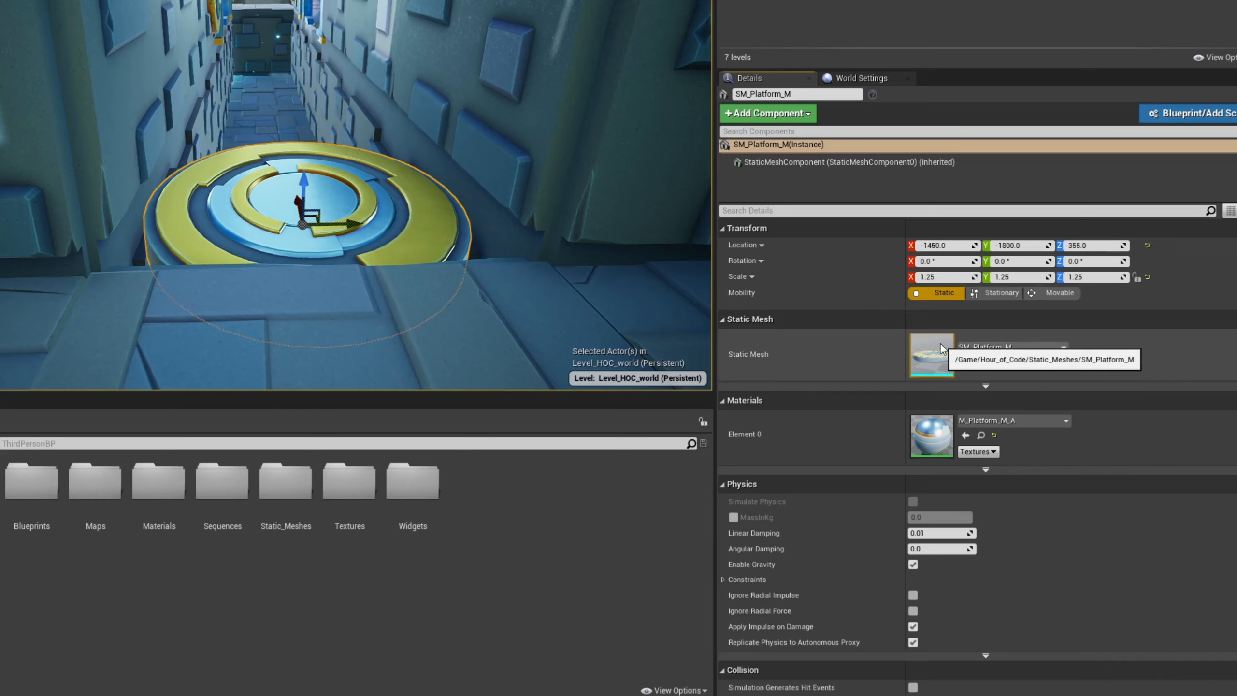
scroll(1015, 435, down, 5)
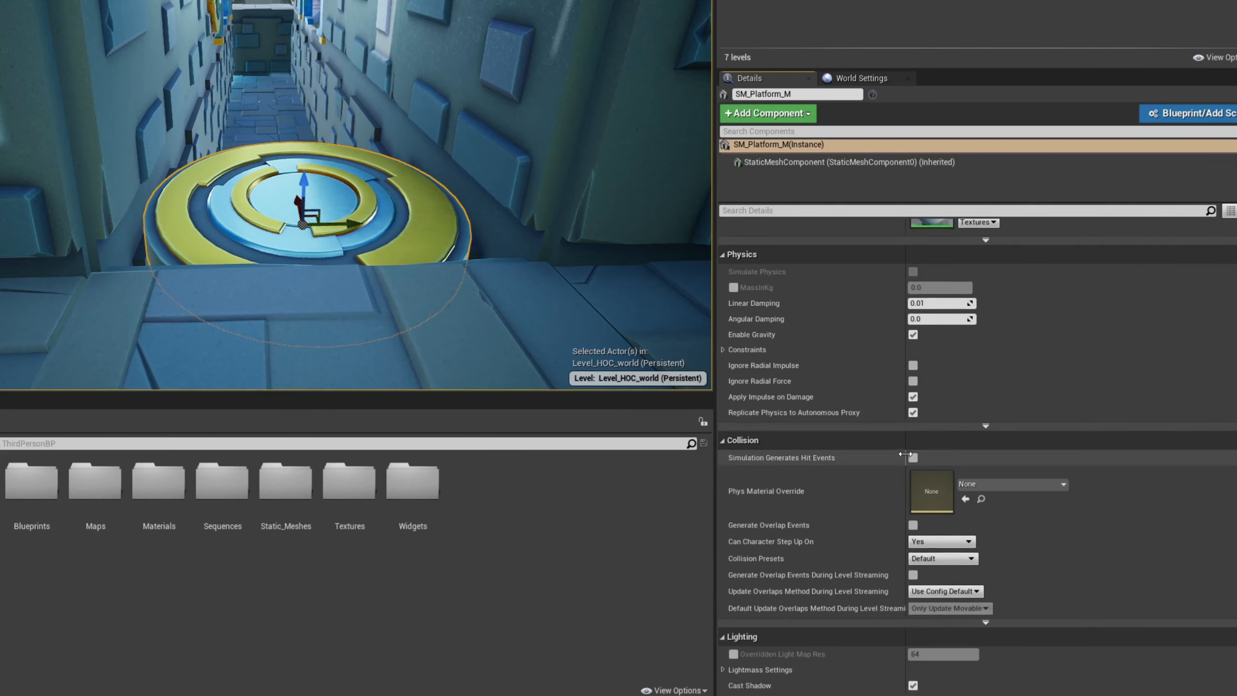
Look through the round platform's collision, lighting, rendering and remaining properties.
scroll(916, 473, down, 3)
scroll(914, 475, down, 3)
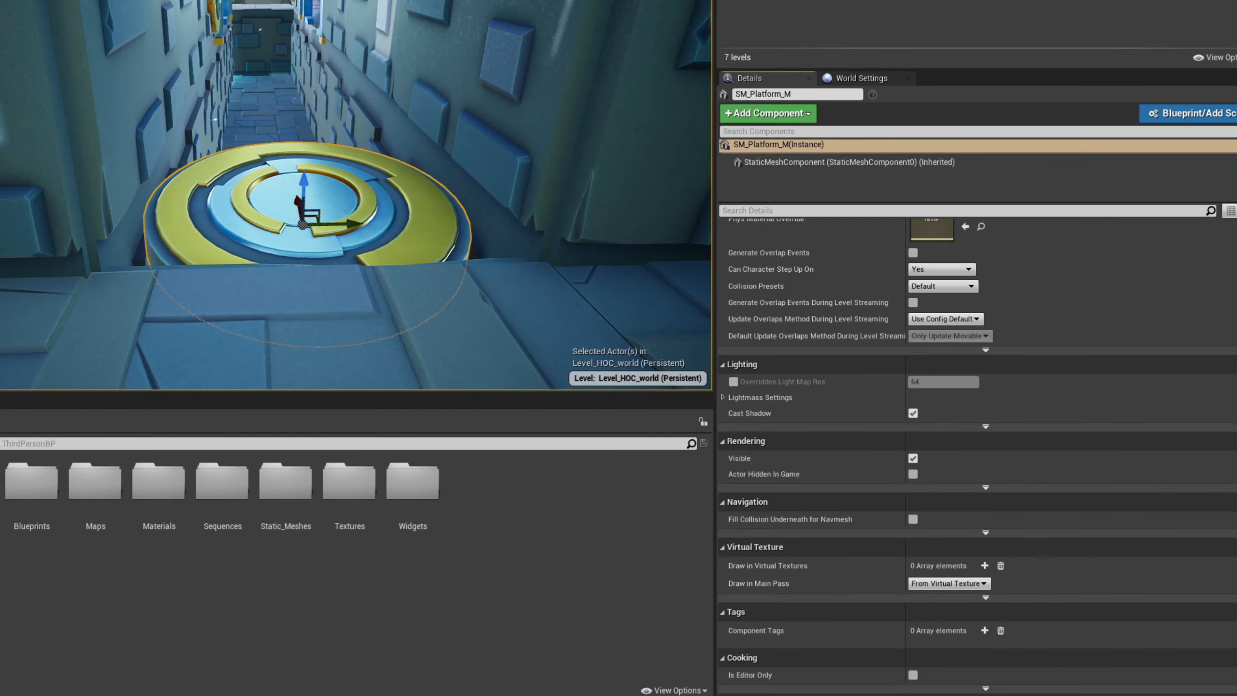
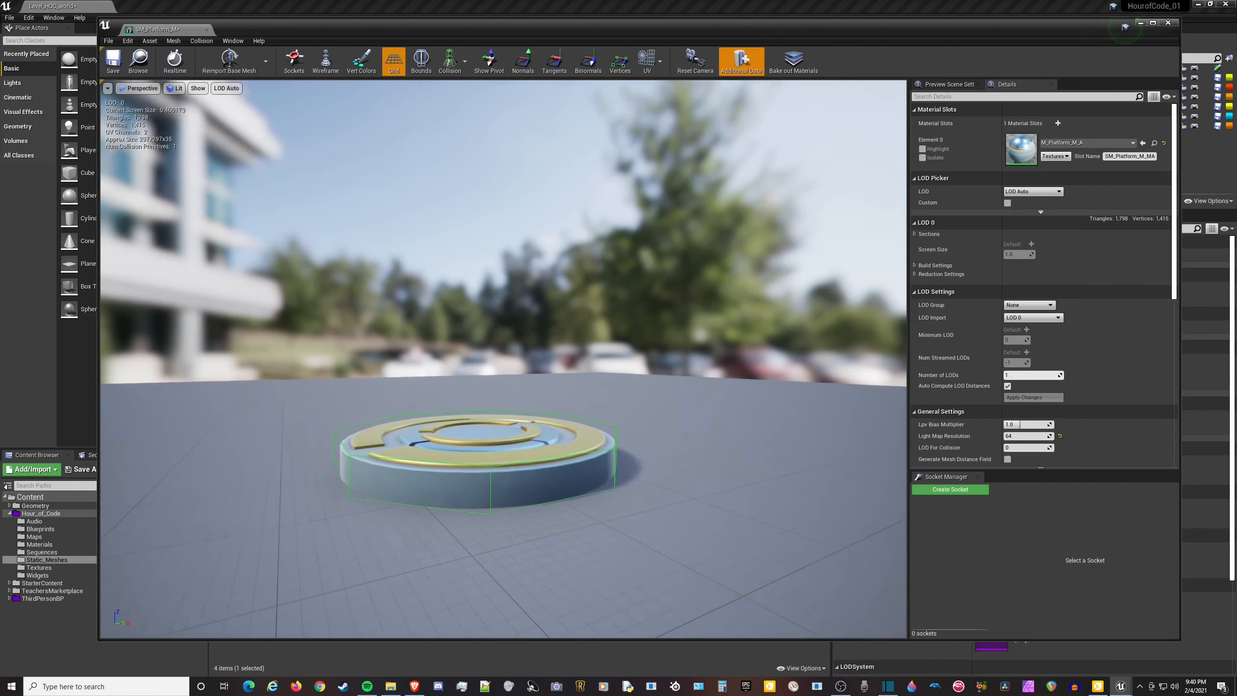
Inspect the SM_Platform_M mesh and its collision outline from several angles, then save the mesh and close its editor.
scroll(503, 380, up, 4)
key(w)
right_drag(541, 503, 507, 518)
key(s)
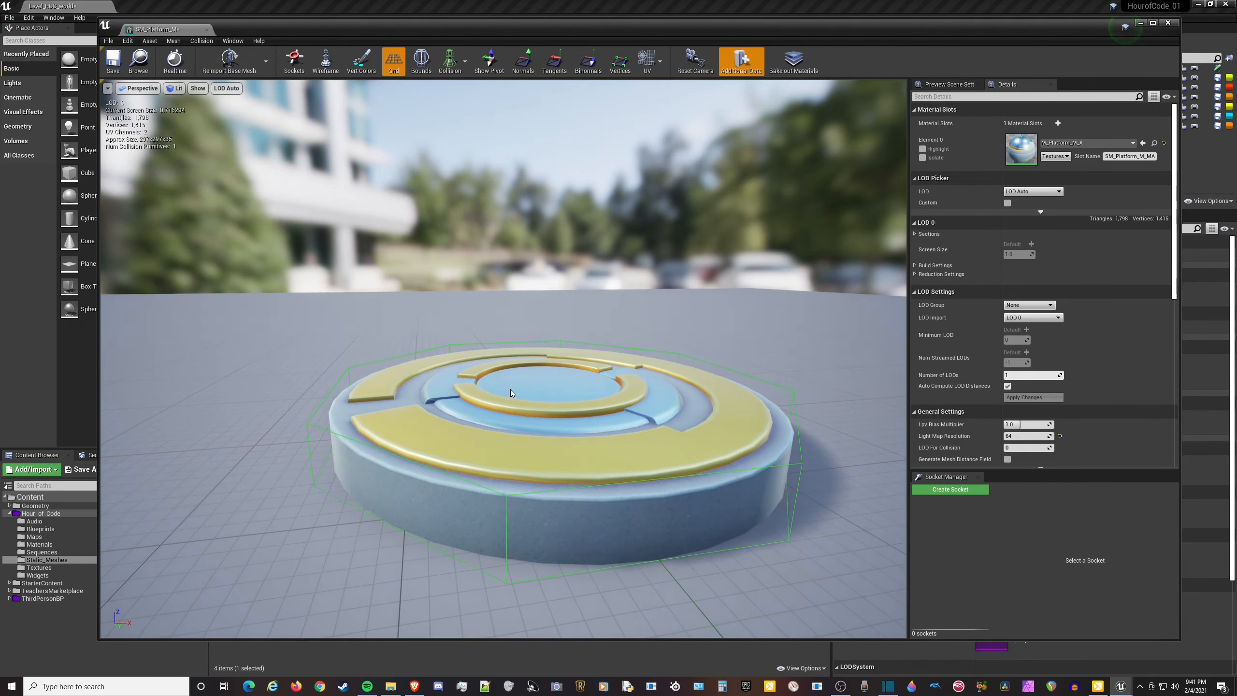
alt+drag(511, 390, 324, 404)
alt+drag(570, 363, 530, 388)
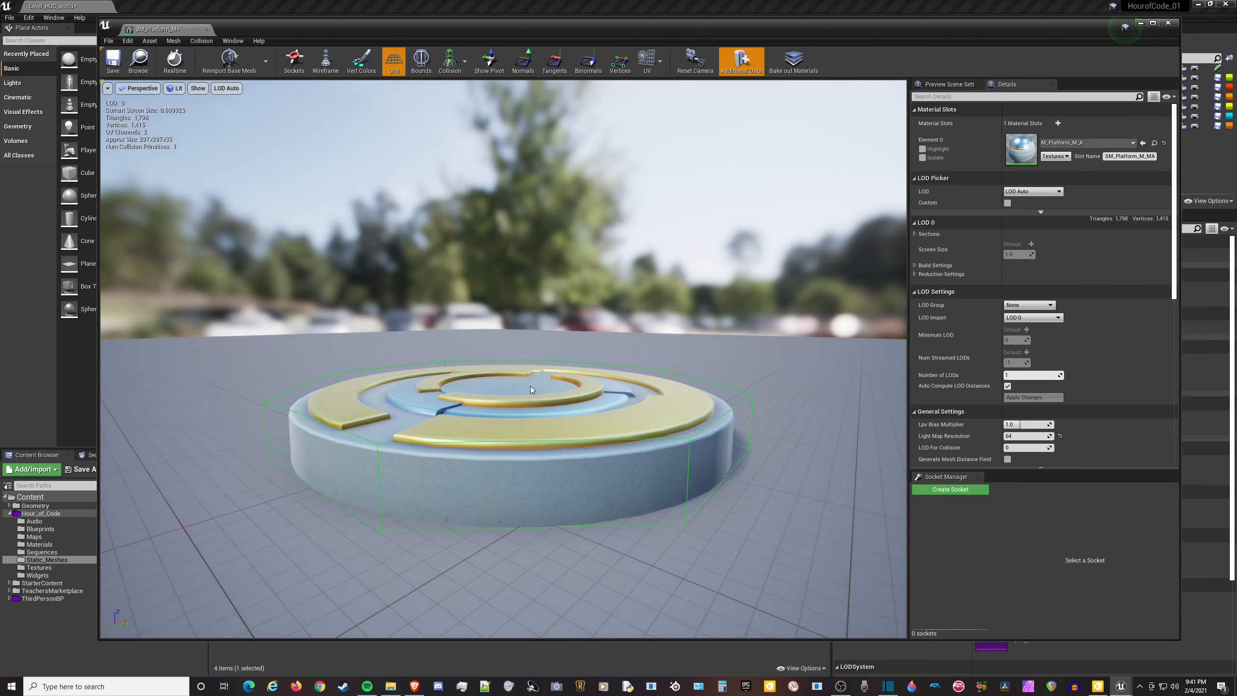
click(114, 61)
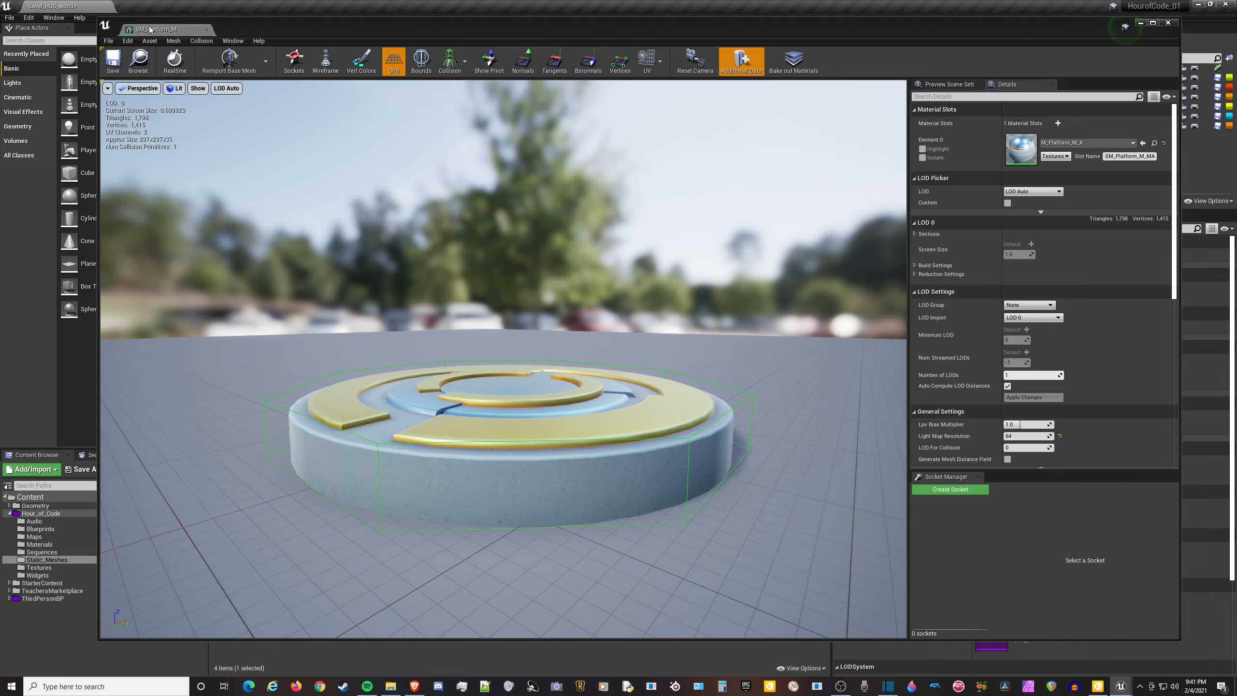
click(208, 30)
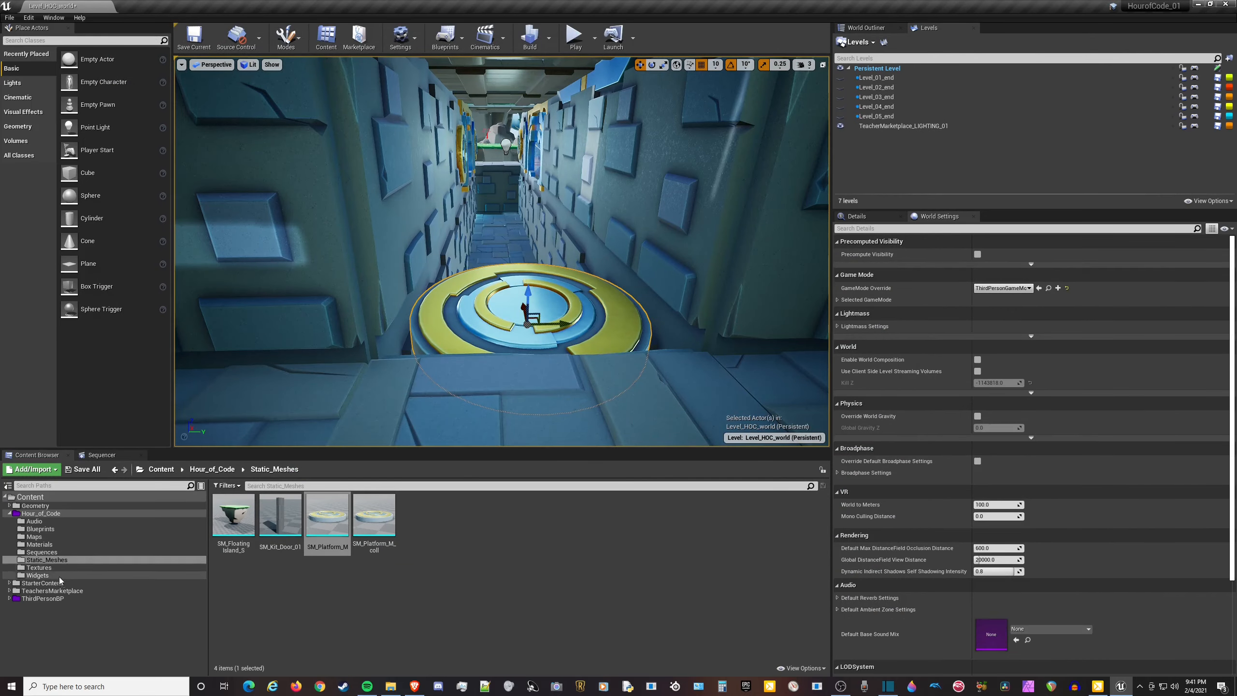
Place an EpicCharacter from the ThirdPersonBP Blueprints folder in the starting room and view it up close.
double_click(63, 597)
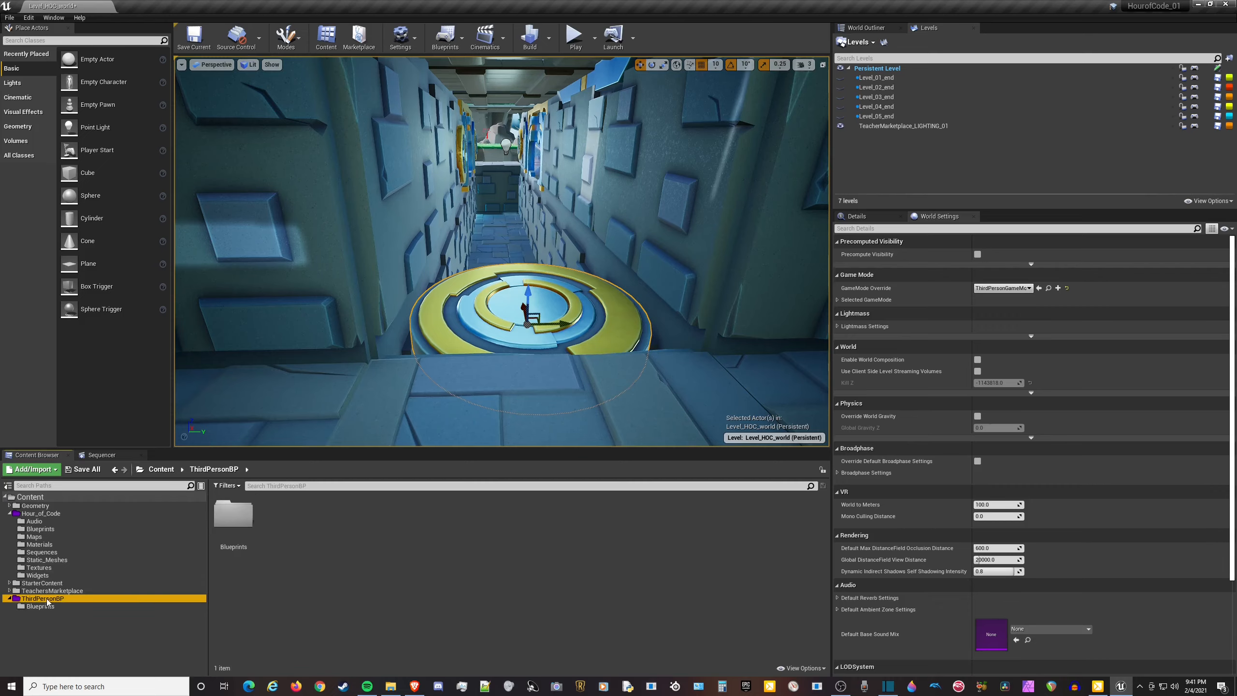
click(36, 607)
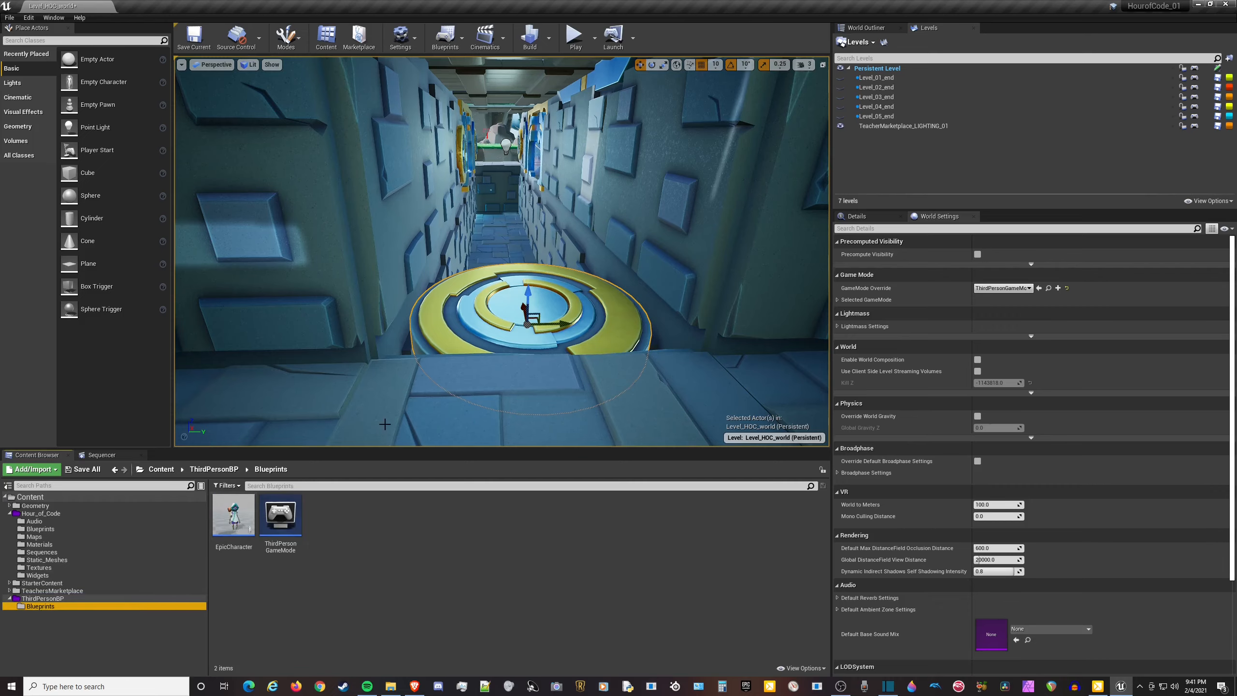
key(s)
right_drag(385, 422, 309, 423)
key(s)
drag(235, 520, 514, 273)
key(w)
right_drag(517, 257, 493, 246)
key(d)
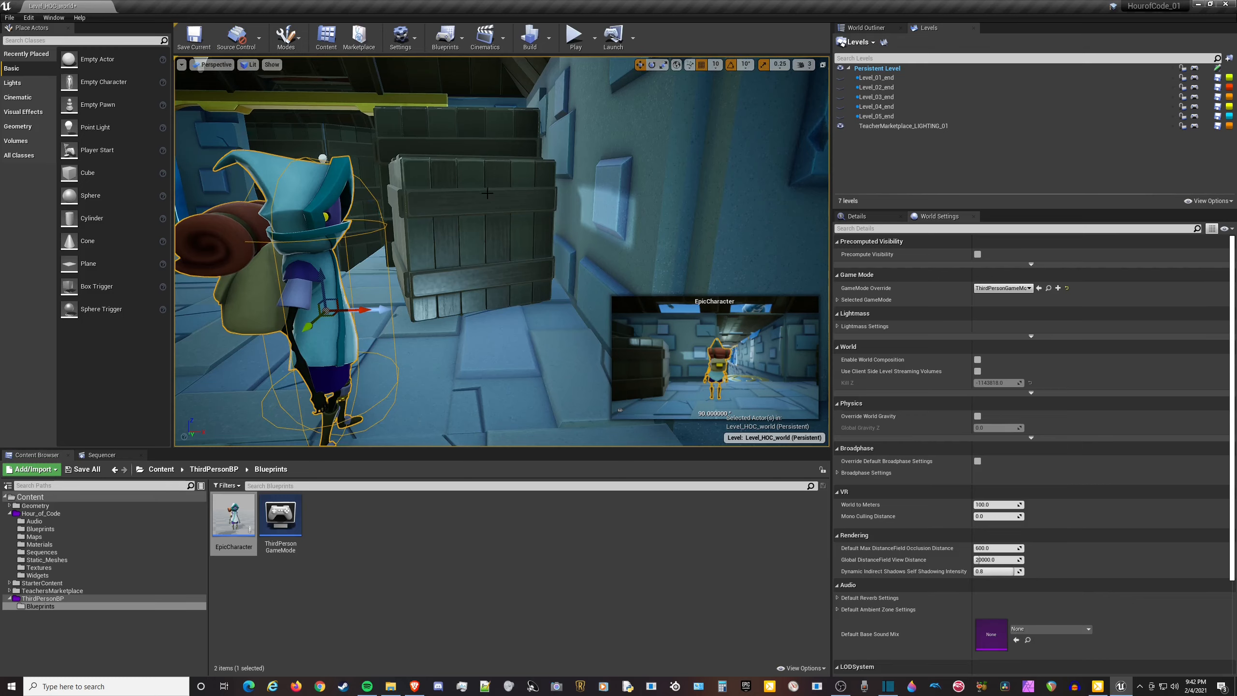
Show collision in the viewport to inspect the outline around the placed EpicCharacter, and delete the character.
key(alt+c)
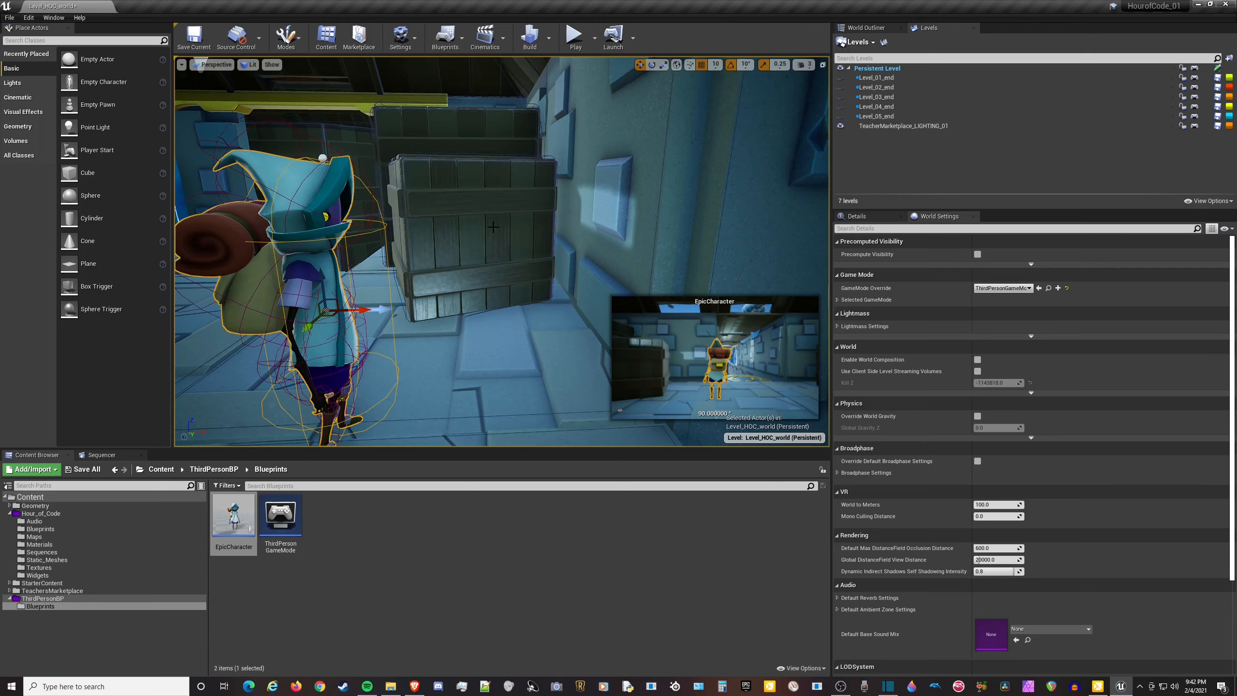
click(253, 65)
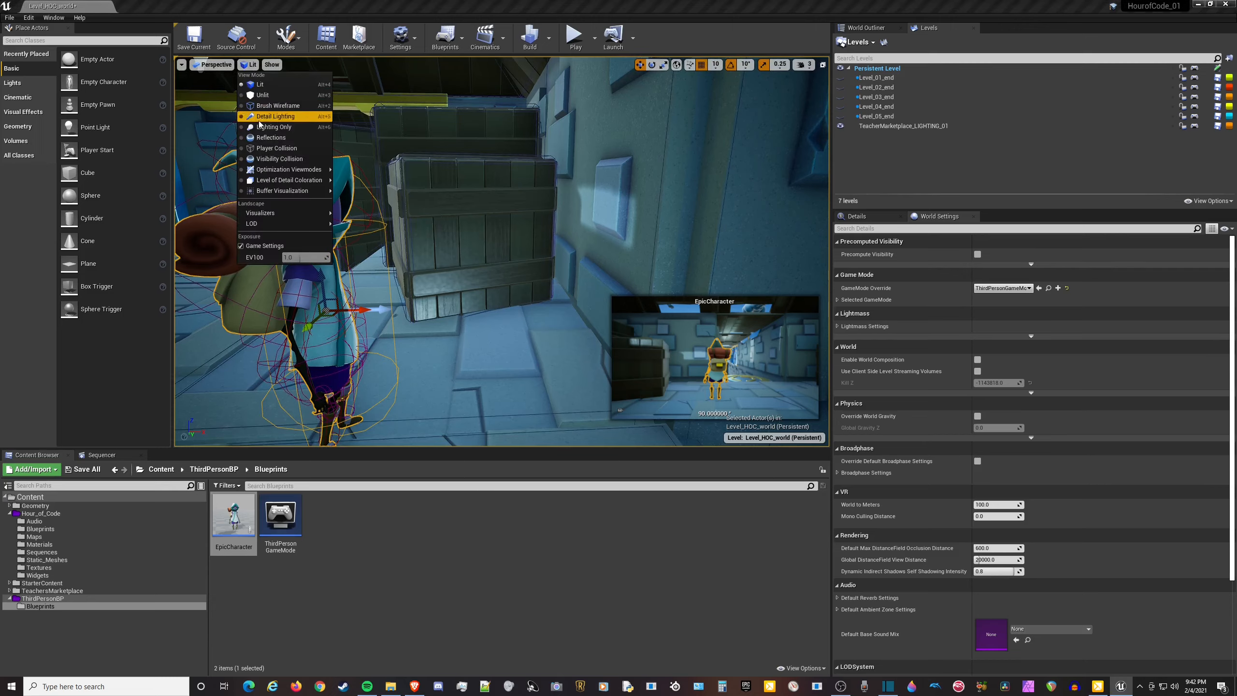
click(249, 67)
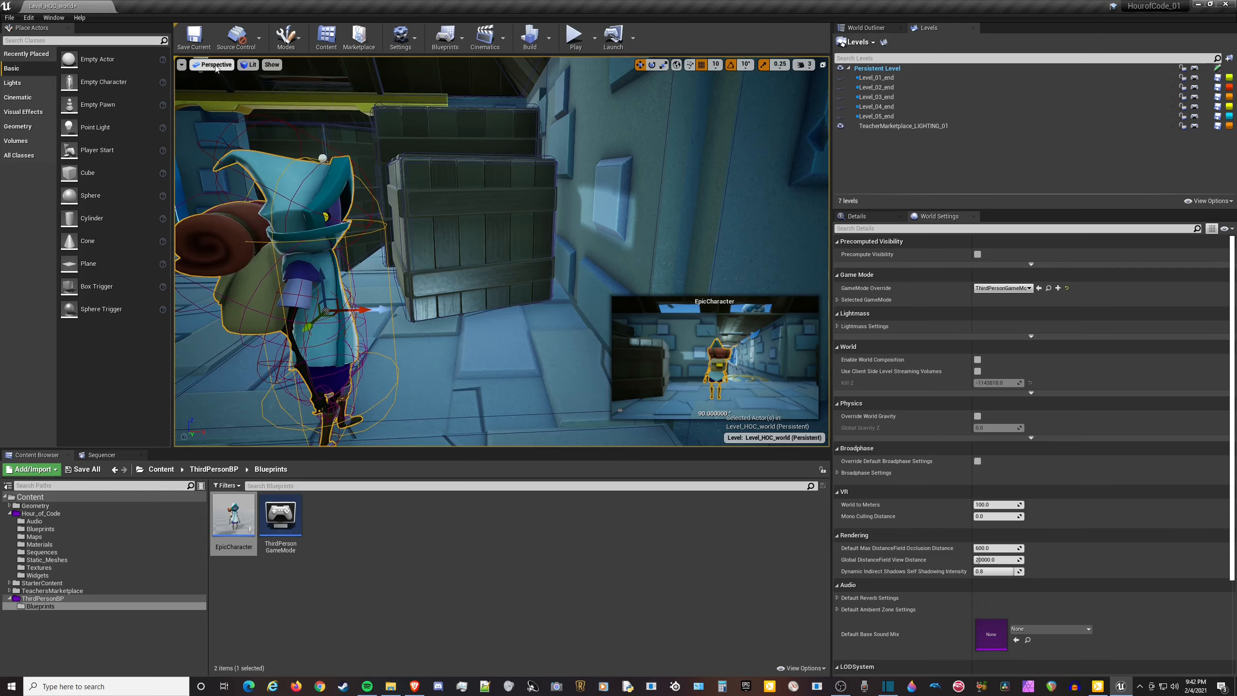
drag(501, 251, 476, 312)
mouse_move(501, 251)
right_down()
mouse_move(483, 251)
mouse_move(487, 307)
mouse_move(501, 249)
mouse_move(502, 316)
mouse_move(483, 258)
mouse_move(541, 229)
mouse_move(531, 237)
mouse_move(536, 205)
mouse_move(517, 215)
mouse_move(512, 185)
mouse_move(484, 267)
right_up()
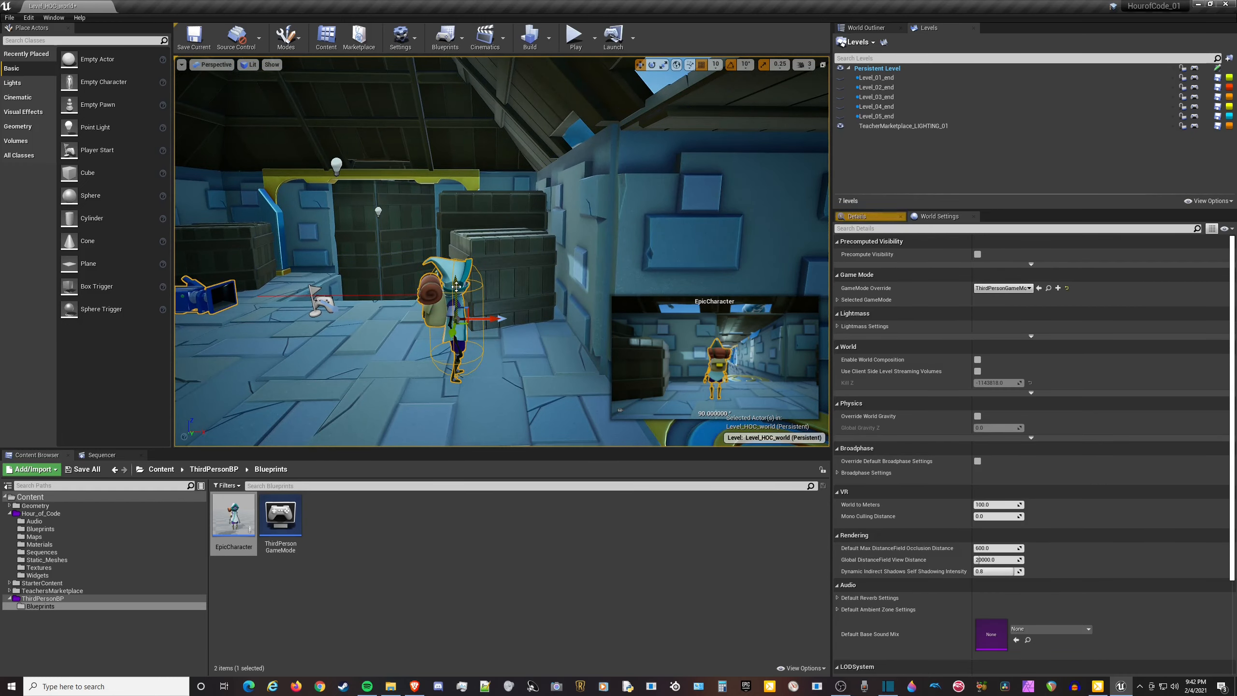
key(Delete)
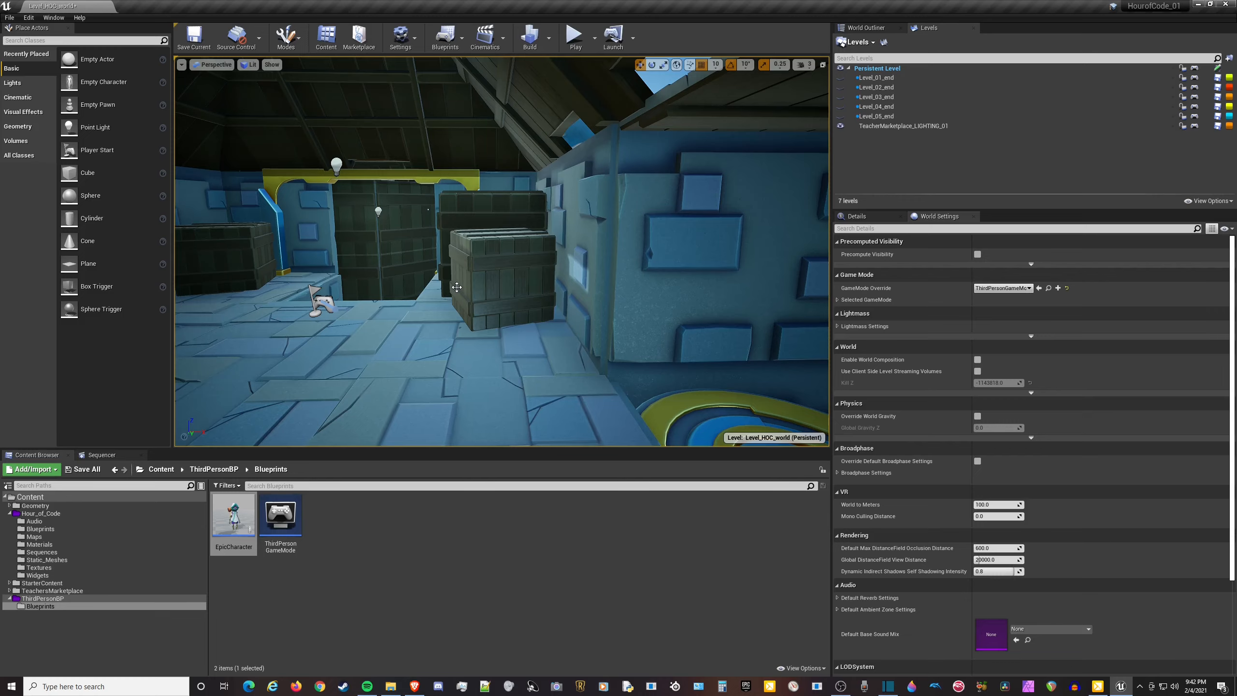
Turn off the Collision show flag in the viewport.
scroll(456, 287, down, 5)
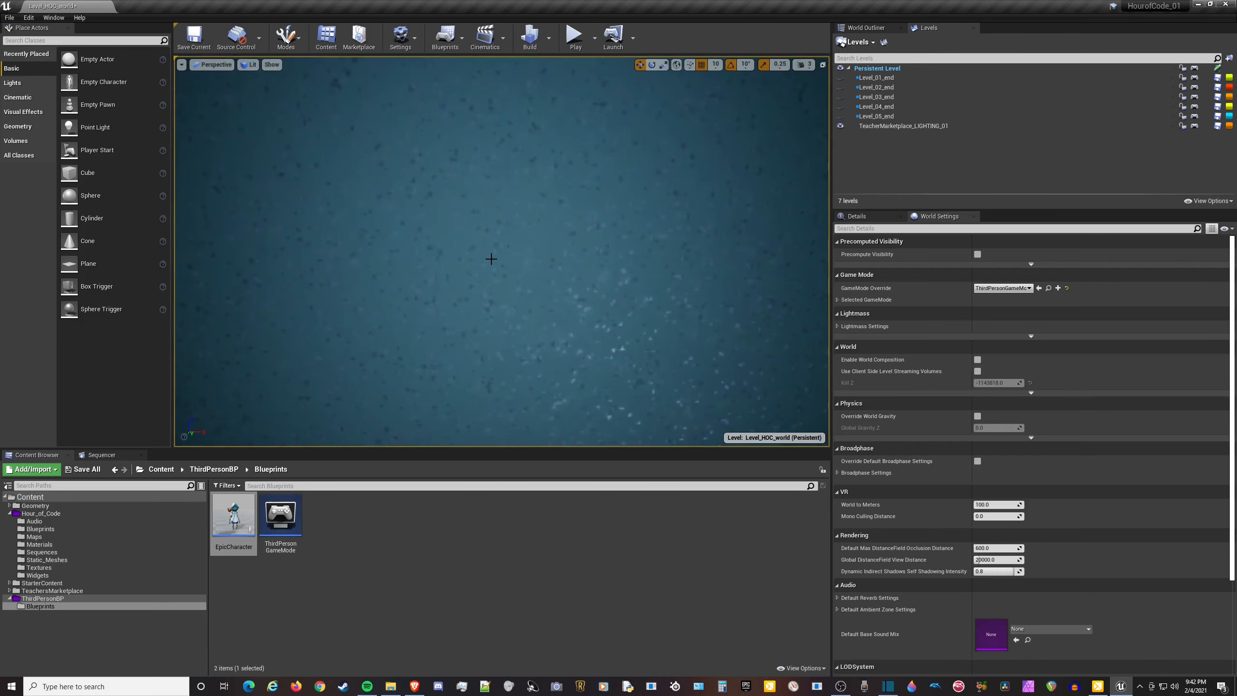
mouse_move(492, 259)
right_down()
mouse_move(492, 234)
mouse_move(492, 282)
mouse_move(492, 243)
right_up()
key(w)
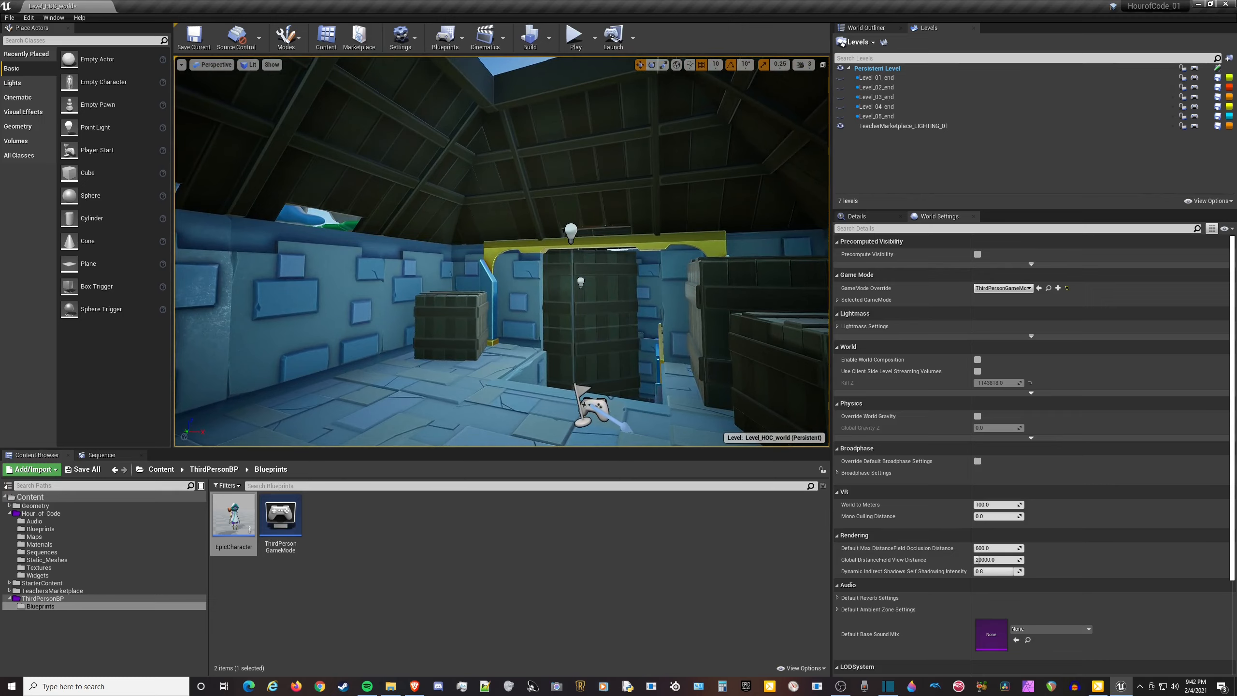
click(271, 65)
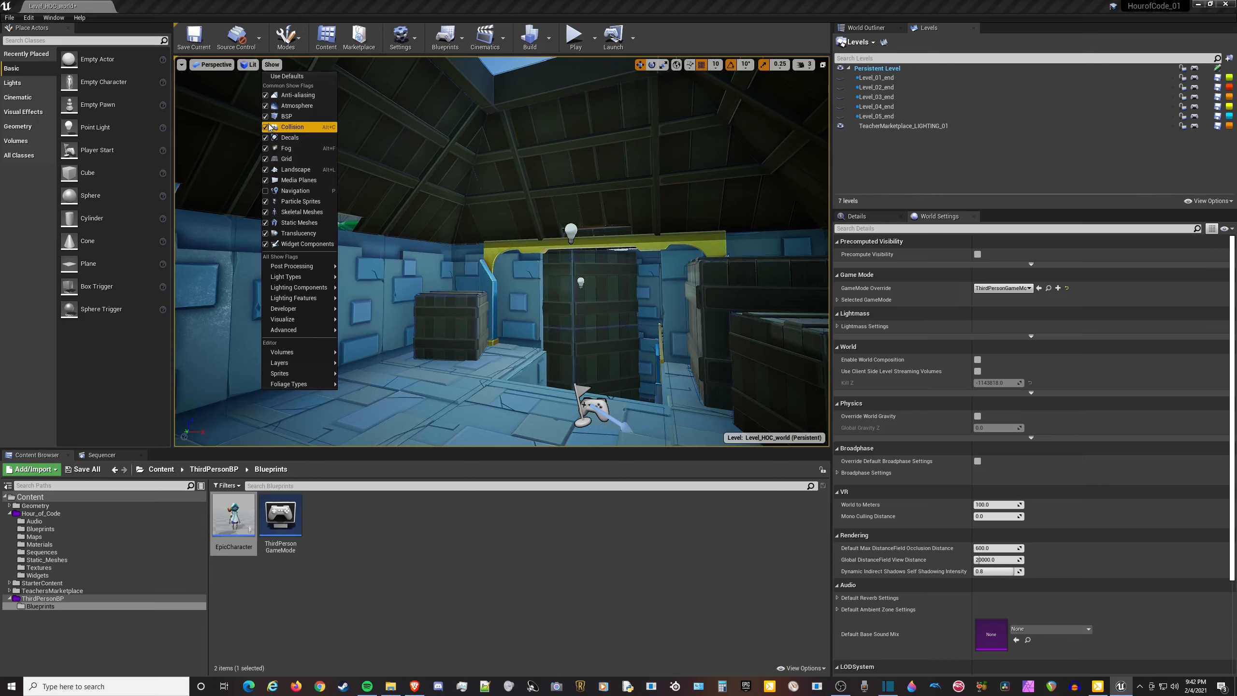
click(271, 64)
click(273, 64)
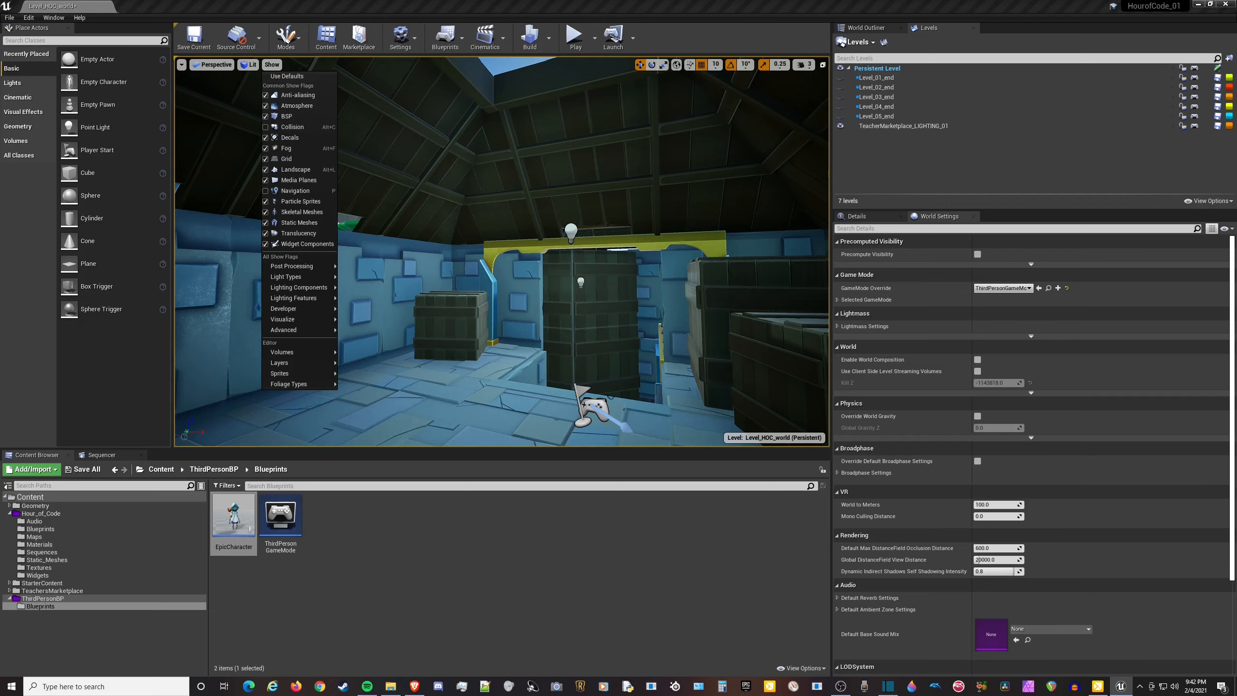
Play-test the level by moving the character onto the first round platform and into the corridor, and end the play session.
right_drag(574, 336, 633, 337)
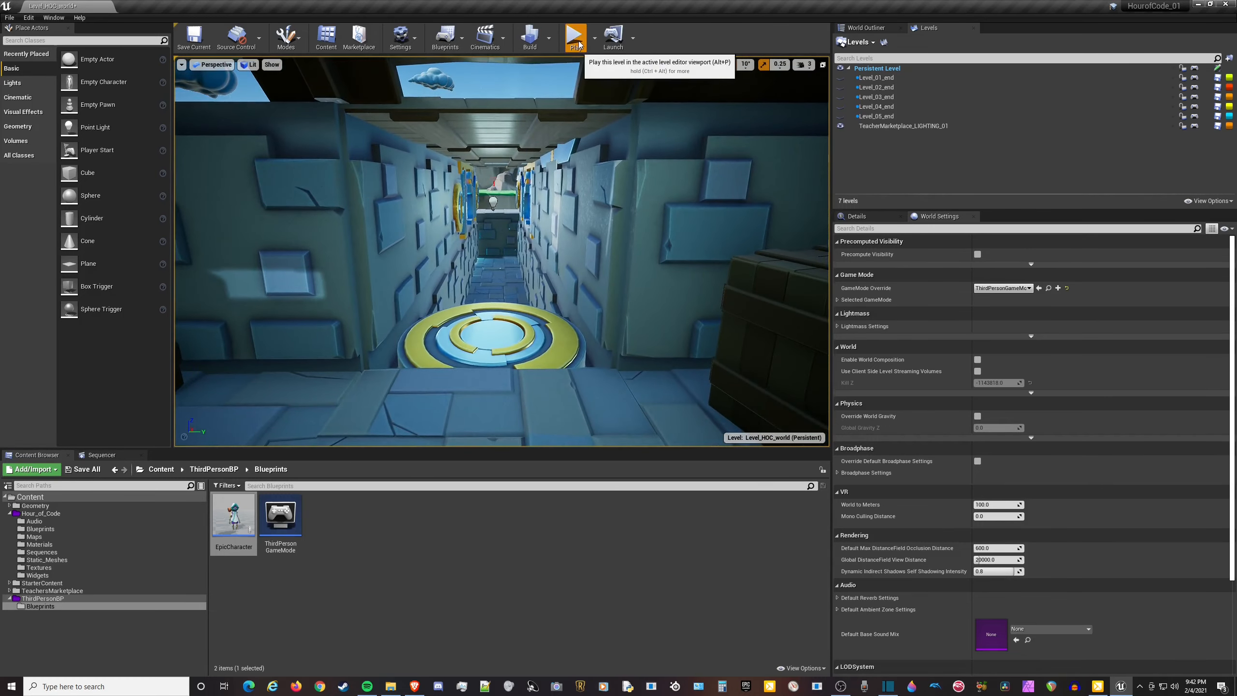
key(alt+p)
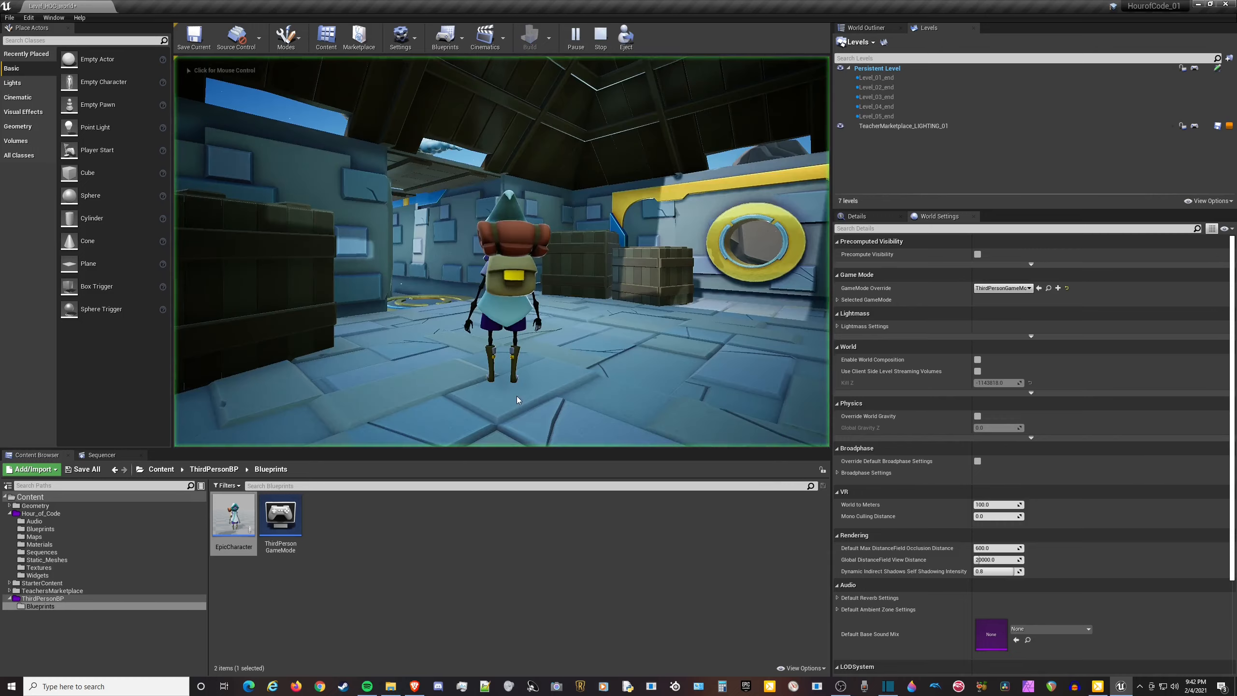
key(w)
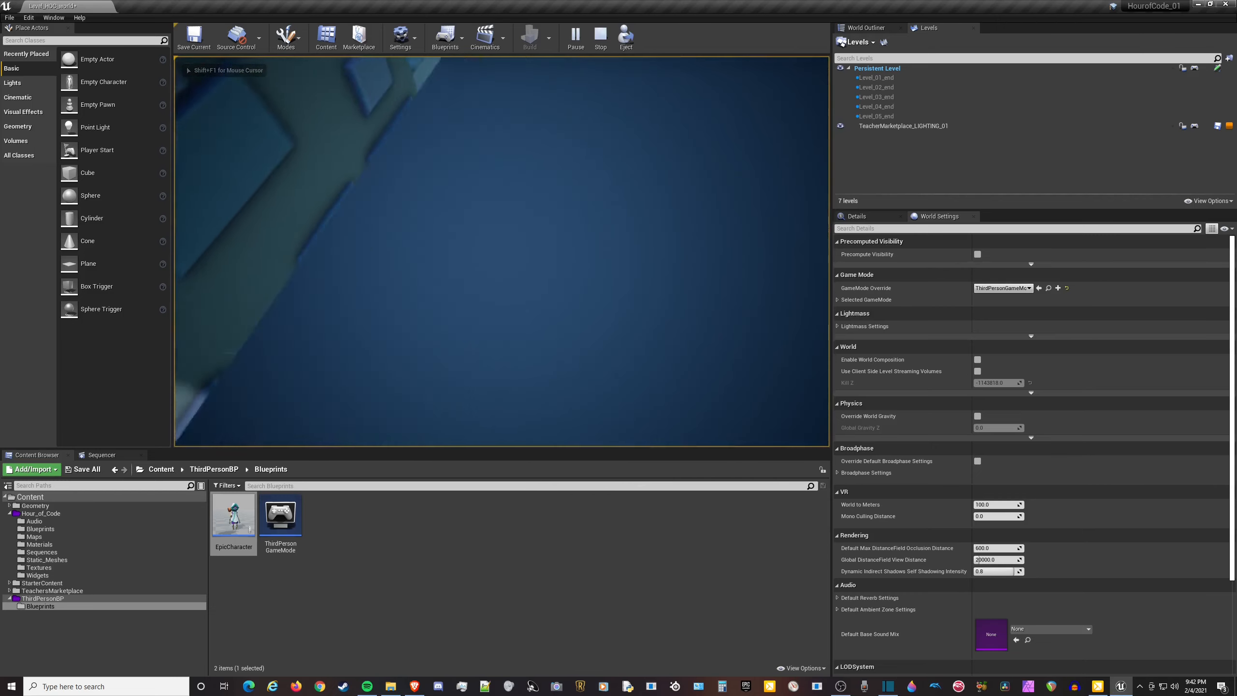
key(w)
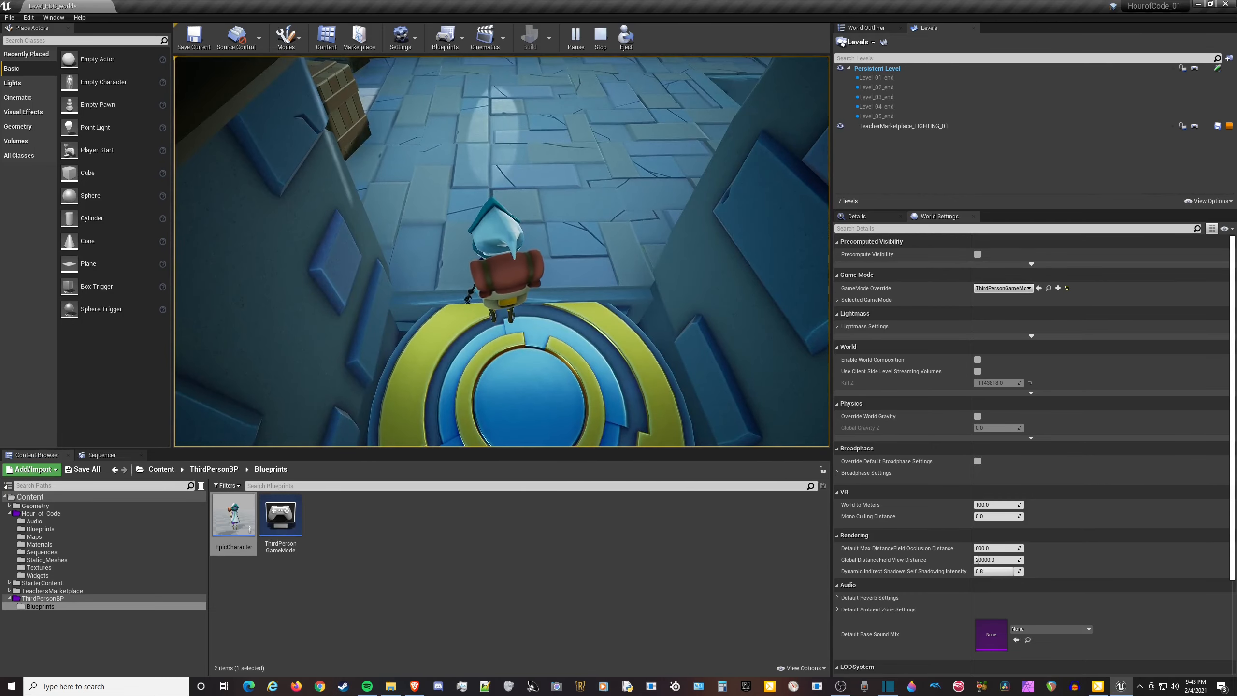
key(Escape)
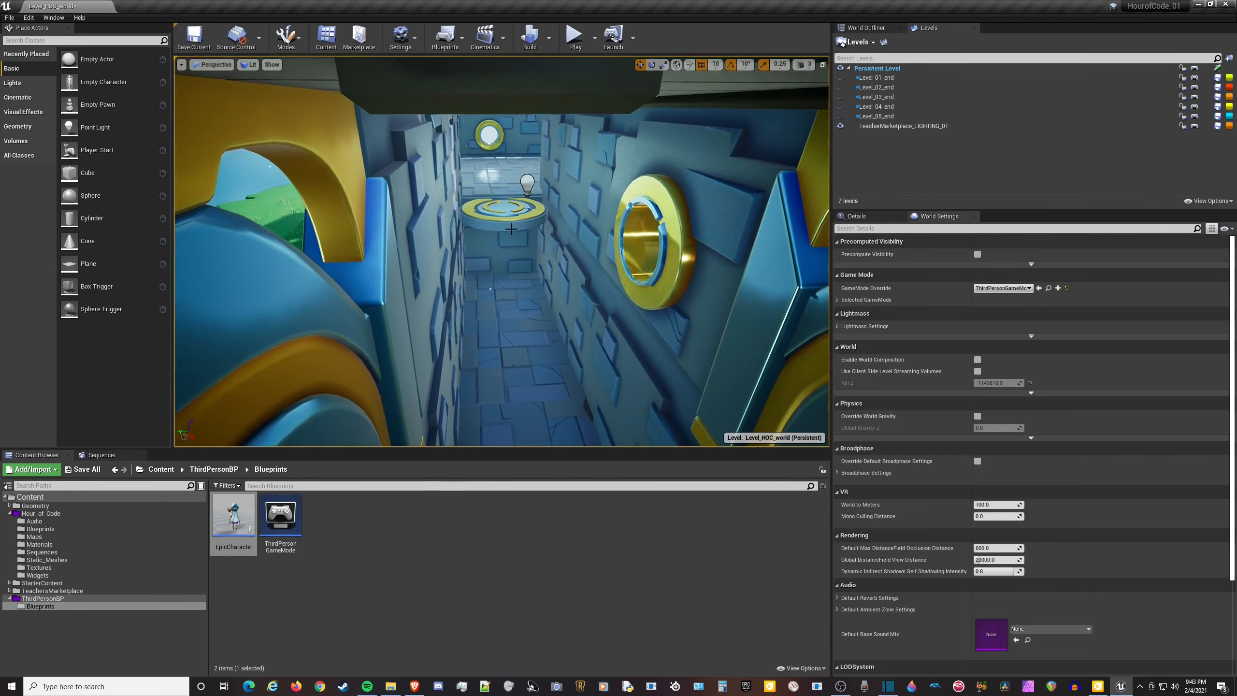
Duplicate the first round platform and place the copy a jump's distance further along the corridor.
click(510, 216)
key(f)
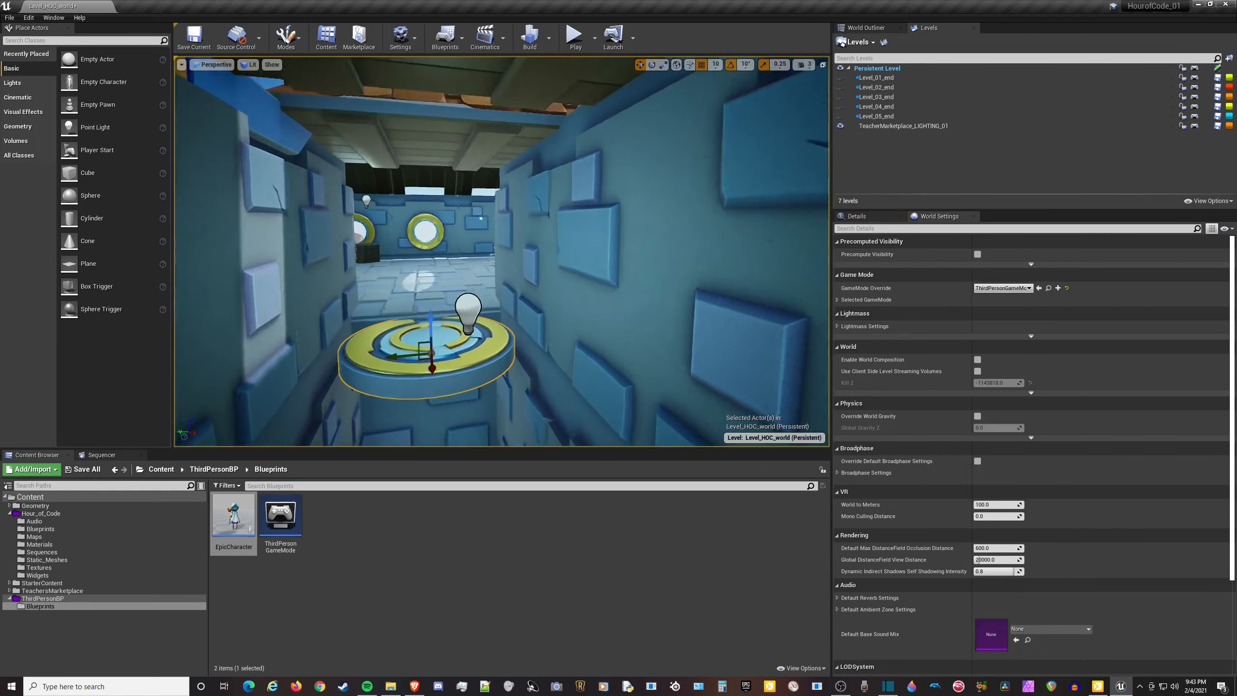
right_drag(513, 262, 425, 335)
key(s)
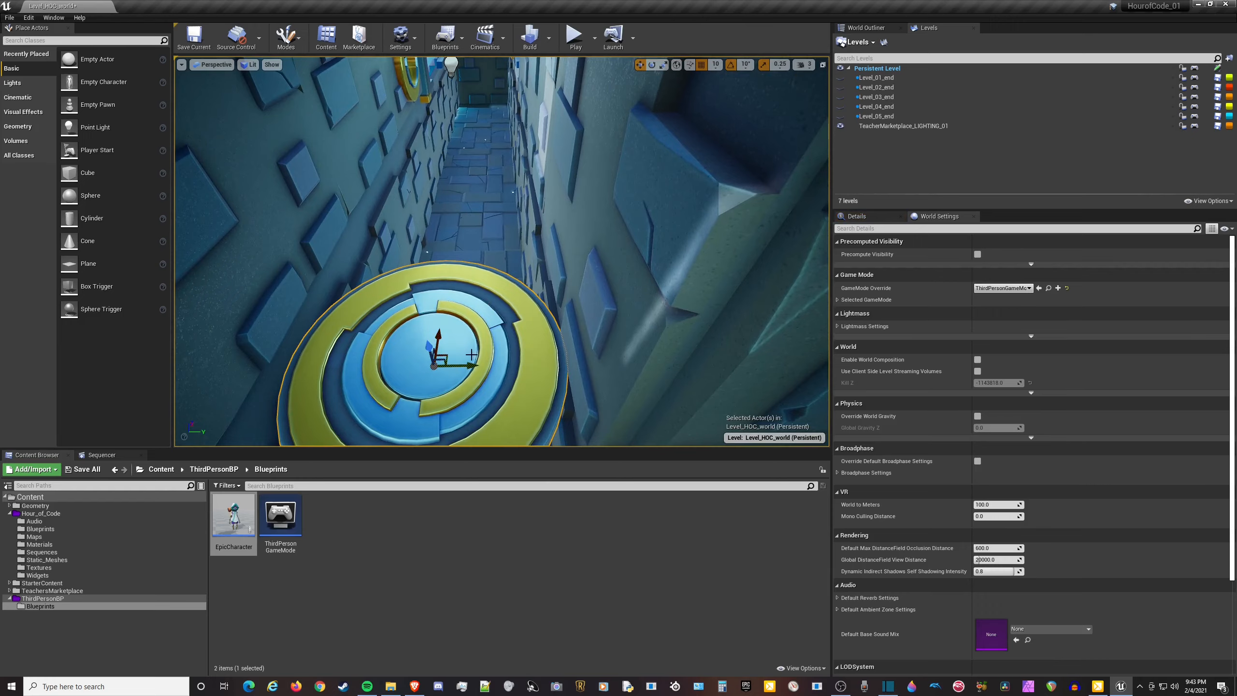
mouse_move(478, 298)
right_down()
mouse_move(468, 293)
mouse_move(477, 297)
right_up()
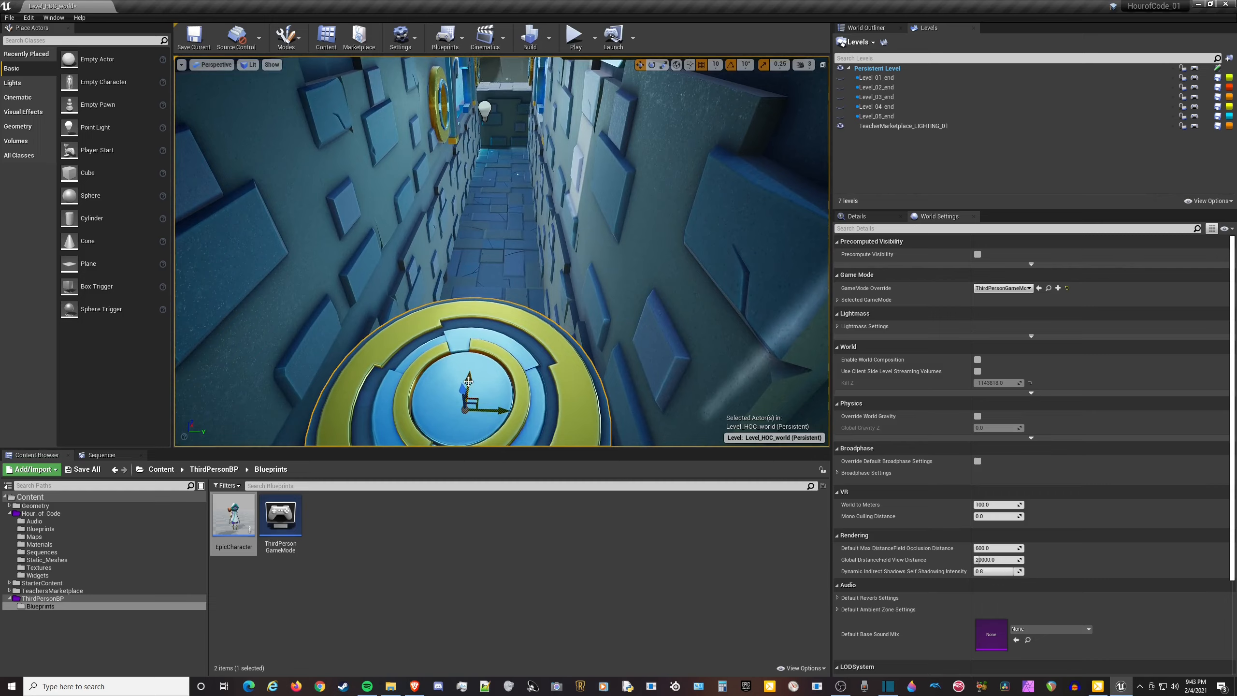
alt+drag(469, 381, 468, 233)
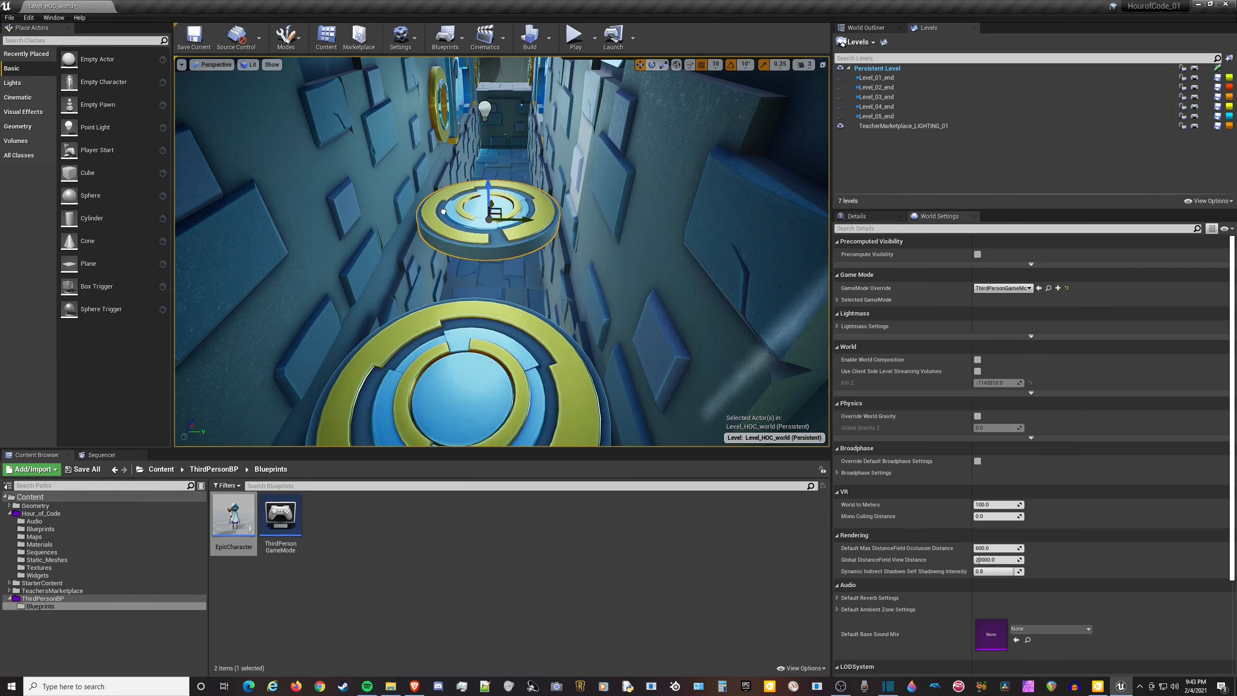
alt+drag(444, 211, 445, 202)
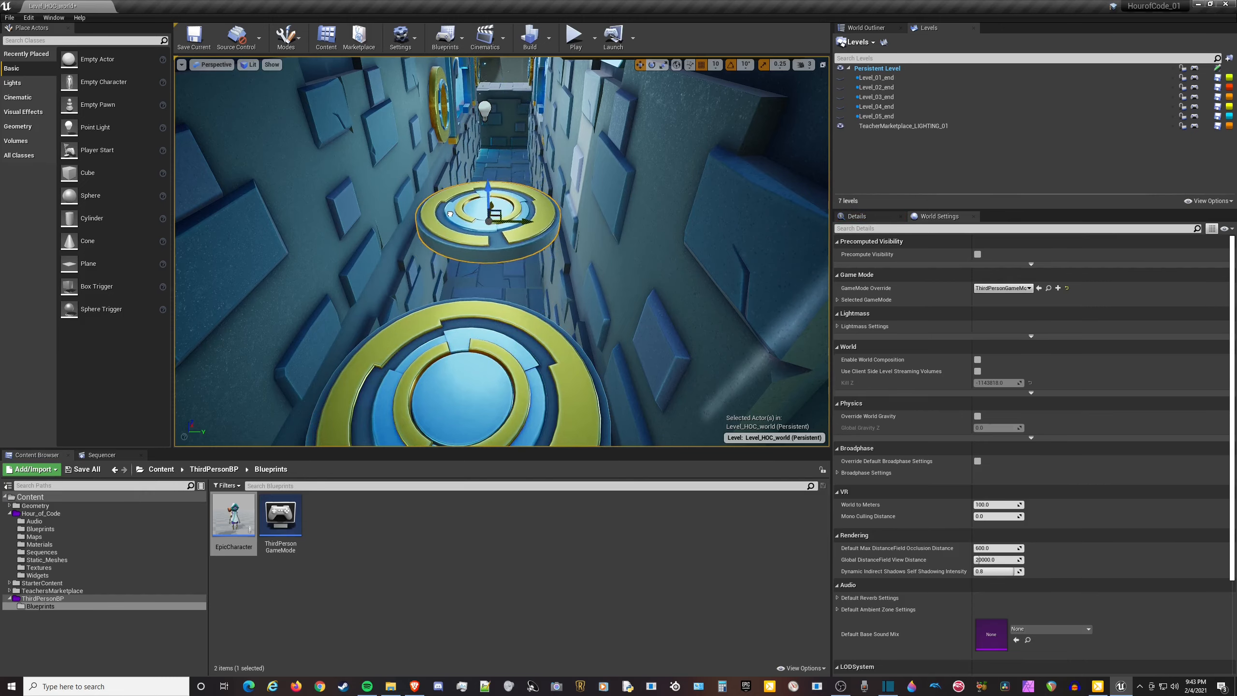
Make further copies of the round platform at intervals down the corridor, up to the stone path at its far end.
right_drag(466, 201, 549, 152)
alt+drag(548, 155, 535, 279)
key(s)
right_drag(536, 287, 544, 305)
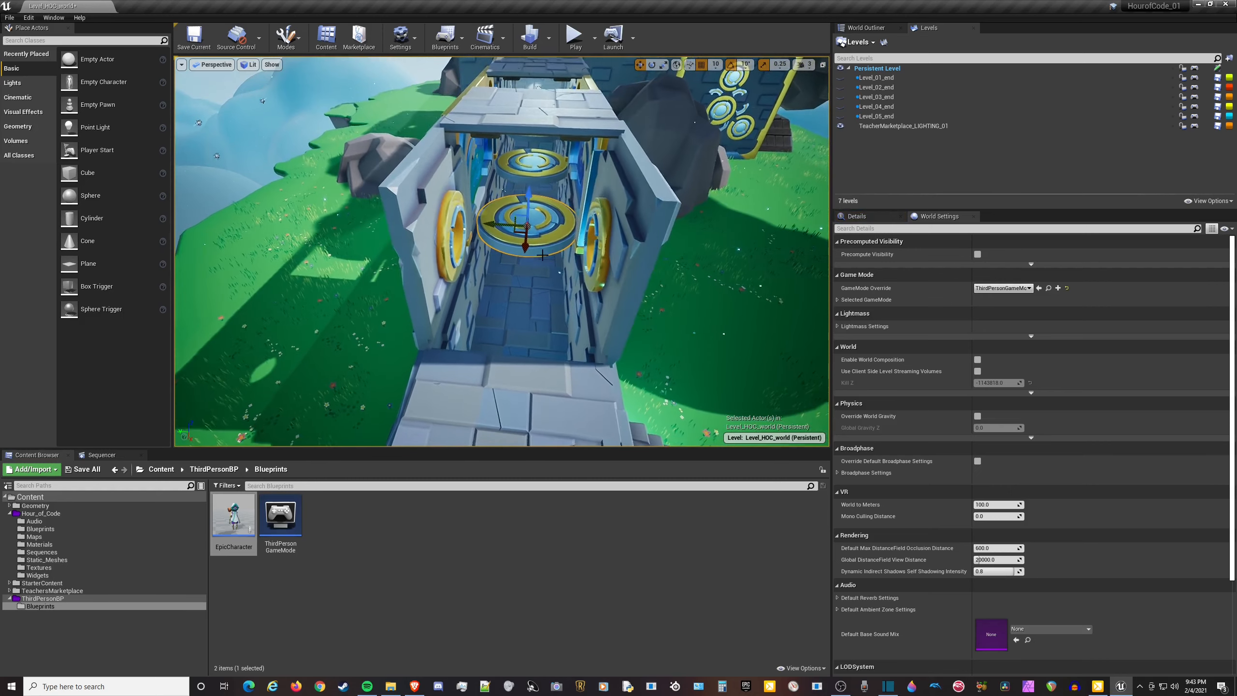
alt+drag(525, 249, 510, 398)
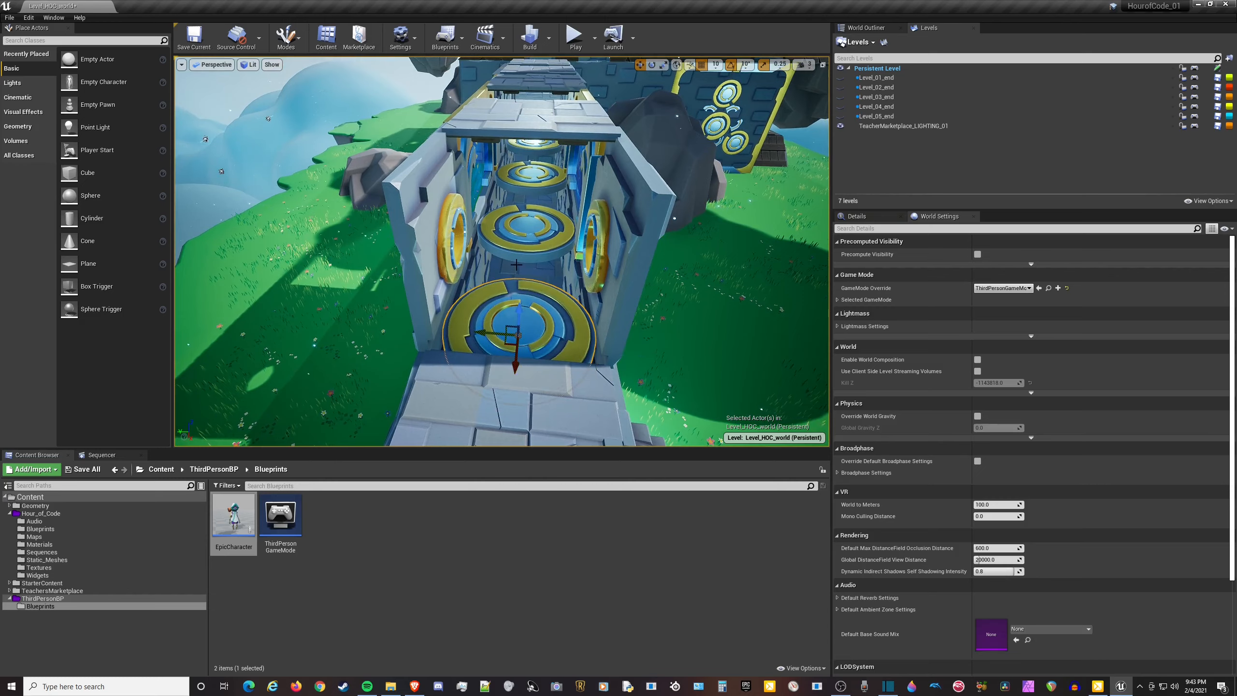
Play-test the level by jumping the character across the round platforms and dropping into the pit below them, and end the play session.
right_drag(516, 265, 522, 229)
click(576, 49)
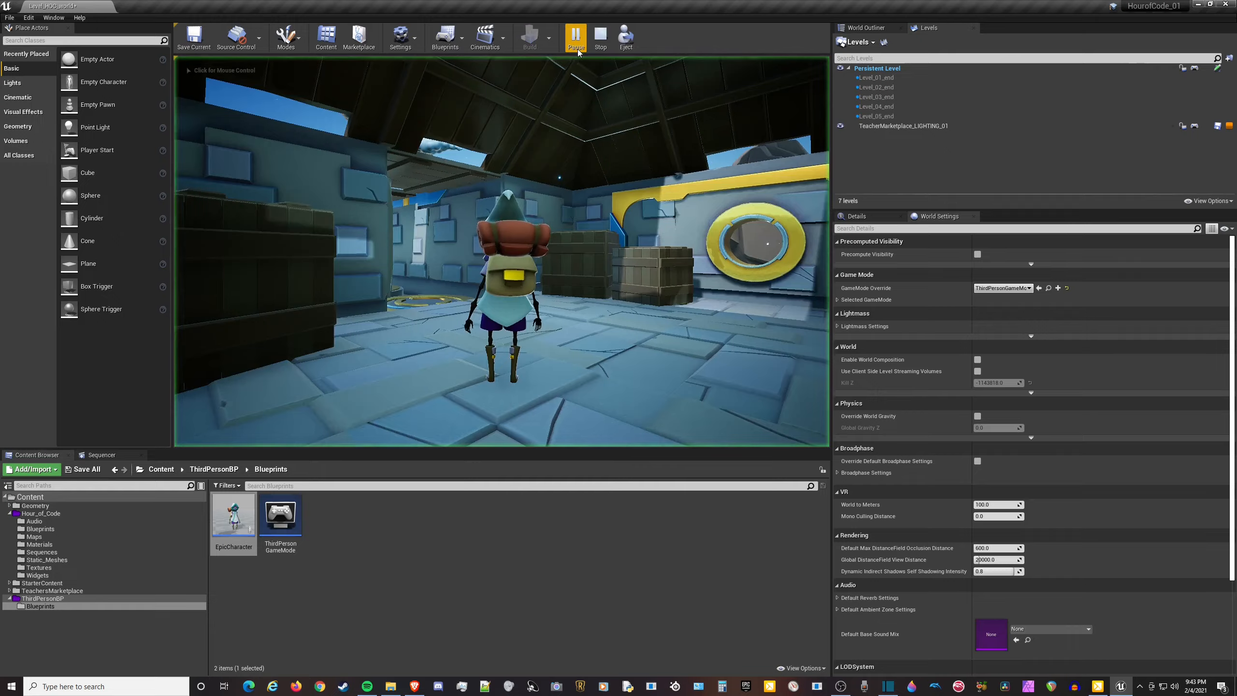
key(w)
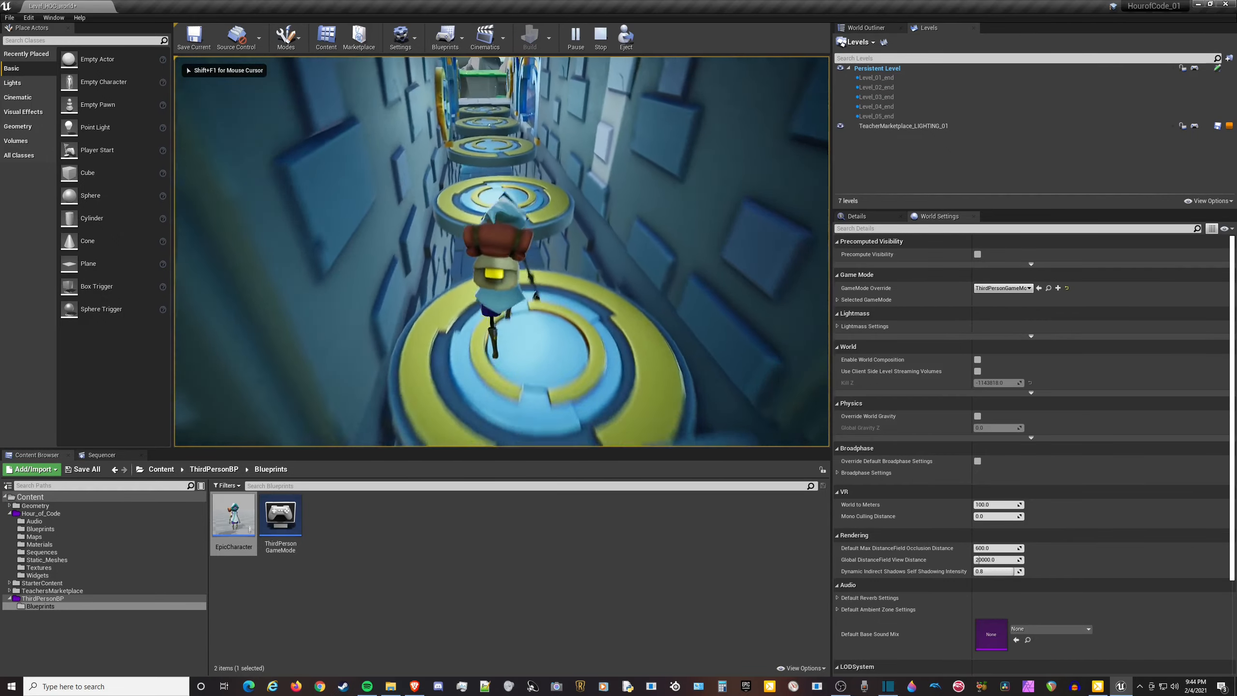
key(space)
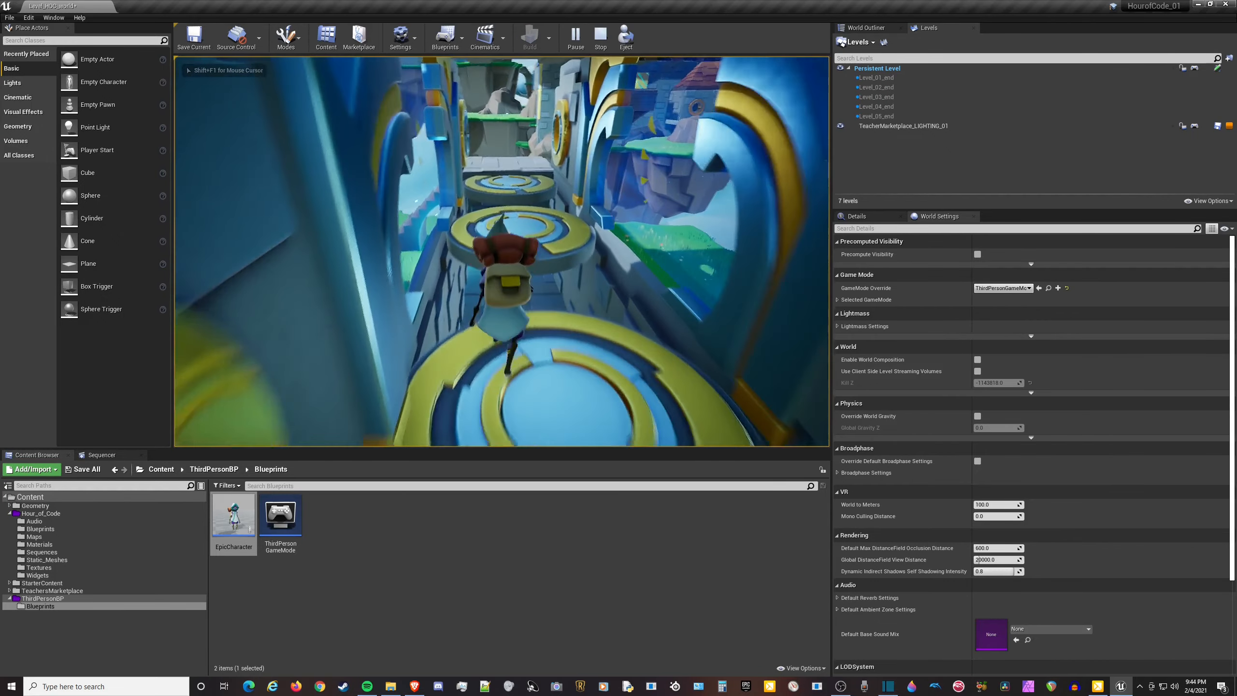
key(space)
key(space)
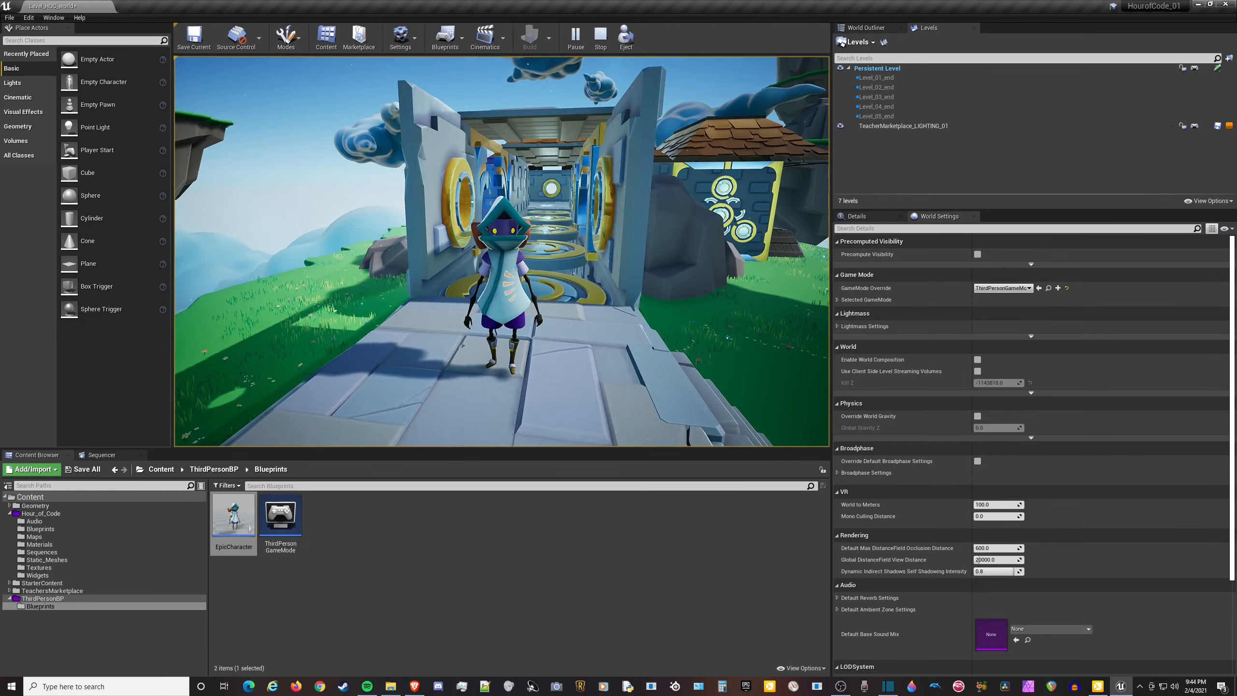
key(w)
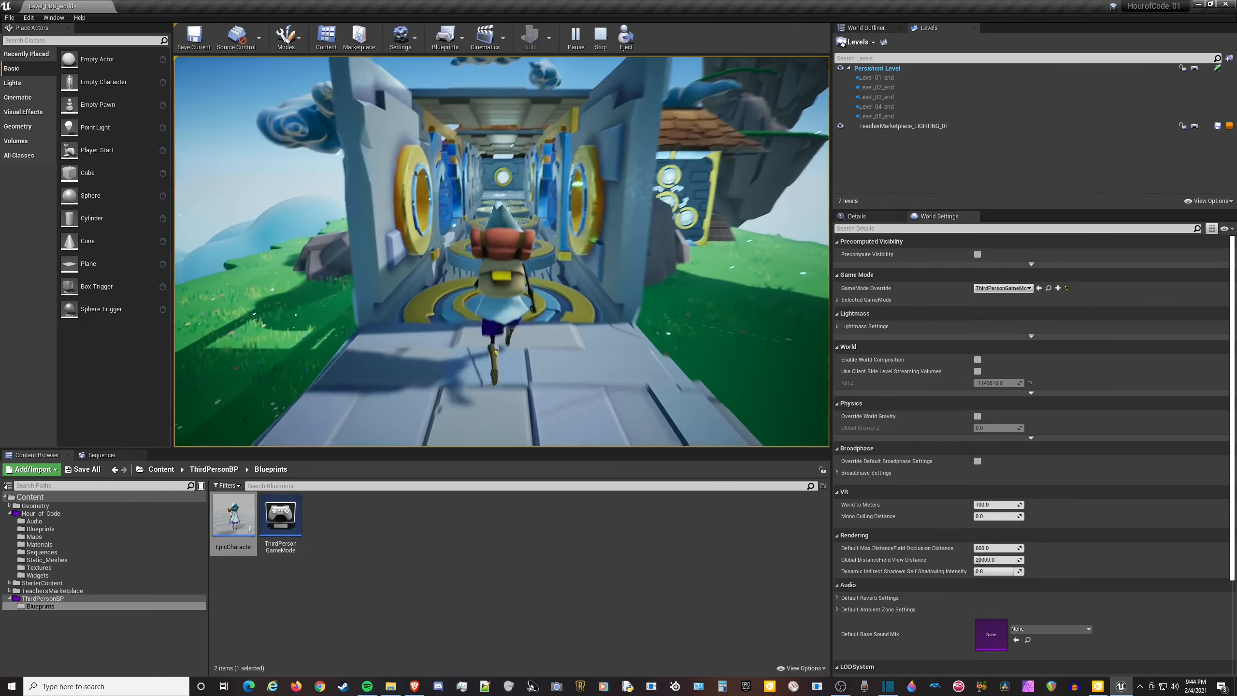
key(space)
key(space)
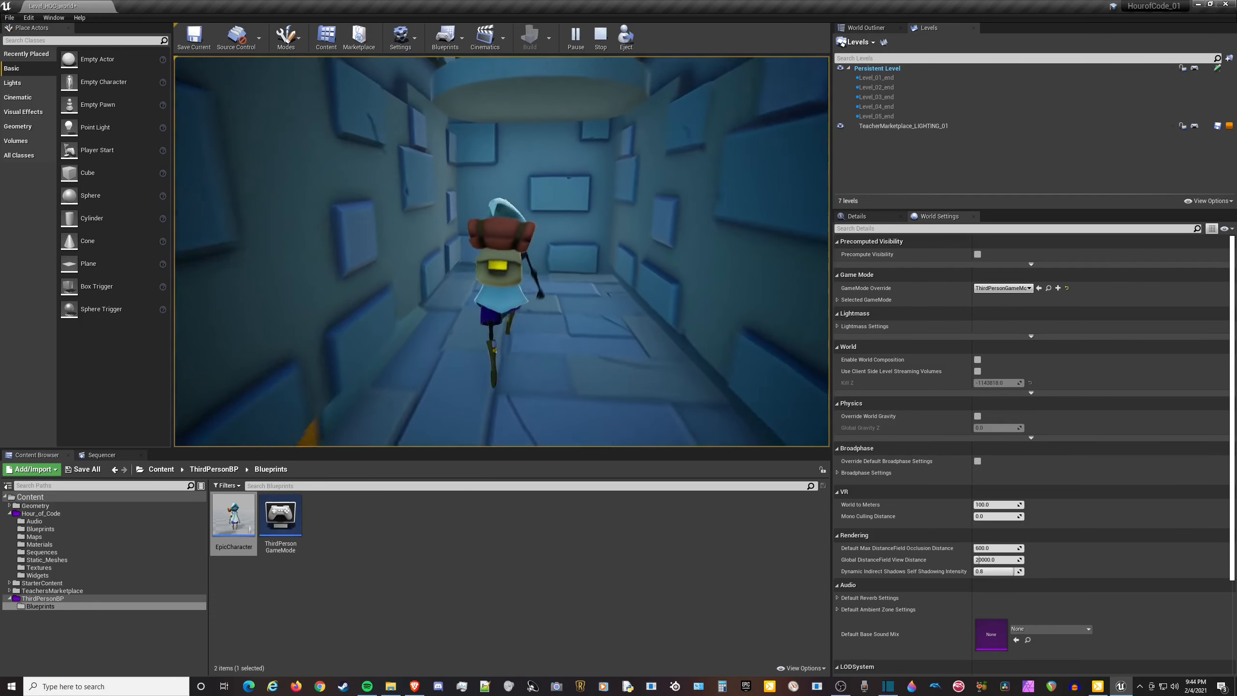
key(Escape)
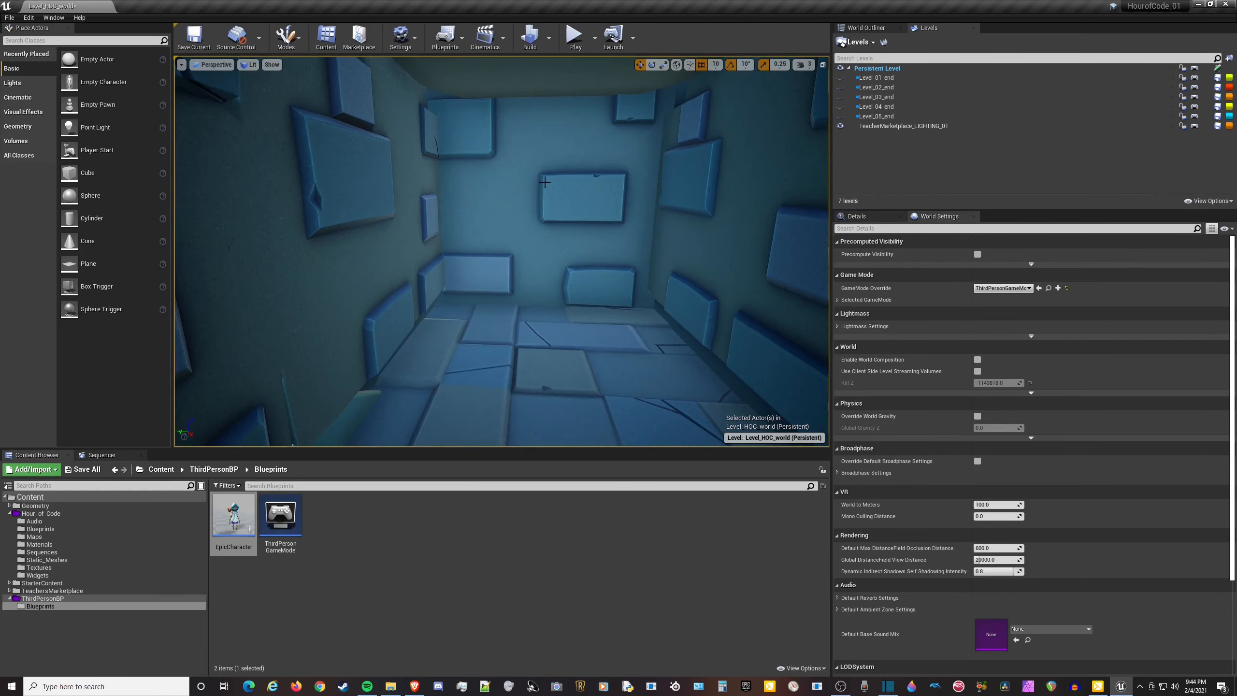
Find the Pain Causing Volume among the placeable actors and place it on the pit floor beneath the round platforms.
mouse_move(546, 181)
right_down()
mouse_move(544, 248)
mouse_move(545, 182)
right_up()
key(s)
key(s)
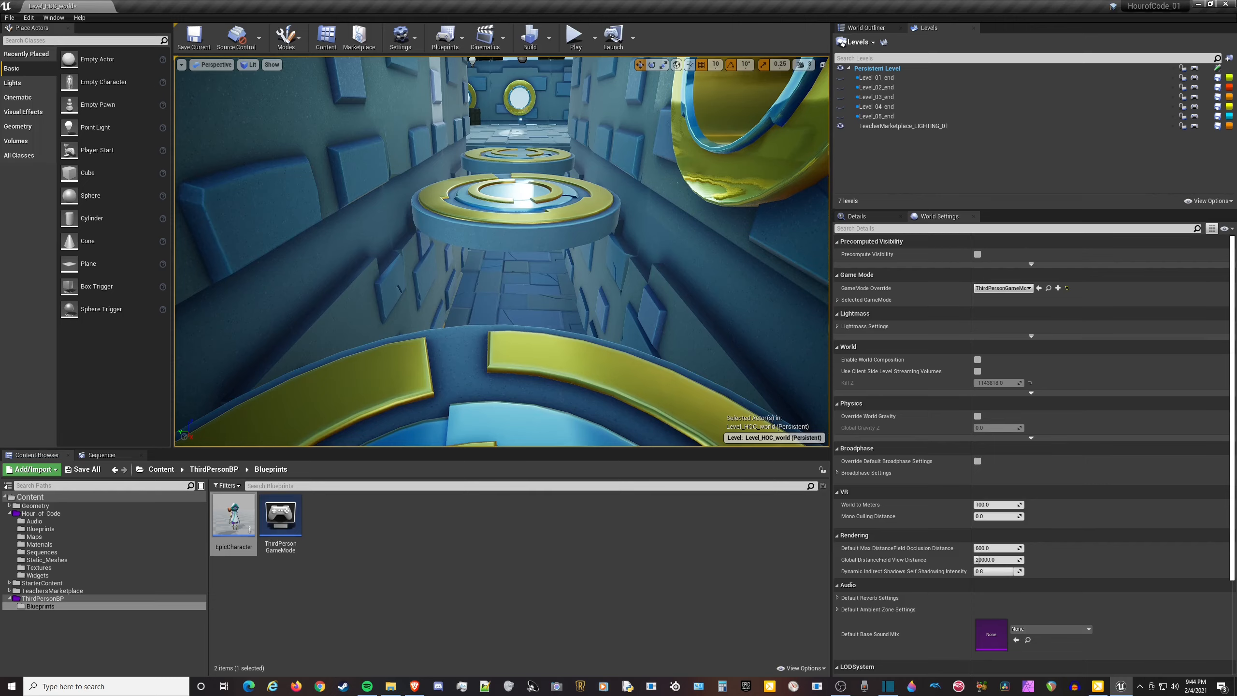
click(67, 40)
text(pai)
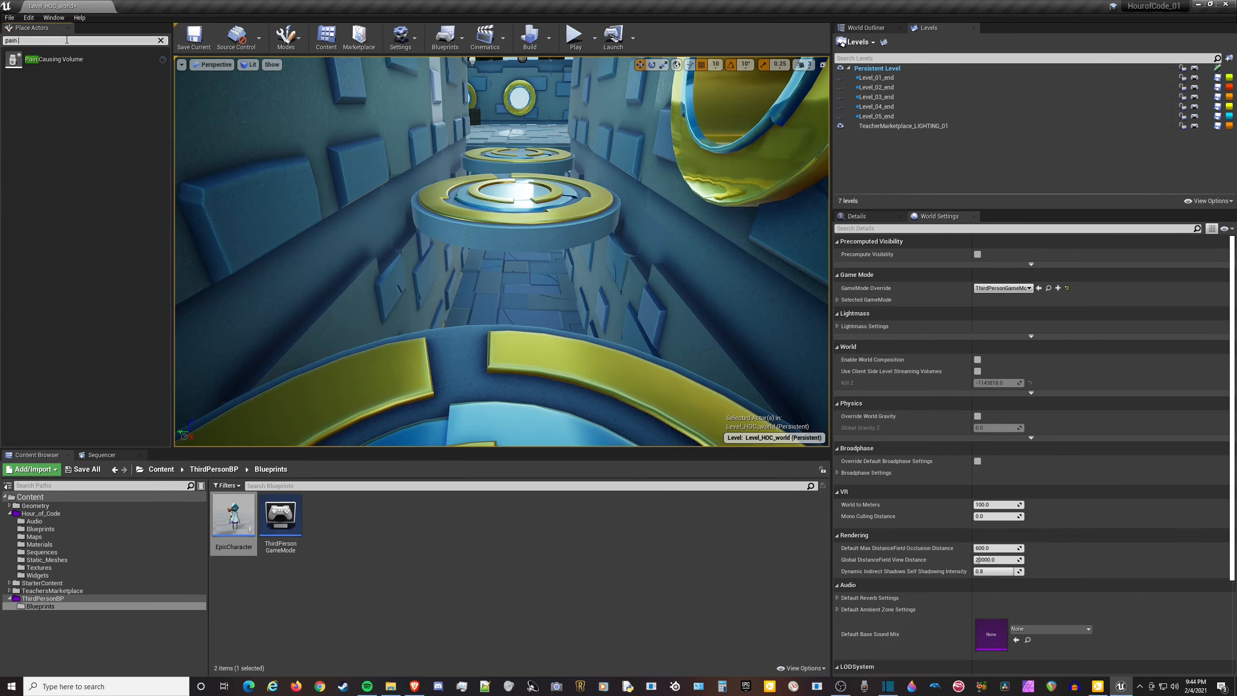
text(n)
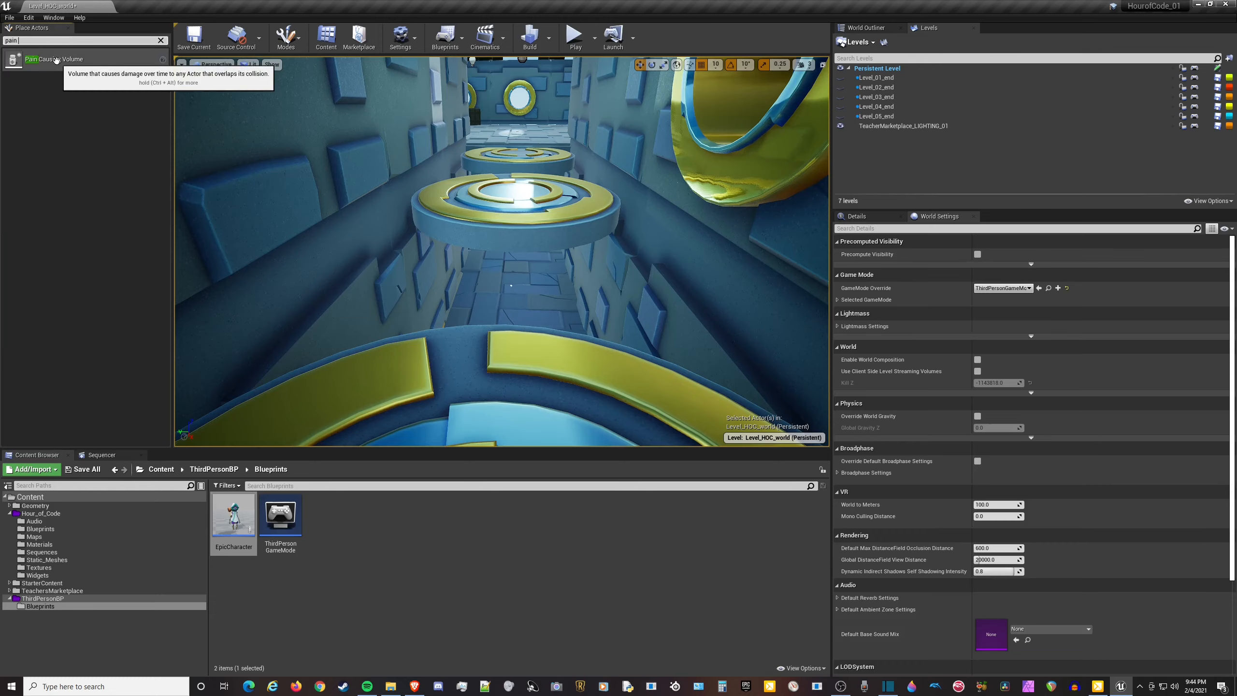
drag(54, 59, 505, 289)
key(f)
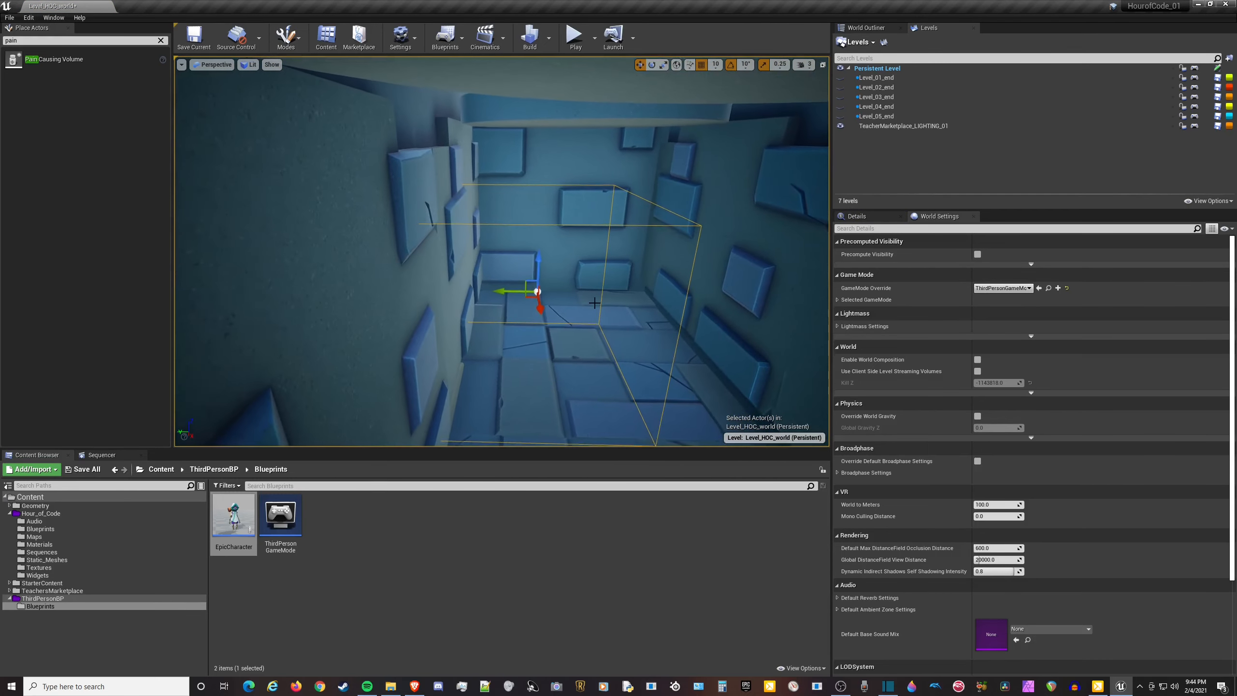
Shift and scale the Pain Causing Volume sideways so it spans the full width of the pit.
drag(509, 290, 538, 291)
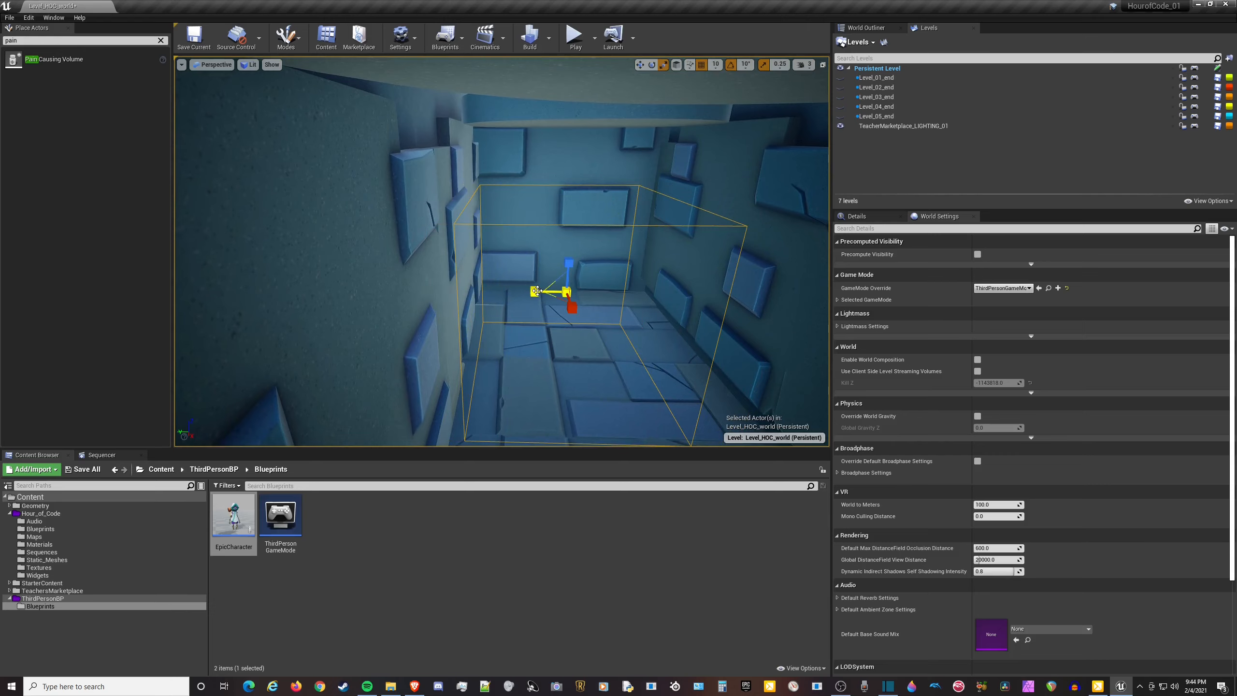
drag(537, 291, 575, 293)
key(w)
key(r)
key(w)
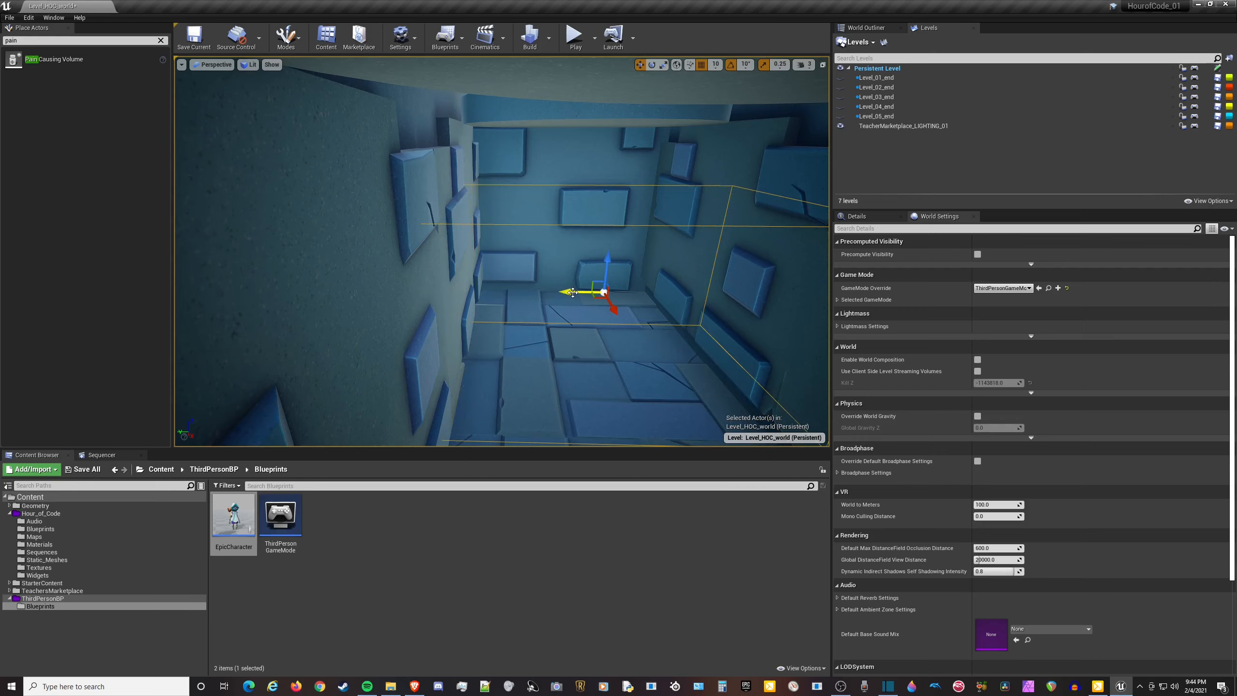
Stretch the Pain Causing Volume lengthwise along the pit and move it to cover the near end.
key(f)
right_drag(502, 251, 643, 248)
key(r)
mouse_move(681, 369)
mouse_down()
mouse_move(635, 407)
mouse_move(663, 367)
mouse_up()
key(w)
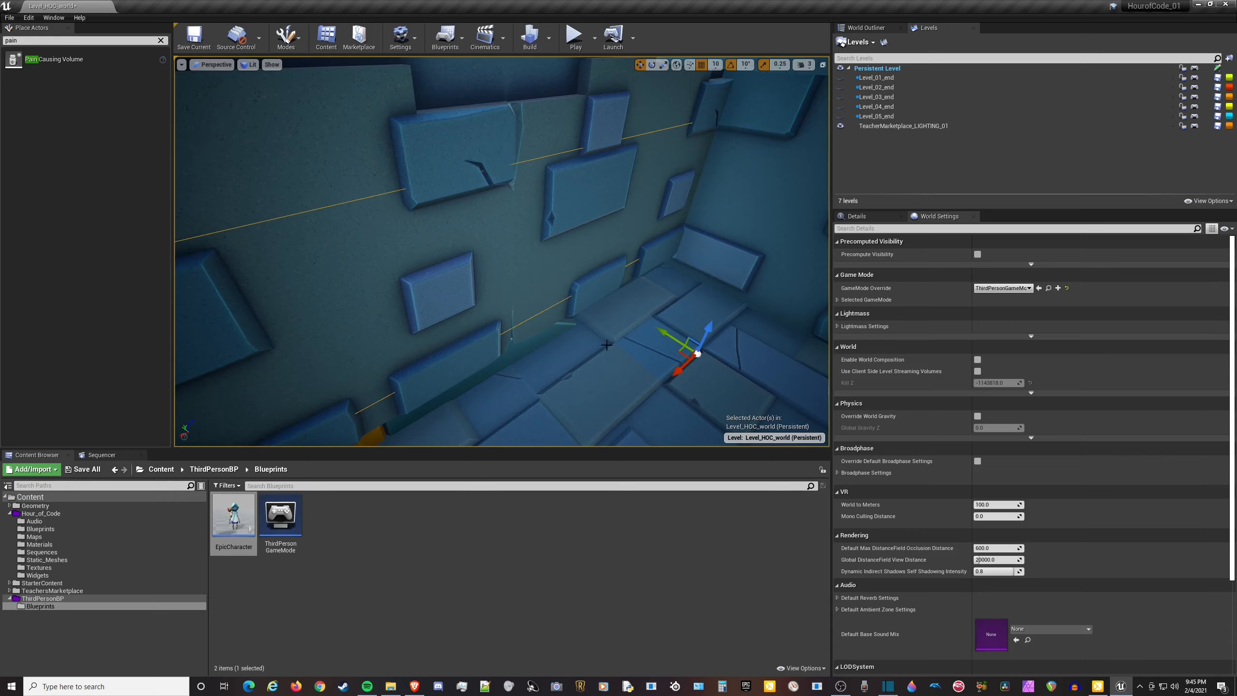
key(r)
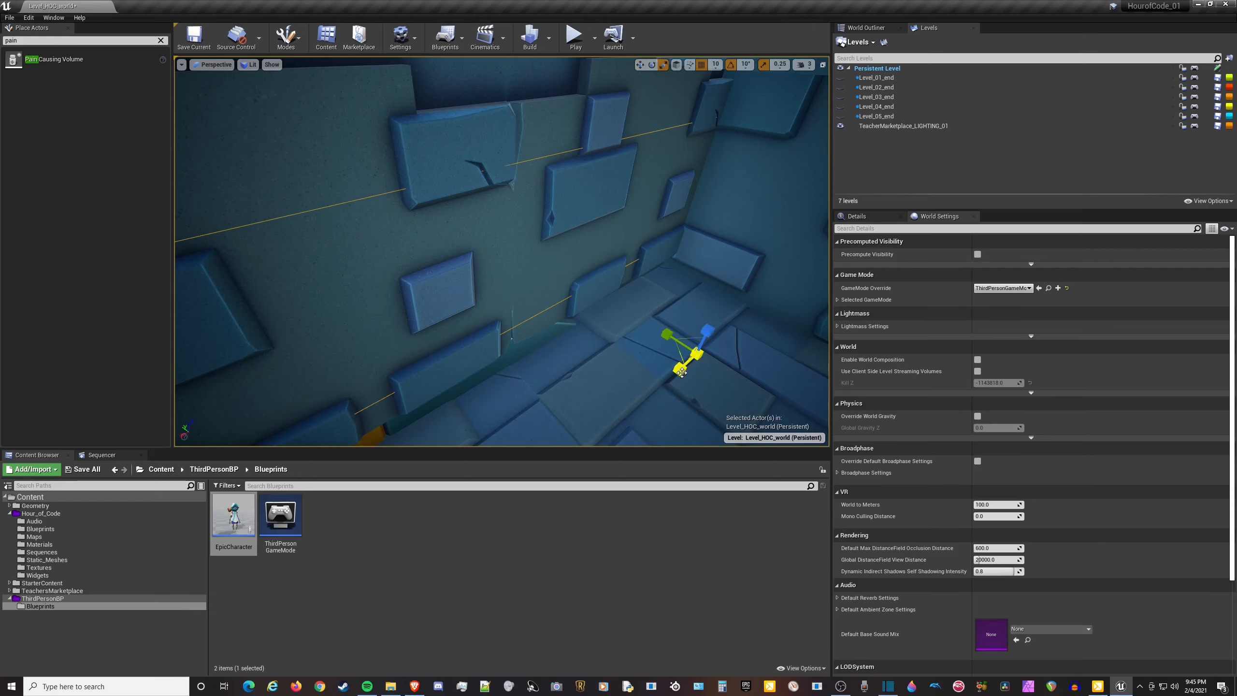
key(w)
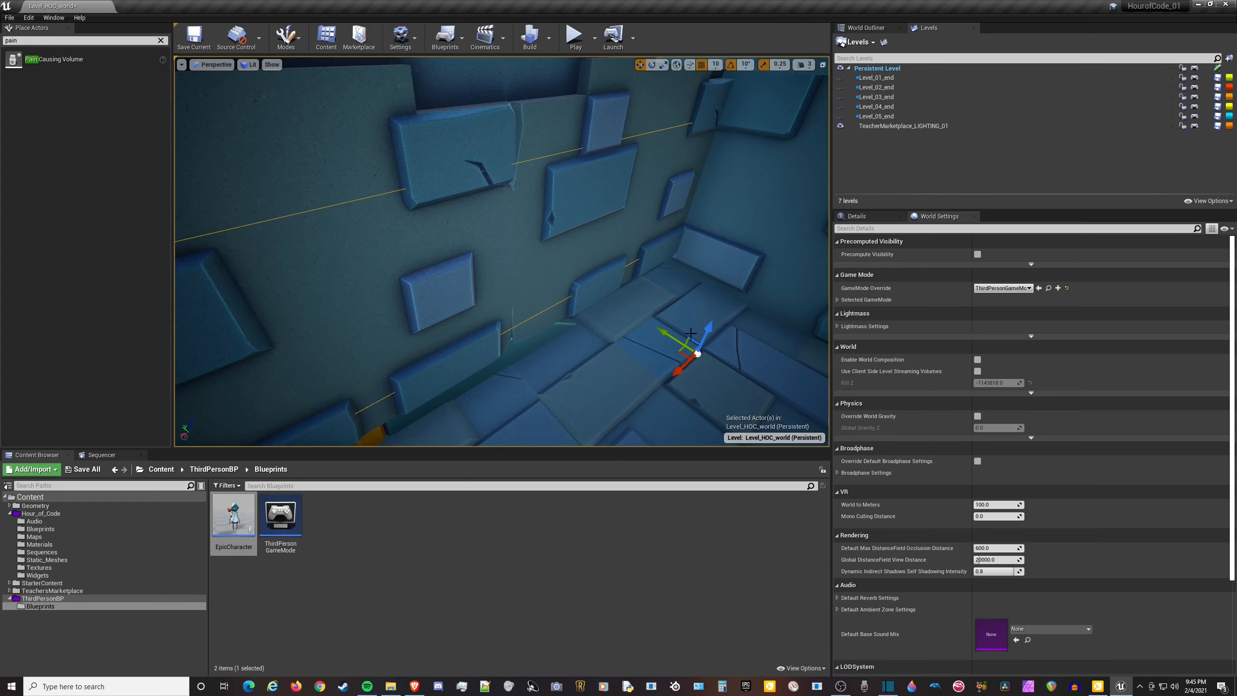
mouse_move(678, 373)
mouse_down()
mouse_move(544, 443)
mouse_move(668, 366)
mouse_up()
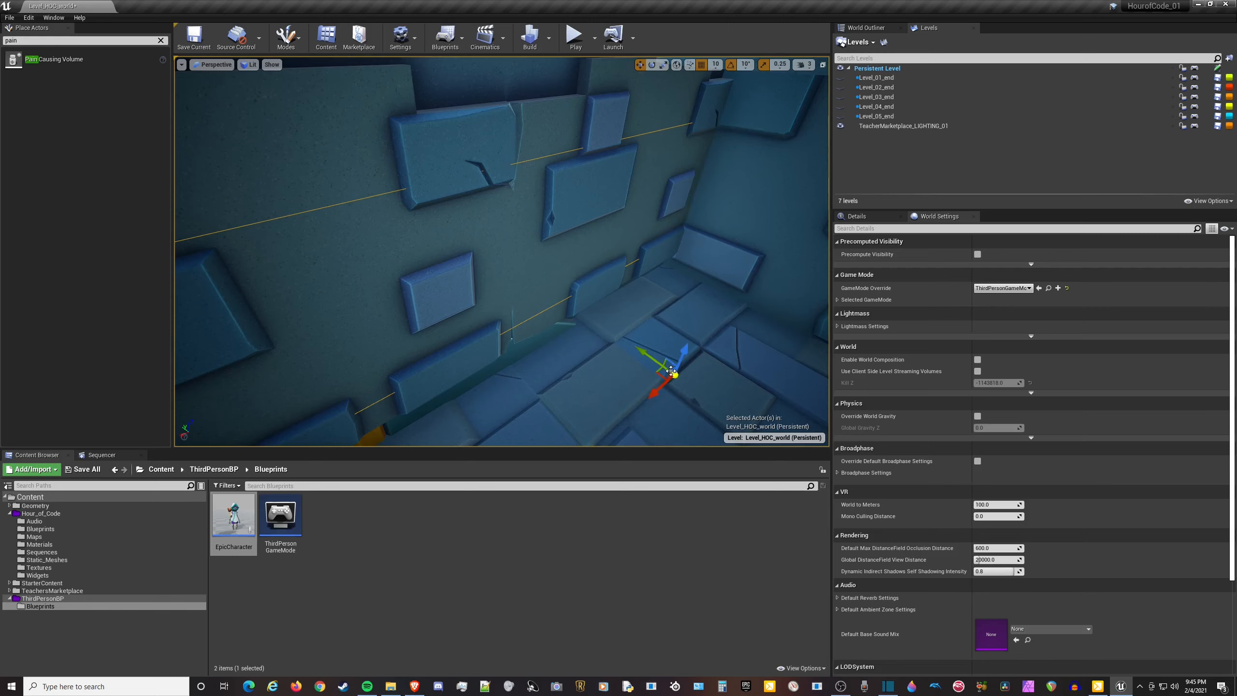
Extend and reposition the Pain Causing Volume along the pit floor toward the corridor's far end.
key(e)
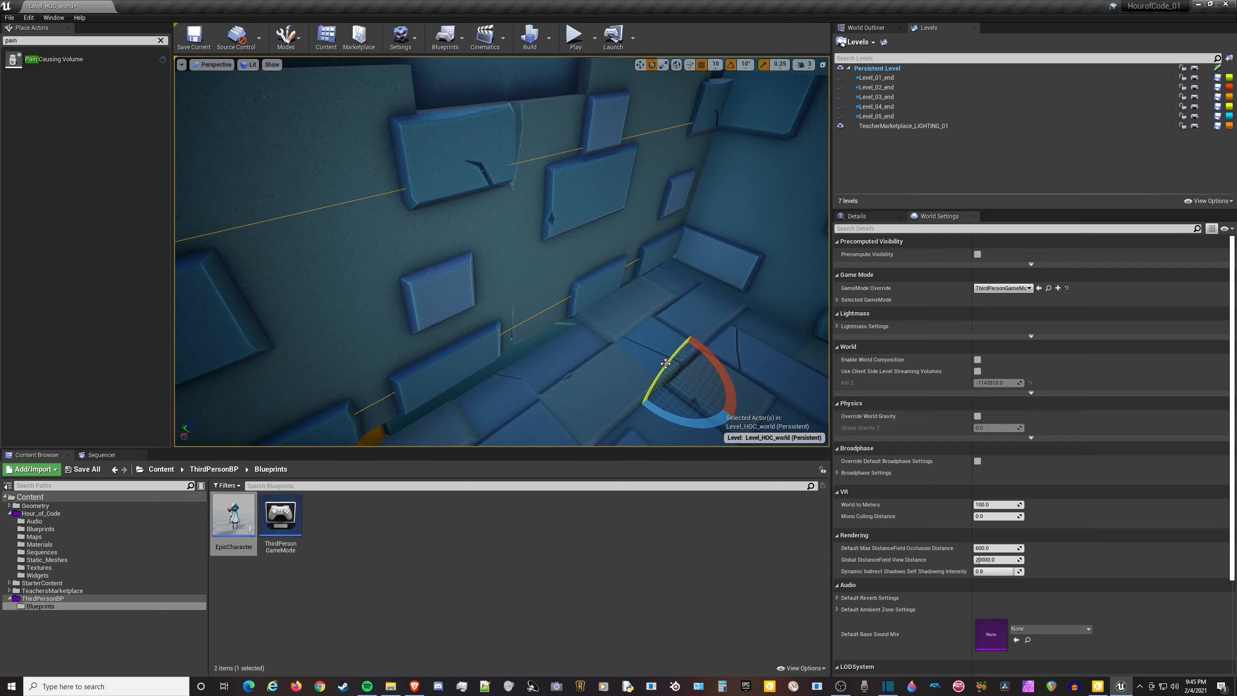
key(r)
right_drag(608, 294, 613, 259)
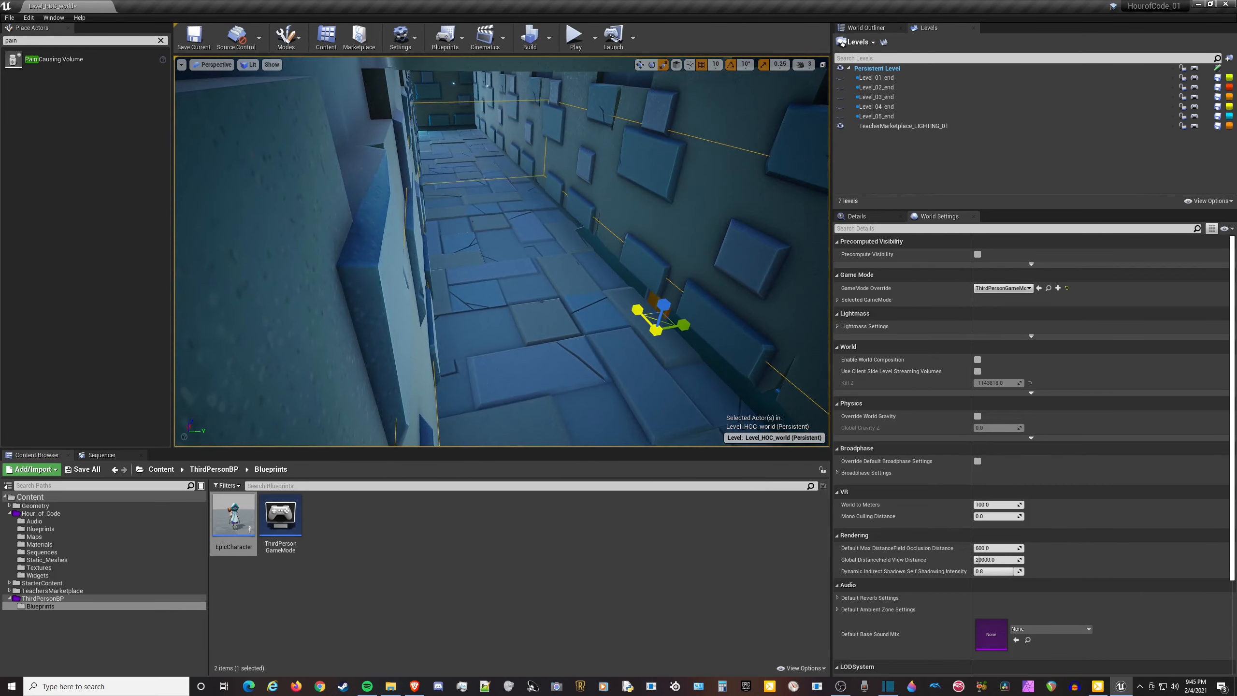
right_drag(614, 260, 650, 323)
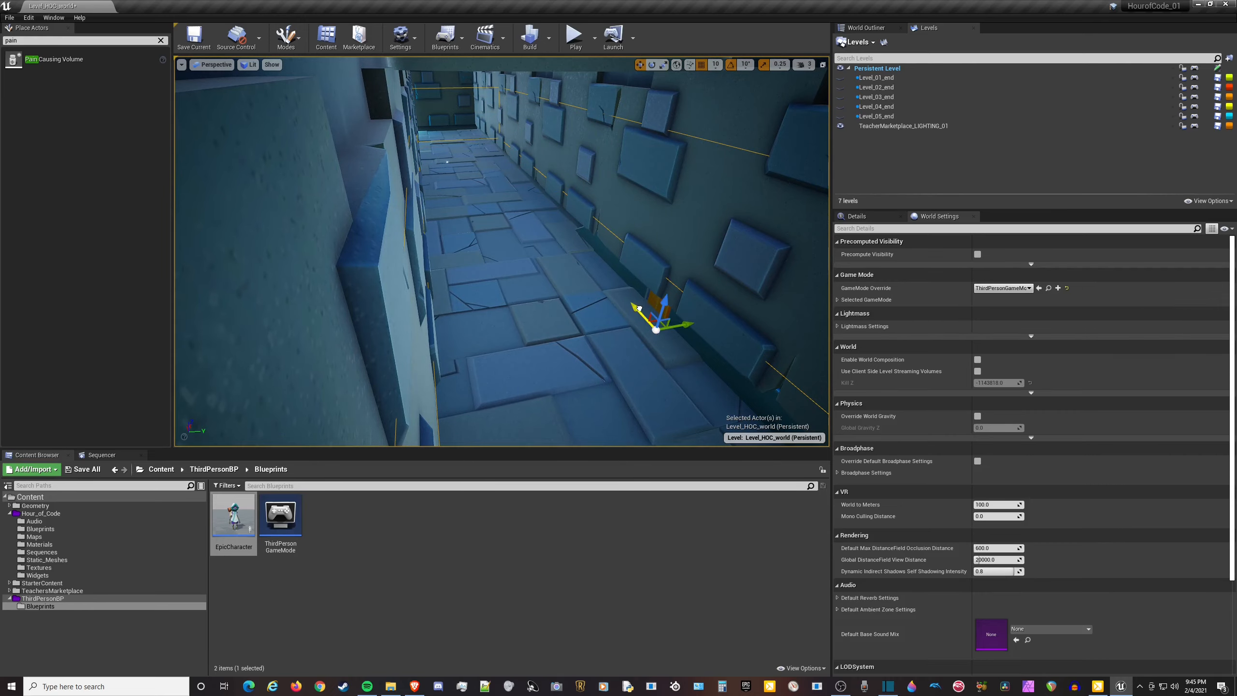
Set the player to spawn at Current Camera Location, with the view placed near the island's grassy edge.
right_drag(523, 130, 533, 171)
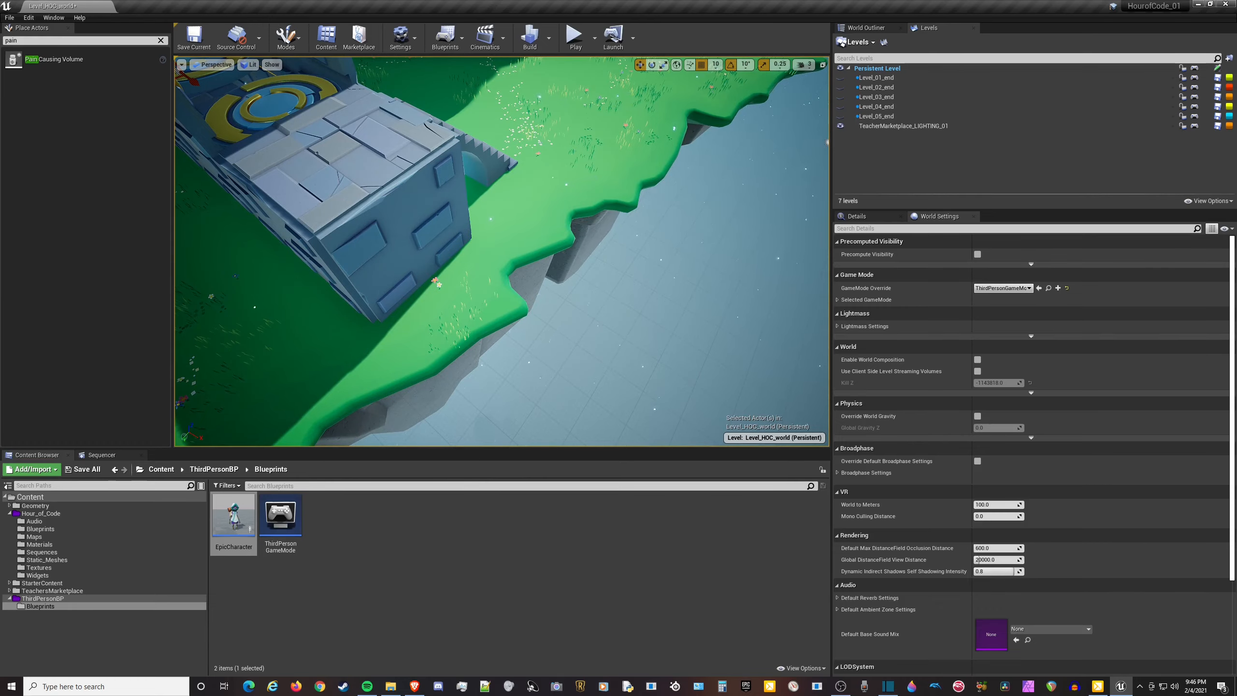
right_drag(197, 192, 221, 159)
right_drag(295, 110, 482, 55)
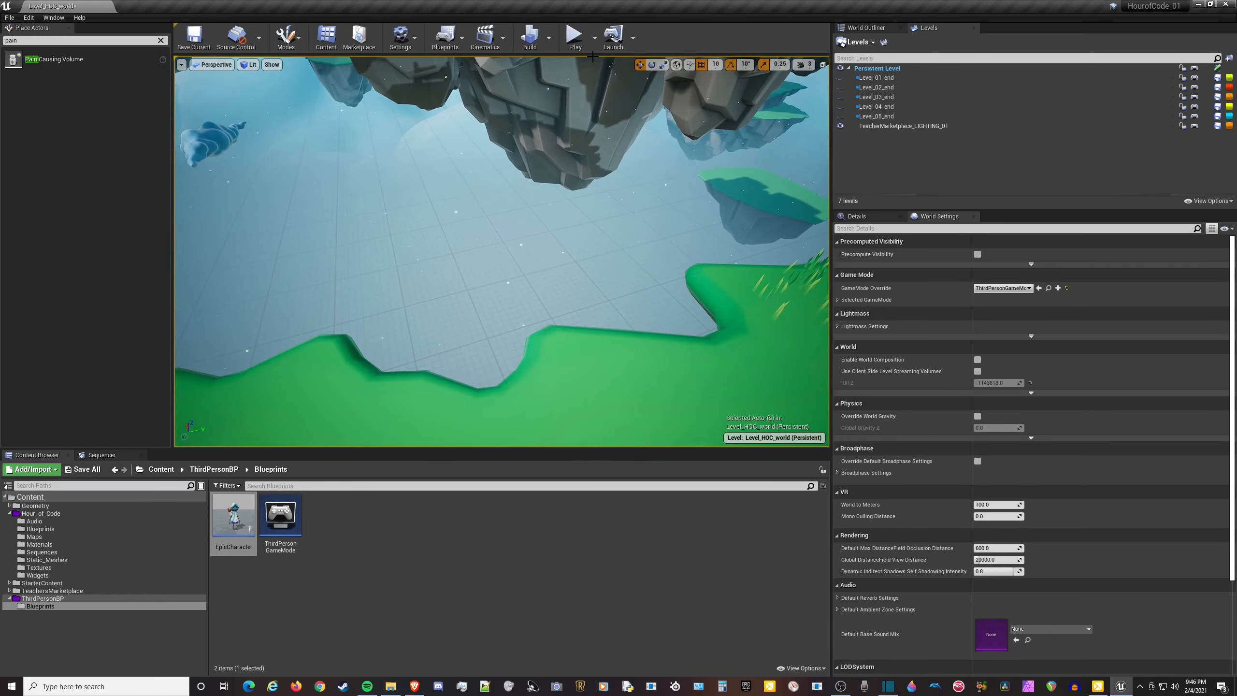
click(594, 39)
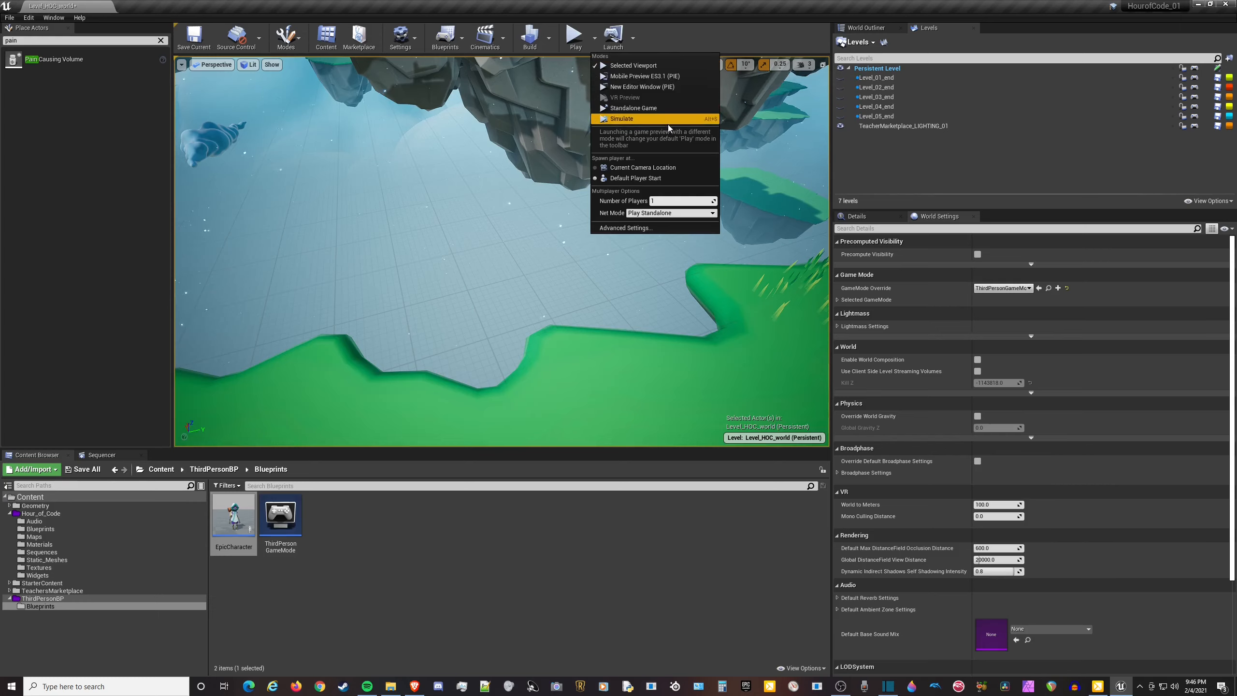
click(664, 167)
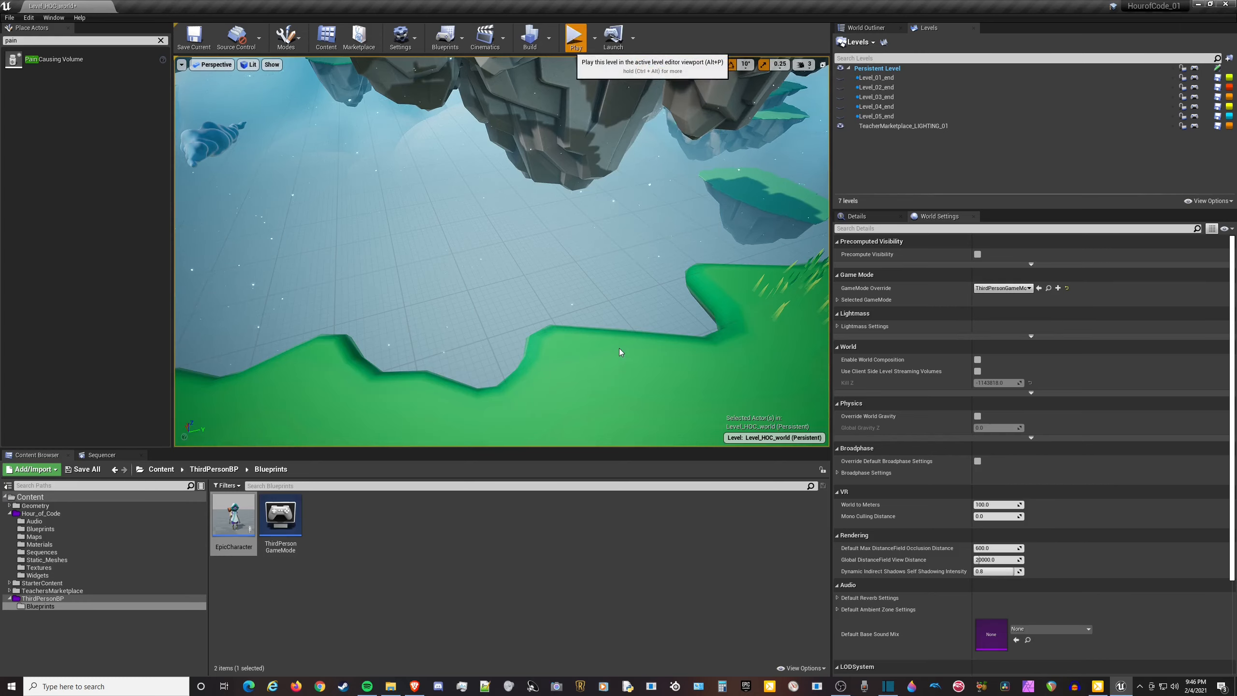
Play-test walking the character off the edge of the island, and end the play session.
key(alt+p)
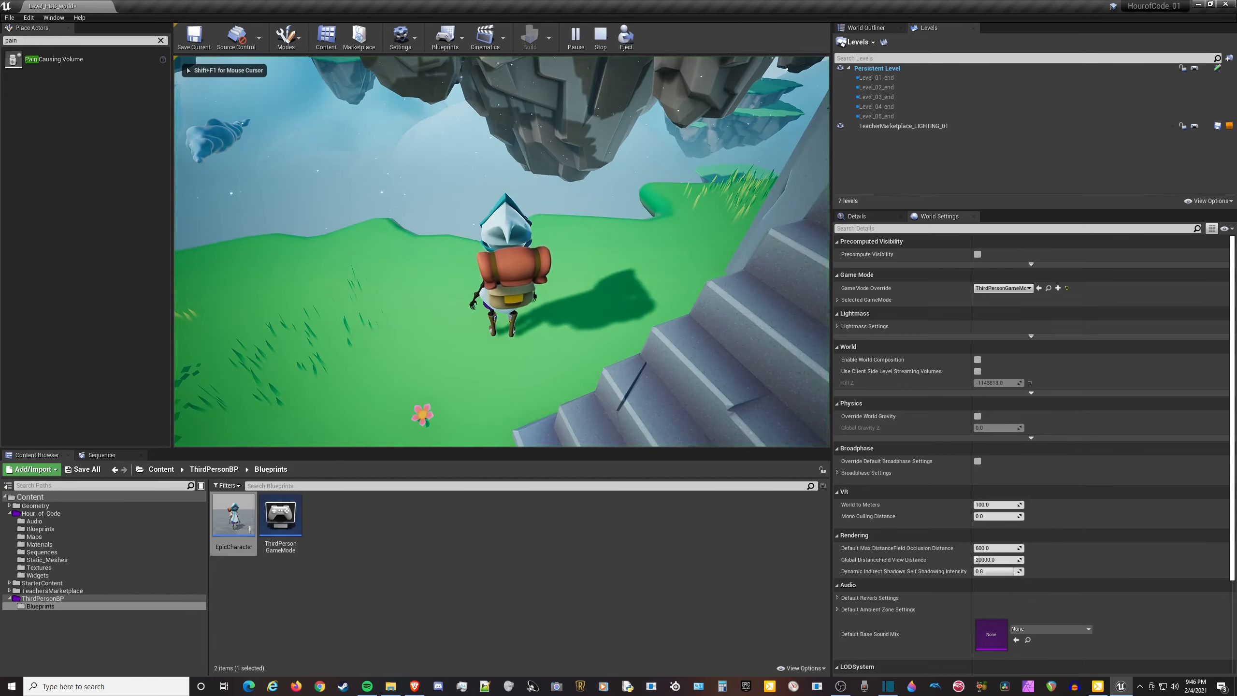
key(w)
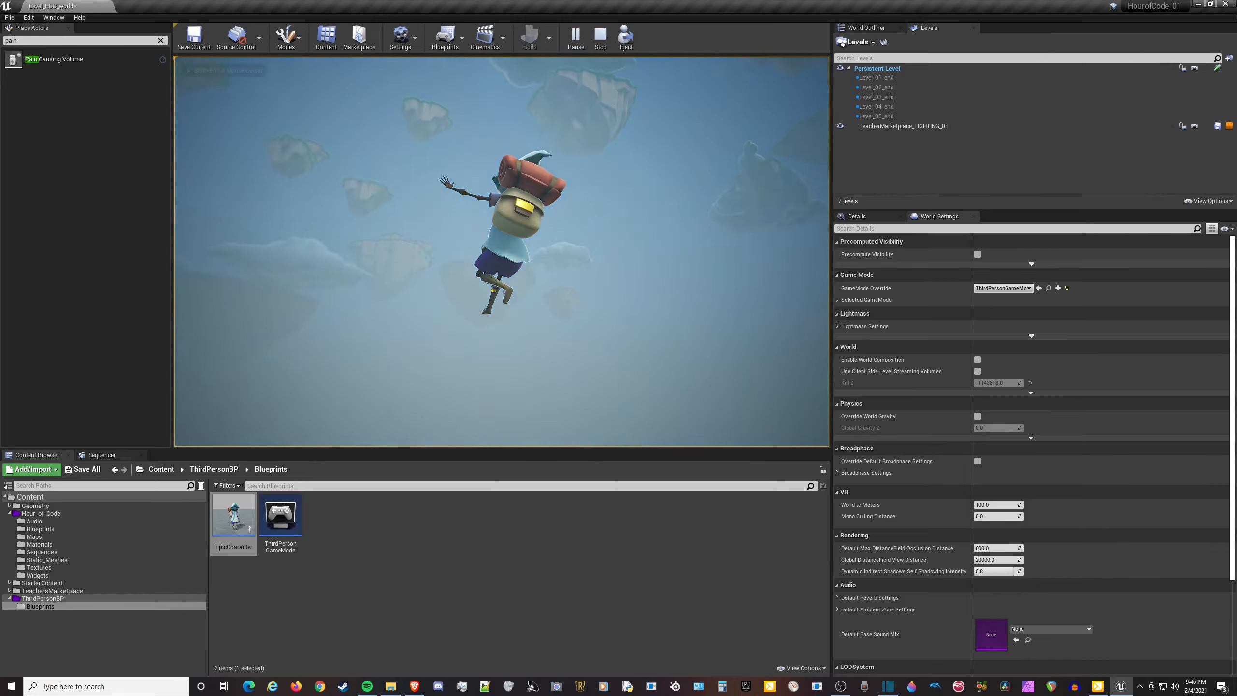
key(Escape)
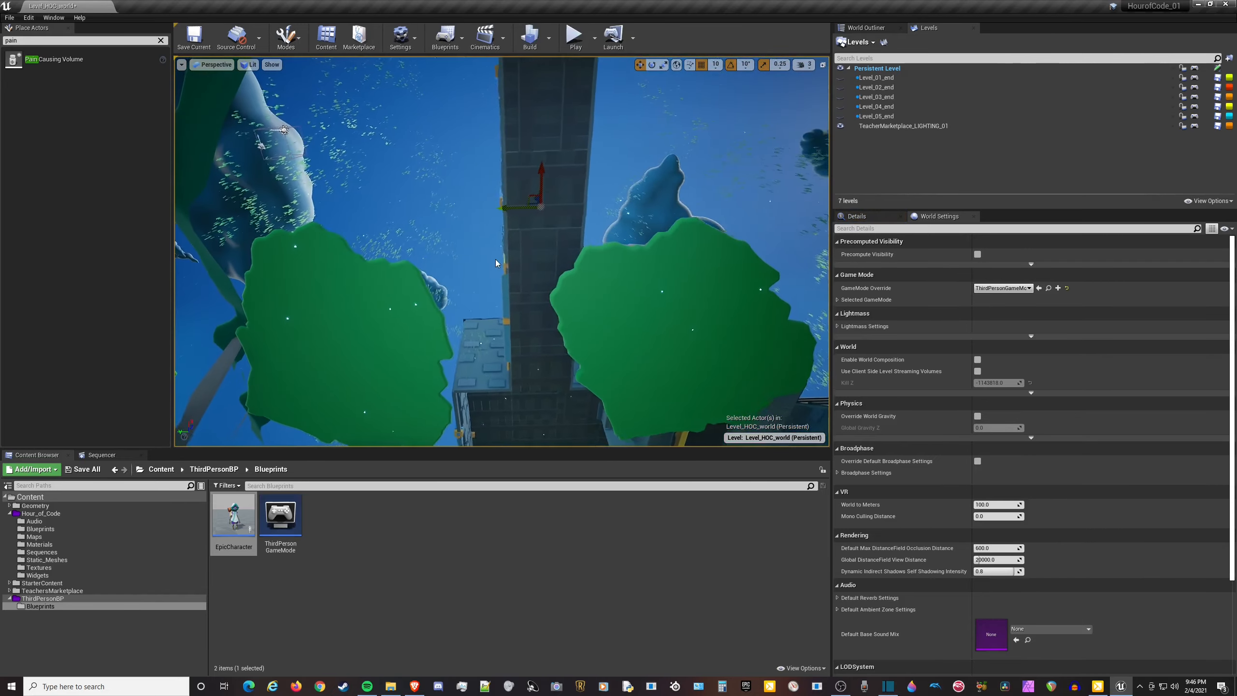
In the advanced World settings, enable World Bounds Checks and set Kill Z to -500.
right_drag(498, 261, 501, 297)
key(f)
right_drag(504, 199, 209, 311)
key(w)
key(w)
key(w)
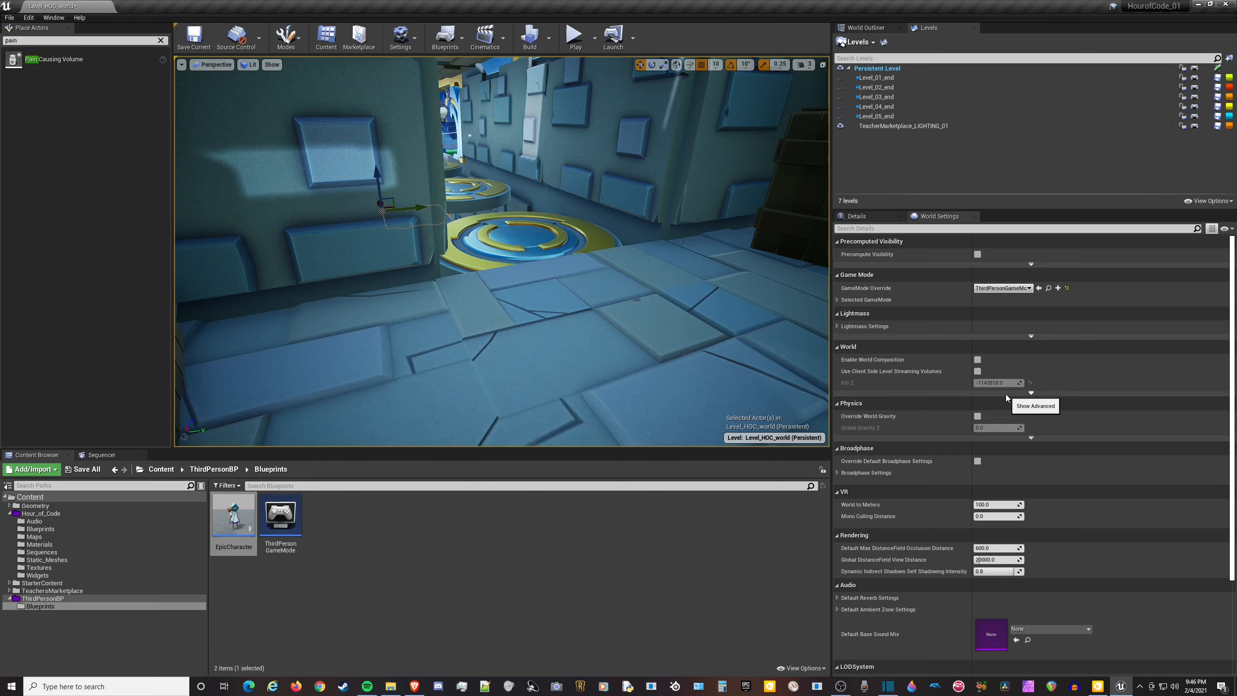
click(1033, 393)
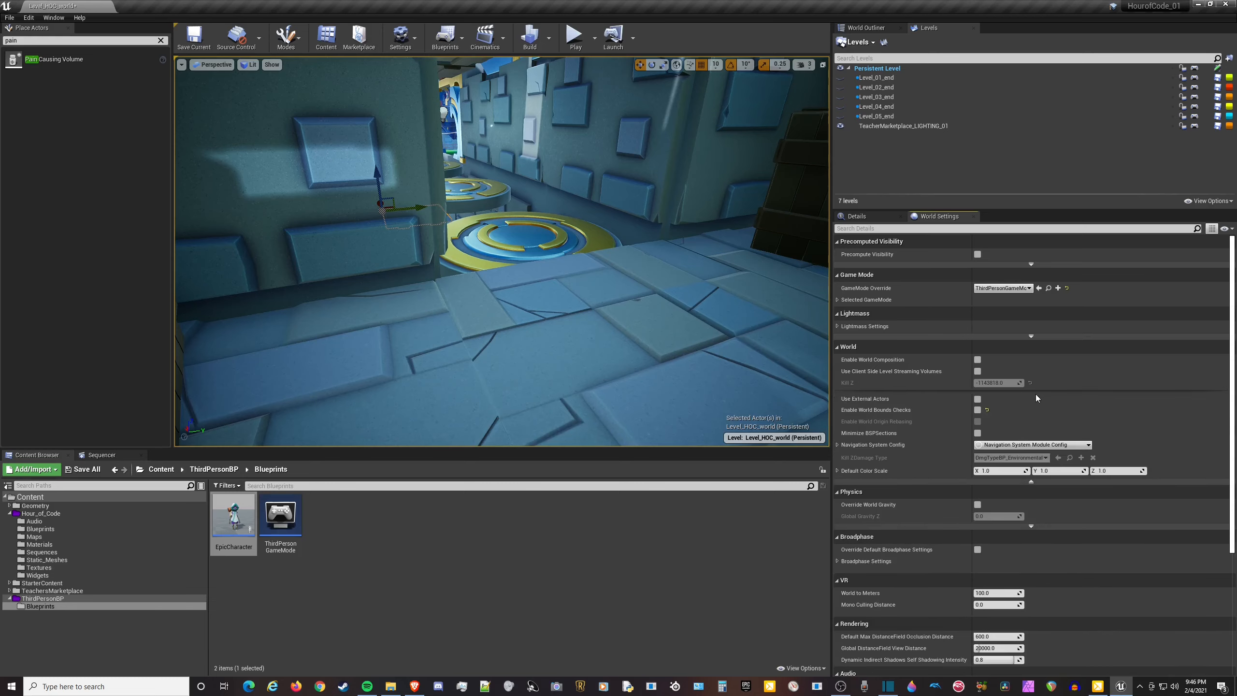
click(979, 410)
click(1005, 382)
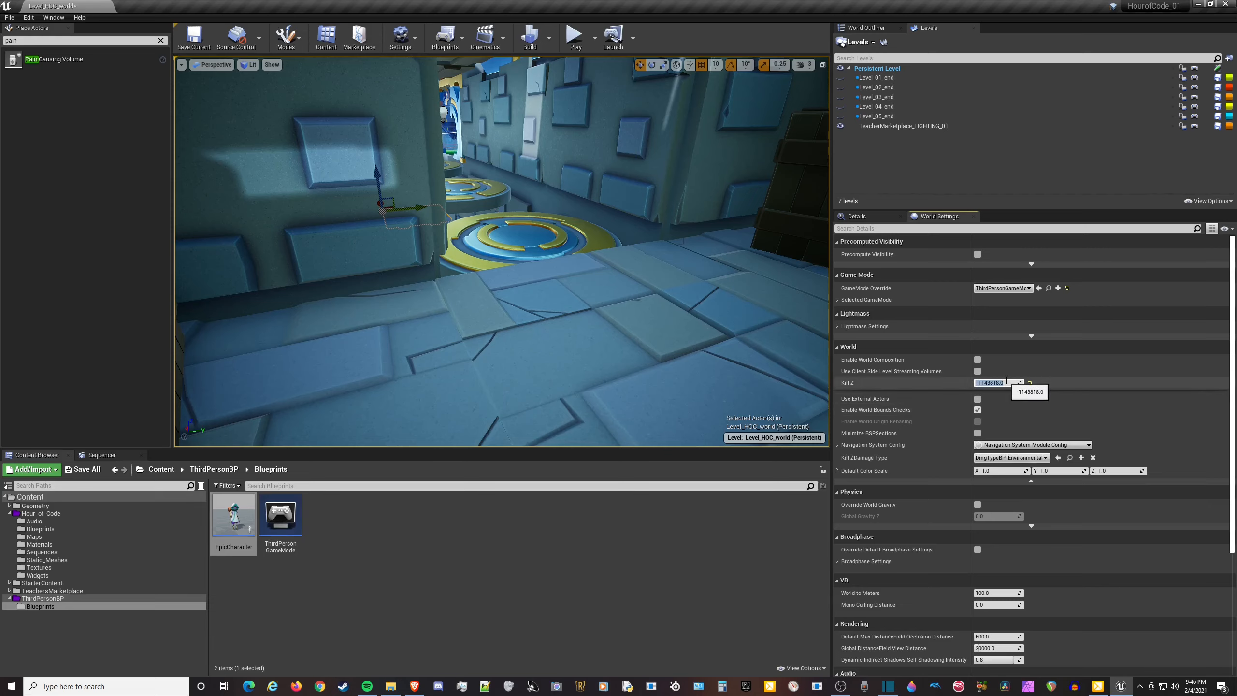
text(-500)
key(Return)
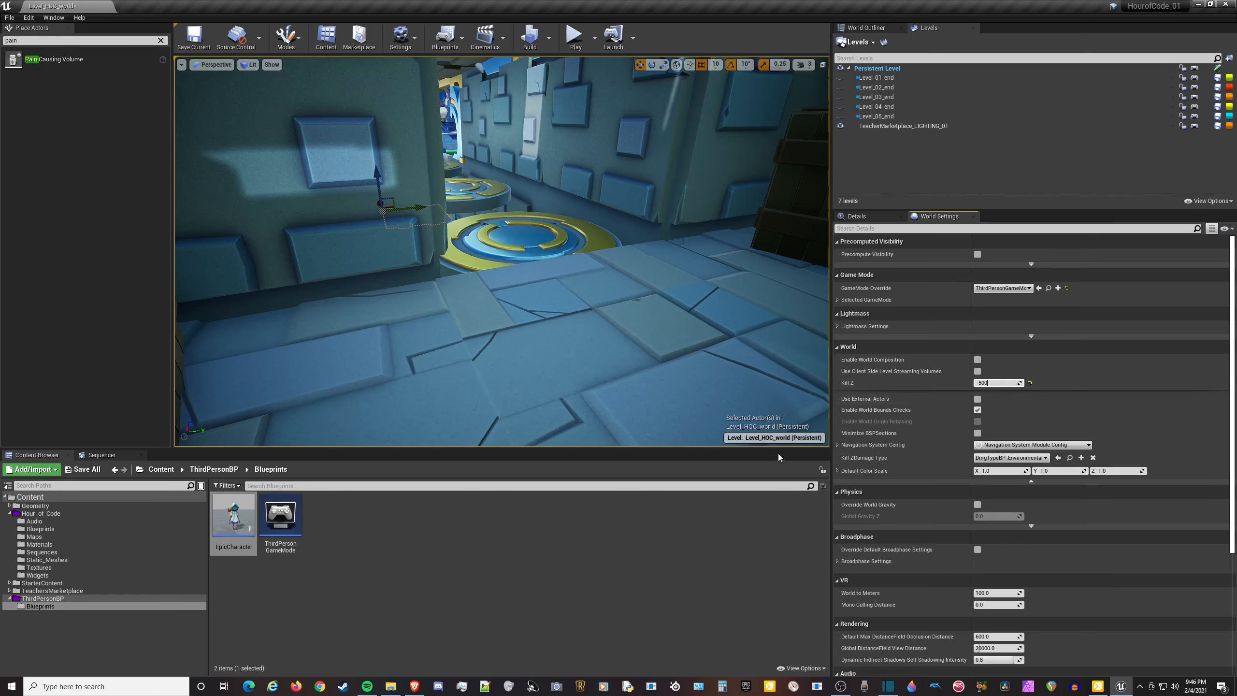
click(695, 535)
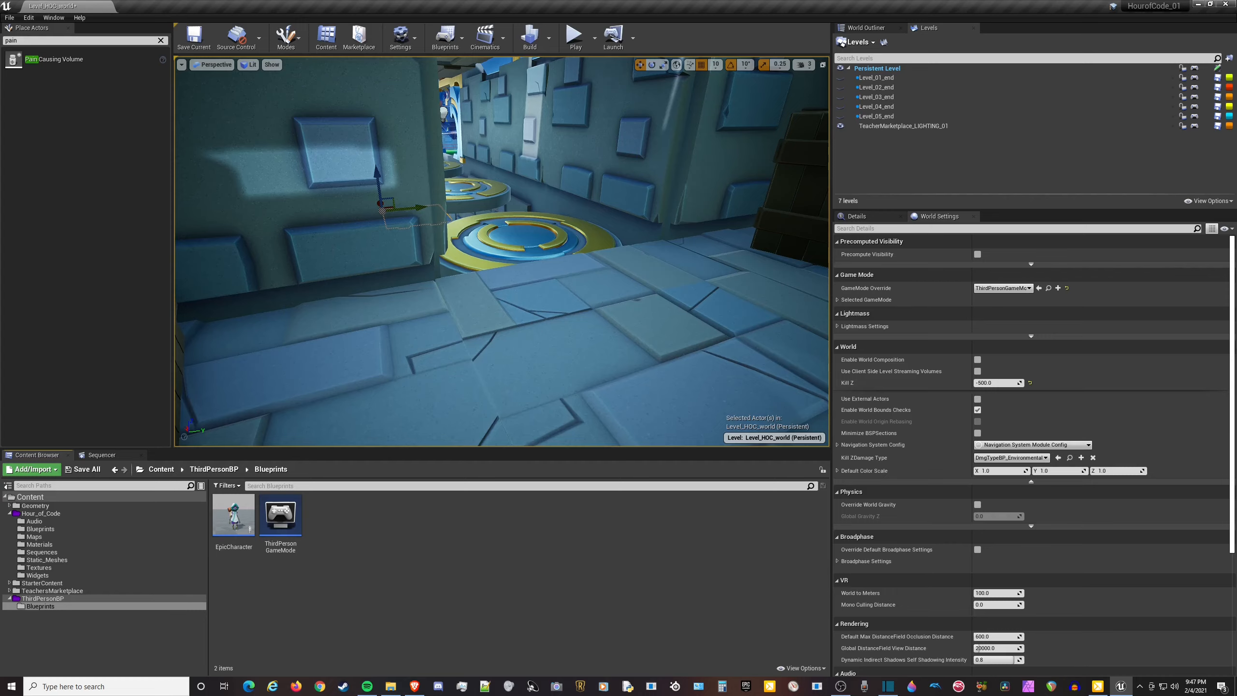
Play-test the character from the crate room facing the corridor of round platforms, and end the play session.
right_drag(535, 260, 482, 273)
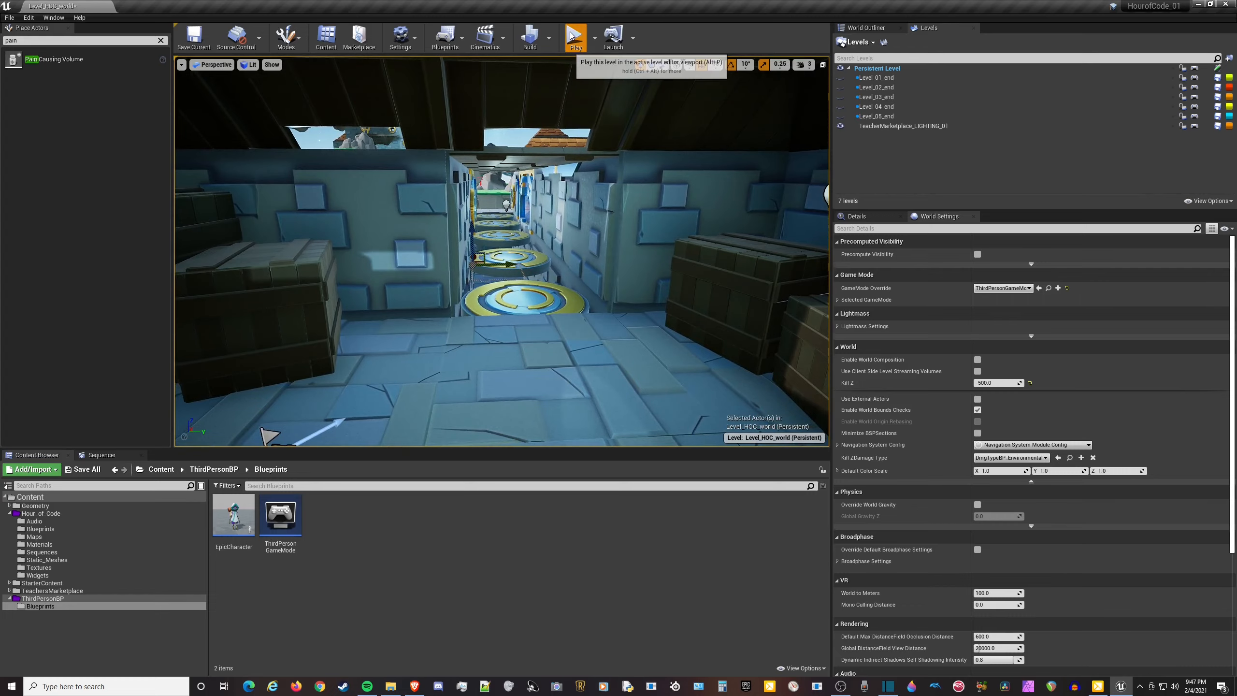
click(576, 38)
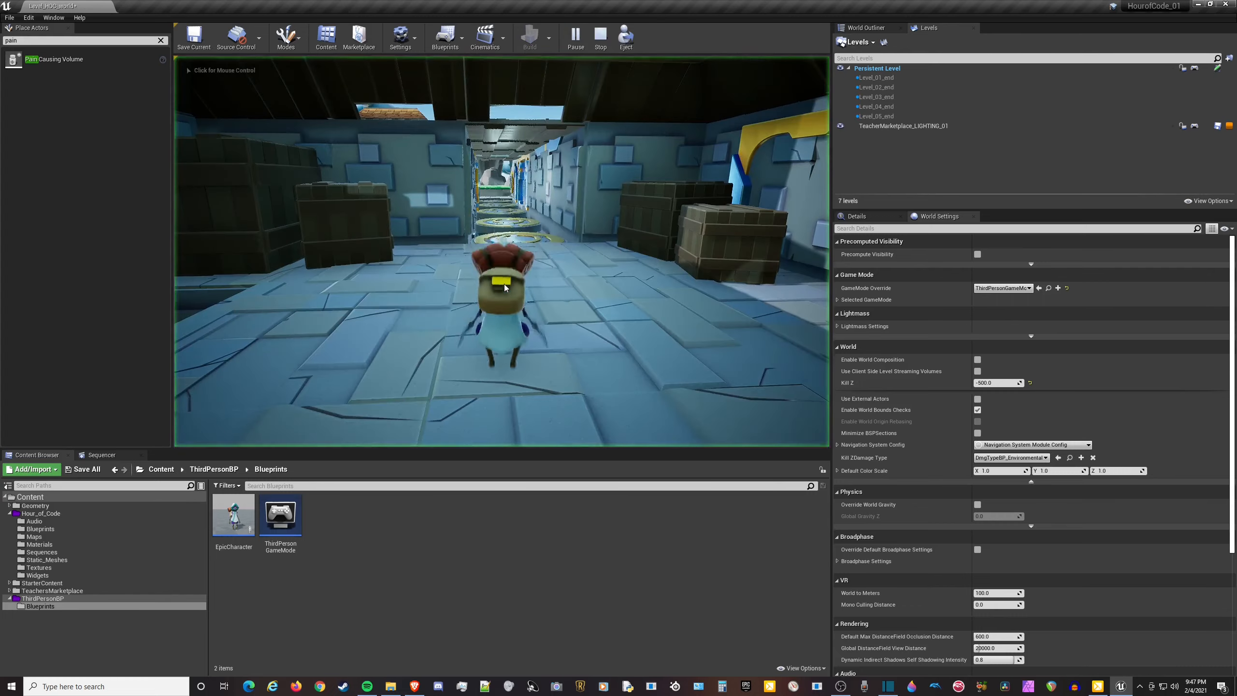
key(w)
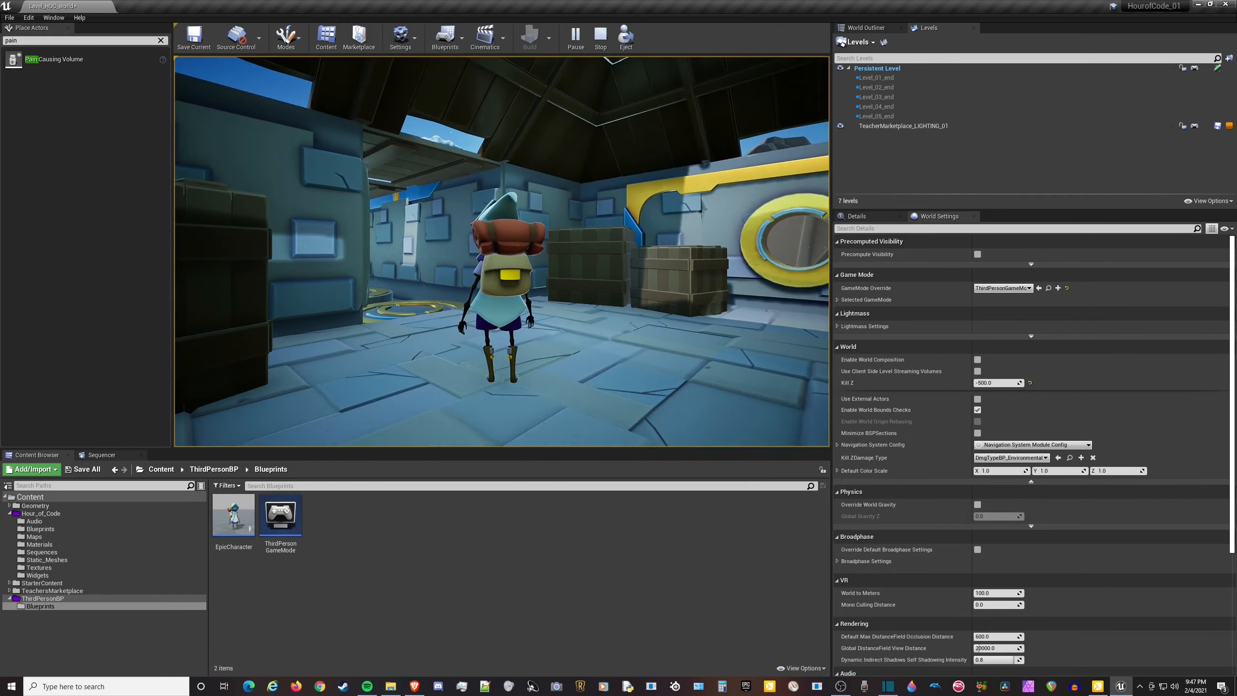
key(Escape)
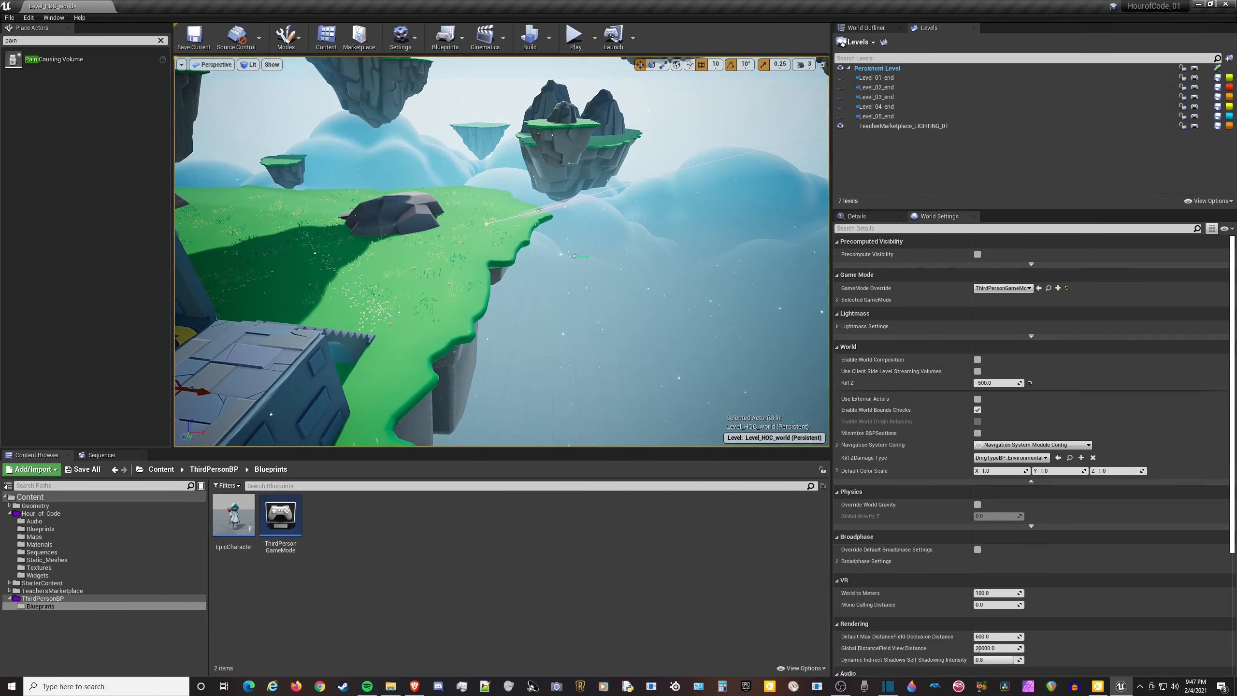
Place the SM_FloatingIsland_S mesh from Hour_of_Code's Static_Meshes folder in the open air beyond the main island's edge.
click(52, 528)
click(42, 607)
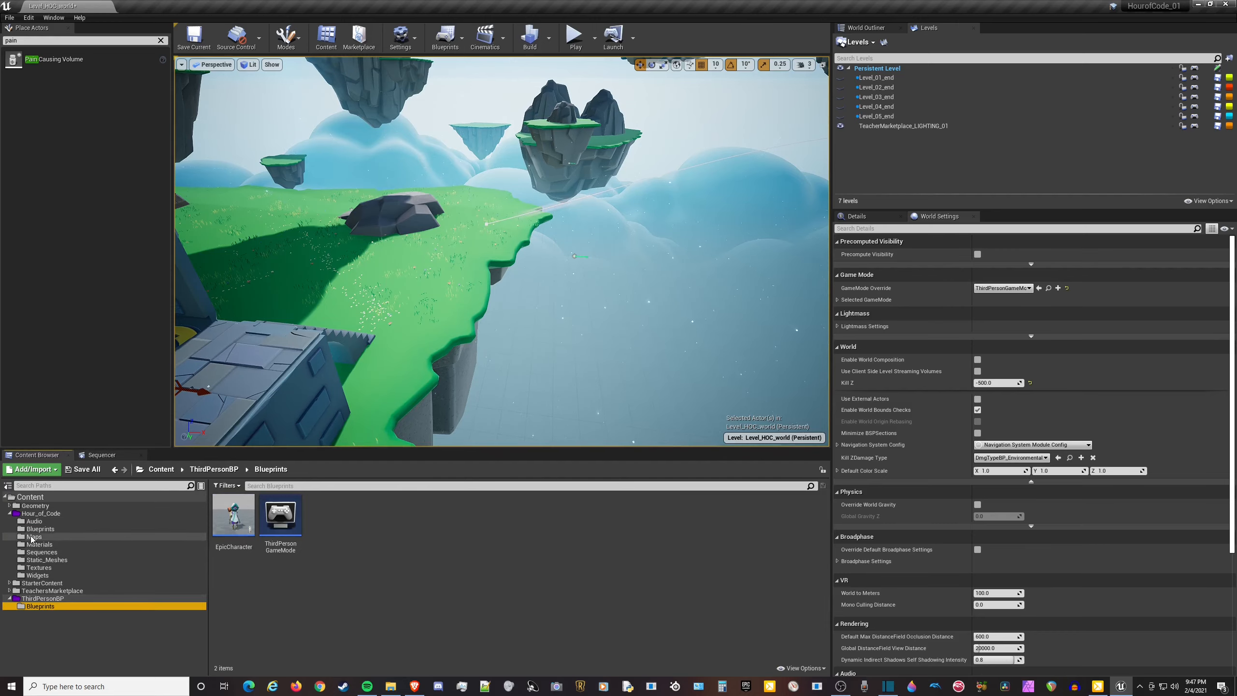
click(49, 561)
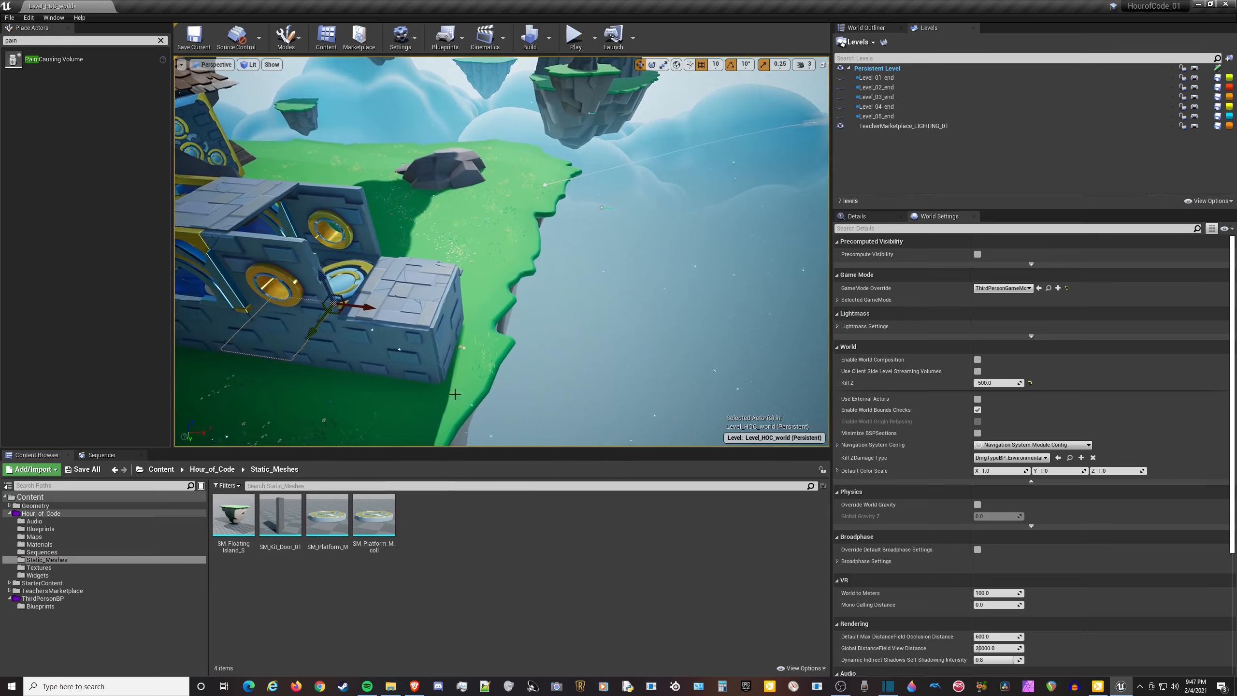
drag(234, 517, 765, 227)
right_drag(765, 227, 819, 76)
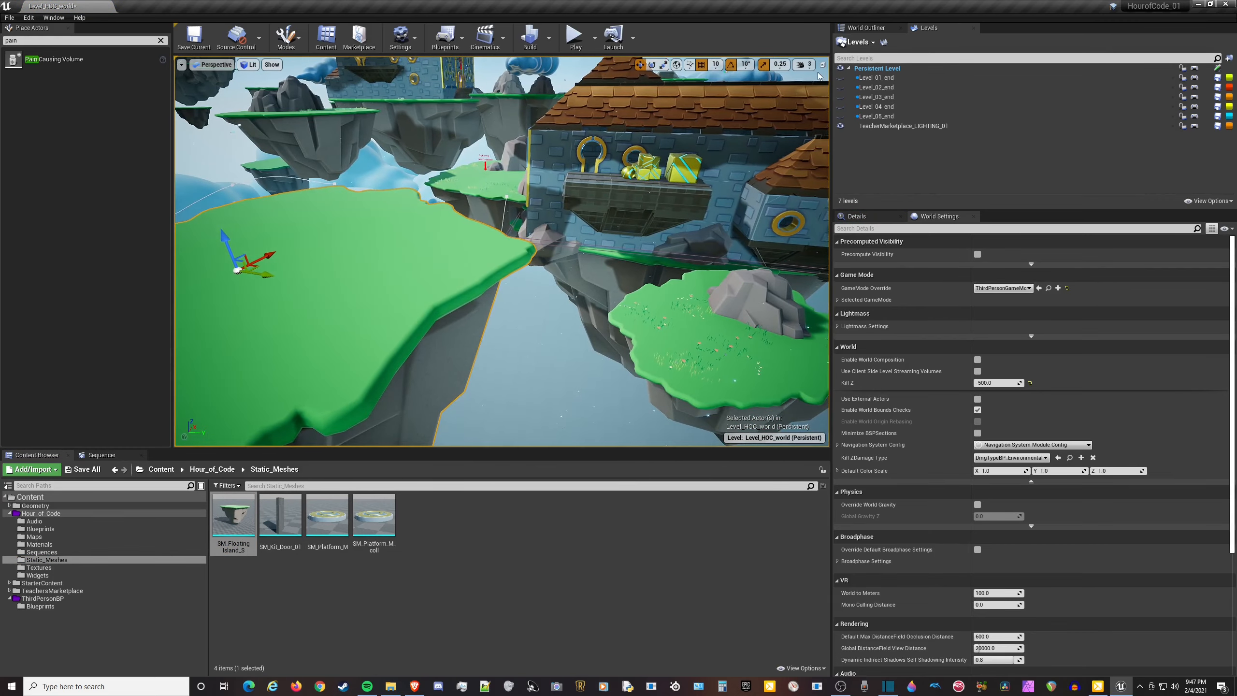
Raise the camera speed to 4 and move the new floating island beside the main island's edge near the stone stairs.
click(806, 64)
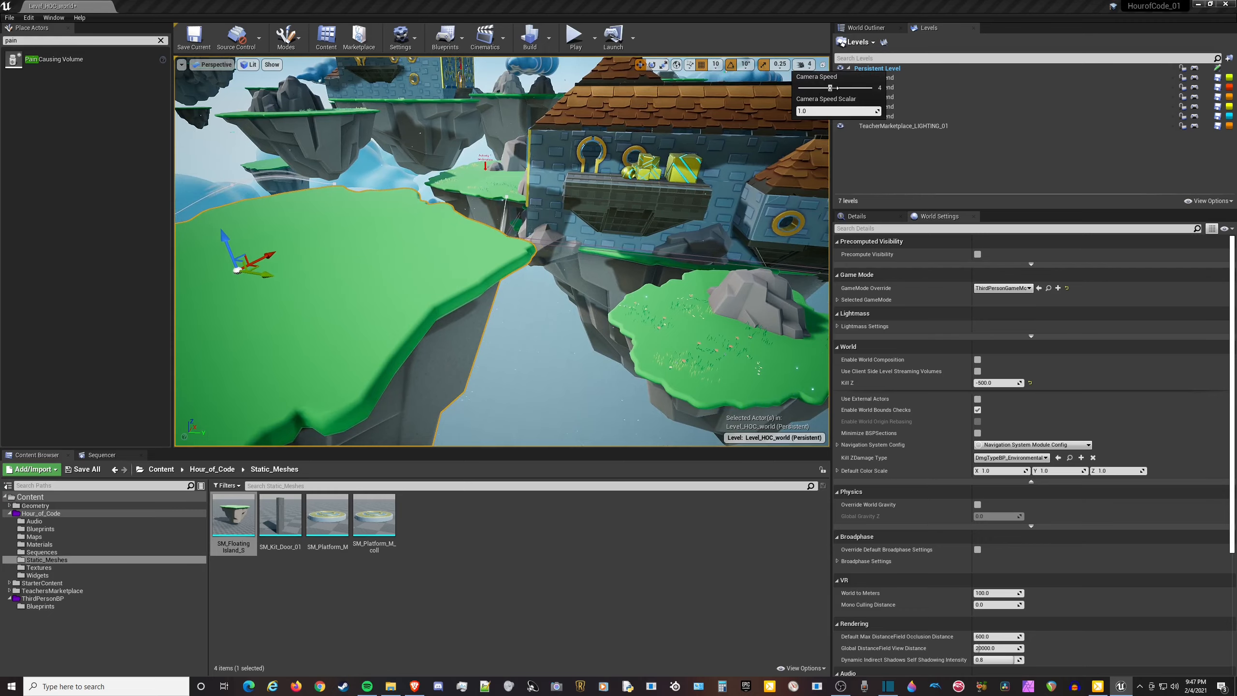
right_drag(786, 140, 577, 262)
key(w)
key(w)
key(s)
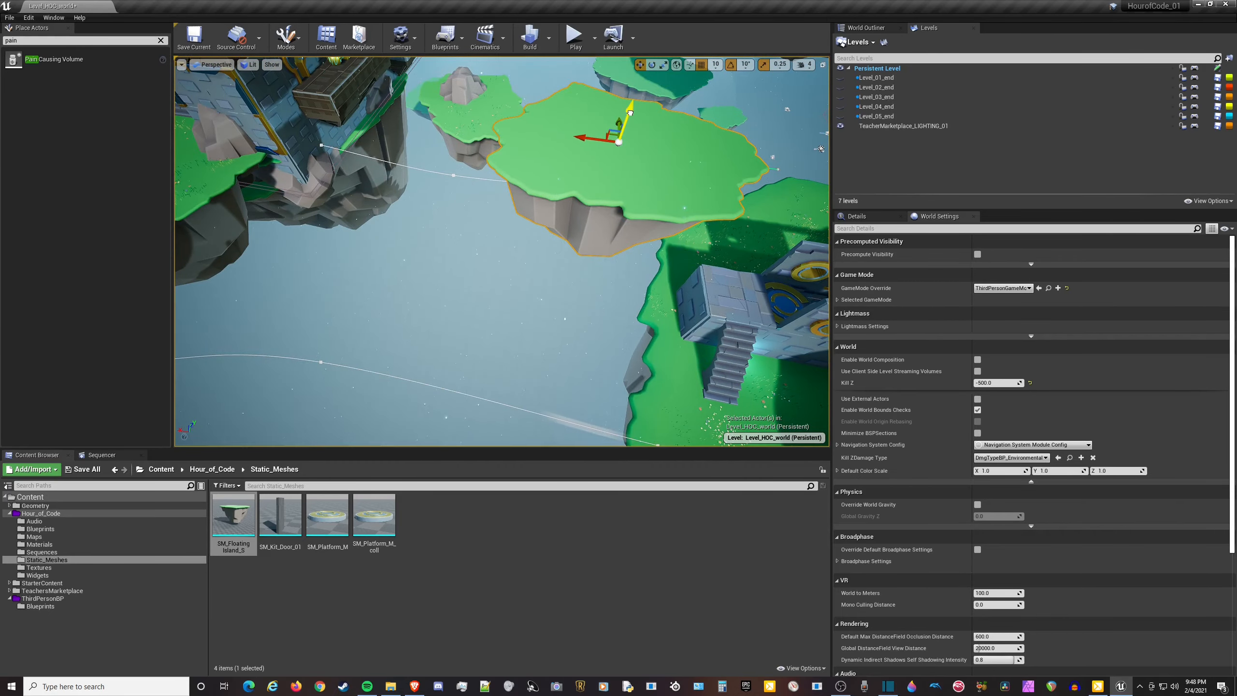
drag(630, 112, 555, 290)
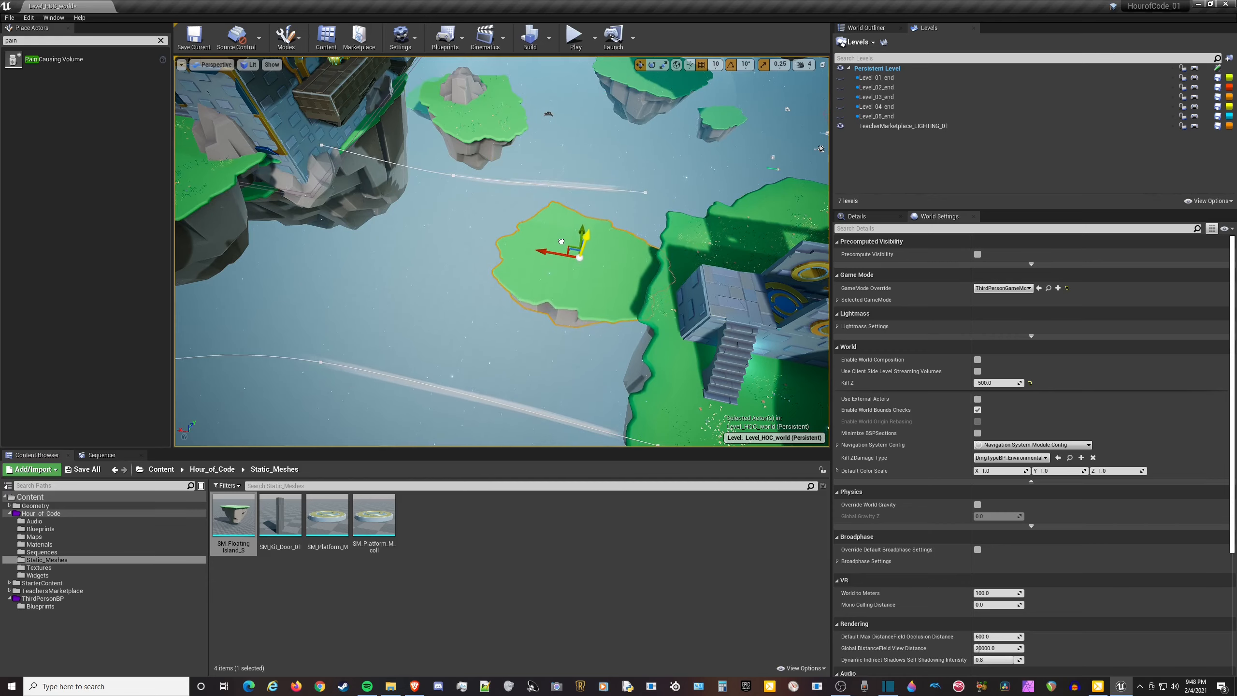
Turn the new floating island and adjust its position in the gap between the main island and the castle island.
right_click(492, 245)
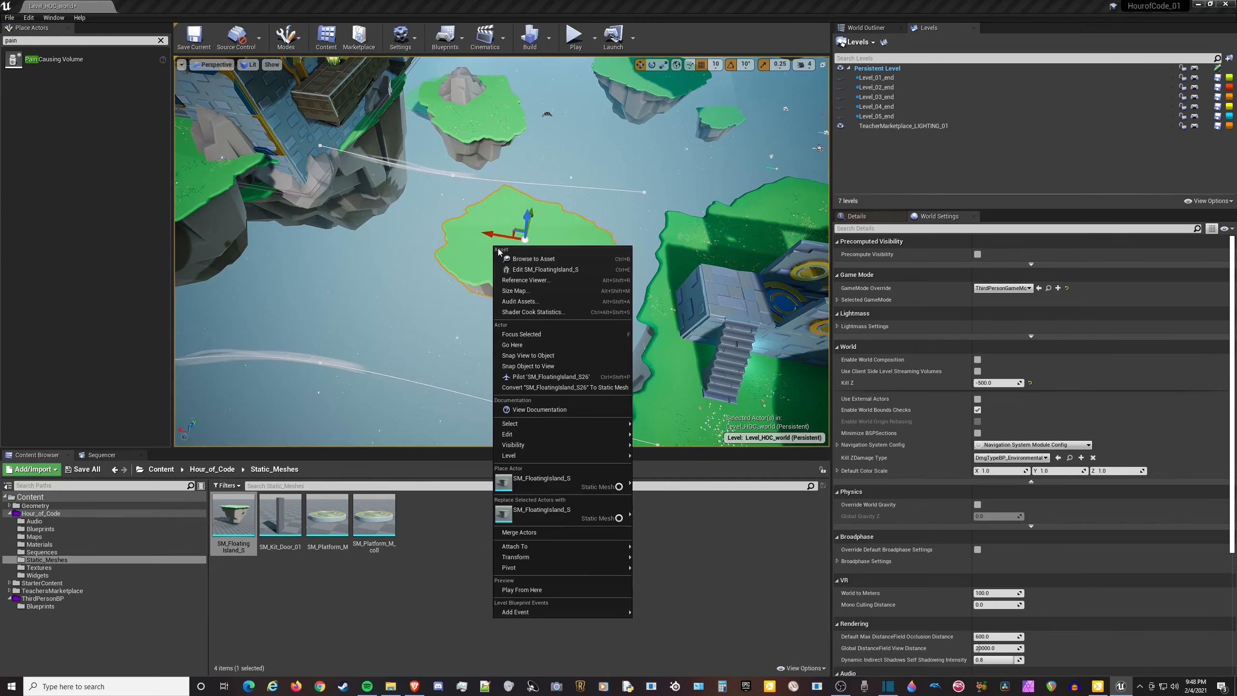
right_drag(493, 246, 491, 245)
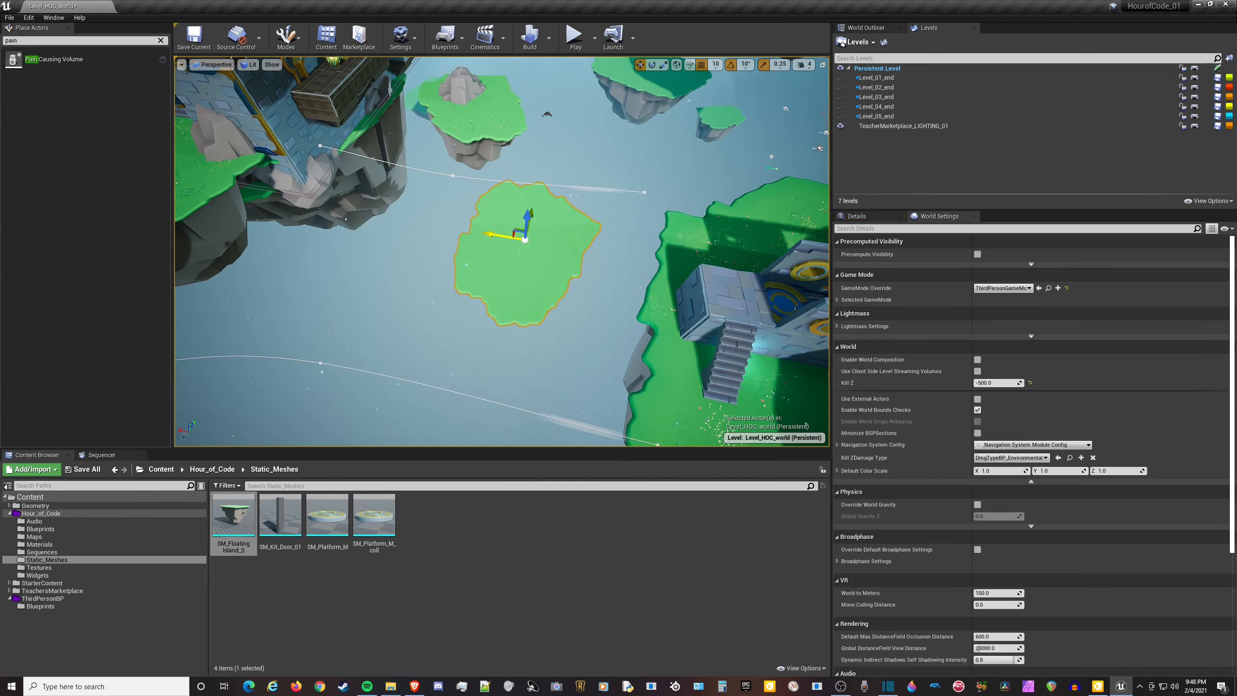
drag(551, 242, 540, 239)
mouse_move(540, 240)
right_down()
mouse_move(633, 165)
mouse_move(643, 205)
mouse_move(540, 240)
right_up()
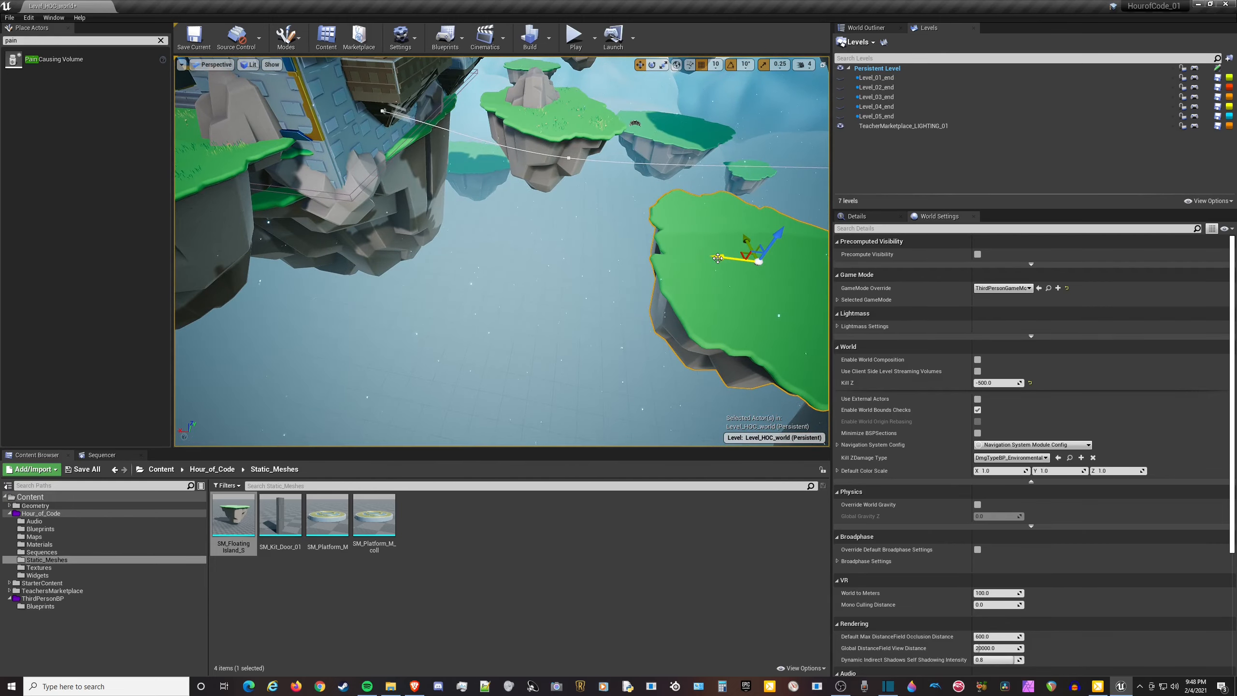
Duplicate the floating island toward the castle, then rotate the copy and scale it down.
alt+drag(719, 258, 483, 277)
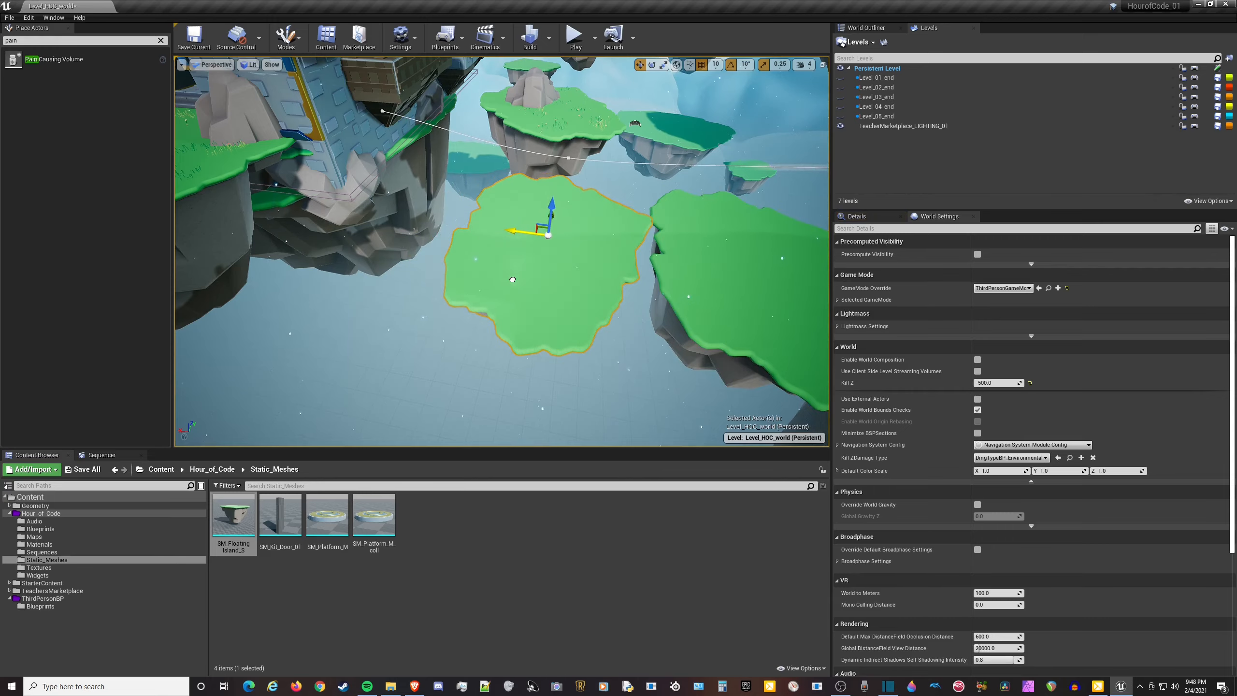
mouse_move(589, 288)
right_down()
mouse_move(658, 263)
mouse_move(589, 288)
right_up()
key(e)
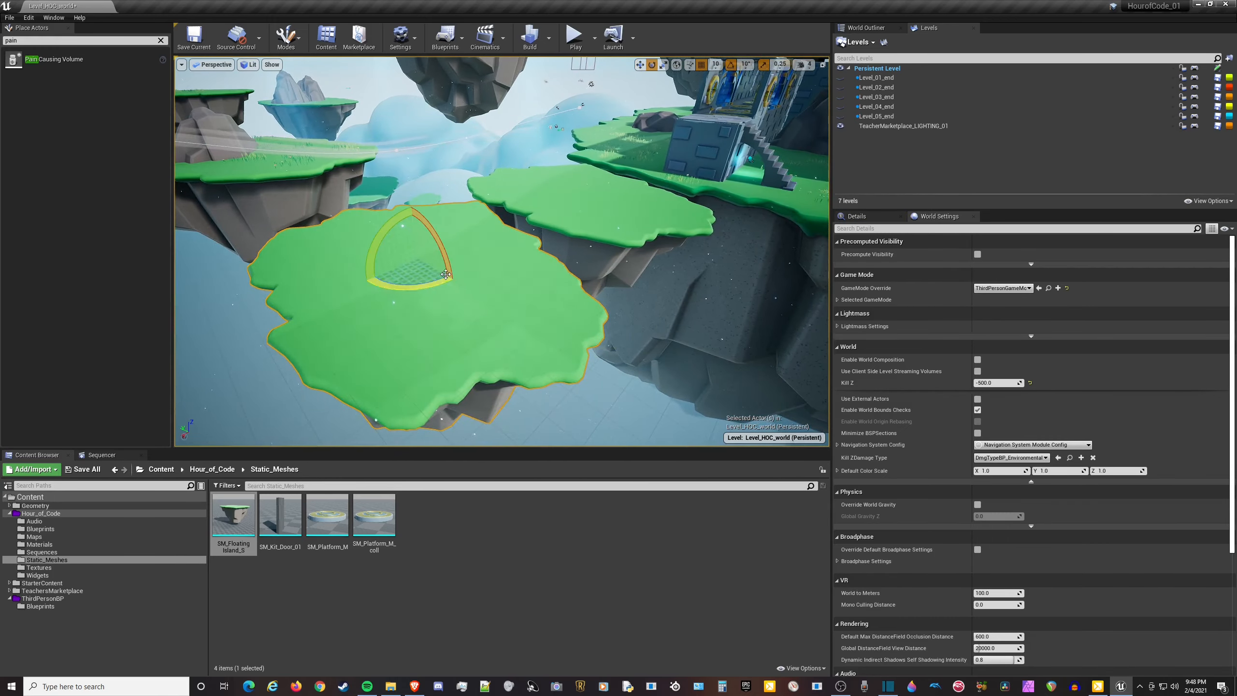
drag(445, 274, 466, 322)
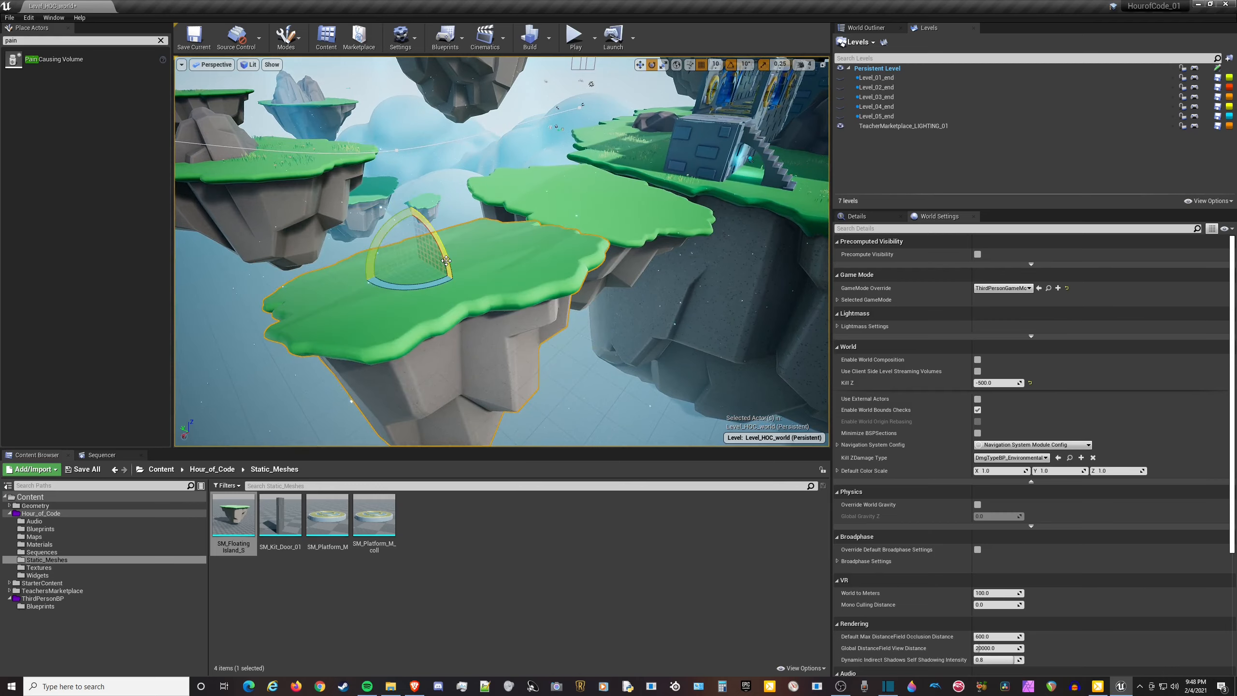
drag(419, 255, 405, 270)
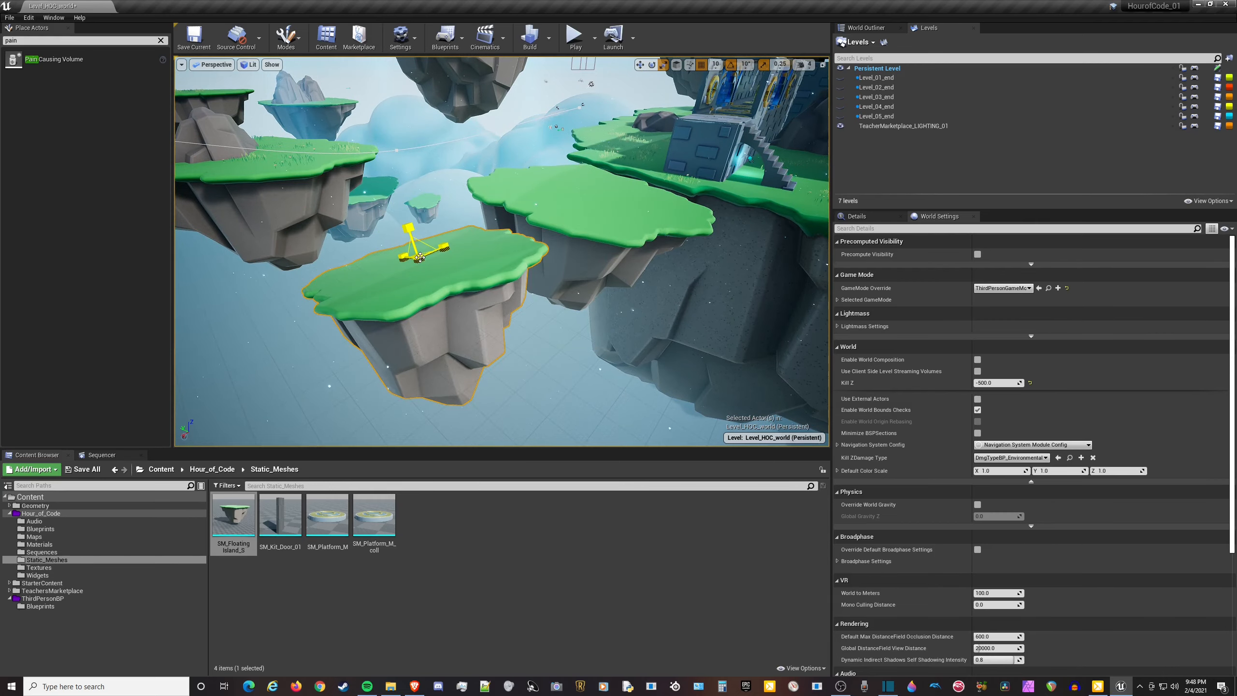
Move the smaller island copy farther toward the castle and tilt the first floating island against the main island's edge.
key(w)
key(f)
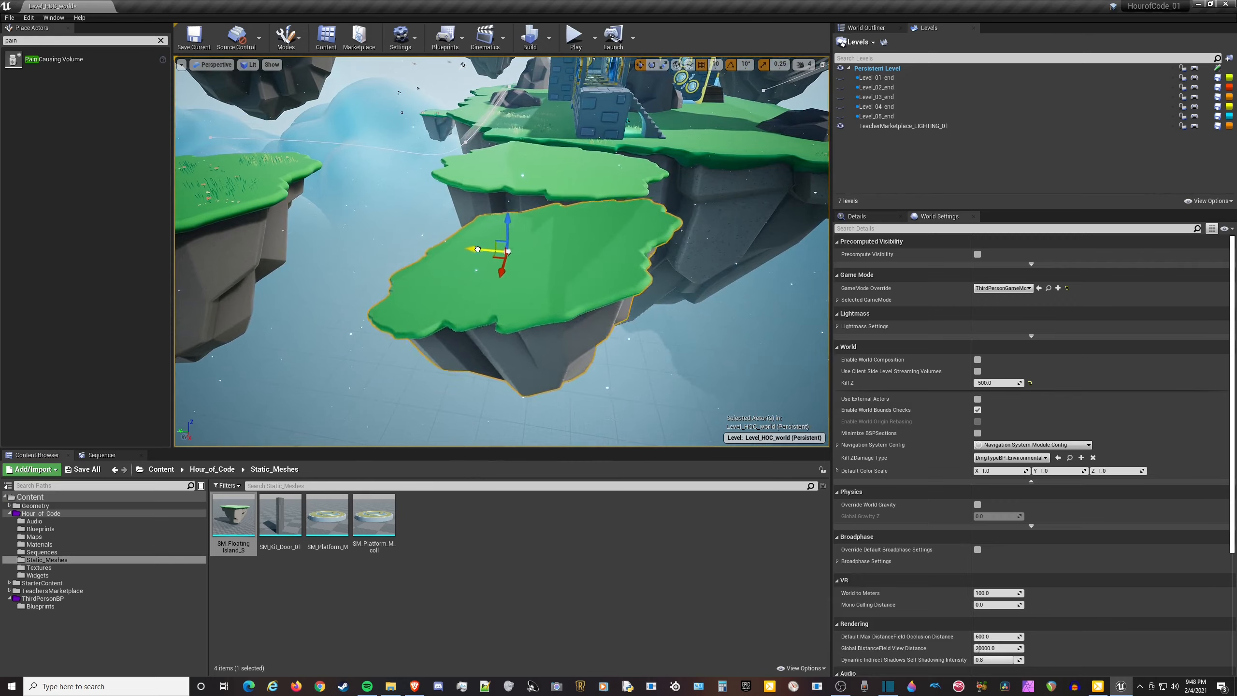
drag(477, 249, 372, 243)
right_drag(371, 243, 620, 235)
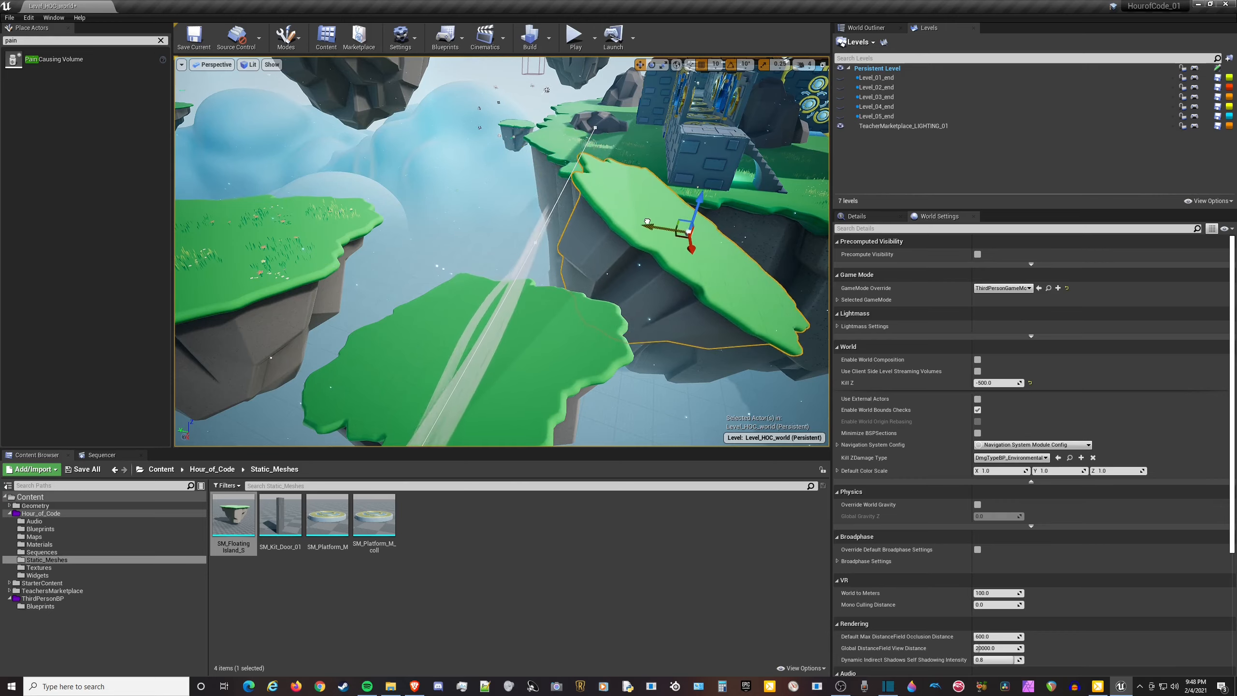
Select the middle floating island and rotate it so its surface slopes between its neighbours.
mouse_move(564, 269)
right_down()
mouse_move(682, 263)
mouse_move(564, 269)
right_up()
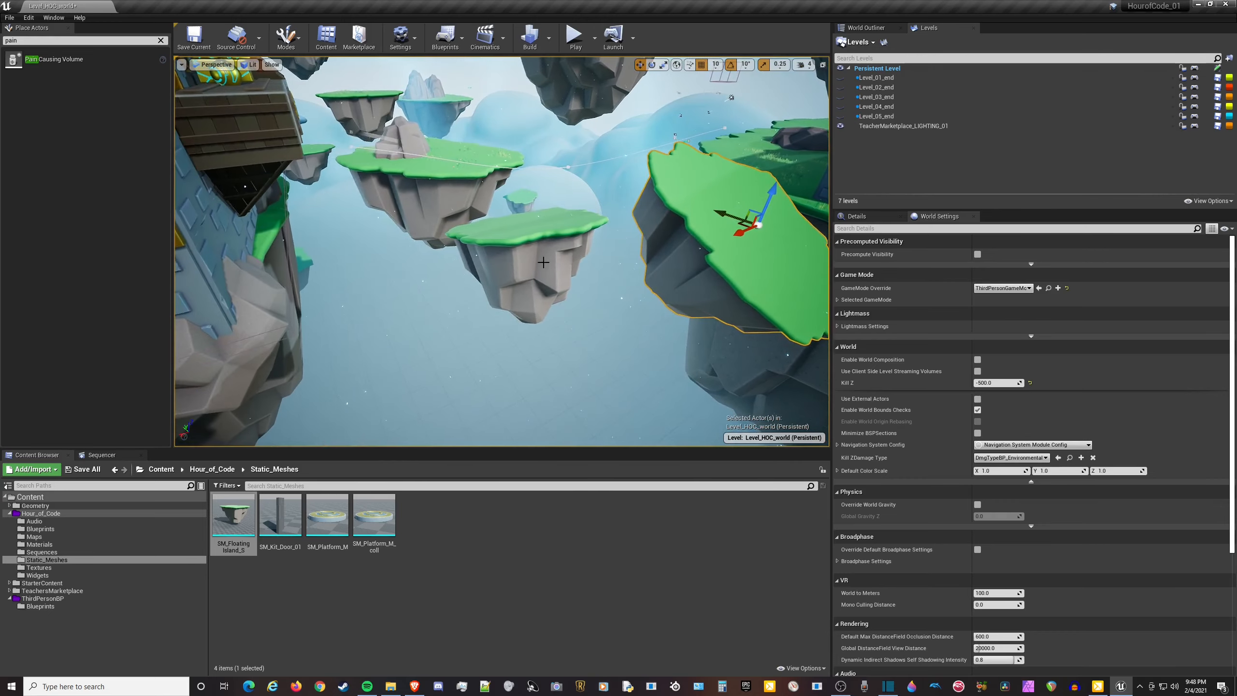
drag(500, 211, 548, 234)
right_drag(548, 234, 731, 200)
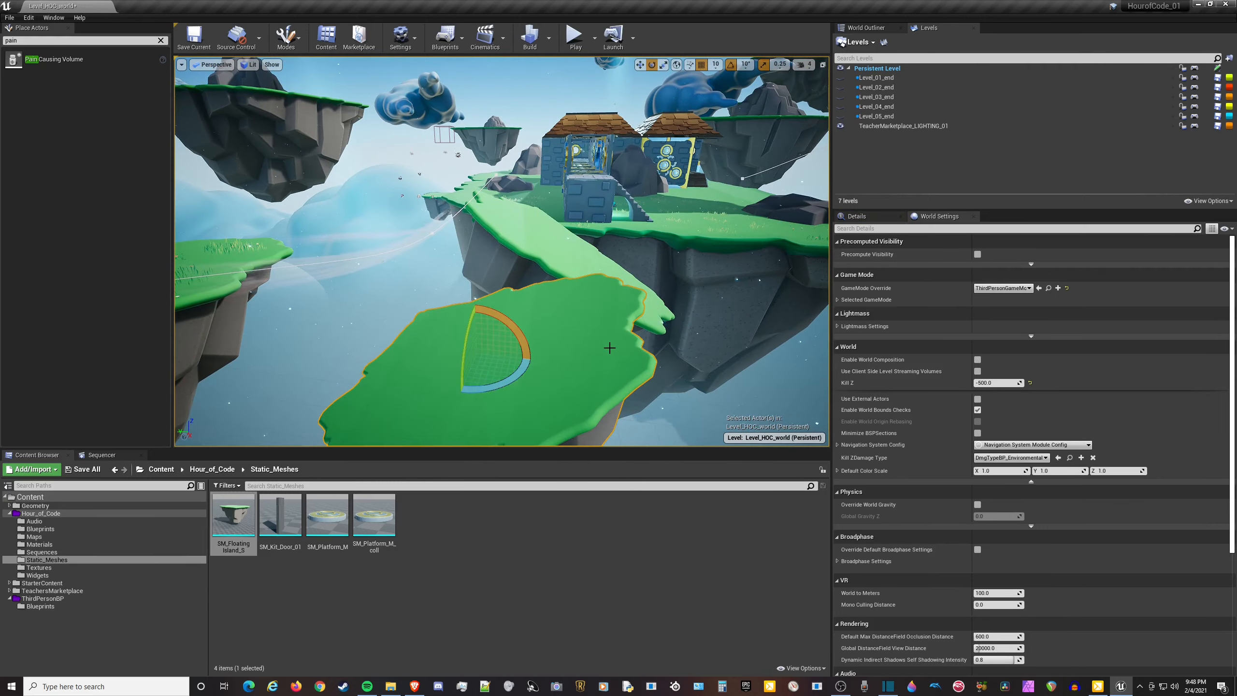
Add a third floating island beside the castle island's grassy edge, then turn and tilt it to bridge the remaining gap.
right_drag(610, 348, 659, 300)
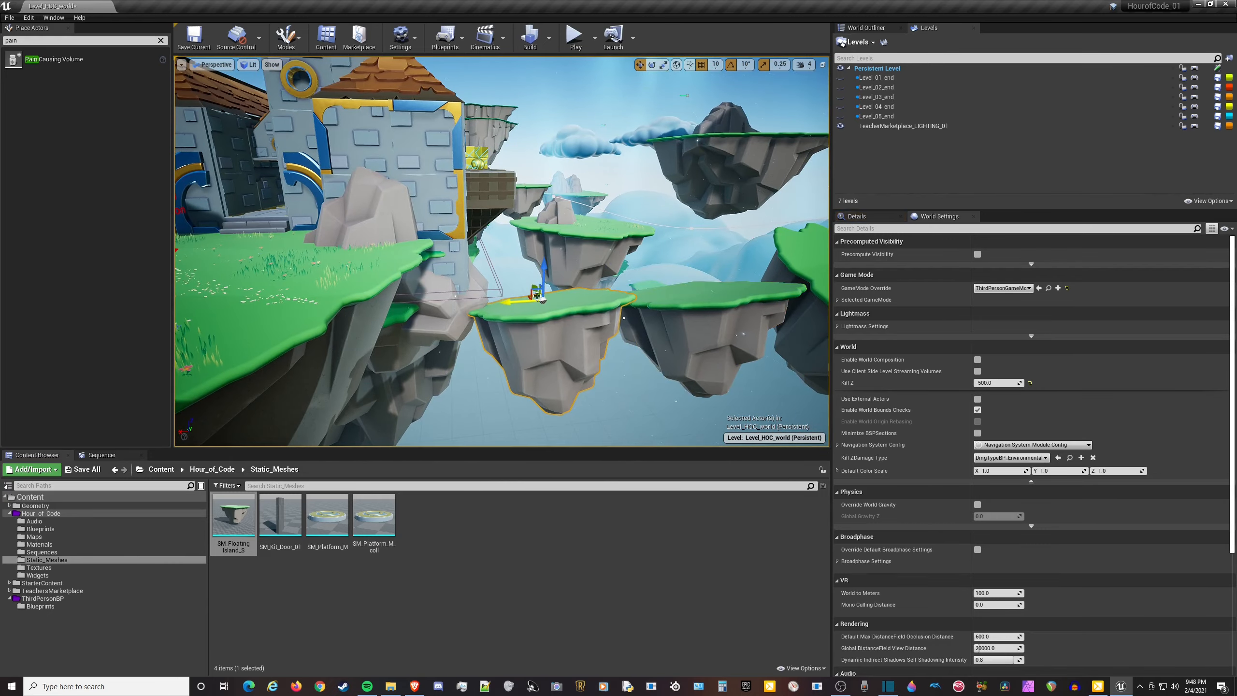
right_drag(537, 295, 627, 357)
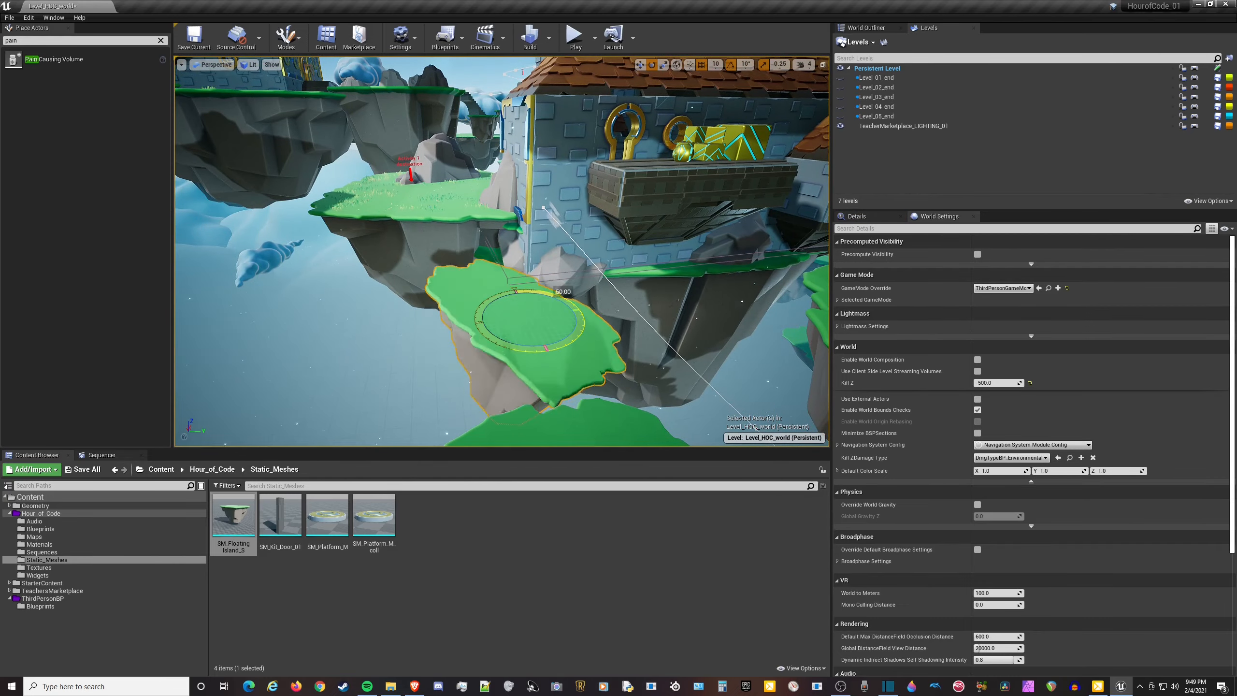
right_drag(405, 303, 550, 295)
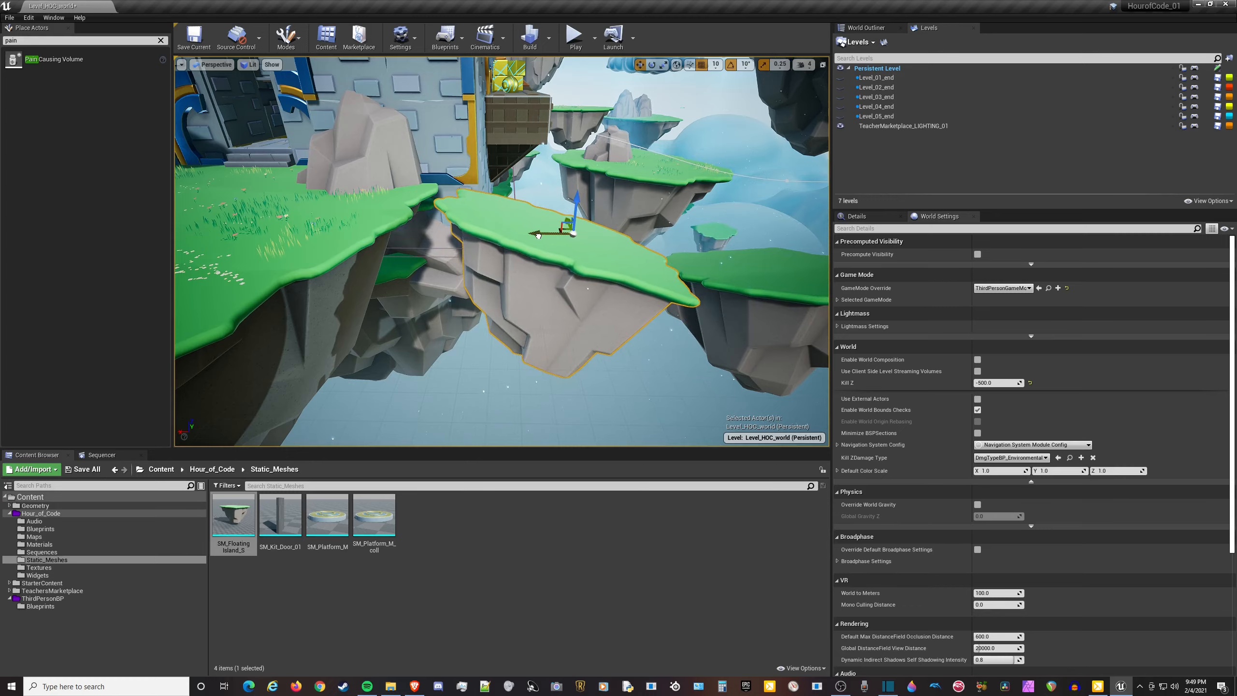
Play-test jumping the character from the main island across the three floating islands to the castle island.
right_drag(626, 264, 555, 239)
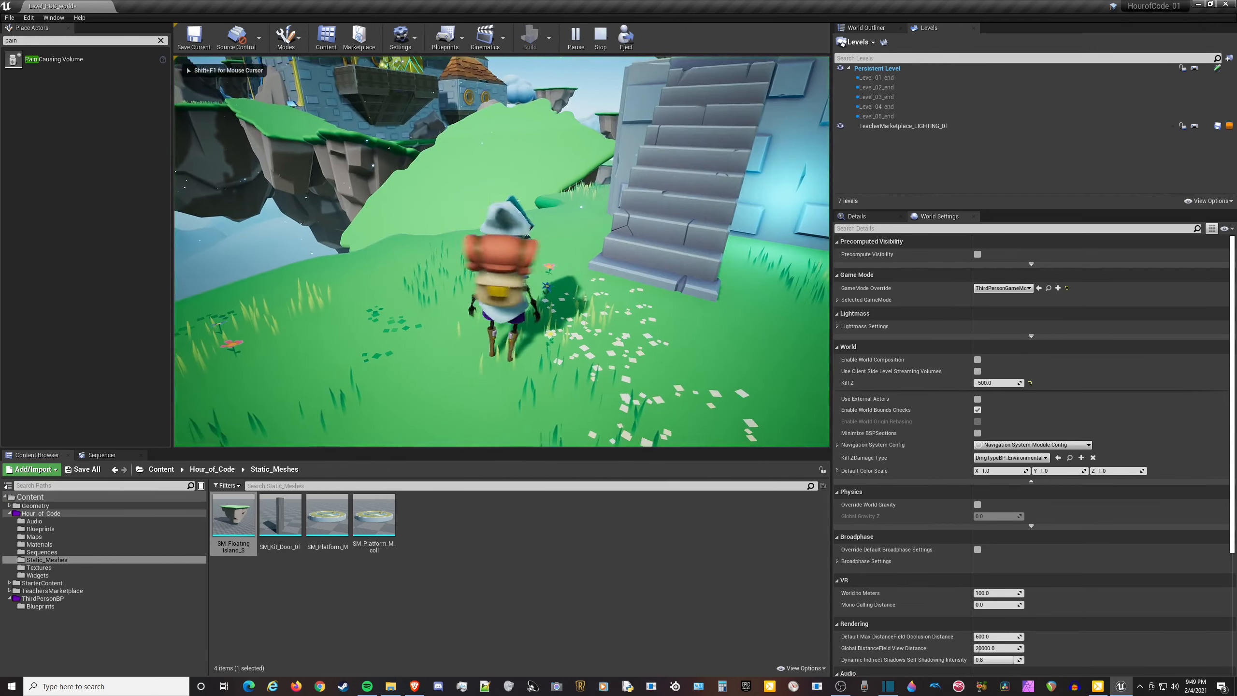
key(w)
key(space)
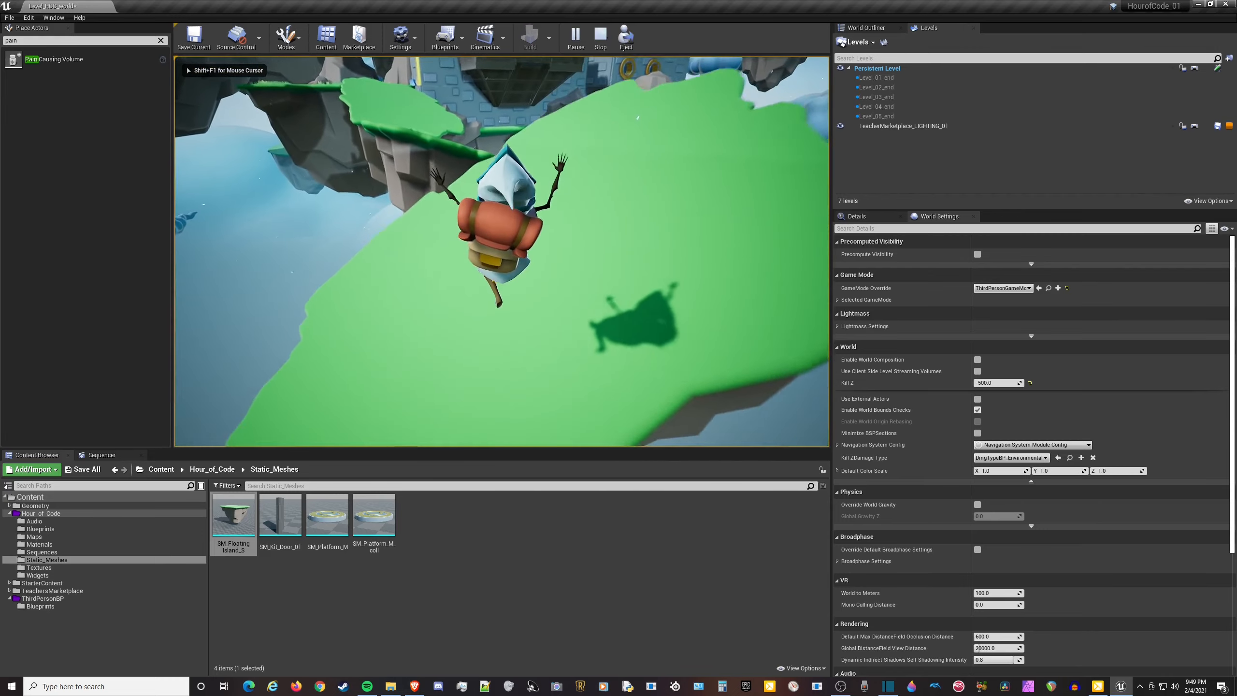
key(w)
key(space)
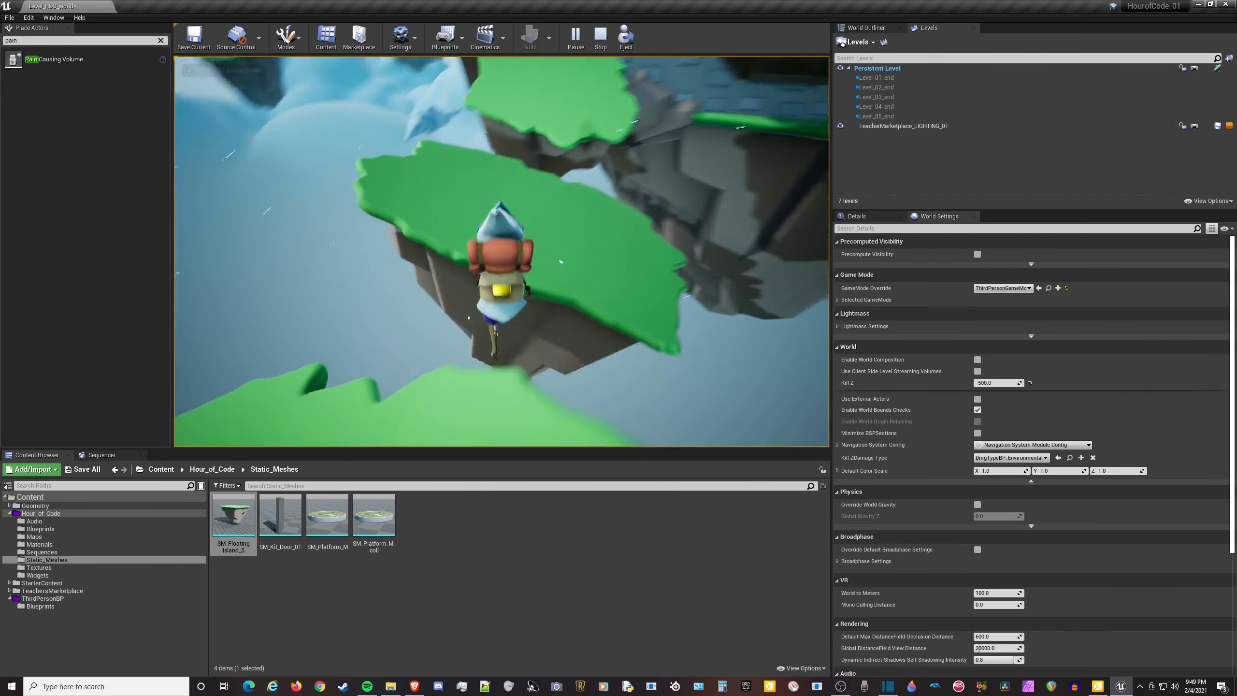
key(w)
key(space)
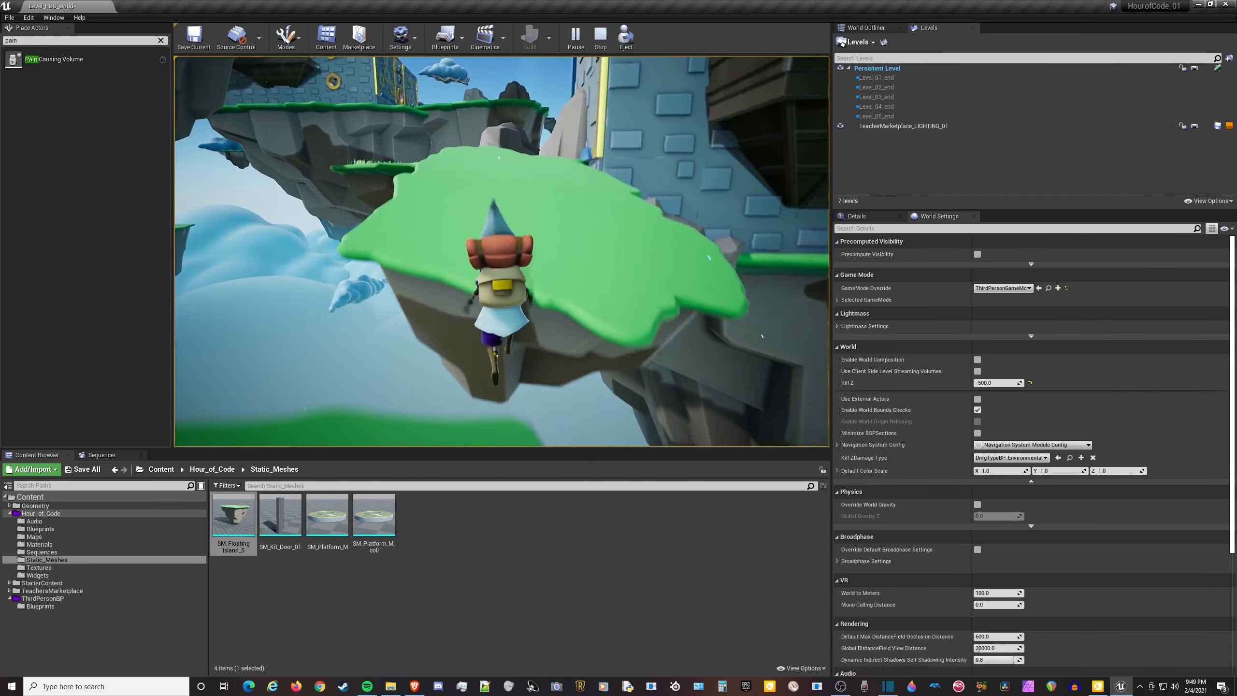
key(w)
key(space)
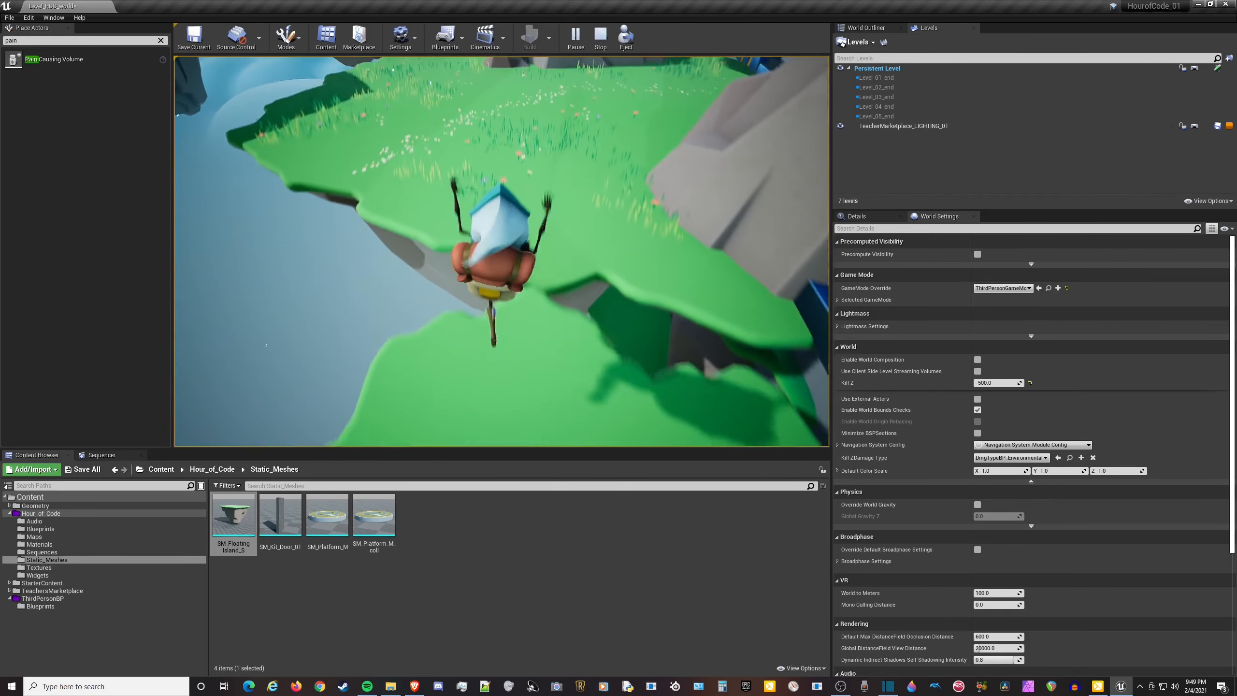
Play-test jumping back across the floating islands to the main island, end the session, and focus the view on the selected island.
key(w)
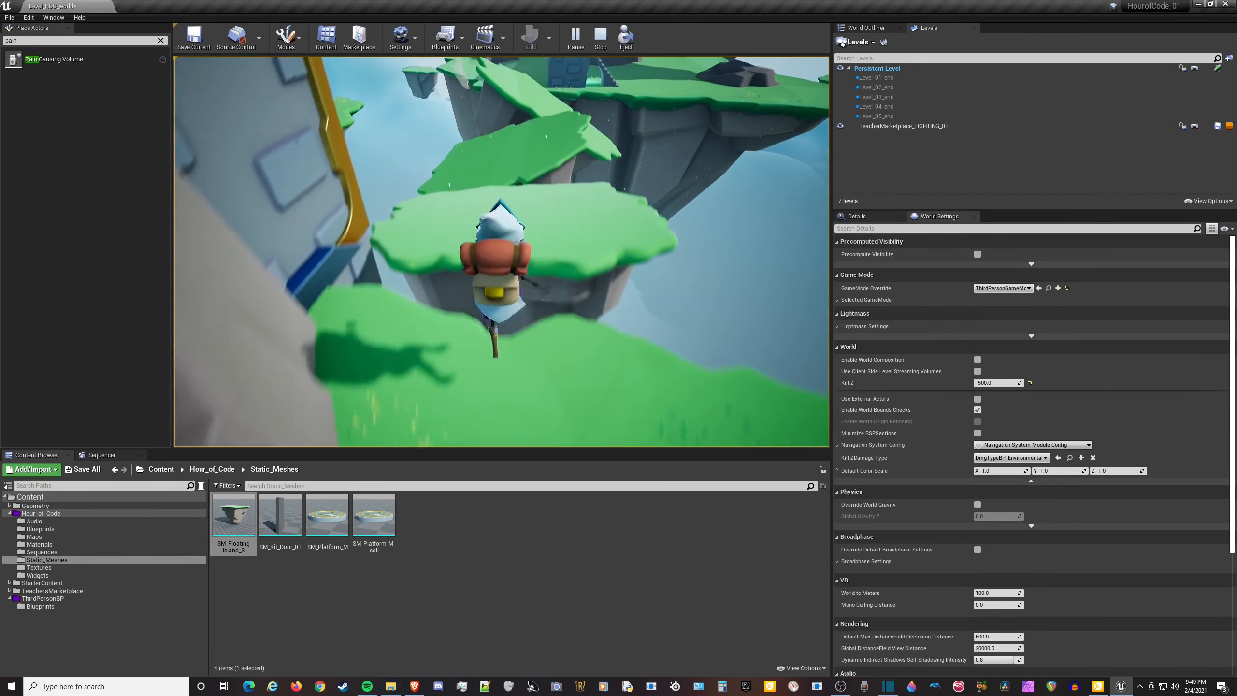
key(space)
key(w)
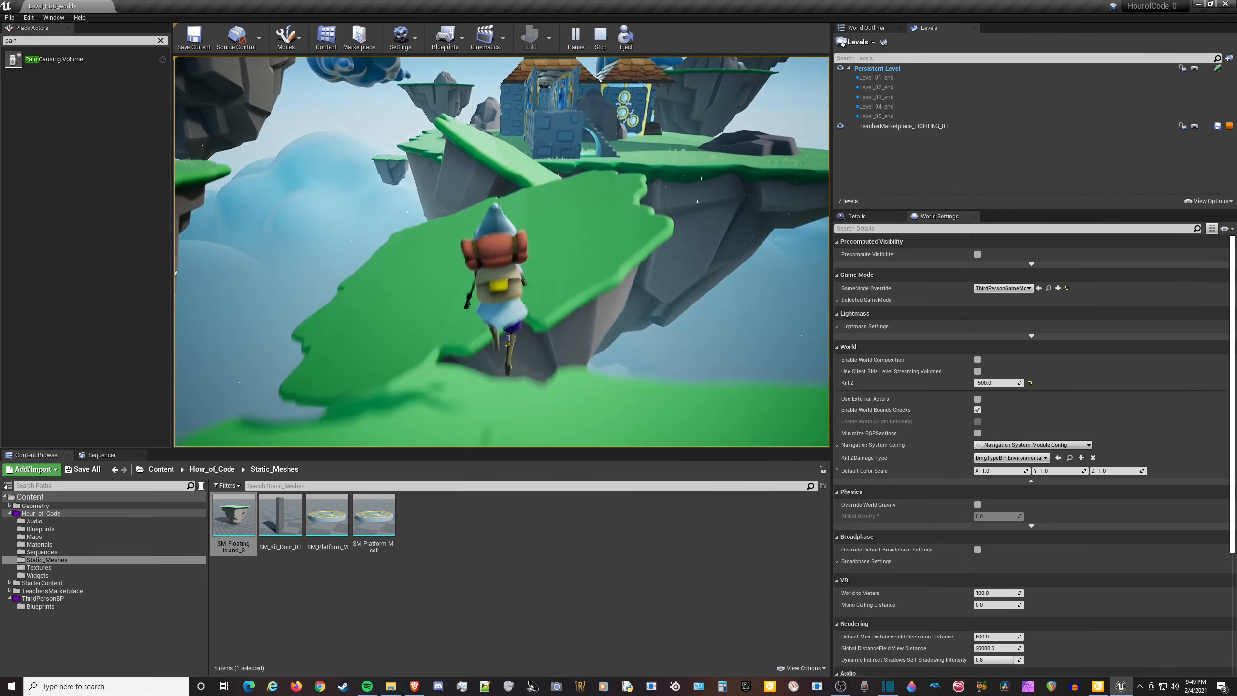
key(space)
key(w)
key(space)
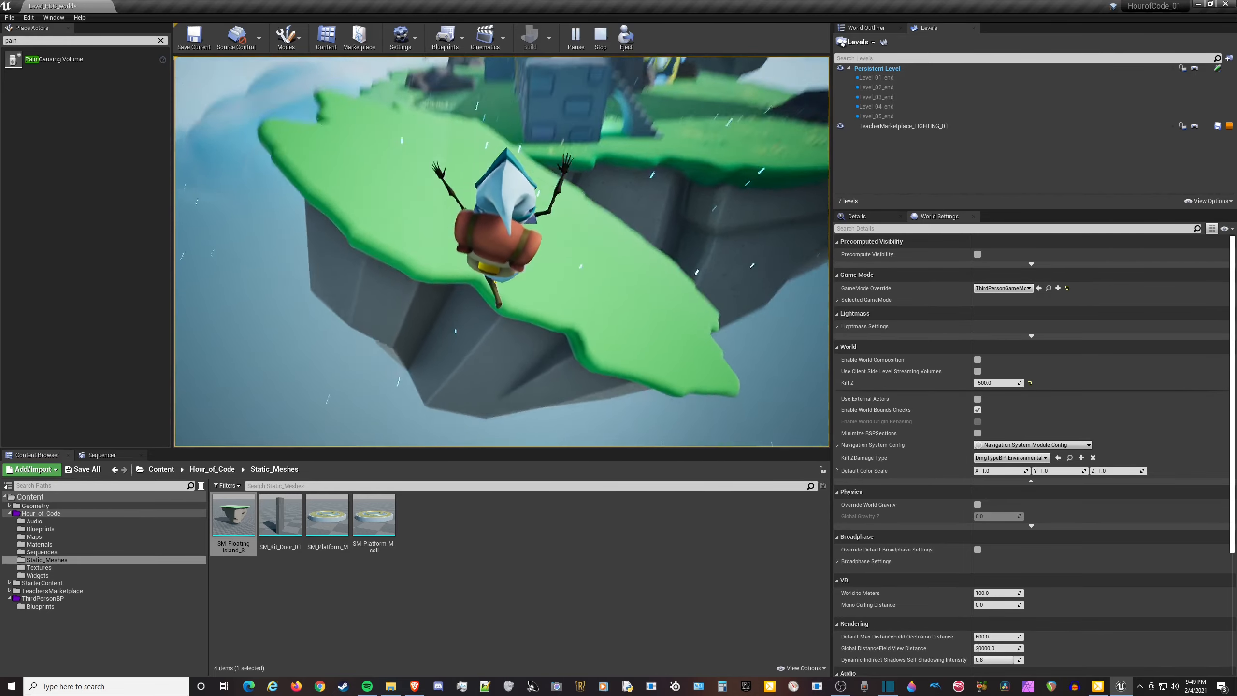
key(w)
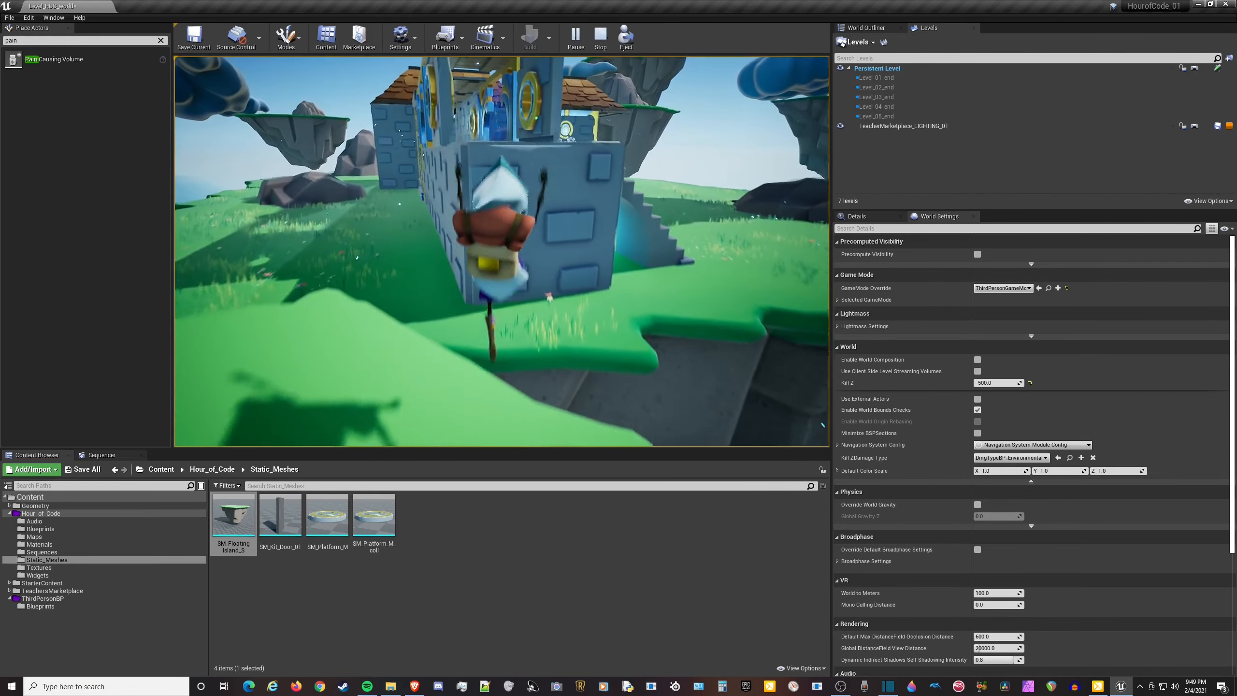
key(space)
key(Escape)
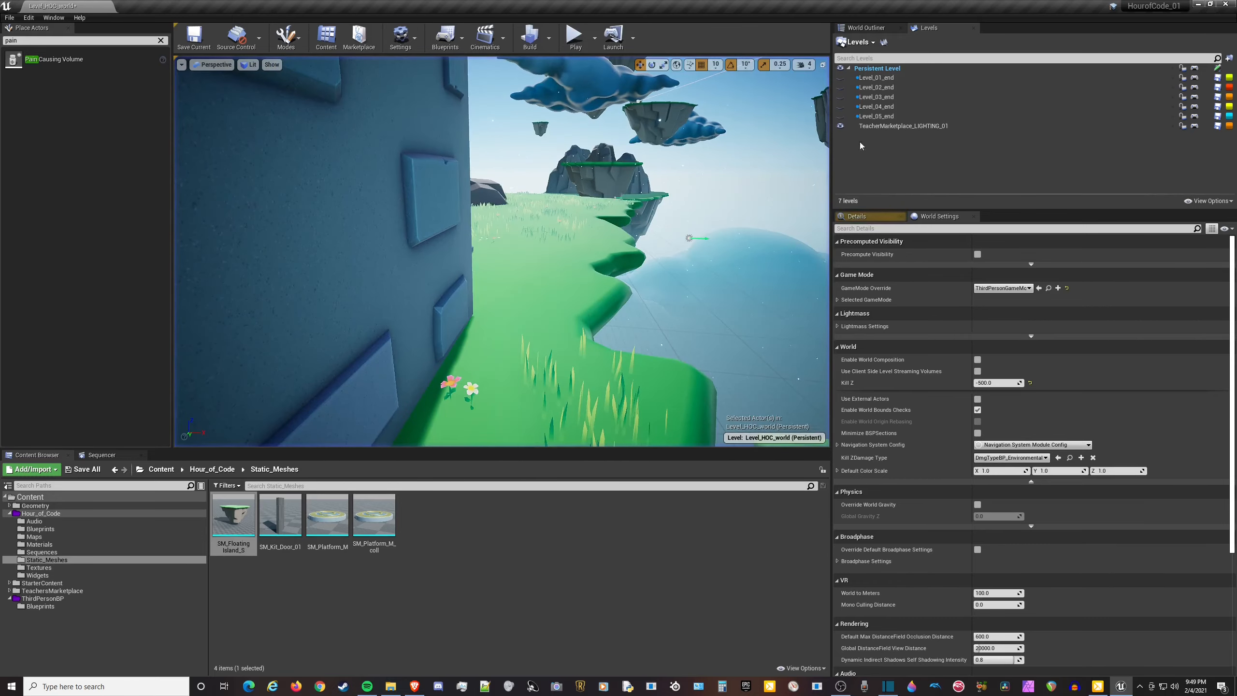
key(f)
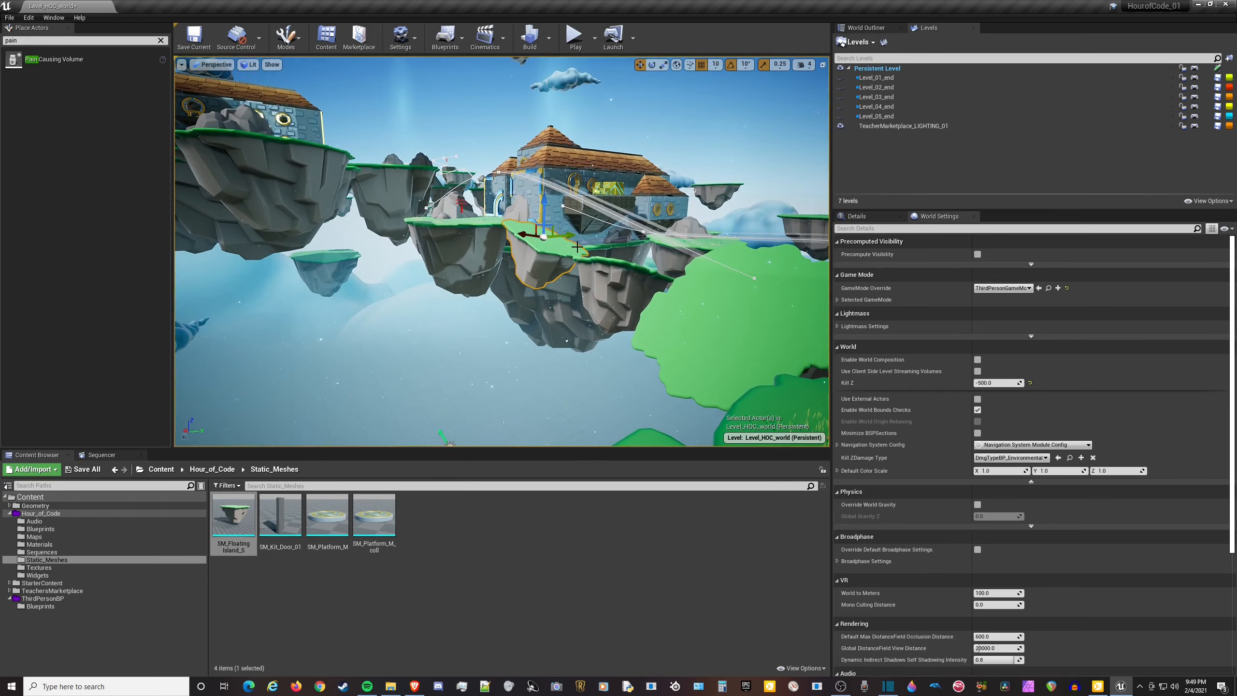
Add another SM_Floating_Island_S to the open space beside the main island and shift it clear of the existing floating islands.
right_drag(577, 247, 463, 245)
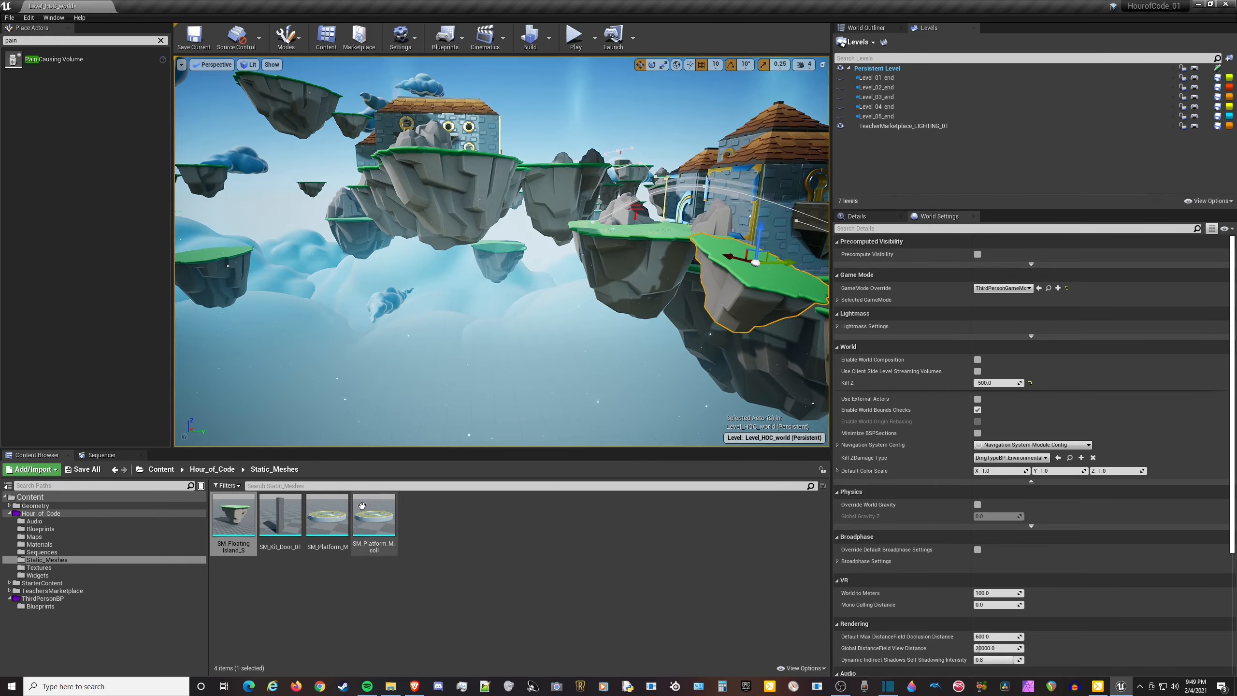
drag(362, 506, 421, 383)
drag(448, 342, 447, 343)
key(f)
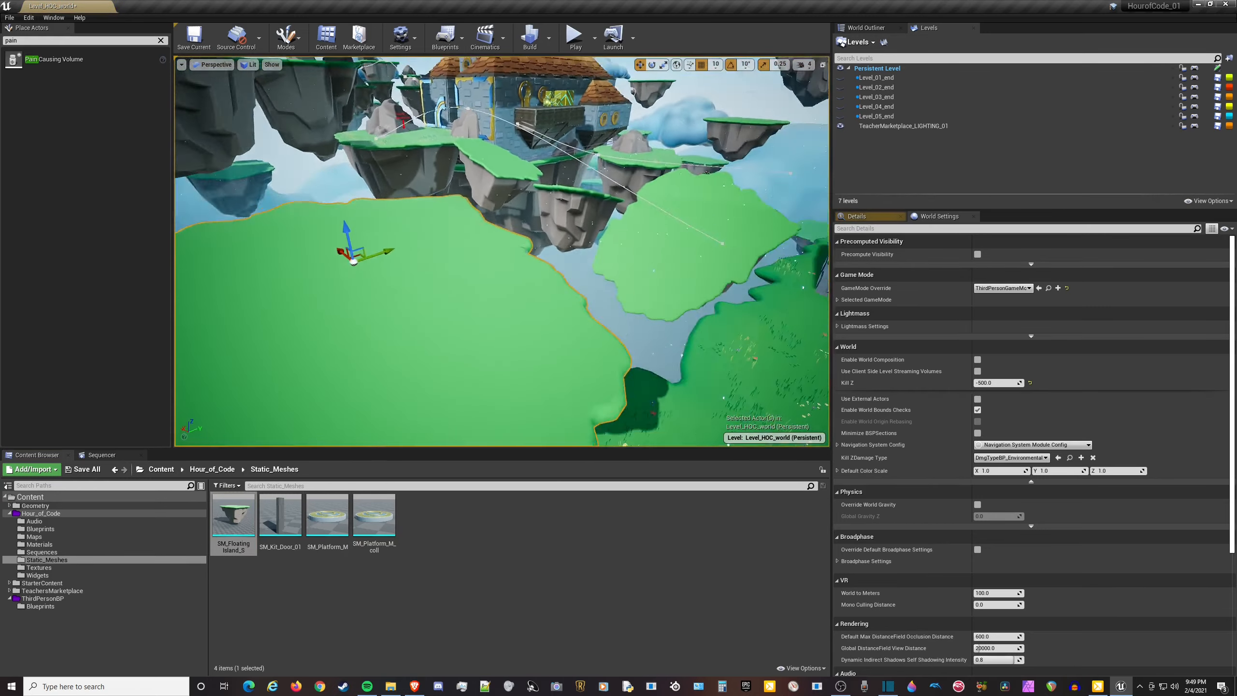
drag(541, 269, 526, 313)
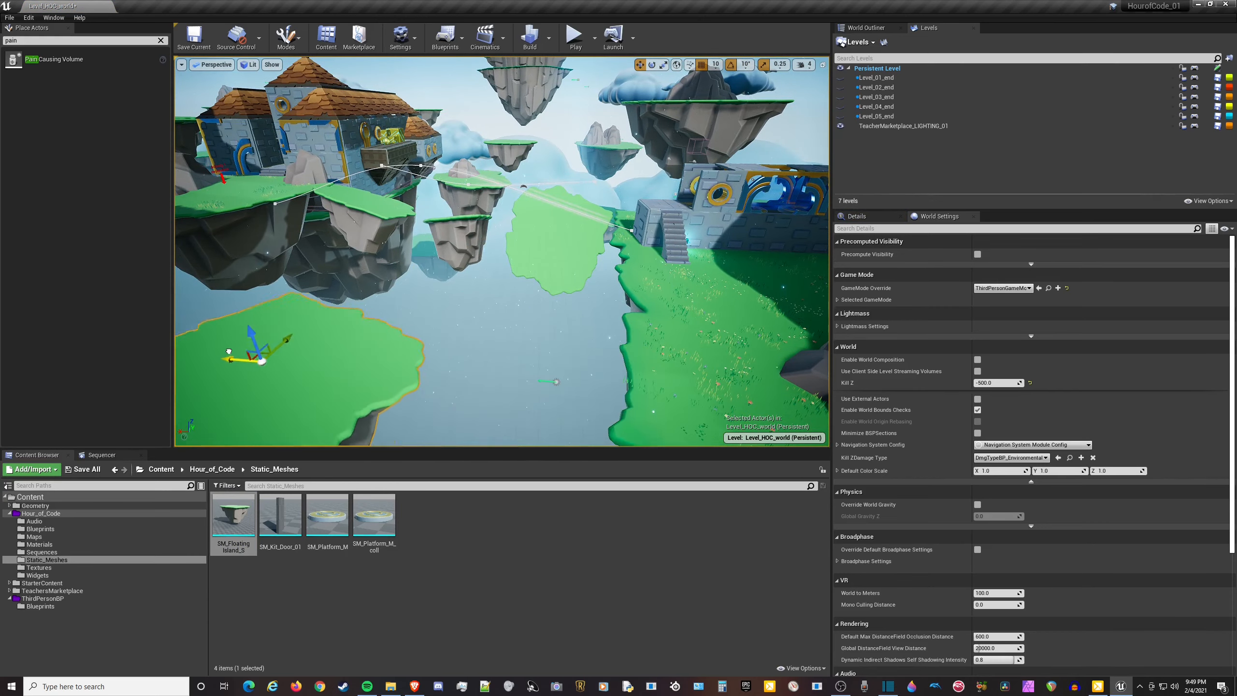
Rotate the new floating island onto its side so its grassy surface stands vertical.
right_drag(327, 322, 461, 304)
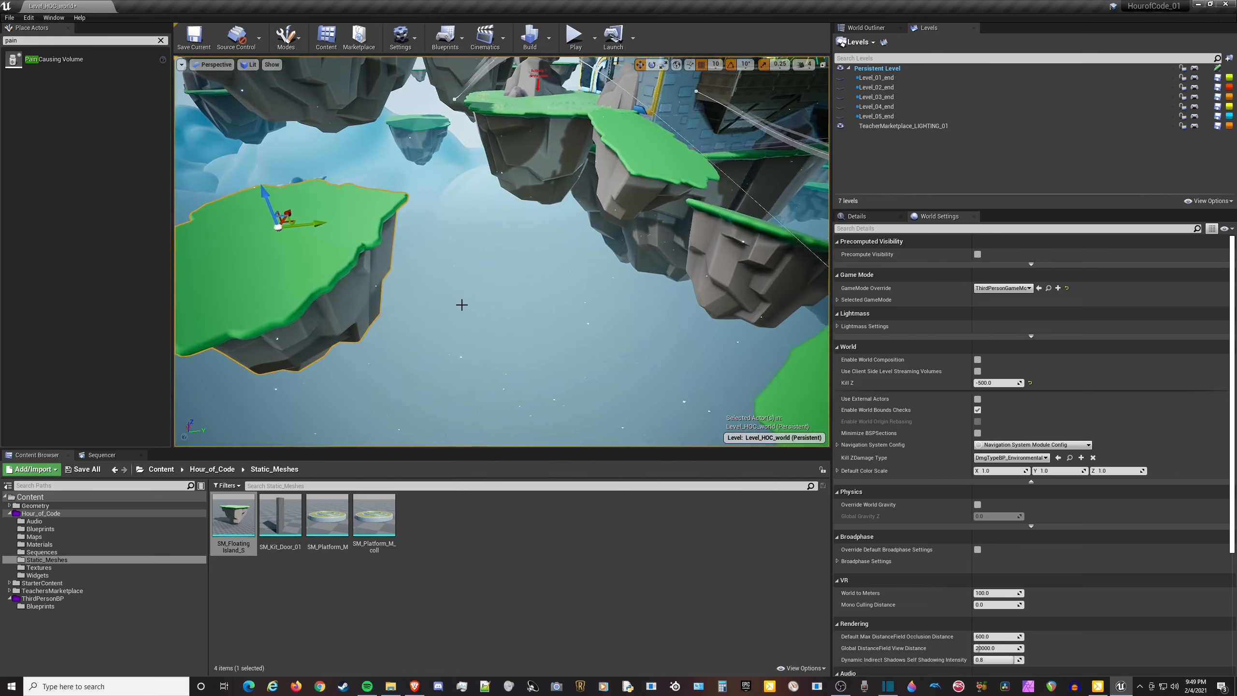
key(e)
drag(291, 197, 331, 222)
Duplicate the sideways island across the gap and rotate the copy 180° so the two grassy faces oppose each other.
right_drag(299, 187, 438, 193)
alt+drag(454, 205, 634, 196)
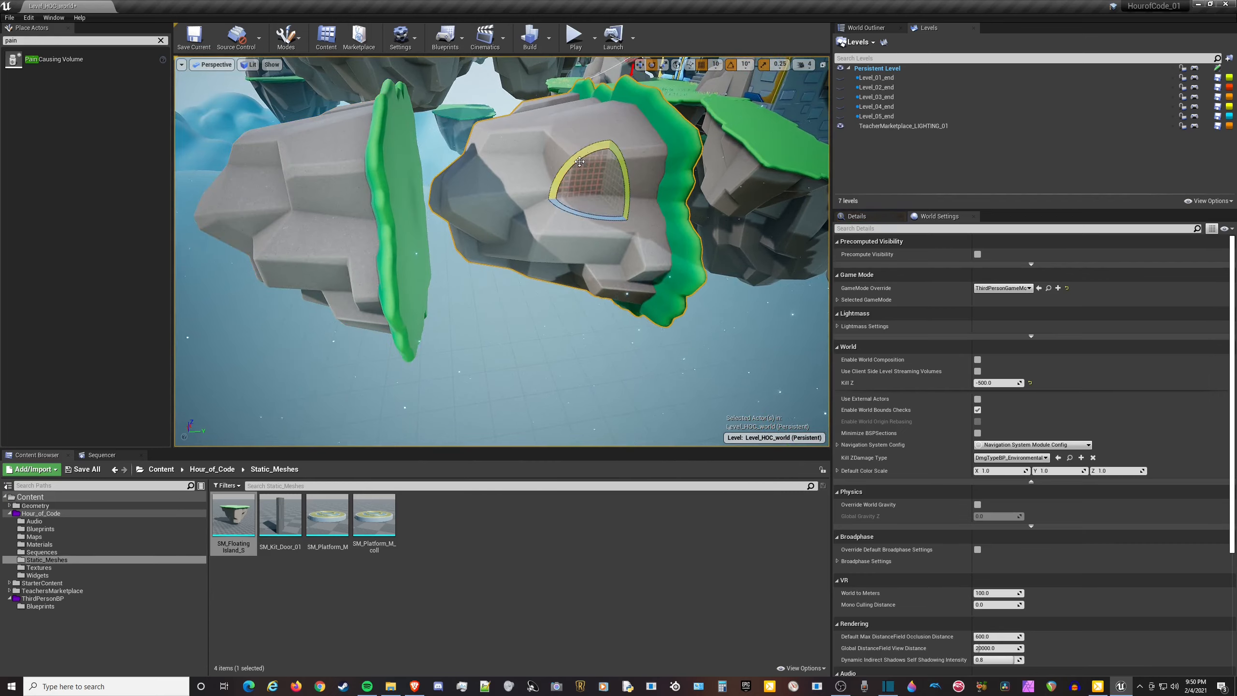
drag(580, 162, 586, 246)
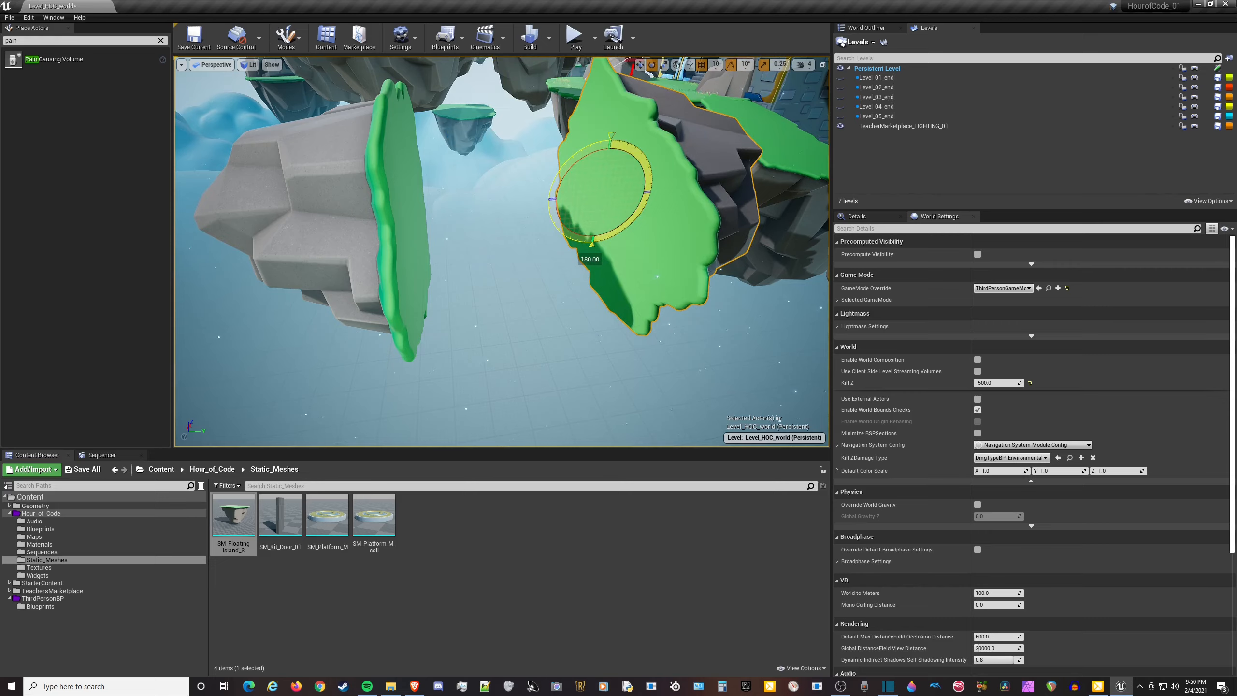
key(w)
right_drag(419, 115, 342, 120)
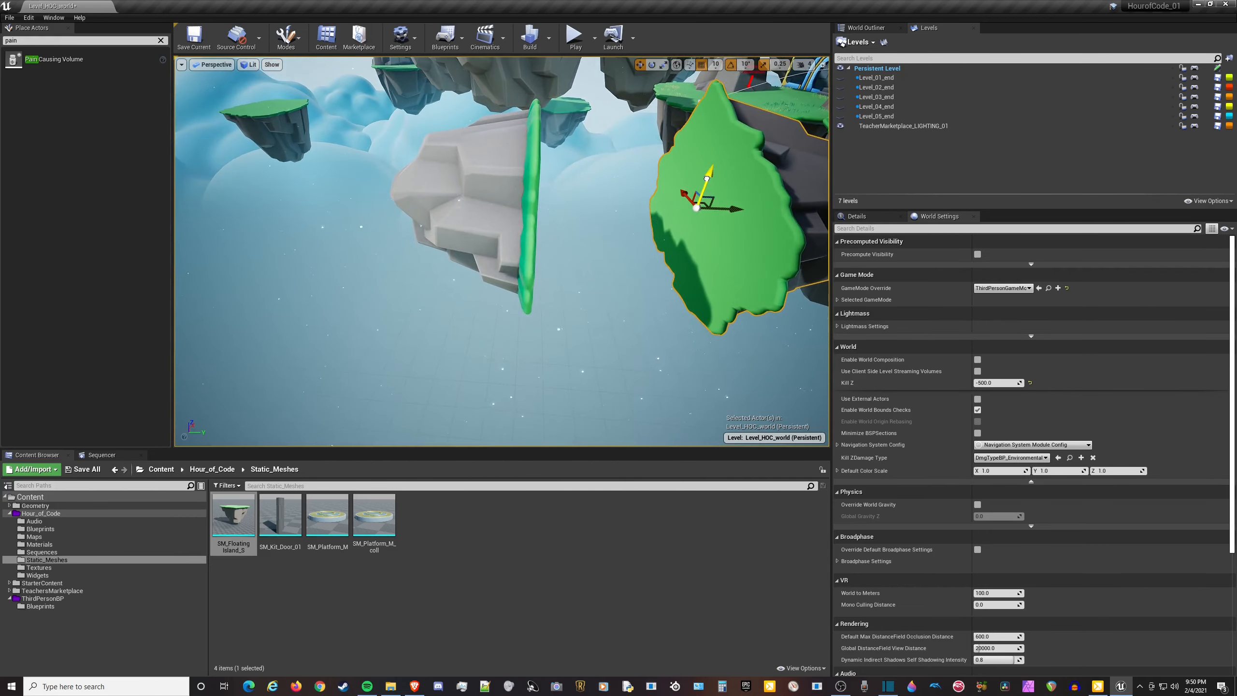
key(f)
right_drag(502, 251, 497, 297)
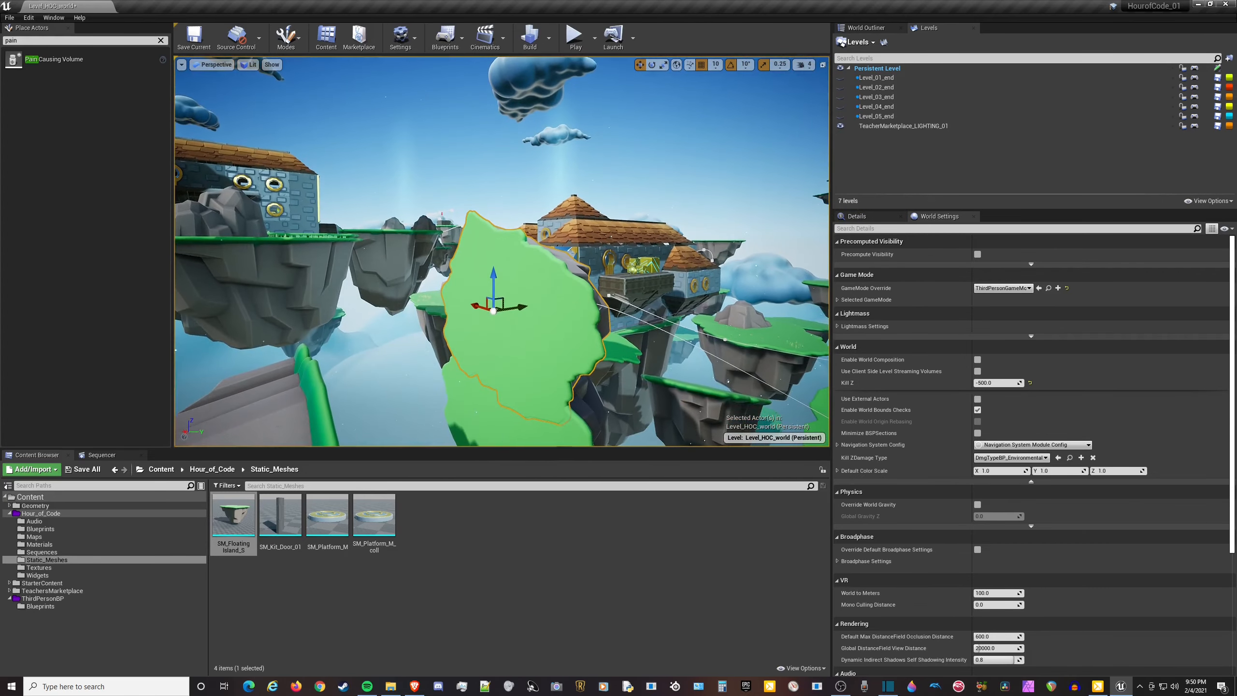
Turn another copy of the floating island upside down and position it as a ceiling above the two sideways islands.
drag(468, 269, 441, 320)
key(w)
right_drag(468, 271, 450, 297)
right_drag(664, 183, 597, 169)
drag(524, 178, 396, 195)
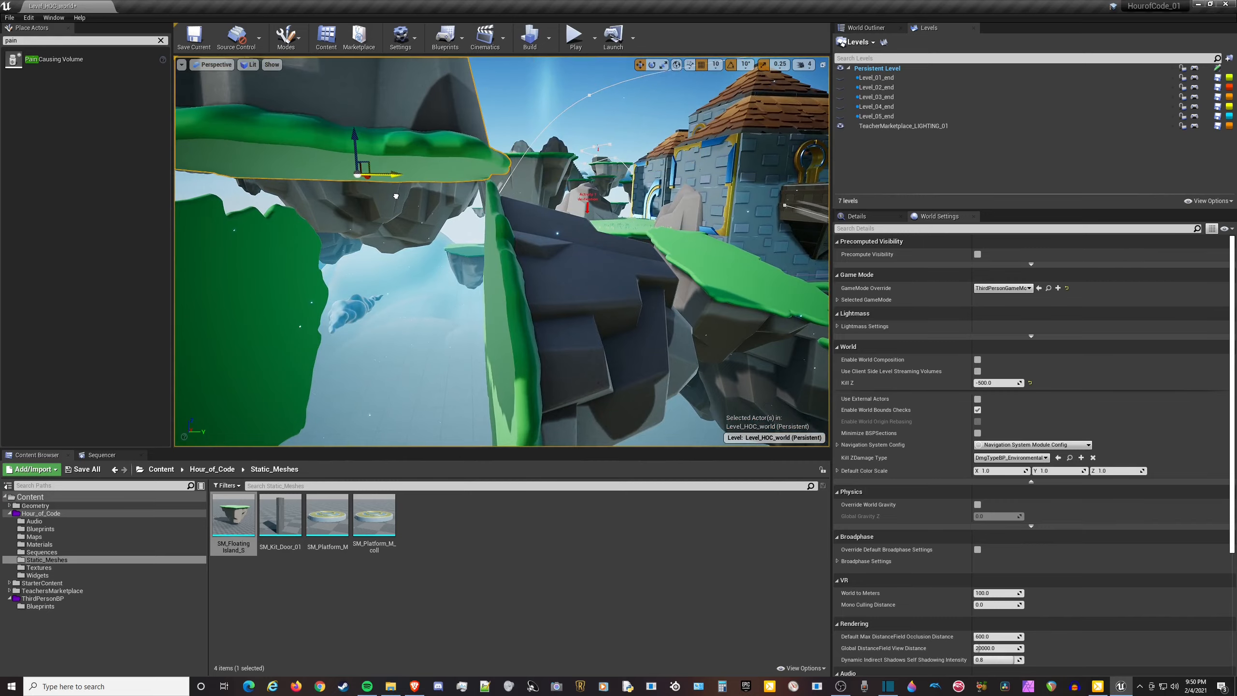
mouse_move(387, 198)
right_down()
mouse_move(380, 214)
mouse_move(419, 224)
mouse_move(429, 244)
mouse_move(388, 195)
right_up()
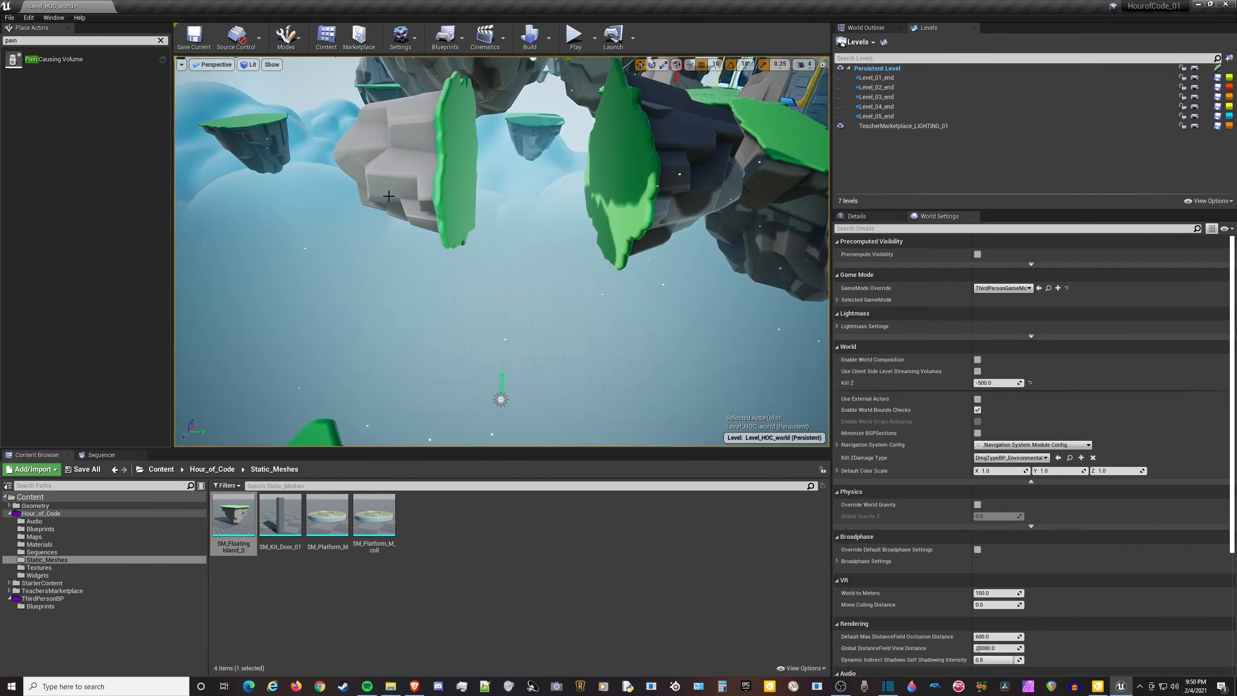
Add an SM_Floating_Island_S as an upright floor piece between the sideways islands and the main island, and adjust its orientation.
drag(234, 515, 429, 201)
right_drag(429, 201, 330, 340)
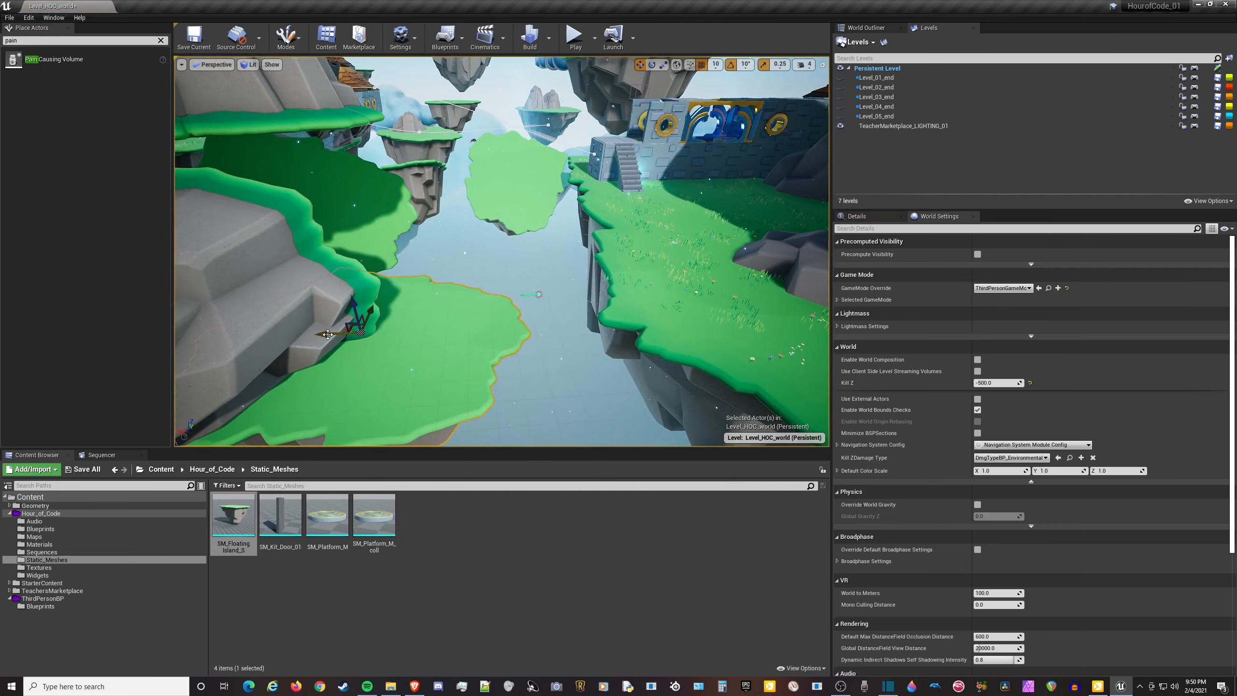
drag(328, 335, 436, 366)
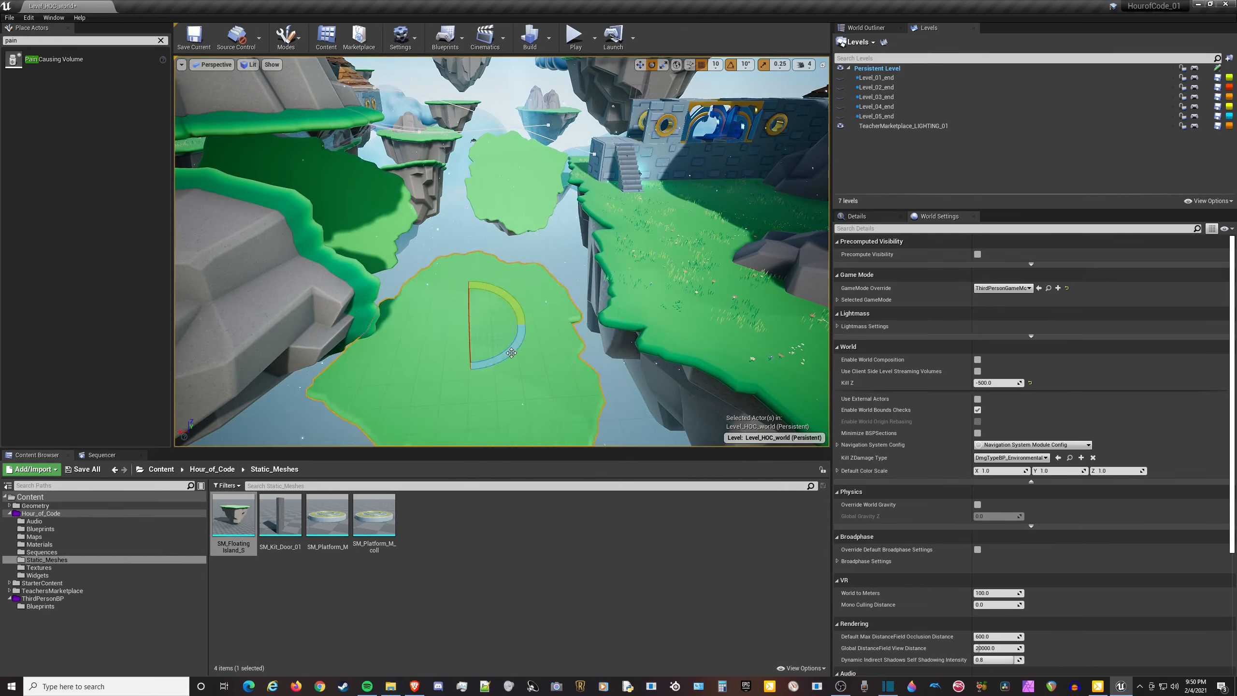
text(dw)
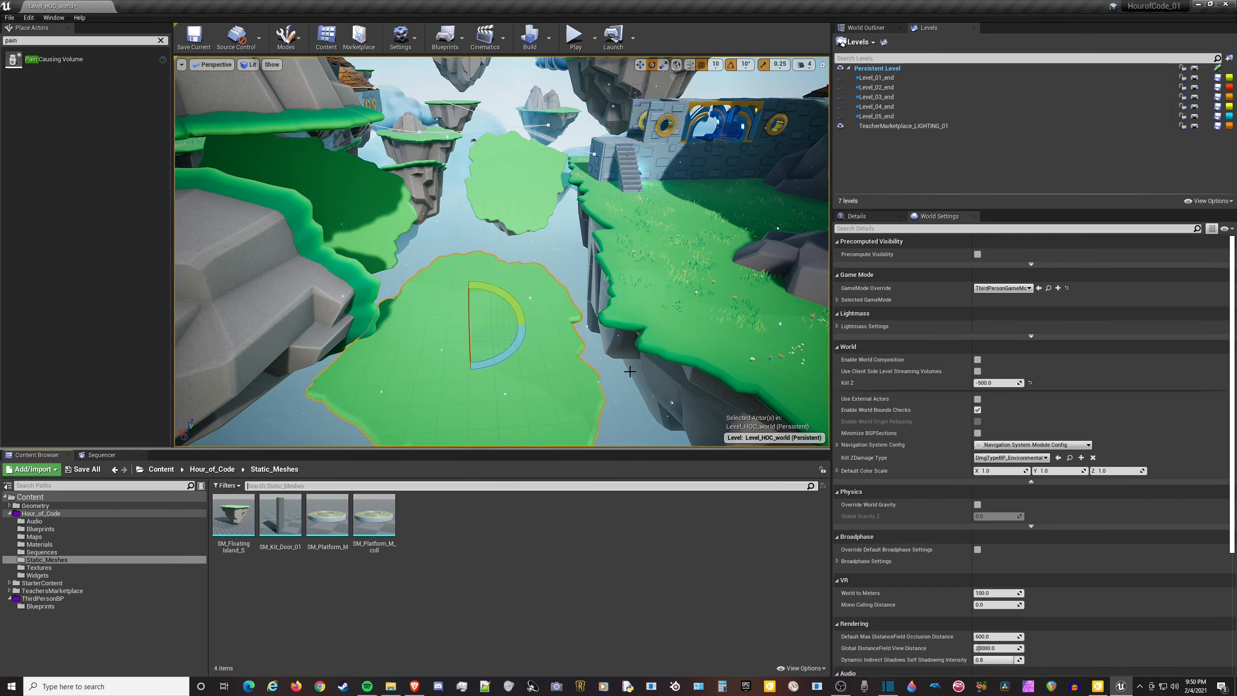
alt+drag(551, 353, 542, 347)
drag(536, 256, 599, 264)
drag(576, 224, 638, 195)
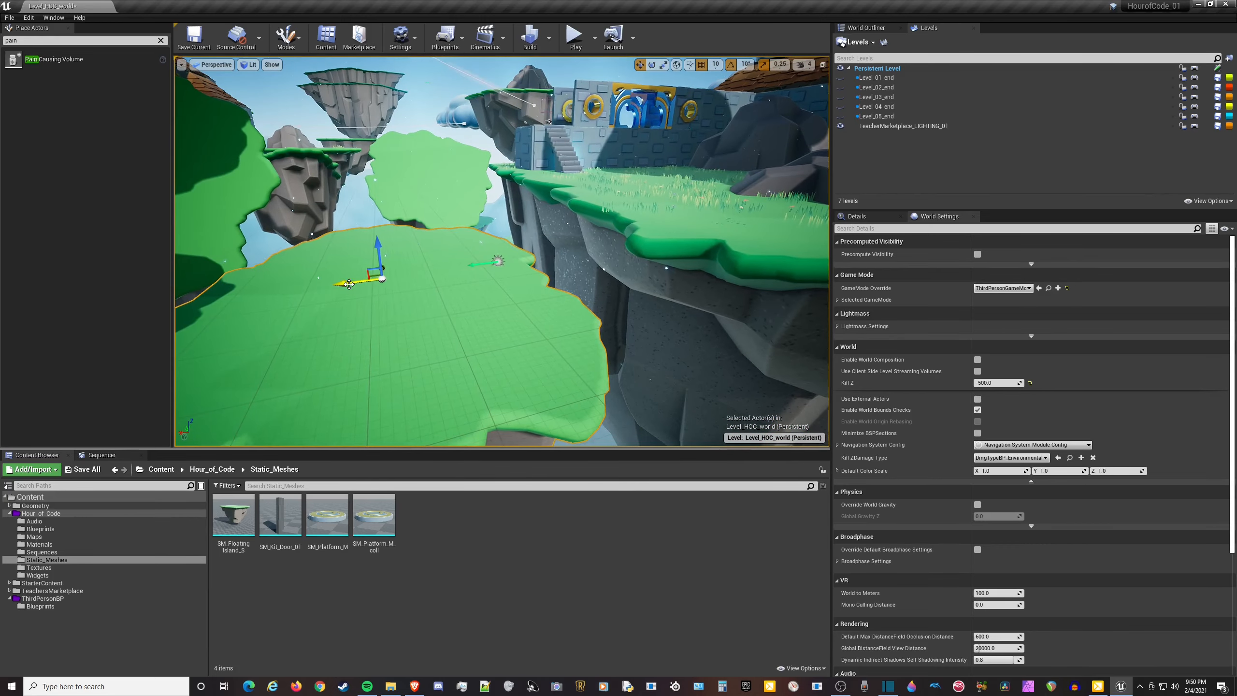
Move and scale the floor island so its edge meets the main island's grassy side.
drag(349, 284, 452, 213)
right_drag(452, 214, 412, 303)
key(s)
drag(385, 301, 358, 305)
mouse_move(378, 318)
right_down()
mouse_move(302, 346)
mouse_move(375, 317)
mouse_move(321, 278)
mouse_move(263, 317)
mouse_move(229, 312)
mouse_move(307, 320)
mouse_move(225, 317)
mouse_move(239, 273)
mouse_move(244, 287)
mouse_move(394, 351)
mouse_move(394, 305)
right_up()
key(w)
key(d)
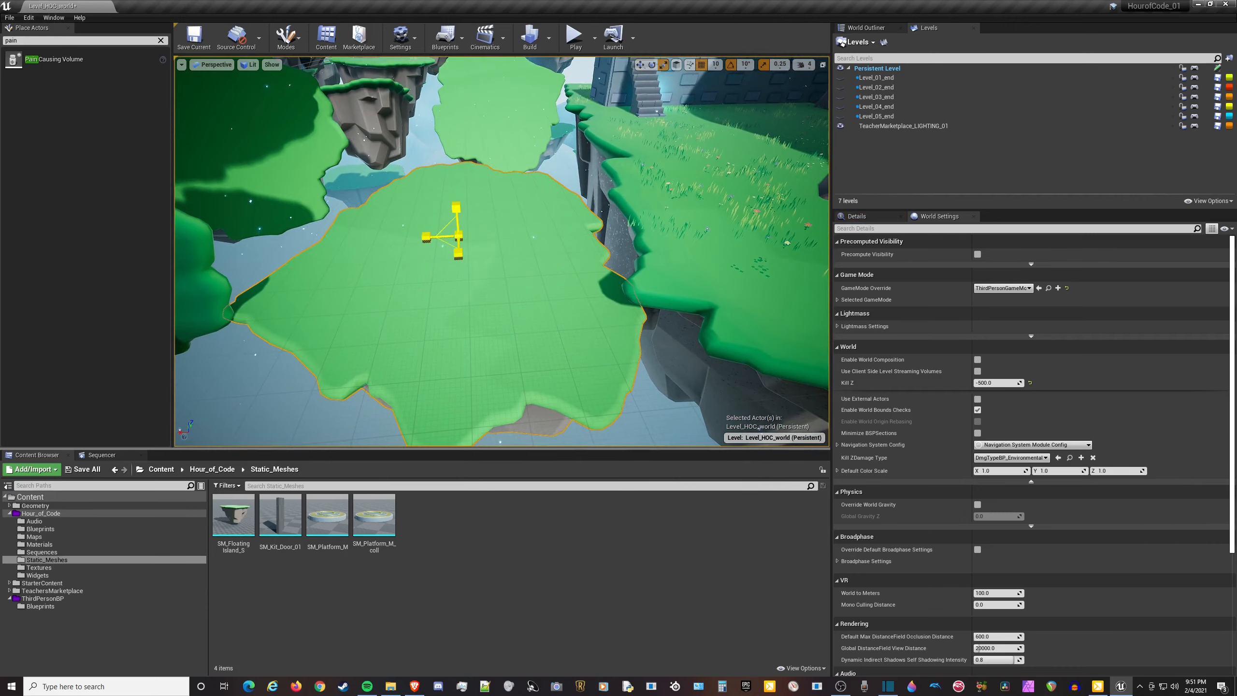
drag(458, 237, 480, 207)
key(w)
right_drag(529, 244, 623, 230)
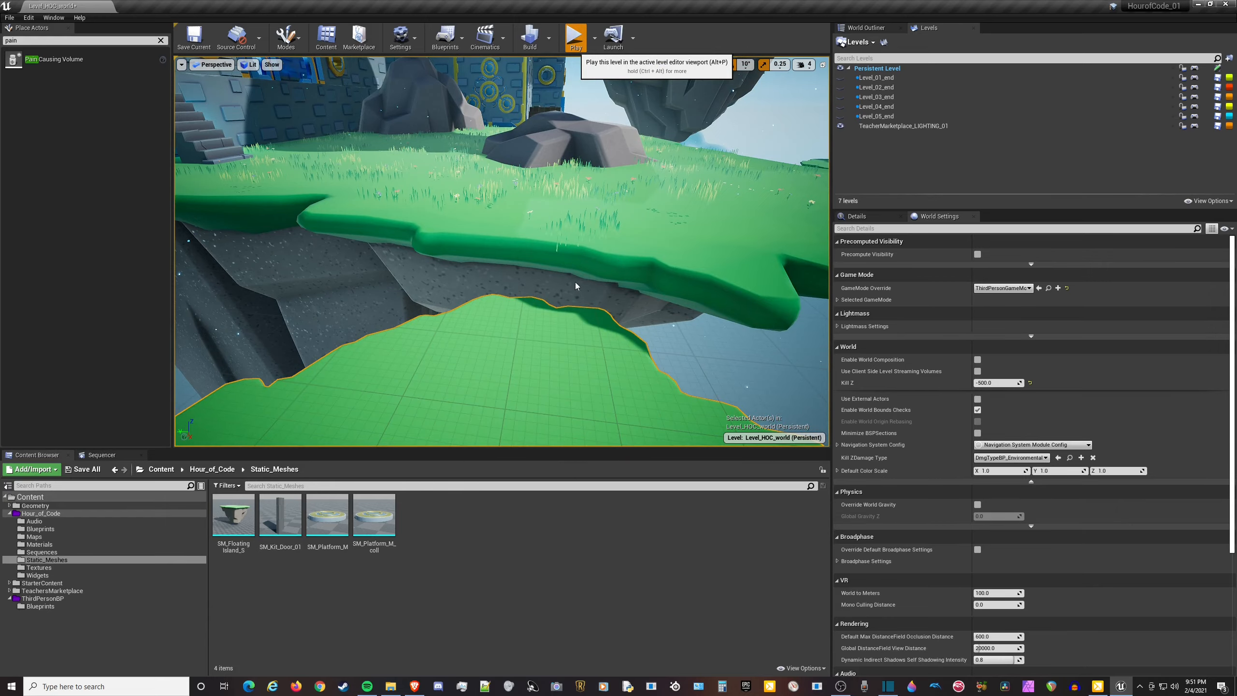
Play-test jumping the character from the main island down onto the new floor island, and end the session.
key(alt+p)
key(w)
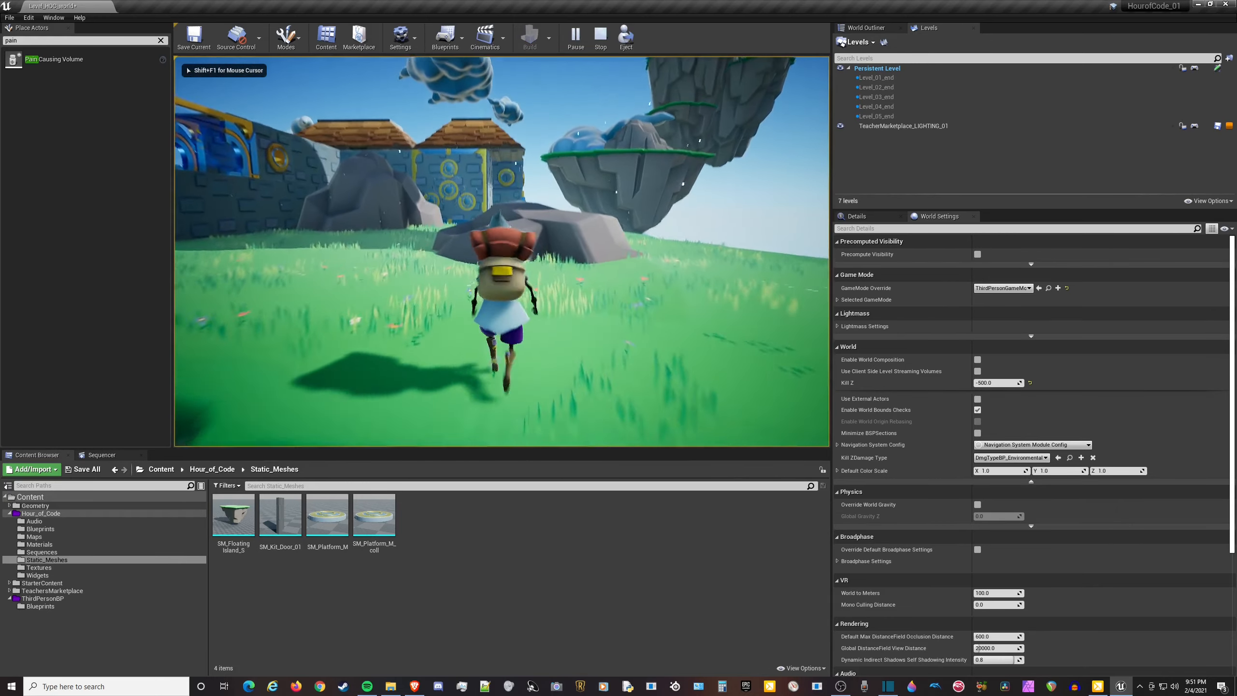
key(space)
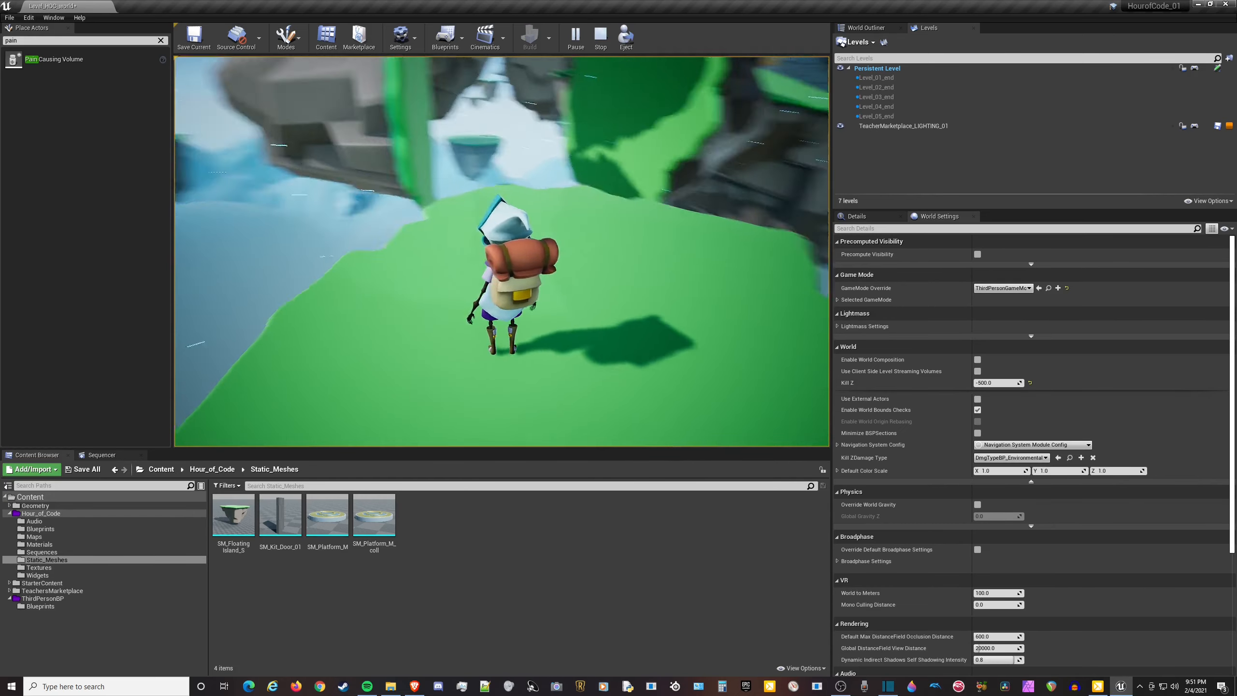
key(space)
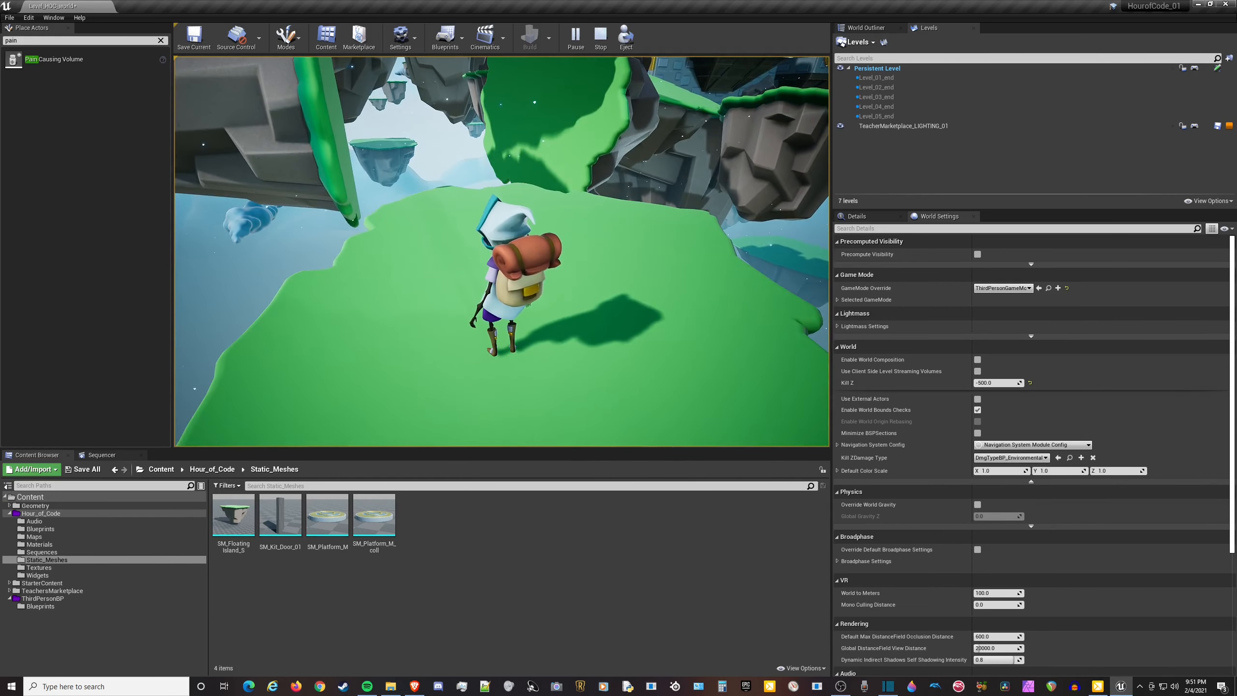
key(Escape)
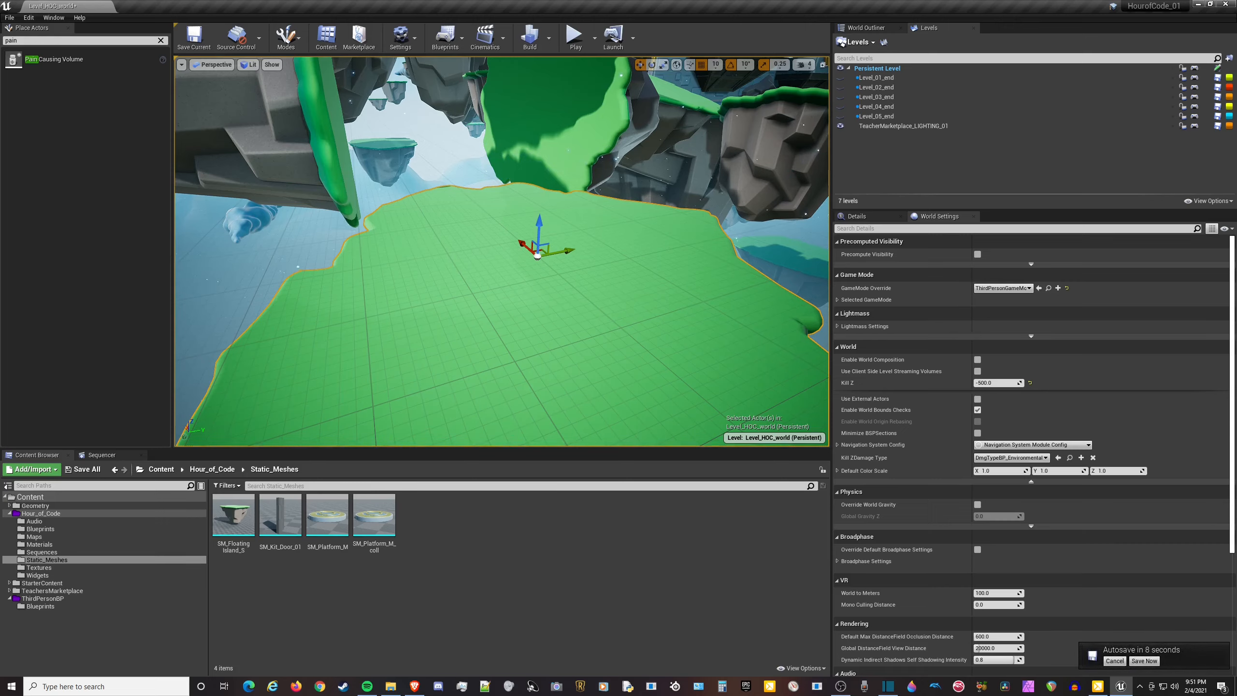
Add a Blocking Volume in front of the floor island and widen it to span the gap between the sideways islands.
text(blocking)
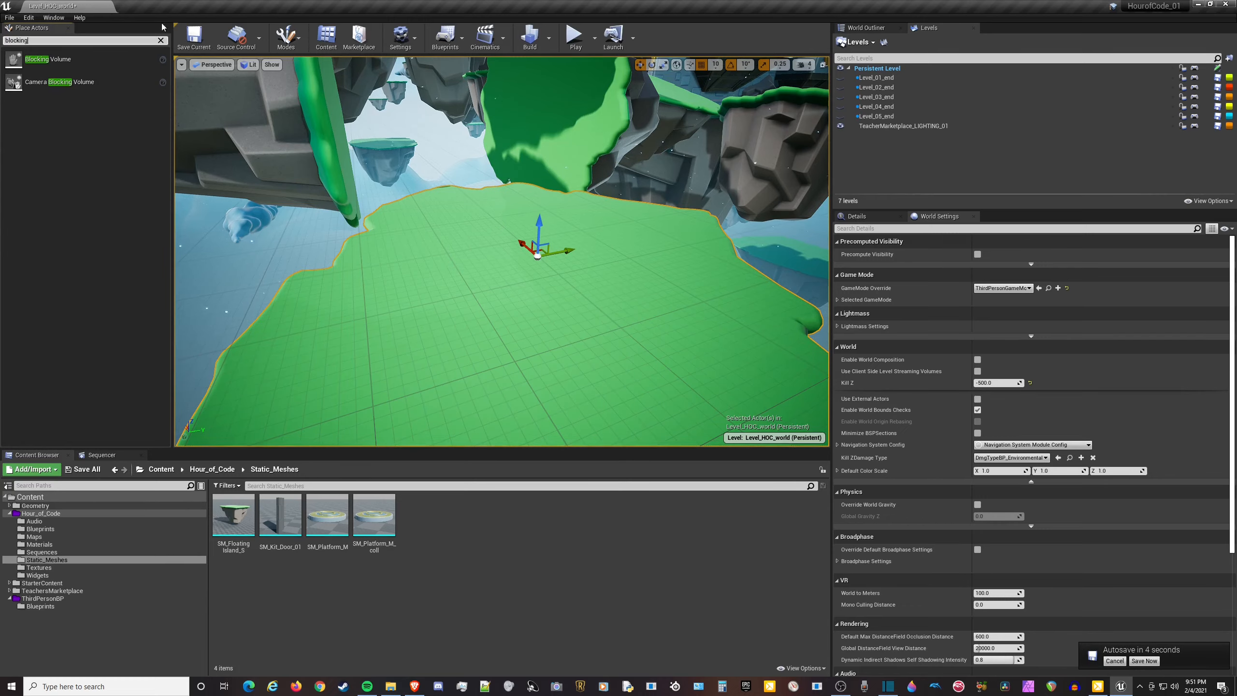
drag(89, 59, 410, 144)
right_drag(411, 144, 532, 137)
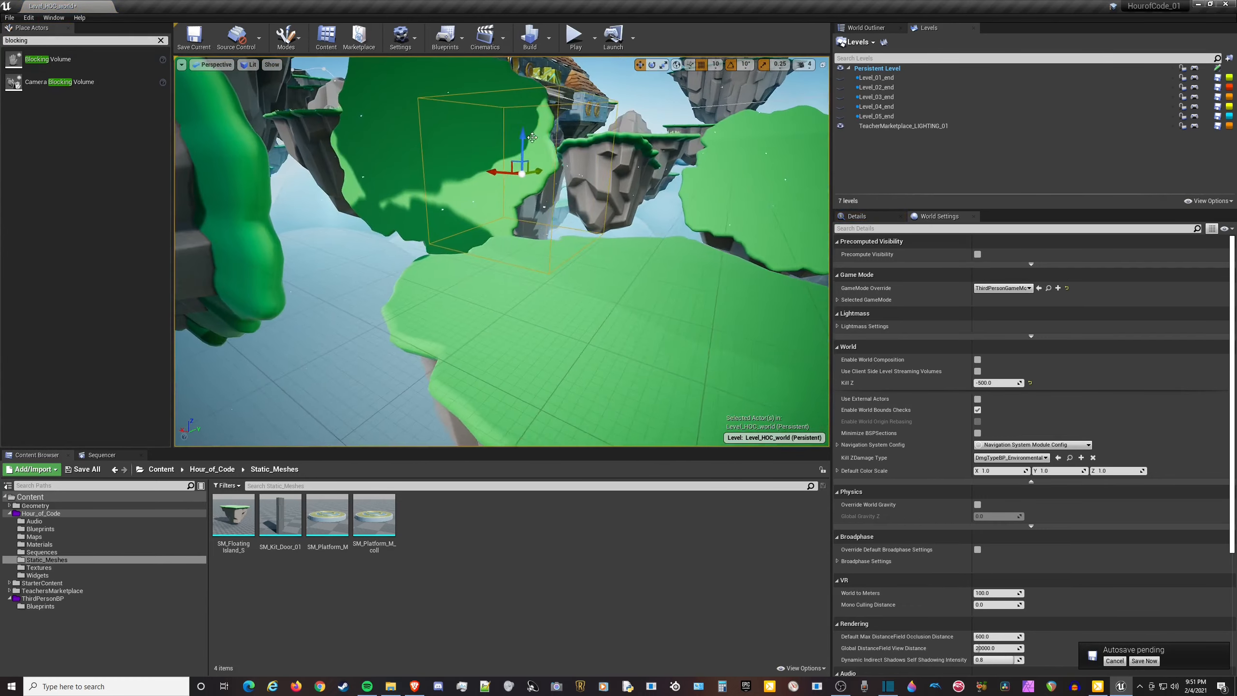
drag(495, 172, 326, 158)
right_drag(326, 158, 393, 189)
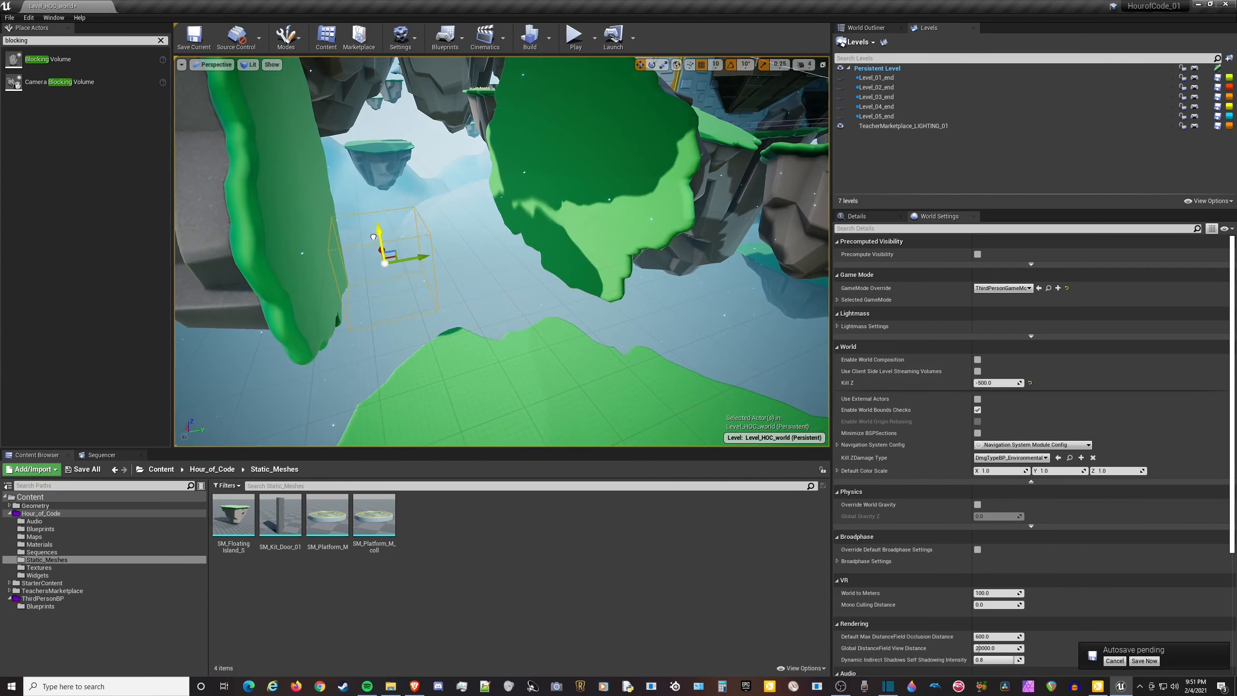
drag(423, 280, 457, 297)
key(w)
right_drag(427, 289, 510, 269)
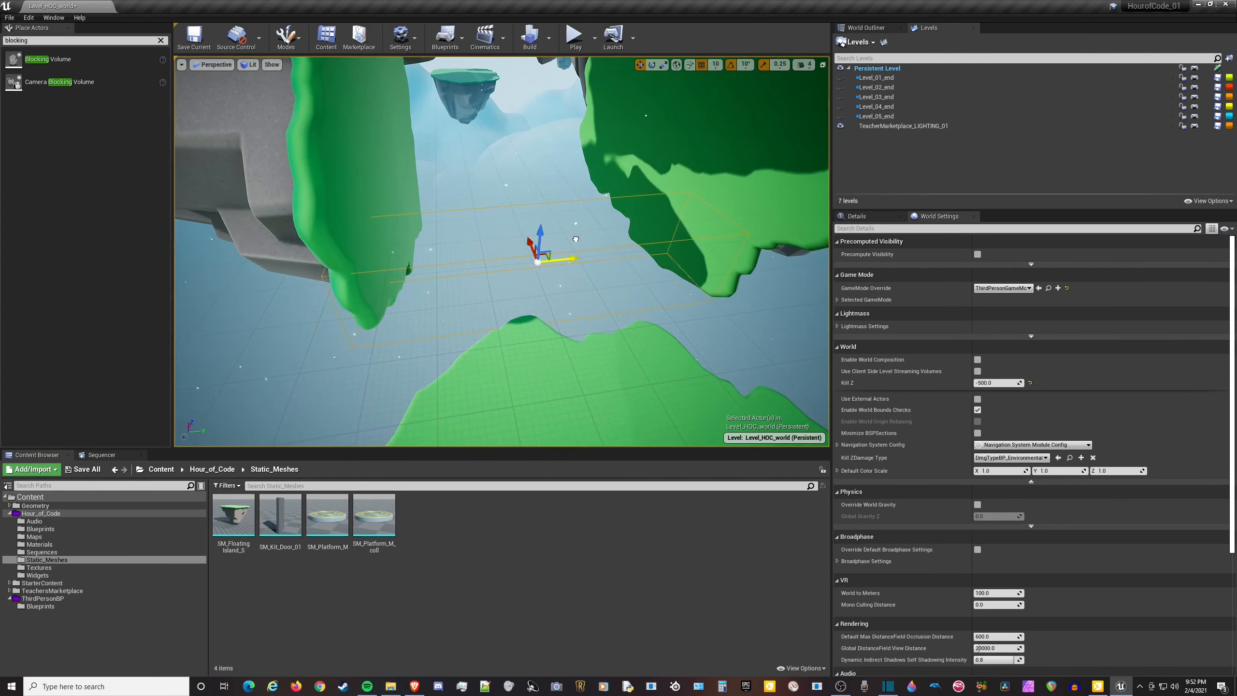
Lower the blocking volume to the floor island's level and lengthen it along the corridor between the sideways islands.
drag(582, 224, 577, 249)
right_drag(577, 249, 469, 230)
drag(498, 221, 498, 244)
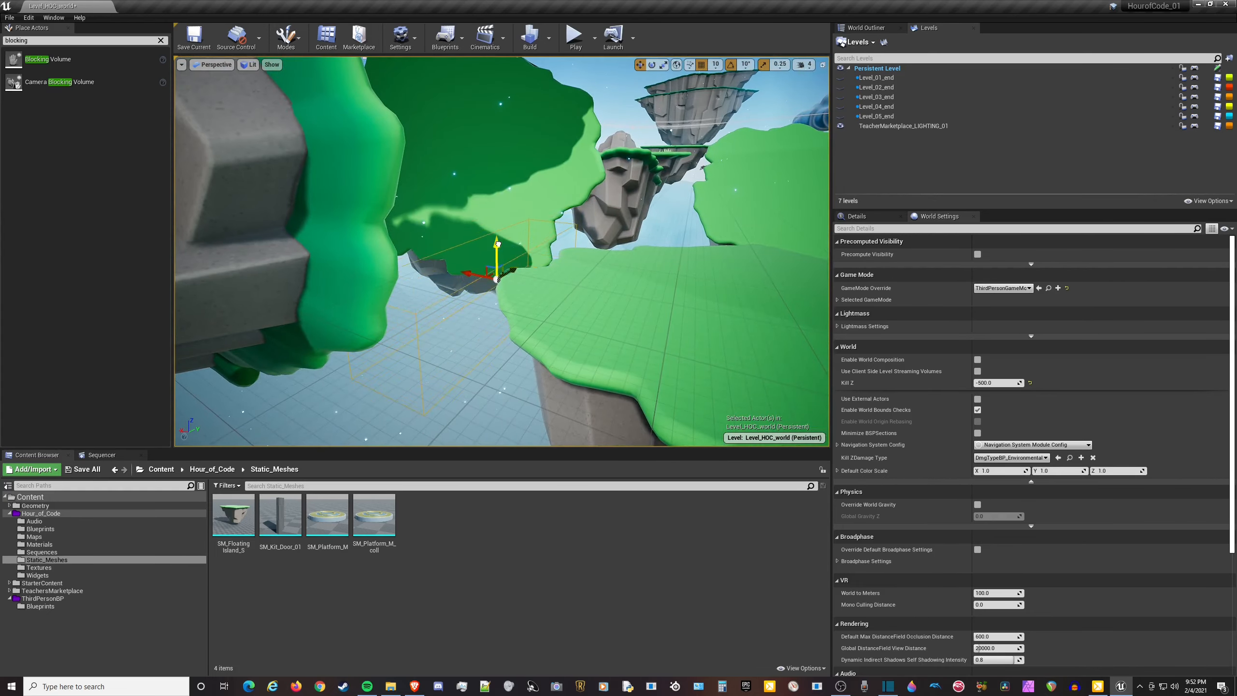
right_drag(496, 266, 447, 296)
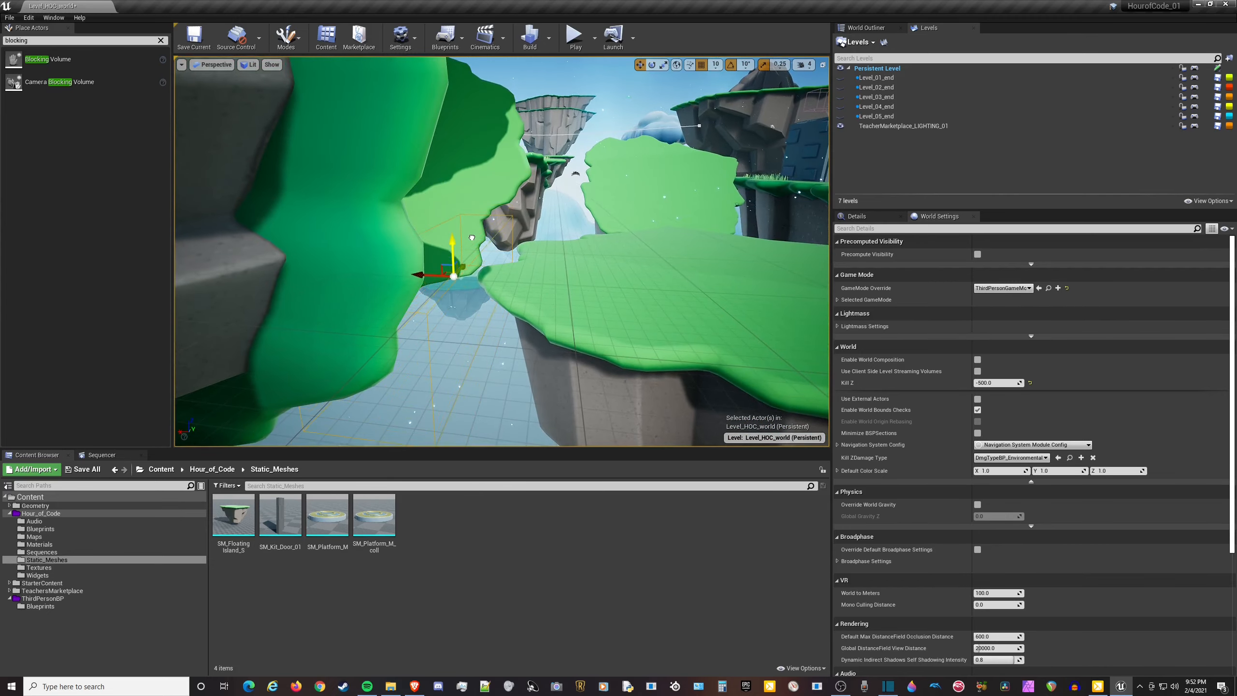
right_drag(466, 255, 543, 312)
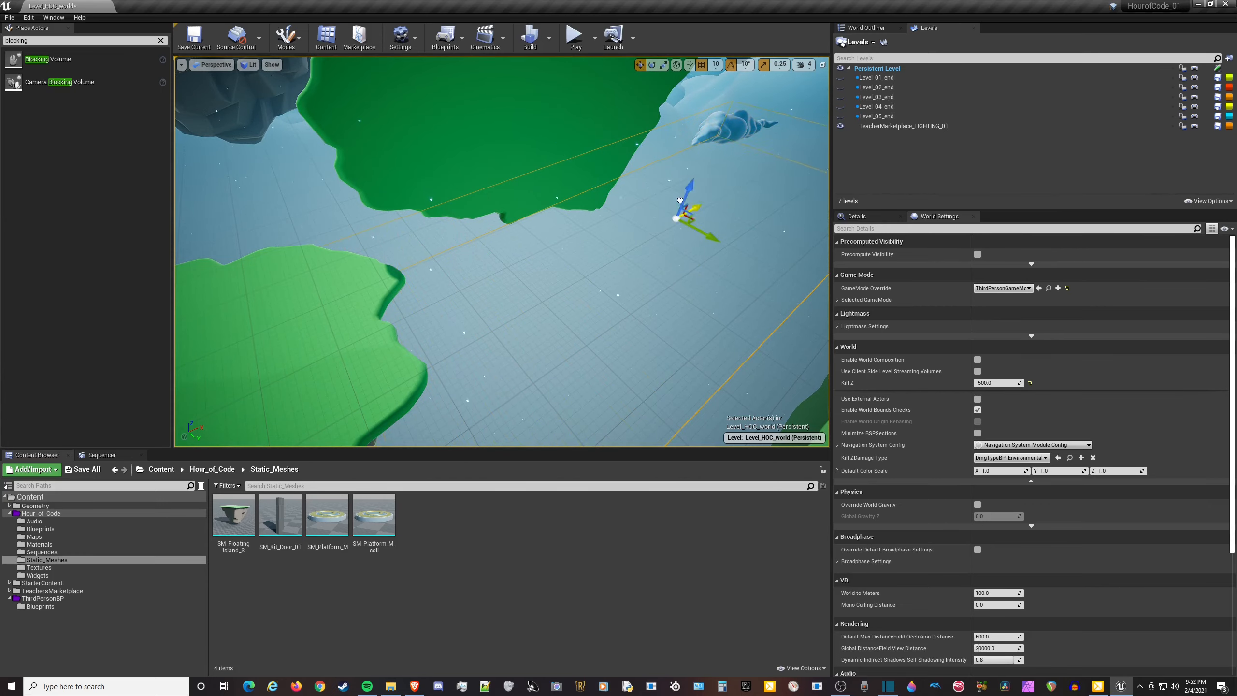
drag(771, 128, 581, 204)
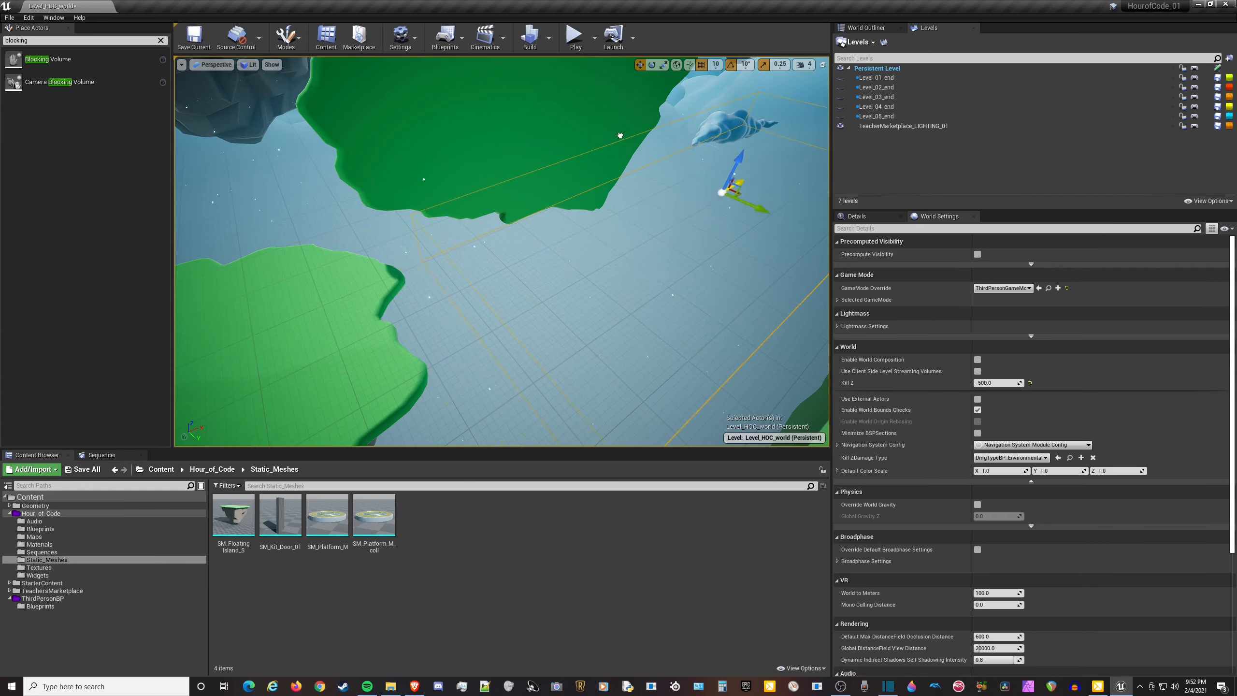
right_drag(501, 251, 565, 285)
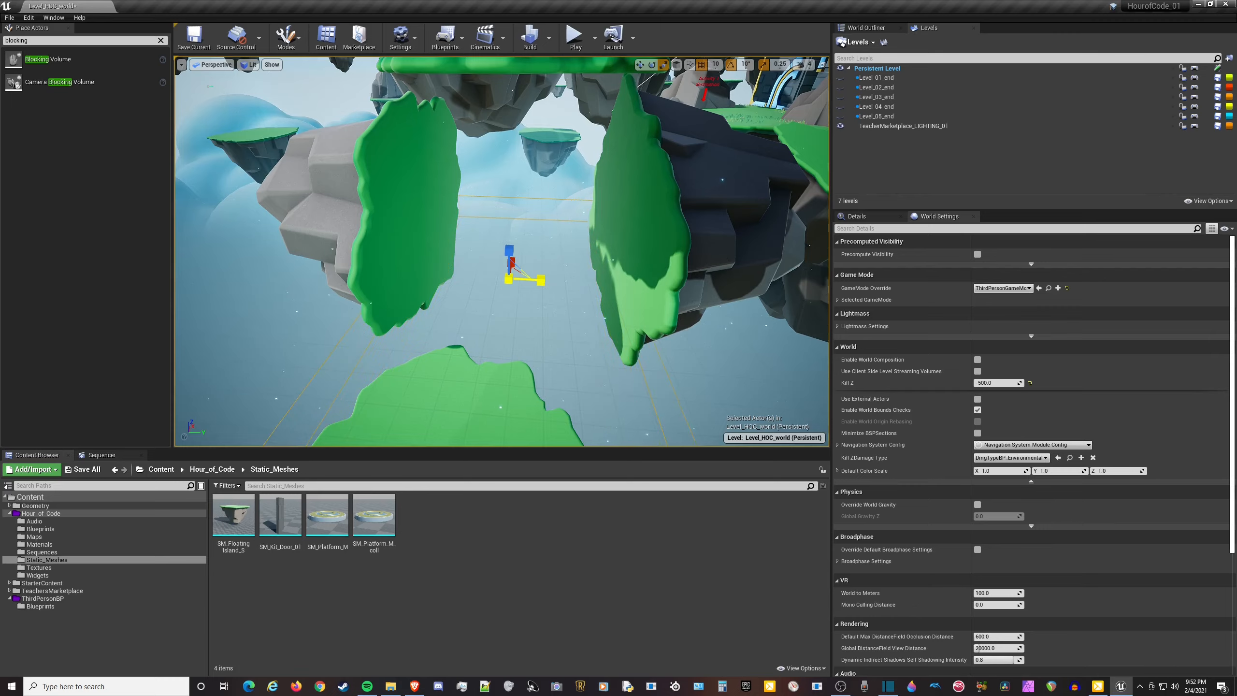
Select the sloped floating island near the castle and position it past the blocking volume, off the main island's grassy edge.
right_drag(538, 287, 501, 246)
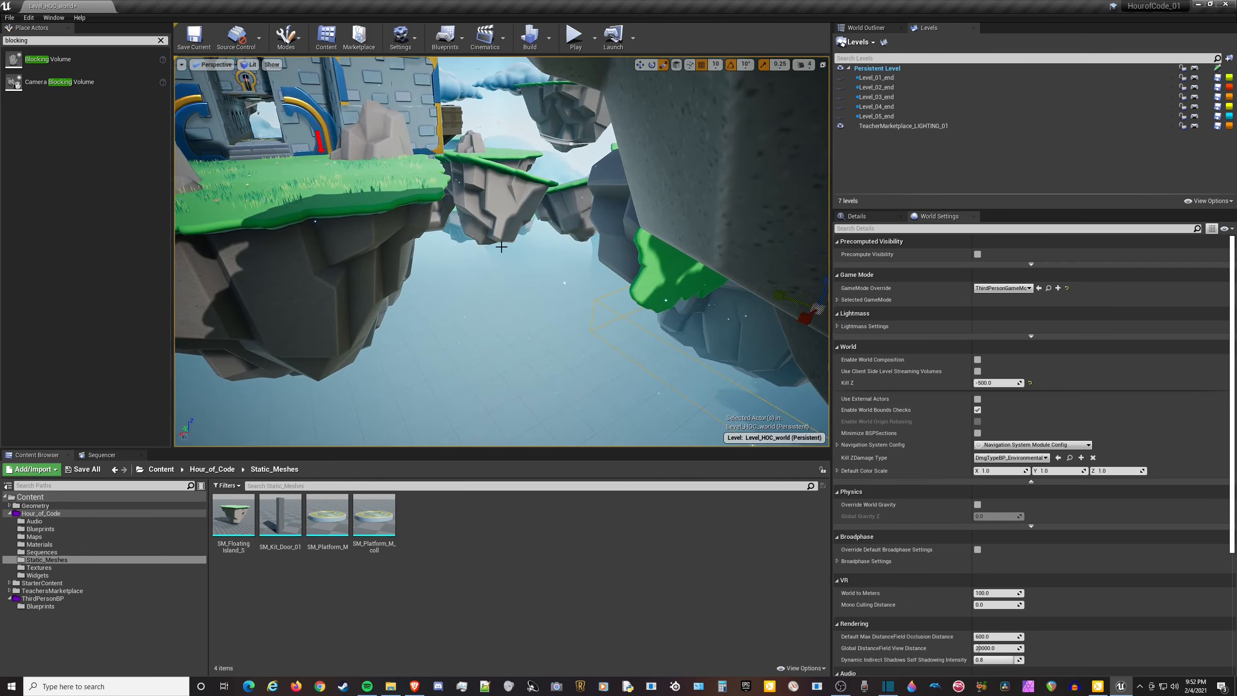
click(505, 195)
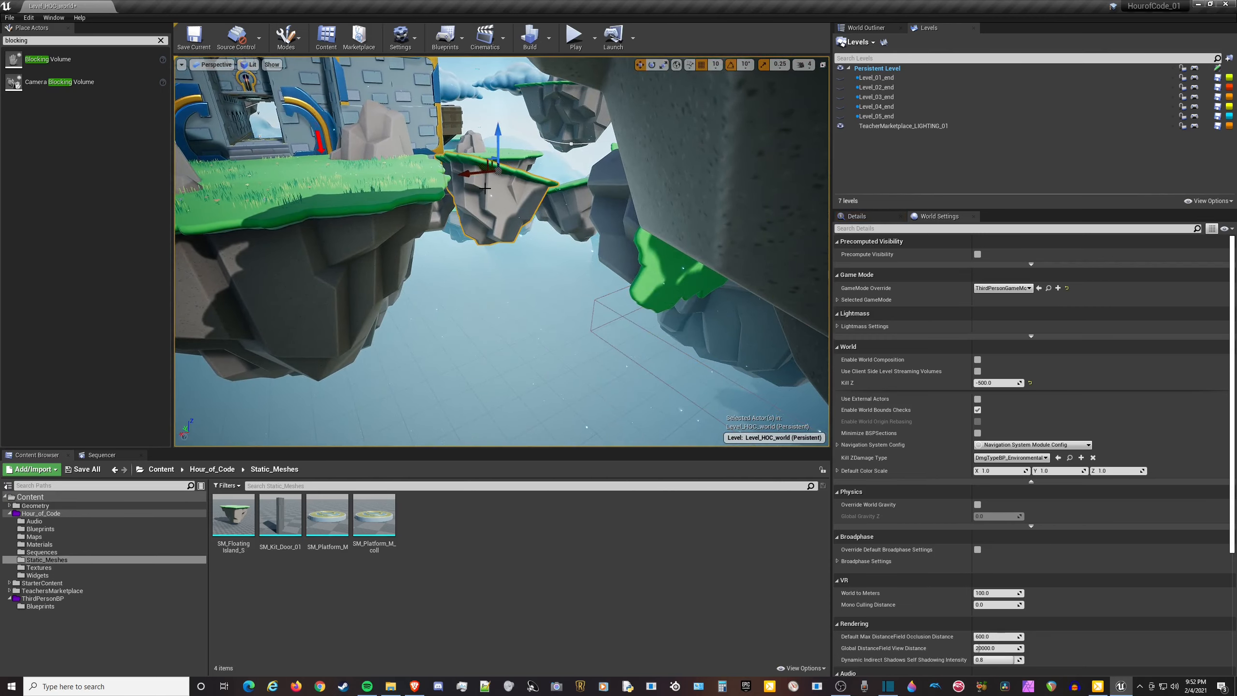
right_drag(485, 188, 450, 216)
right_drag(384, 266, 618, 269)
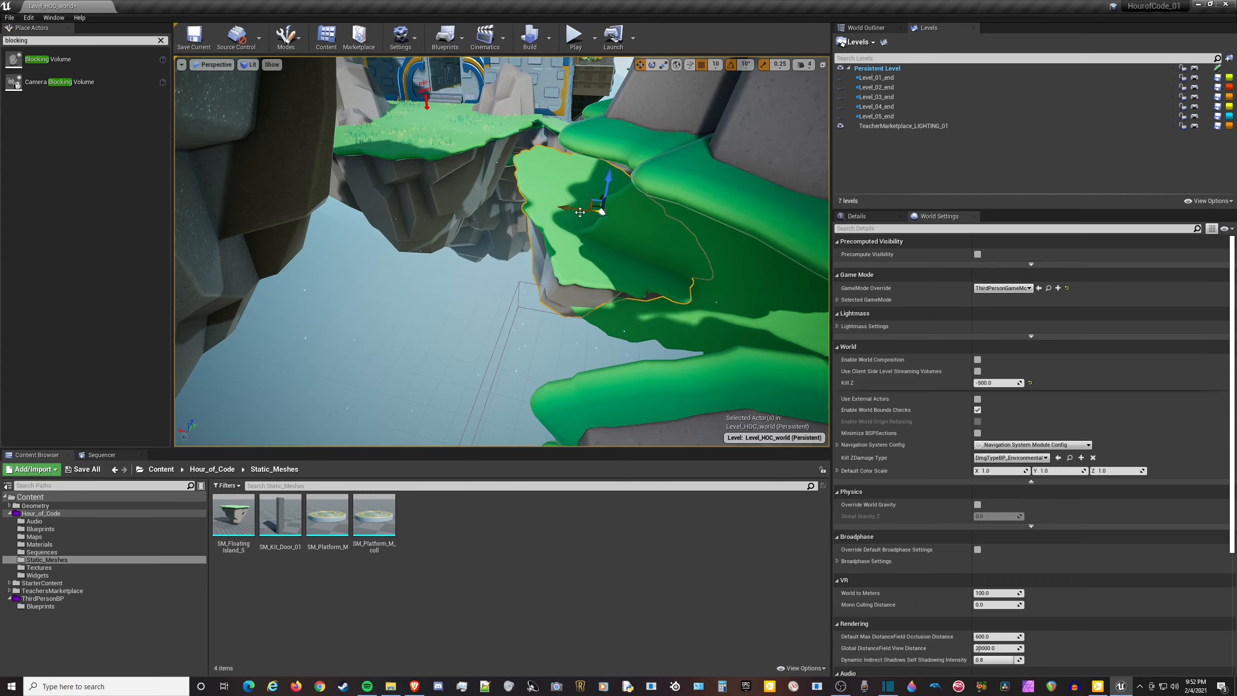
drag(579, 212, 393, 212)
right_drag(530, 193, 646, 281)
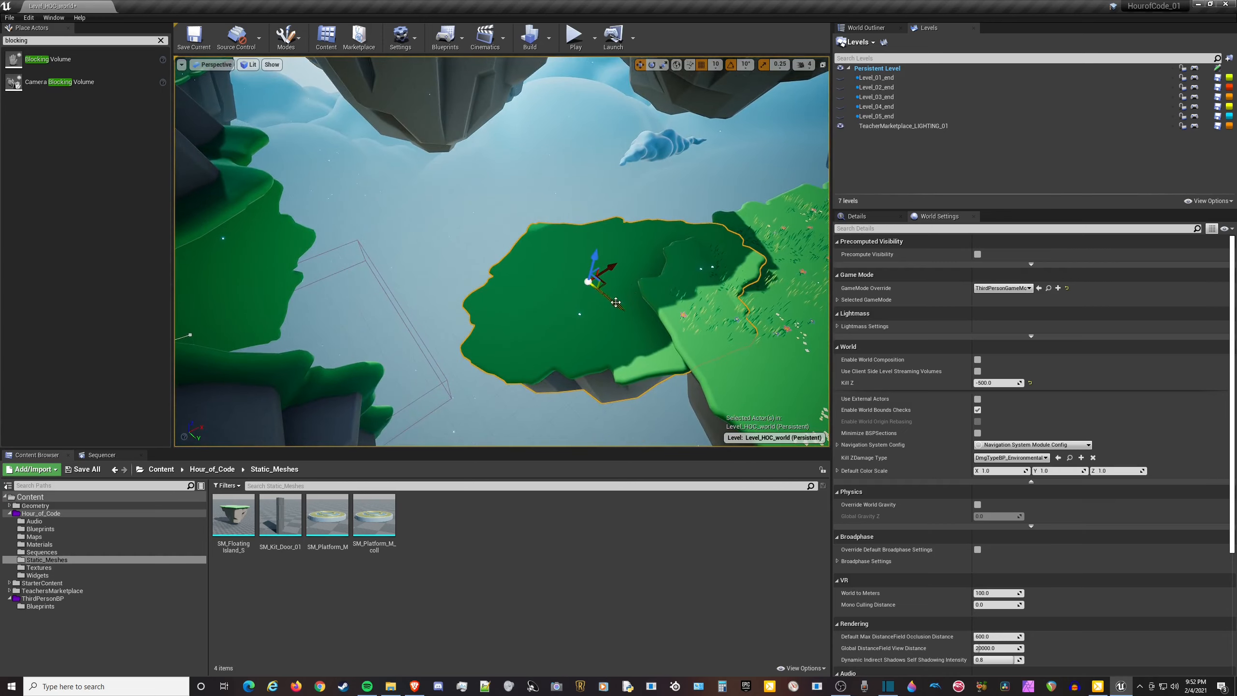
drag(616, 302, 550, 268)
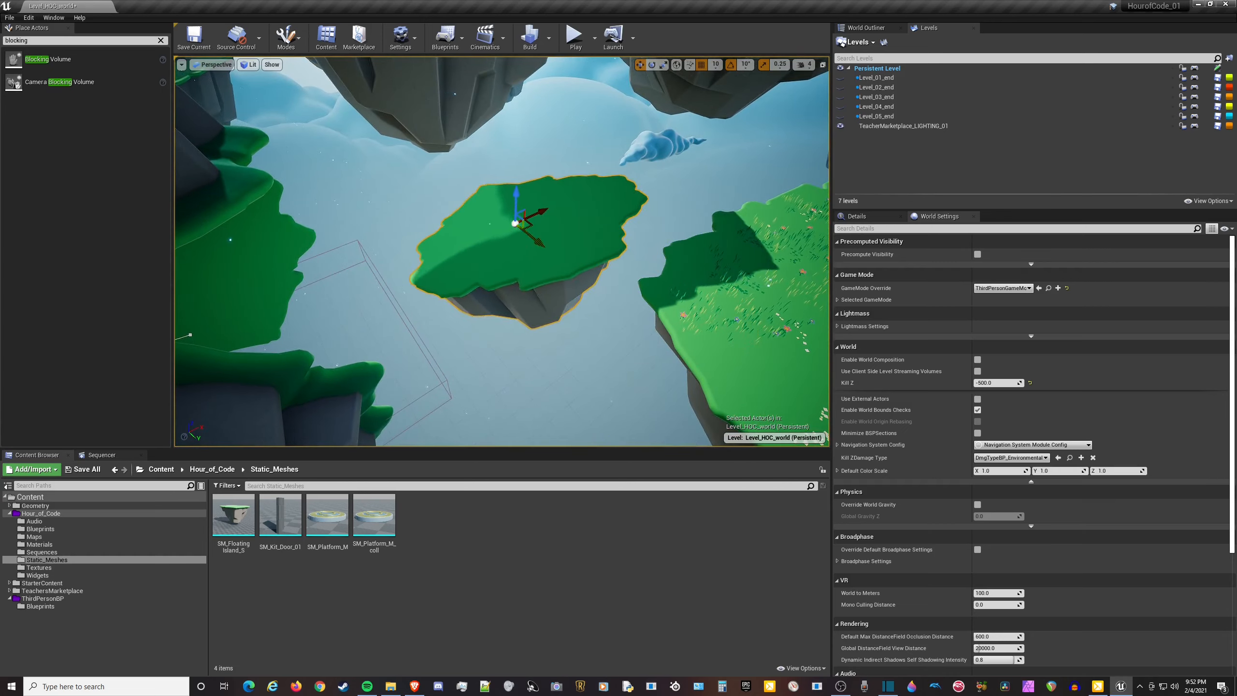
right_drag(515, 253, 668, 244)
drag(343, 252, 366, 264)
right_drag(380, 267, 491, 160)
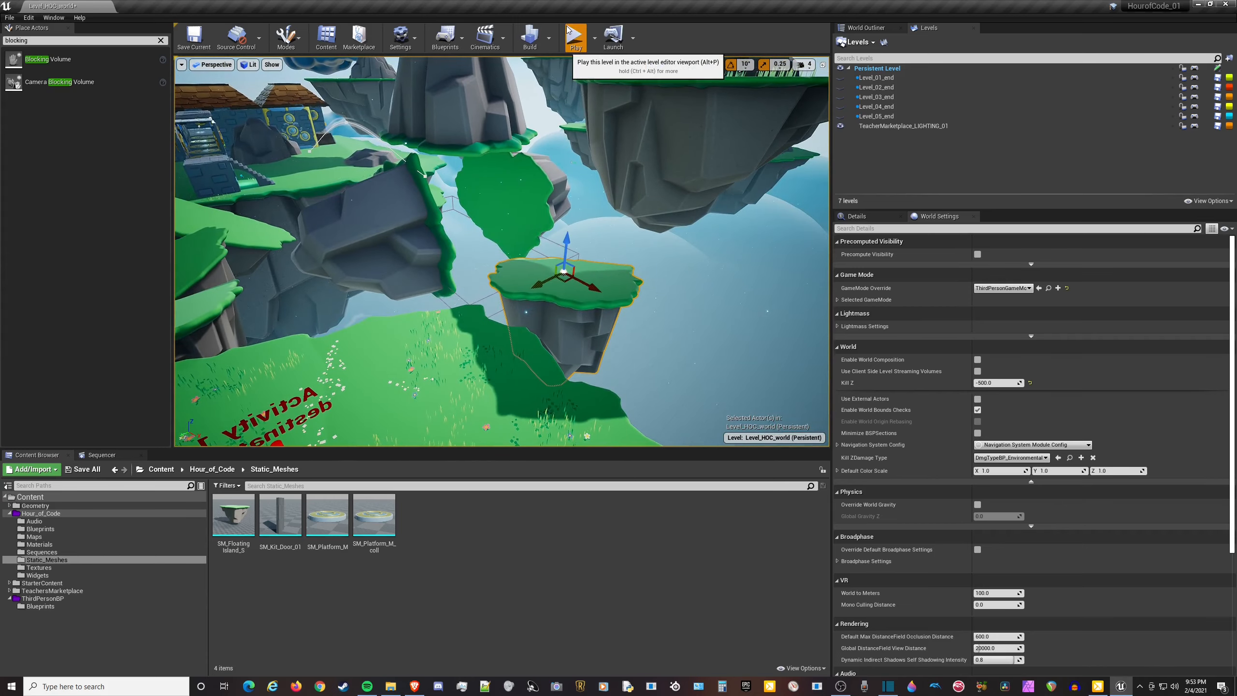
Play-test running and jumping the character through the sideways-island corridor to the sloped island near the castle, and end the session.
click(499, 286)
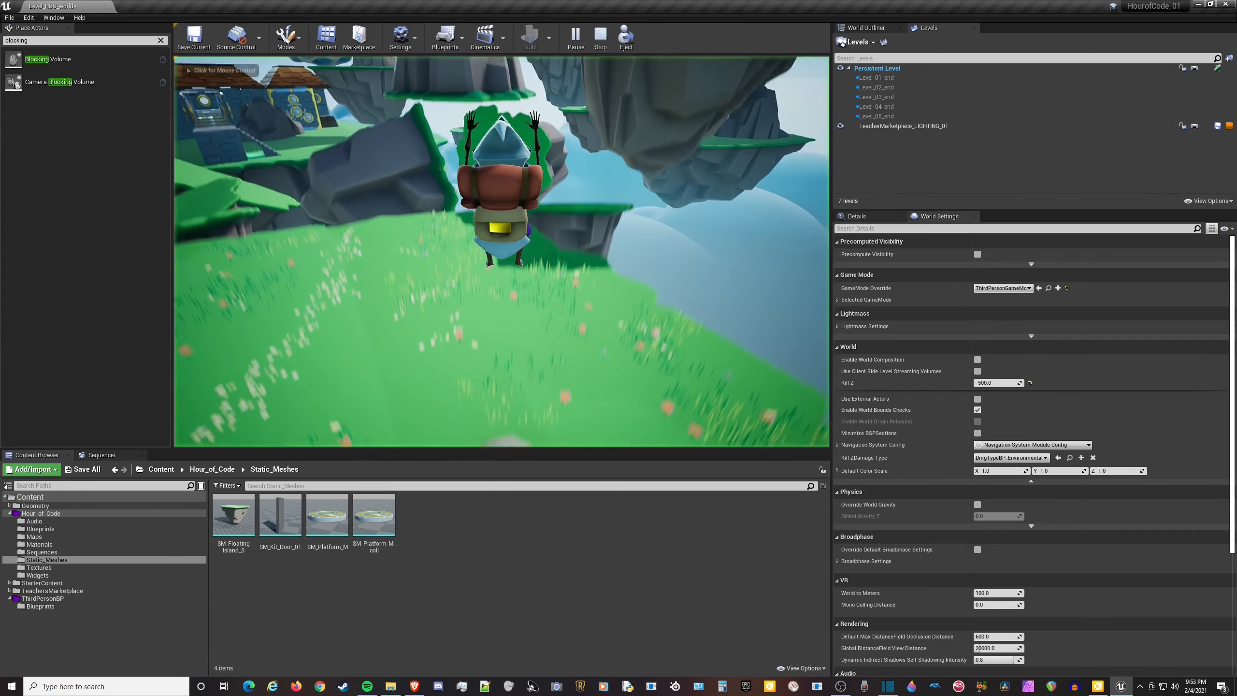
key(w)
key(space)
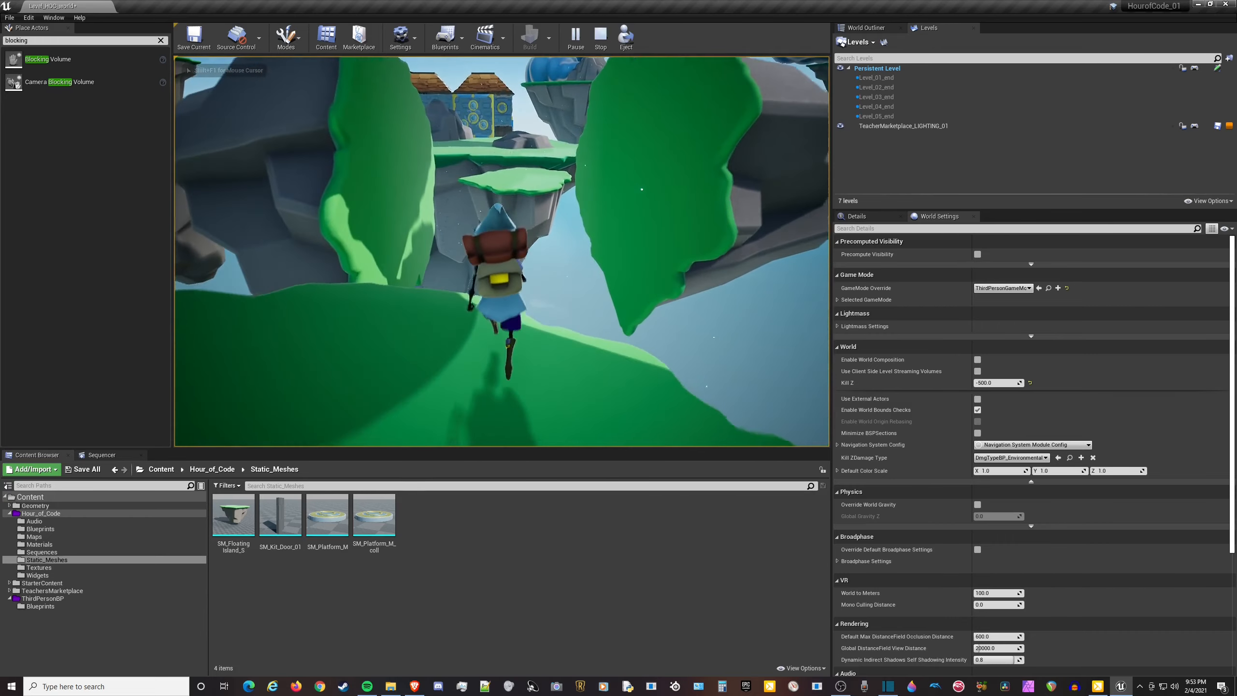
key(space)
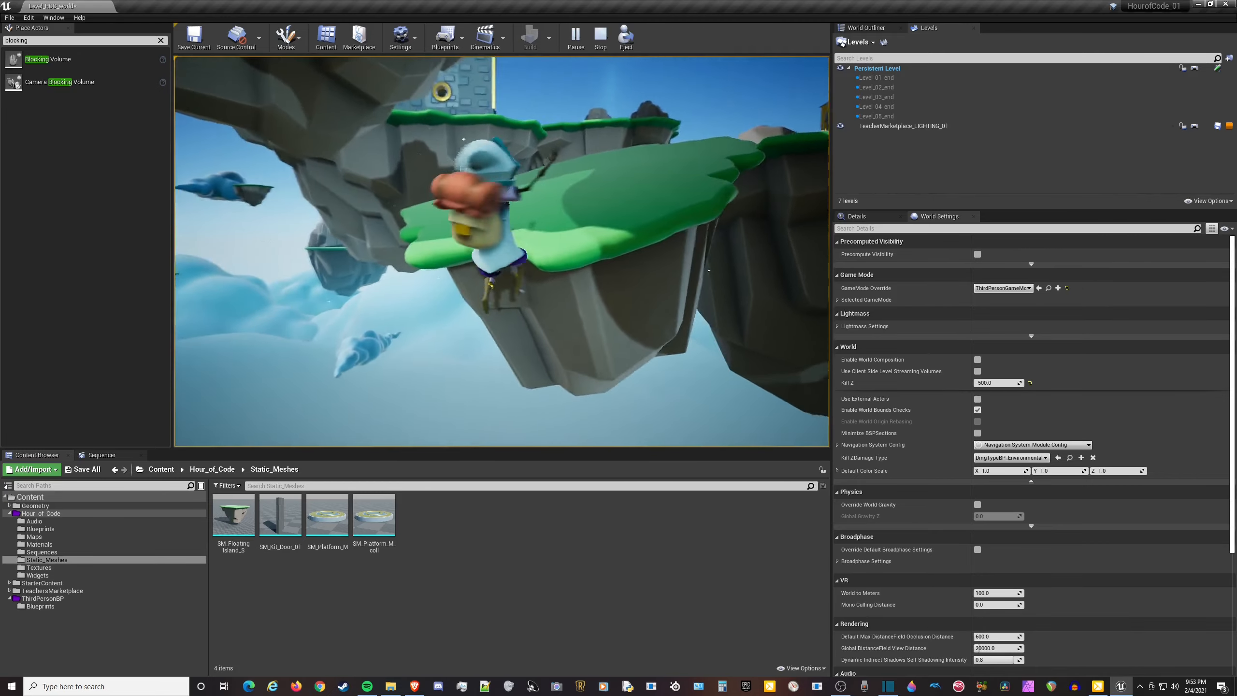
key(Escape)
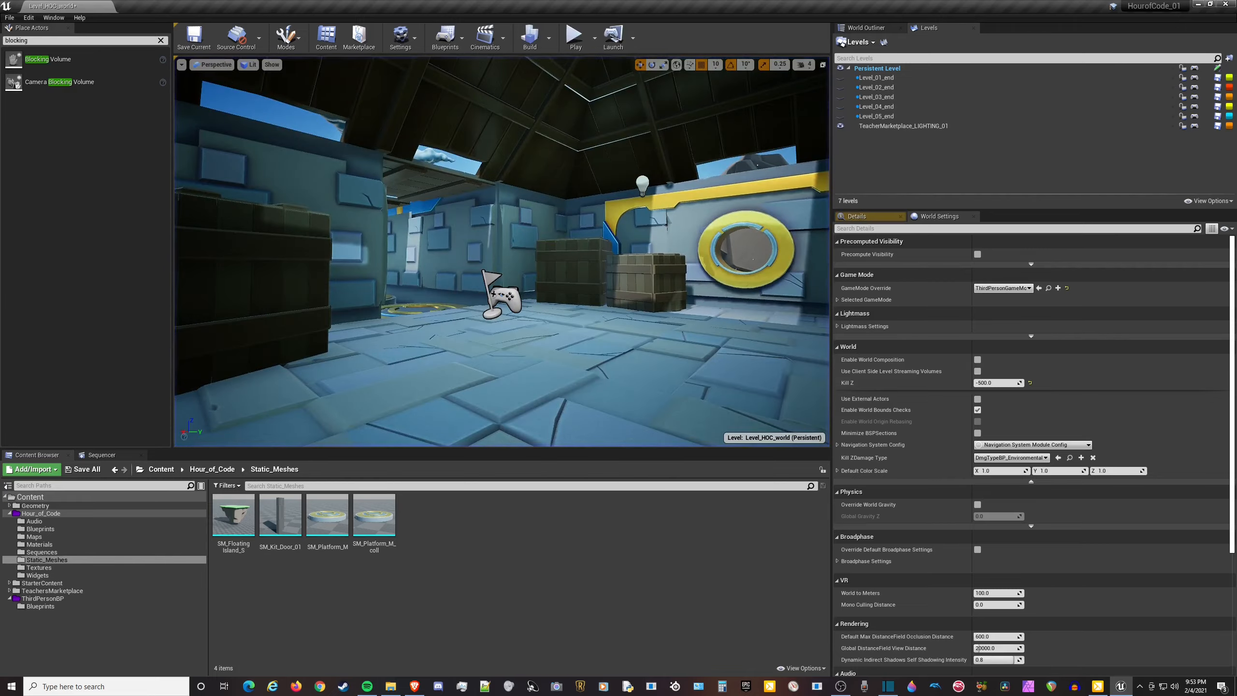
Select the floating floor island in front of the sideways-island corridor and lower it well below the main island's edge.
right_drag(502, 251, 575, 237)
click(614, 235)
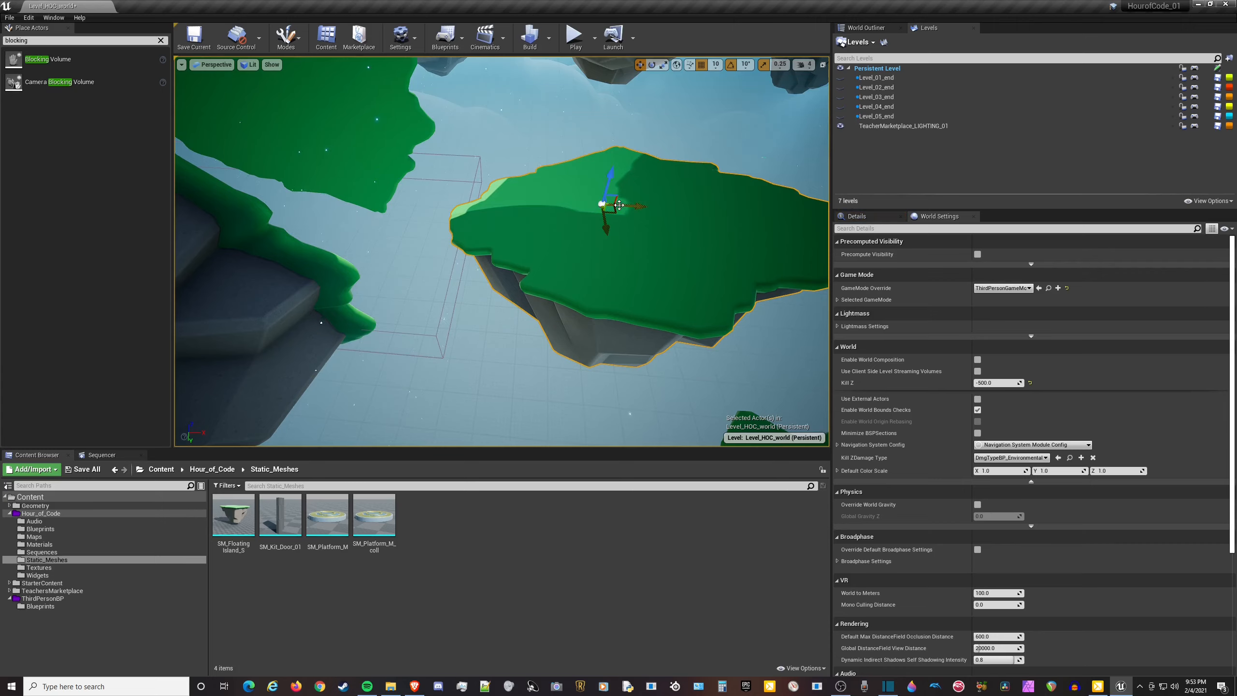
drag(661, 208, 656, 215)
key(w)
right_drag(656, 216, 498, 202)
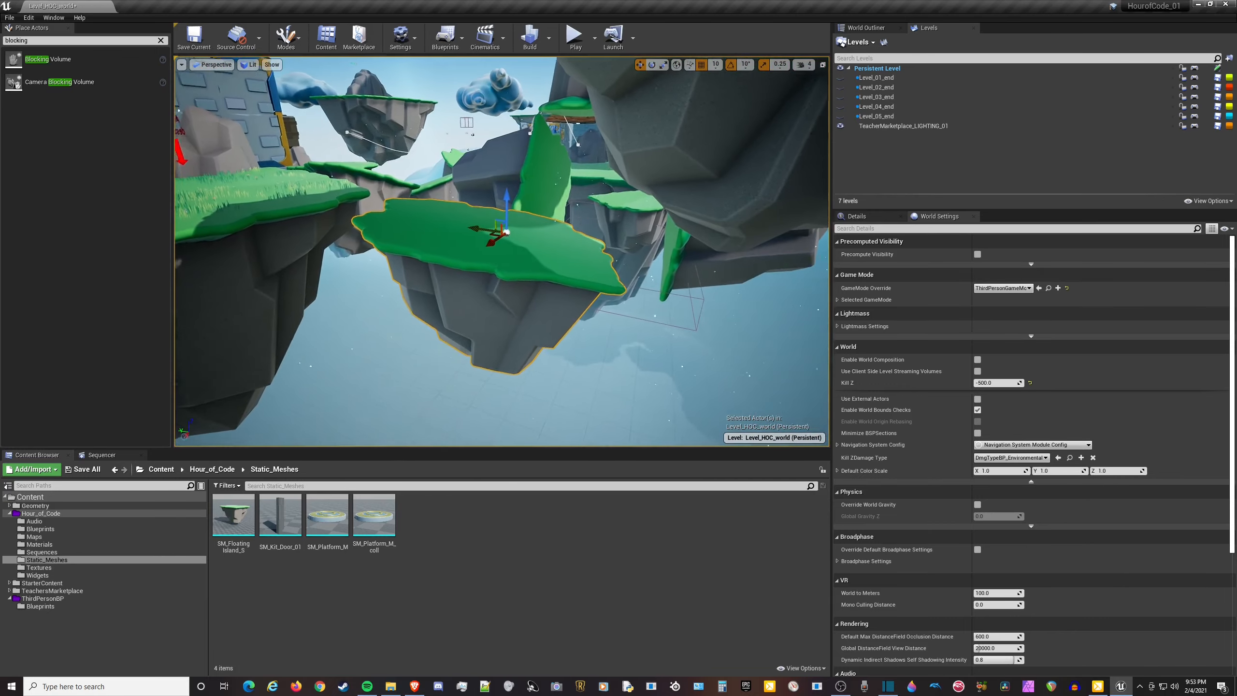
key(e)
drag(524, 189, 500, 307)
key(w)
right_drag(501, 307, 497, 312)
key(w)
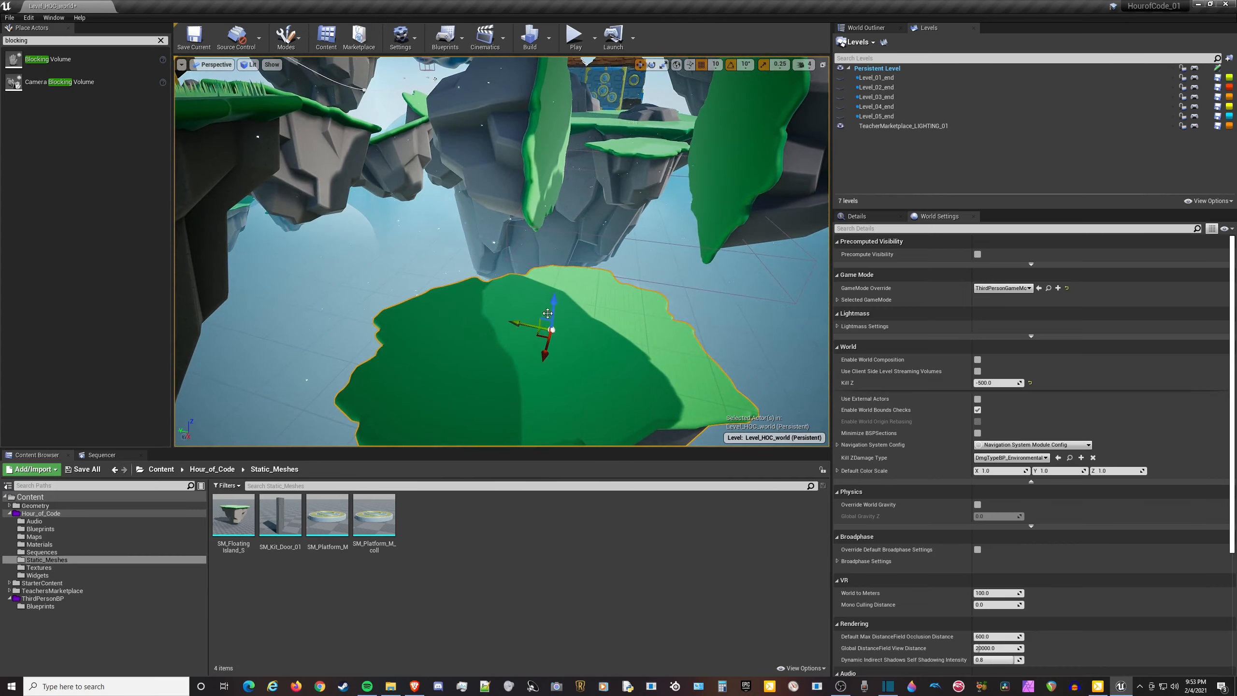
Shift the lowered floor island toward the blocking volume and line it up with the corridor entrance.
drag(548, 314, 553, 293)
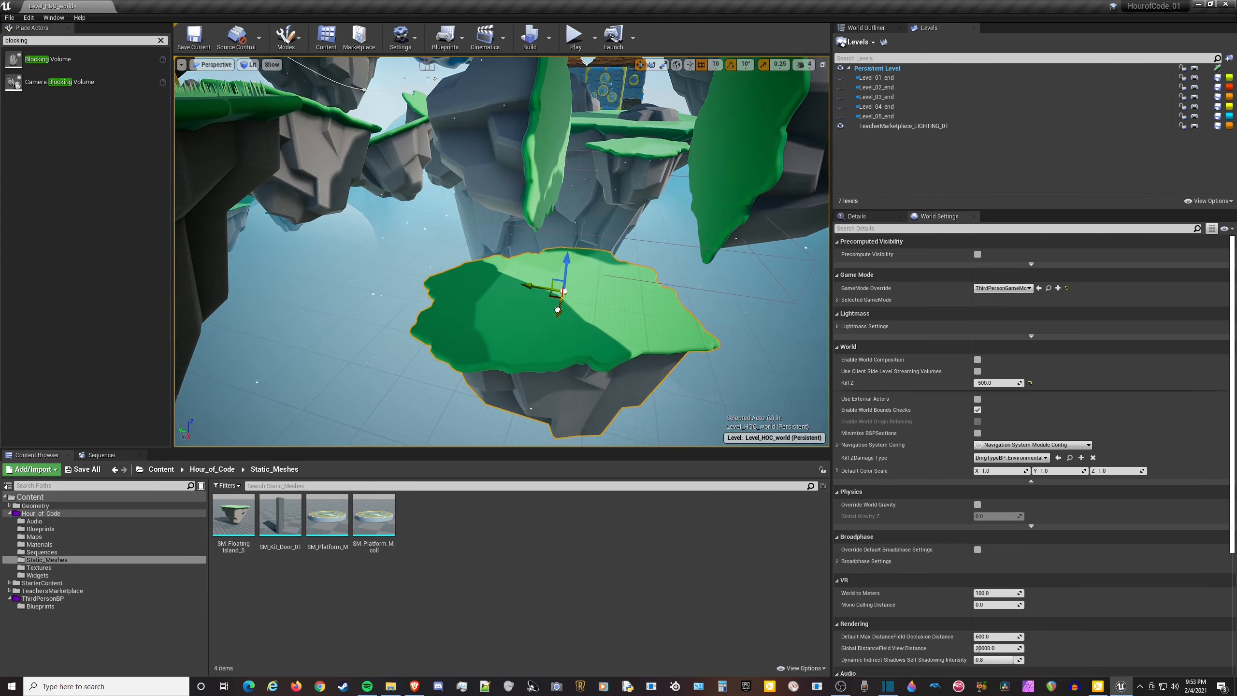
right_drag(553, 295, 653, 299)
key(w)
drag(449, 327, 534, 345)
drag(489, 307, 522, 298)
right_drag(522, 297, 809, 351)
right_drag(459, 326, 390, 300)
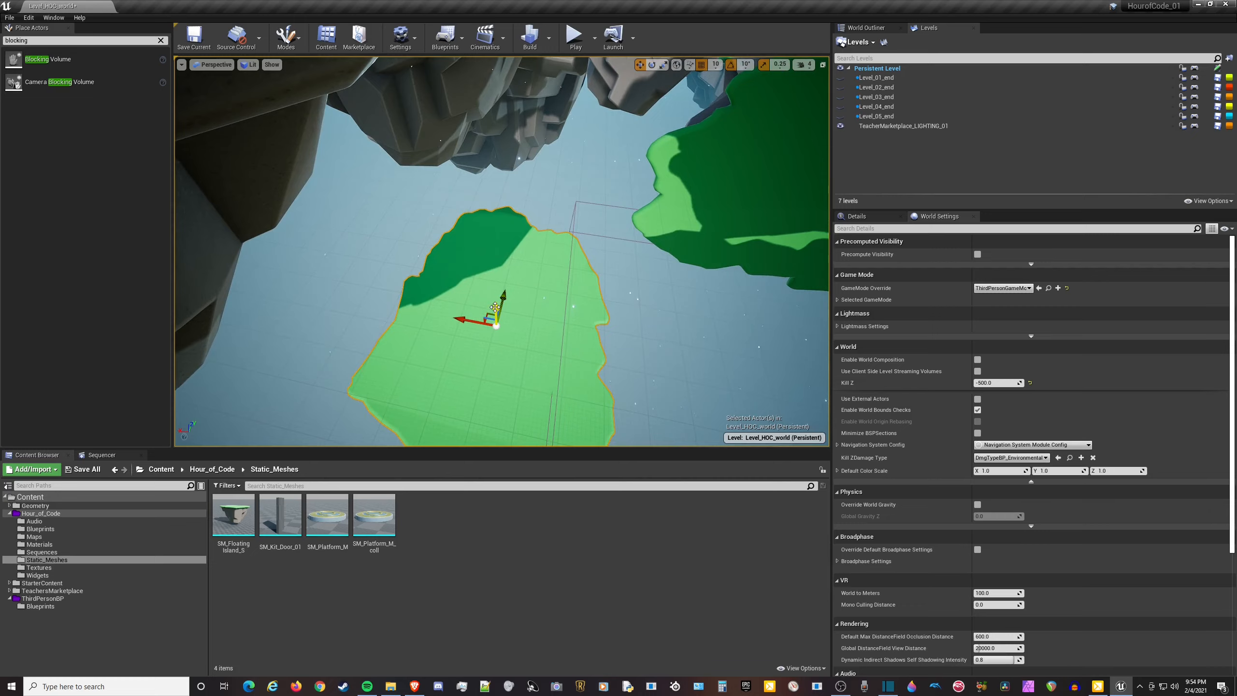
Duplicate the lowered floor island above the original and rotate the copy.
alt+drag(495, 307, 493, 211)
right_drag(525, 144, 536, 98)
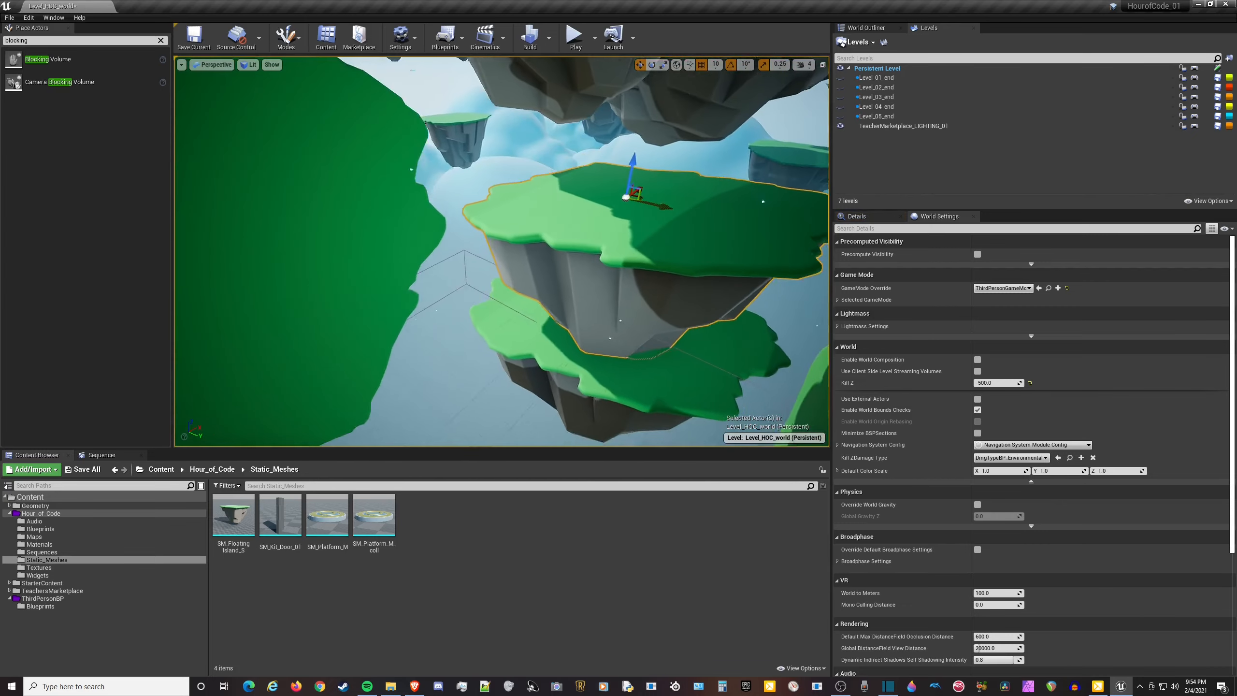
right_drag(682, 194, 750, 196)
right_drag(496, 268, 560, 232)
key(e)
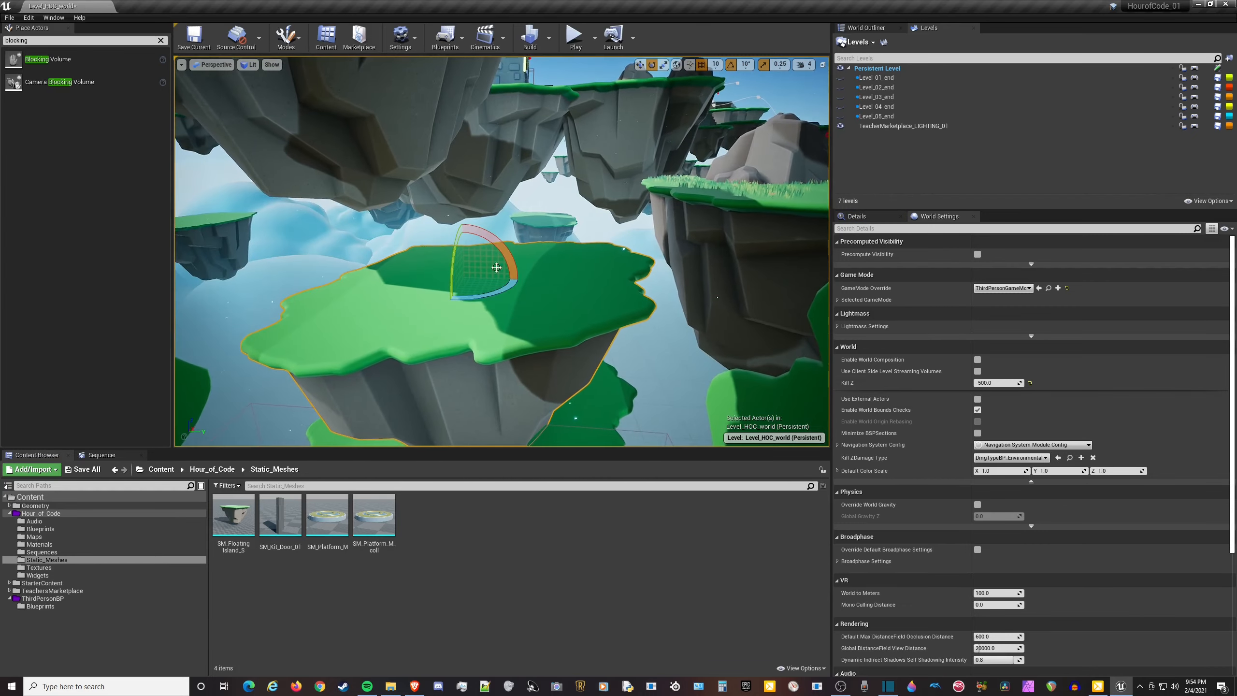
drag(486, 292, 451, 298)
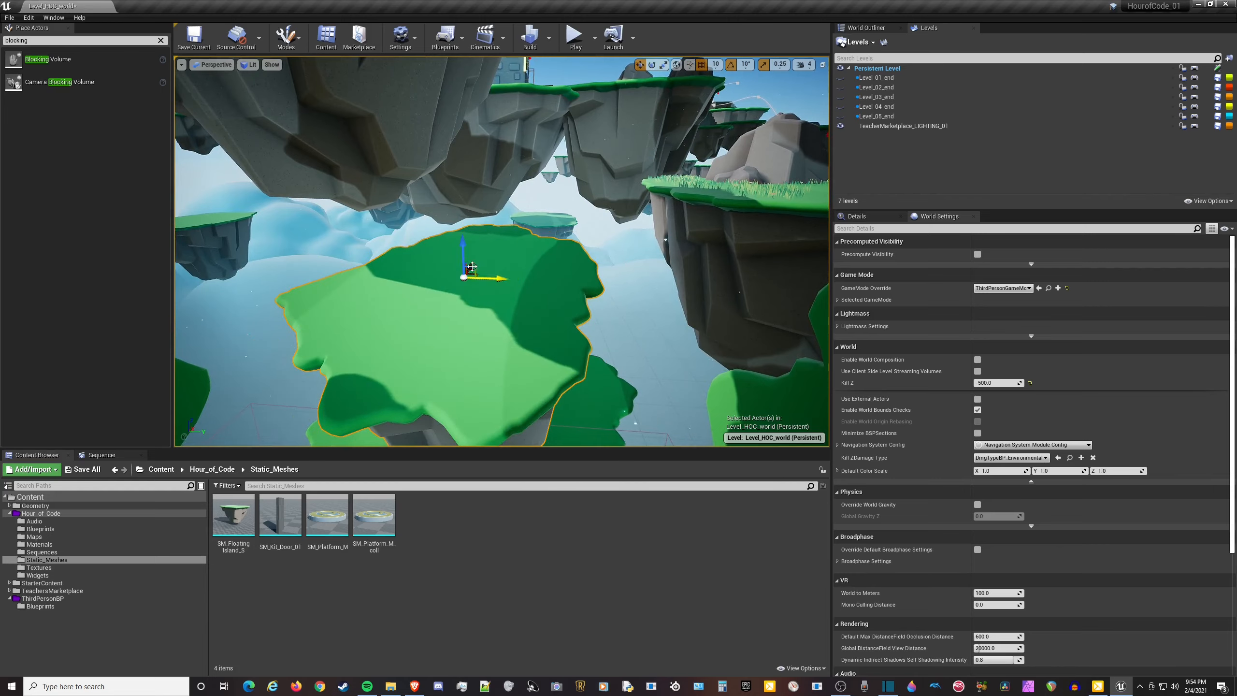
Move the duplicated island off to the side of the lowered floor island, away from the corridor entrance.
right_drag(481, 278, 526, 218)
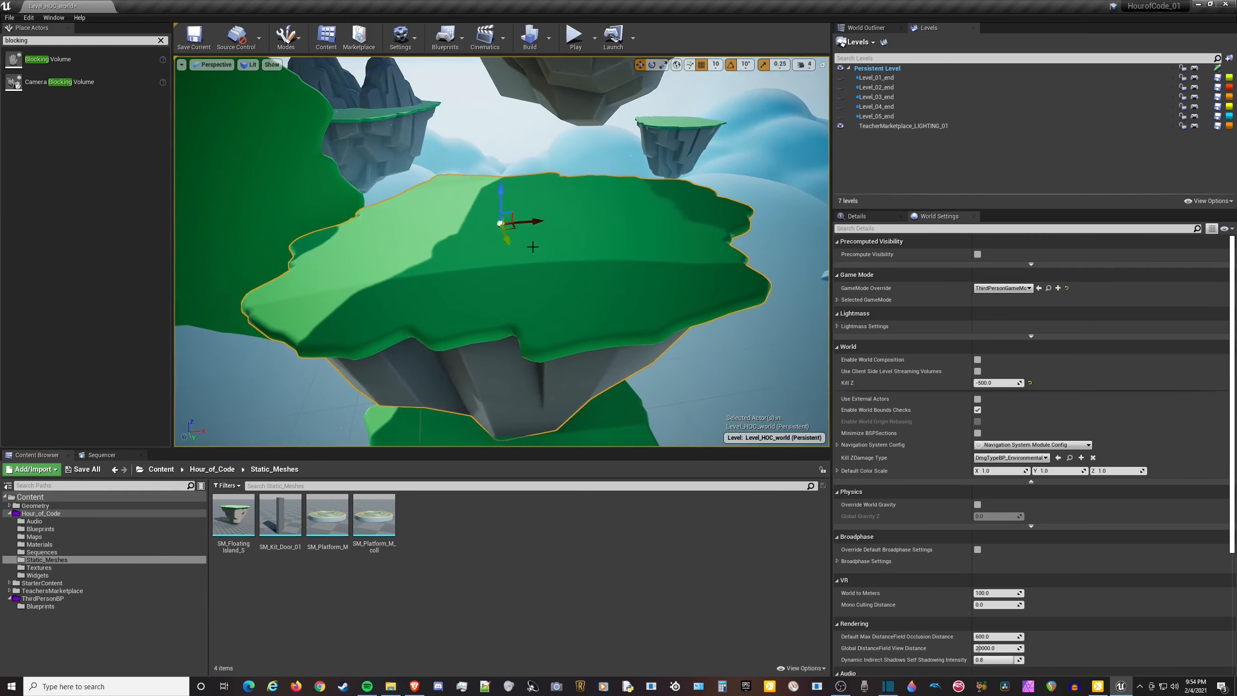
drag(638, 214, 733, 209)
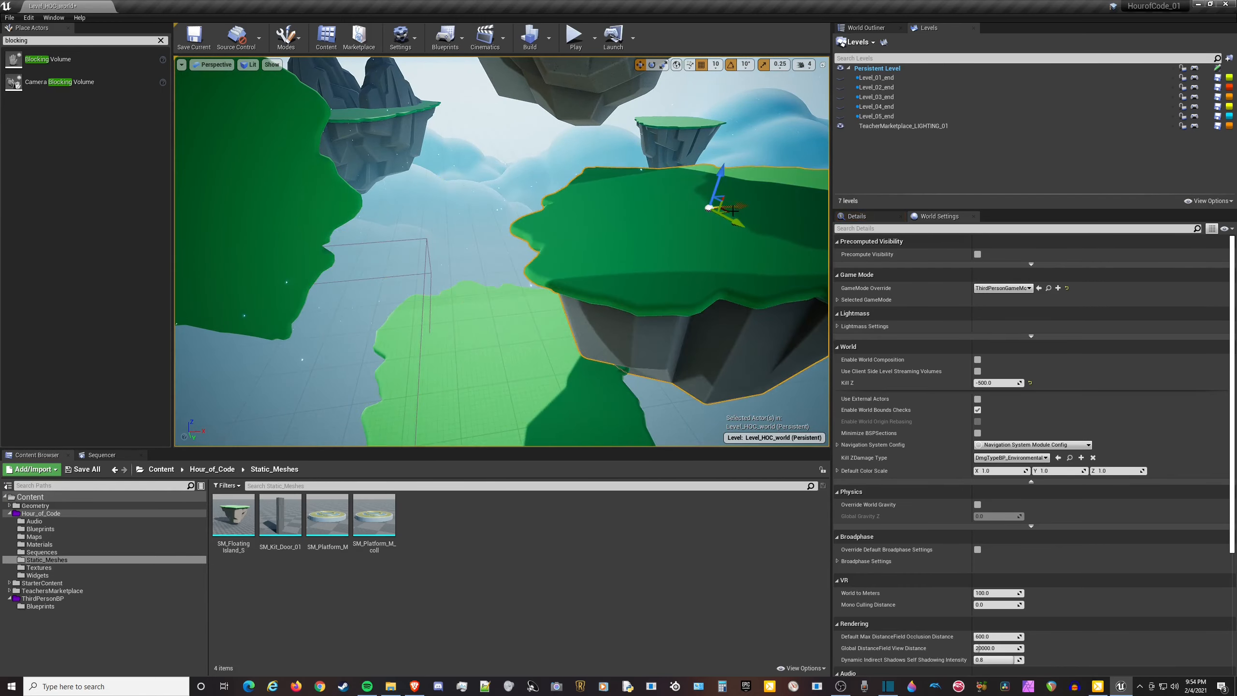
drag(702, 171, 819, 171)
key(w)
alt+drag(548, 173, 609, 219)
drag(540, 237, 605, 232)
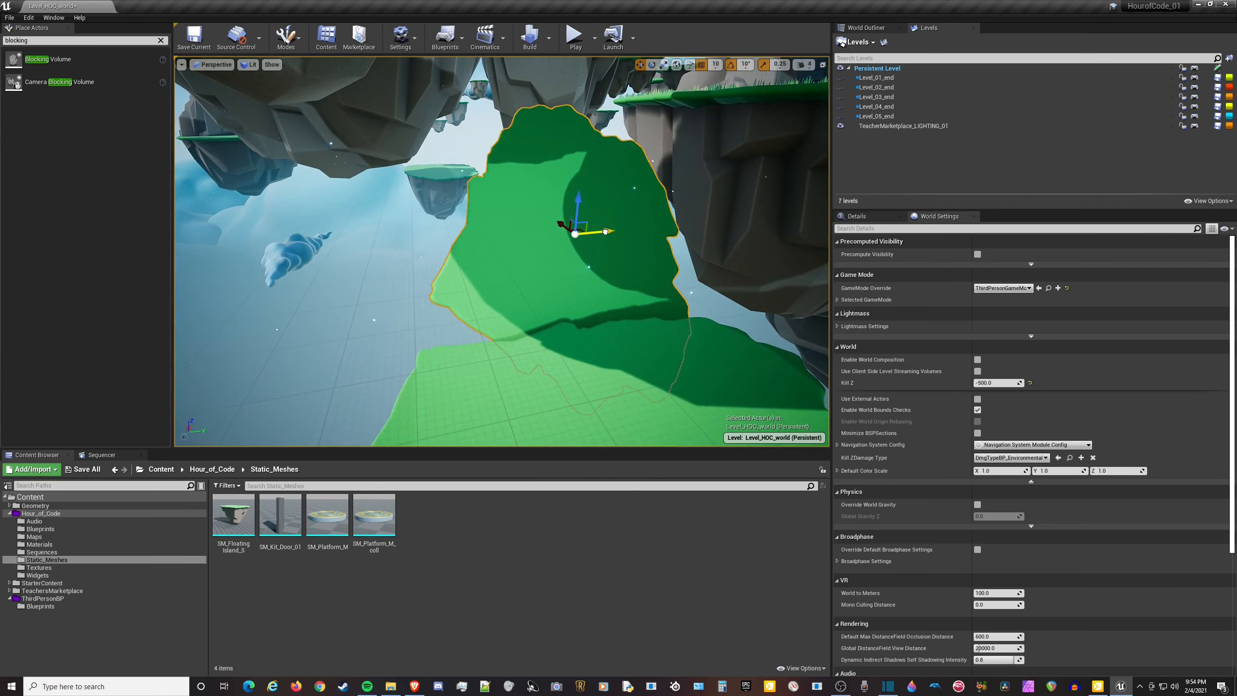
Tilt the duplicated island into a ramp sloping down onto the lowered floor island.
alt+drag(496, 291, 604, 291)
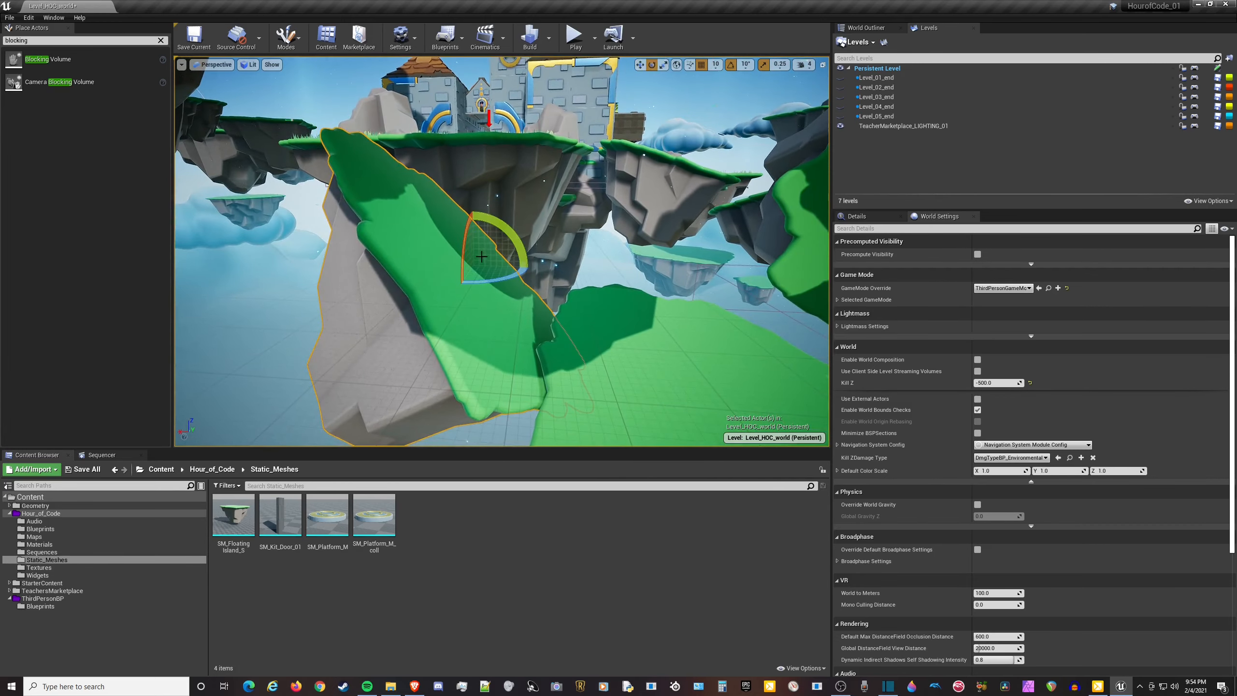
drag(507, 235, 462, 267)
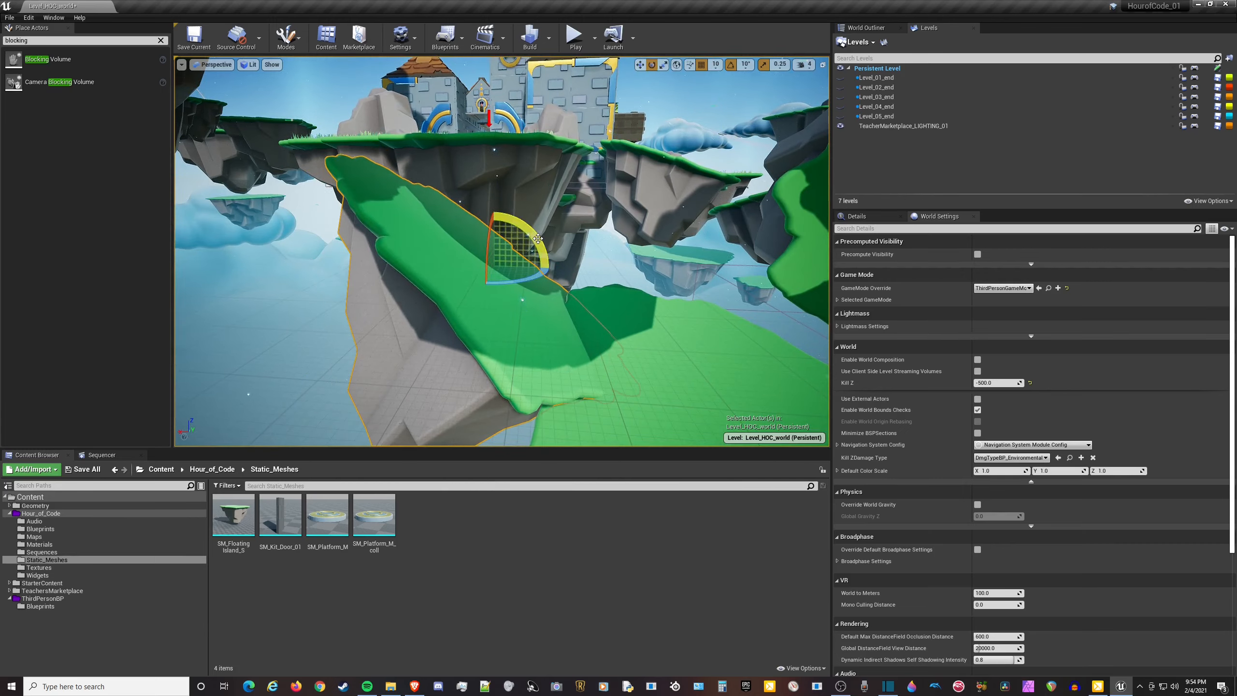
mouse_move(538, 239)
mouse_down()
mouse_move(527, 243)
mouse_move(545, 253)
mouse_up()
key(w)
right_drag(536, 243, 635, 267)
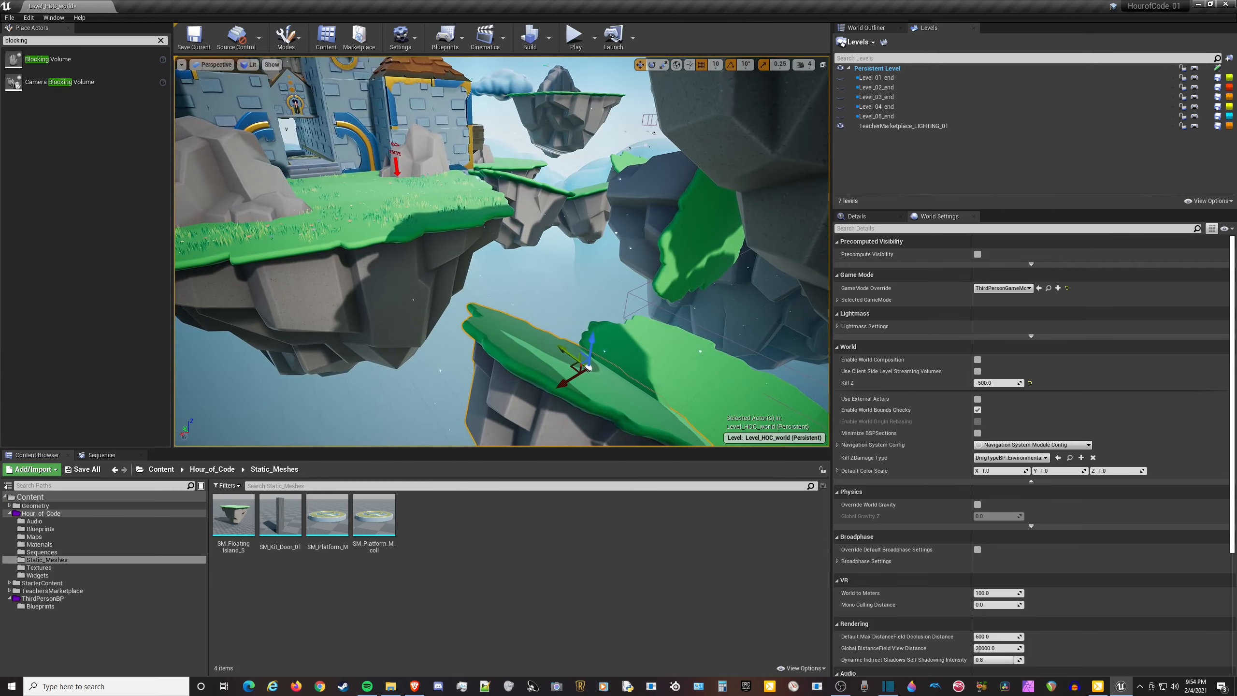
drag(704, 233, 210, 429)
right_drag(210, 428, 420, 291)
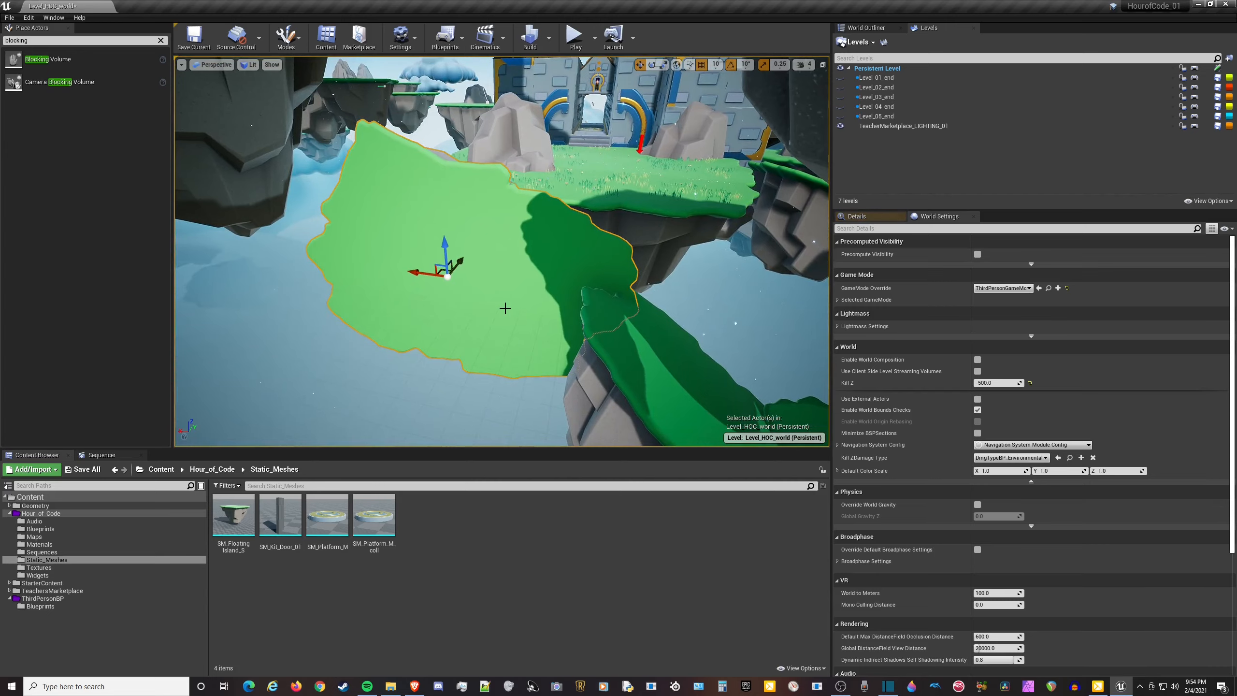
key(Delete)
Duplicate the sloped ramp island away from the original, then raise and rotate the copy.
right_drag(585, 340, 636, 352)
click(603, 345)
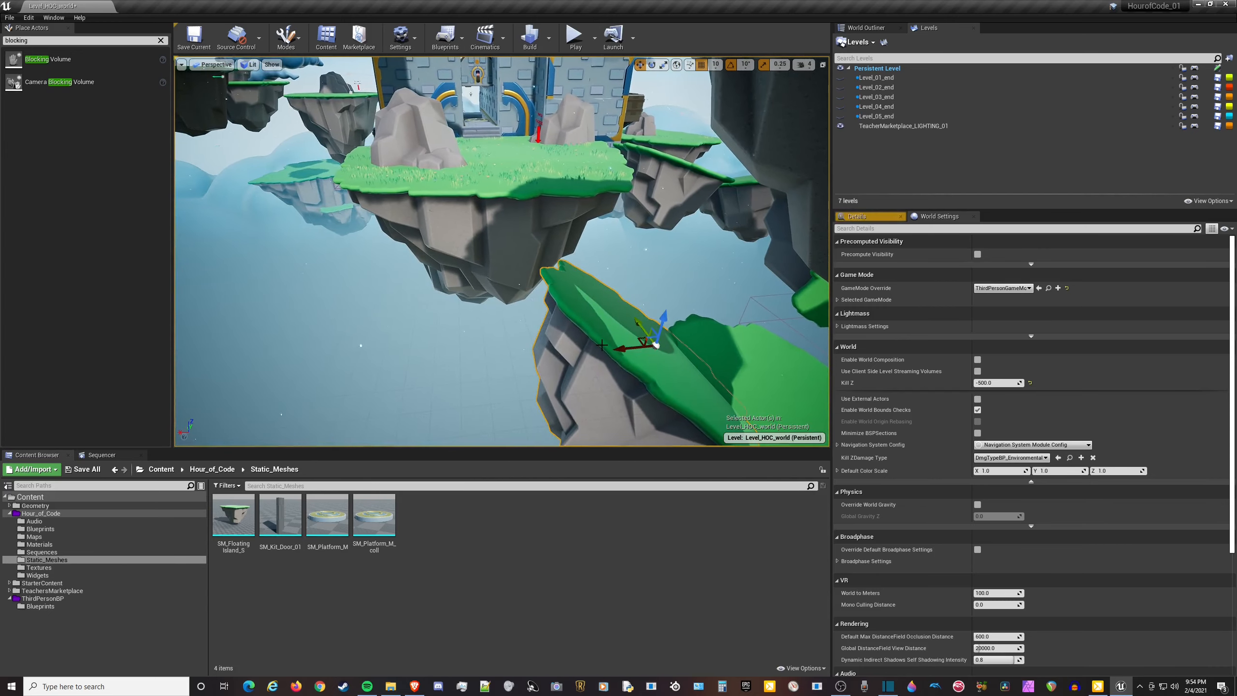
alt+drag(625, 350, 319, 393)
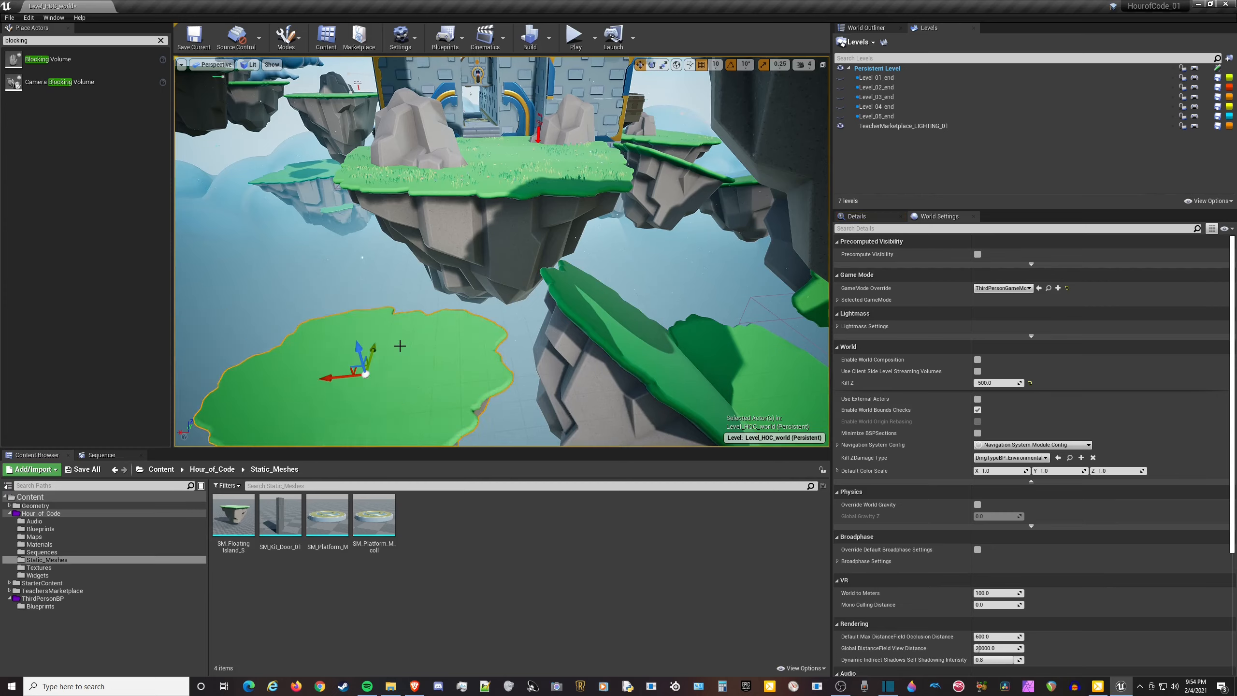
drag(354, 349, 360, 227)
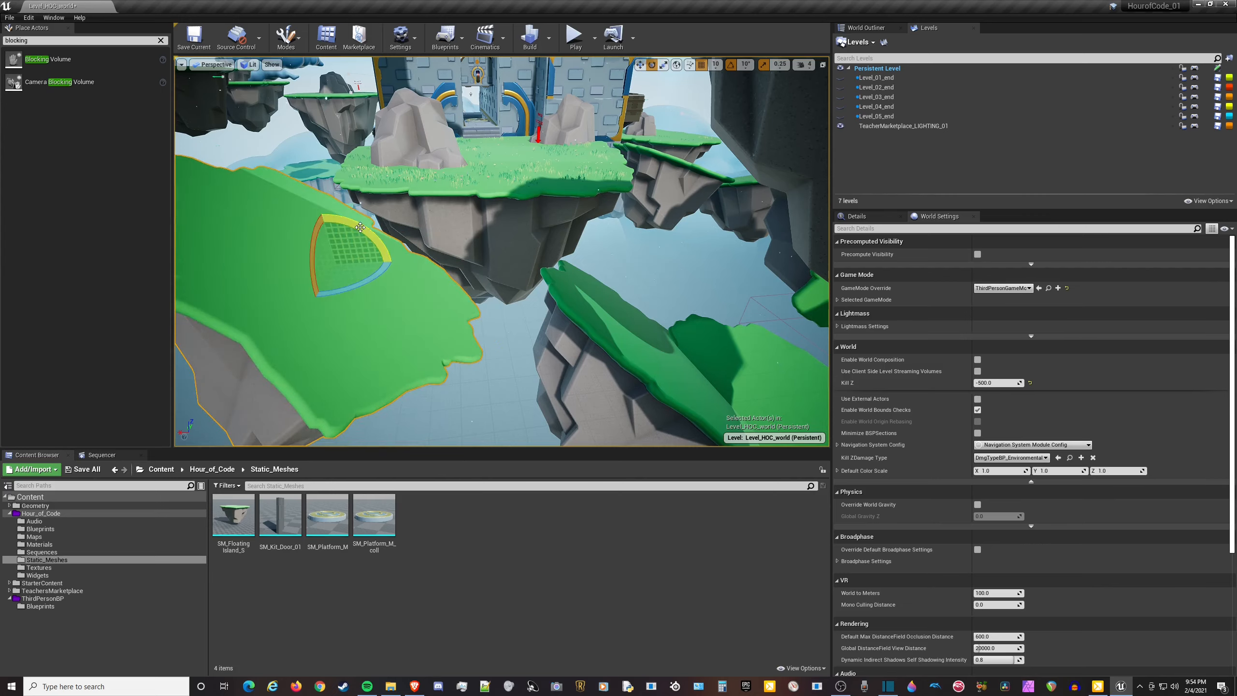
drag(304, 268, 408, 290)
Position the second sloped island between the main island's grassy edge and the upper end of the first ramp.
right_drag(435, 271, 253, 273)
right_drag(536, 243, 452, 303)
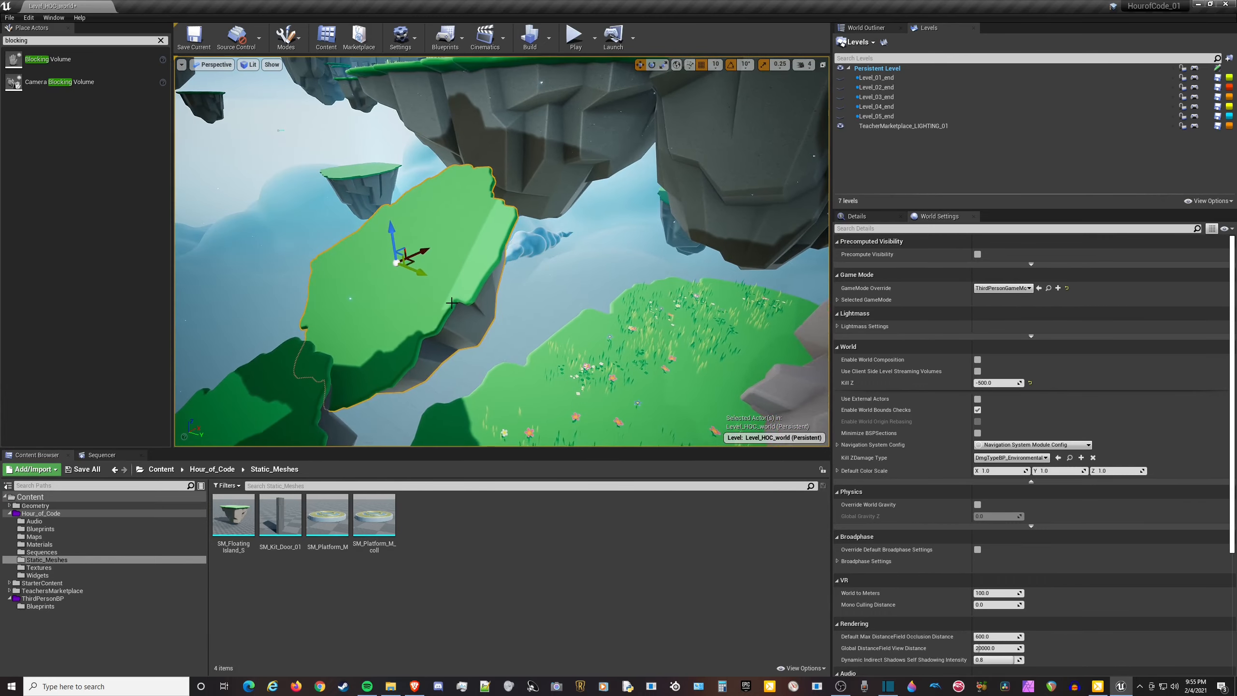
right_drag(401, 220, 455, 189)
drag(522, 249, 493, 237)
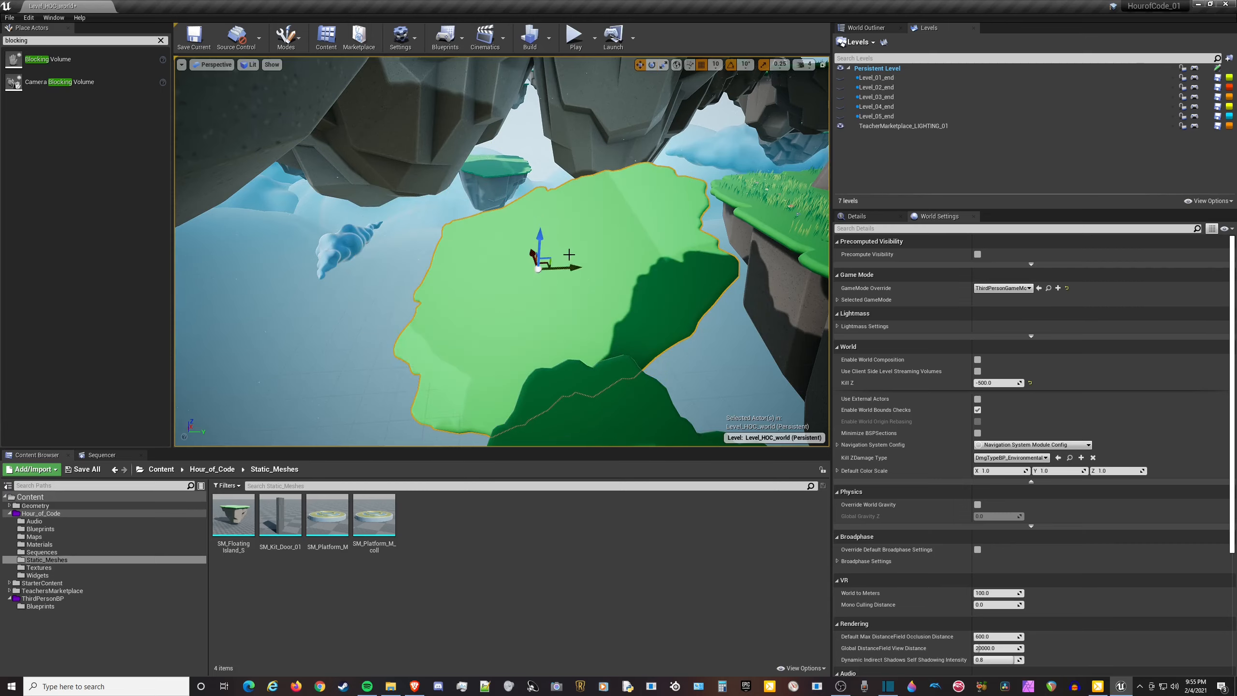
drag(576, 265, 581, 269)
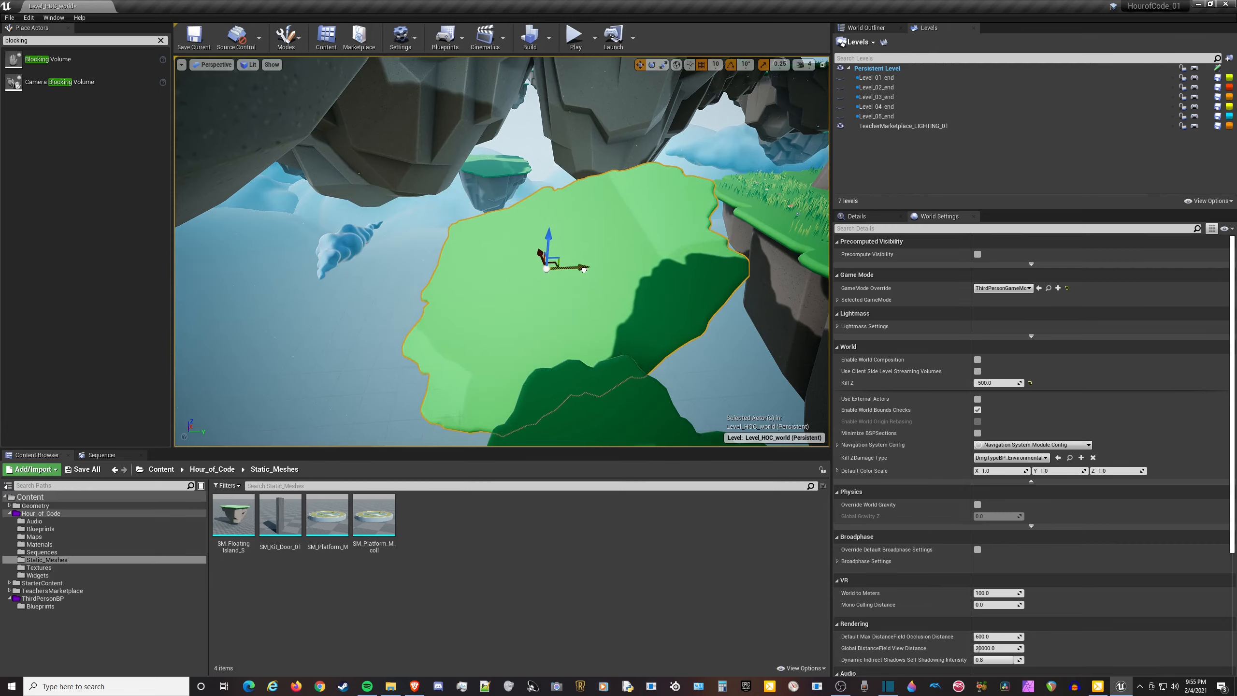
Play-test running from the main island down over the sloped islands to the lowered floor island and corridor, and end the session.
right_drag(584, 269, 604, 355)
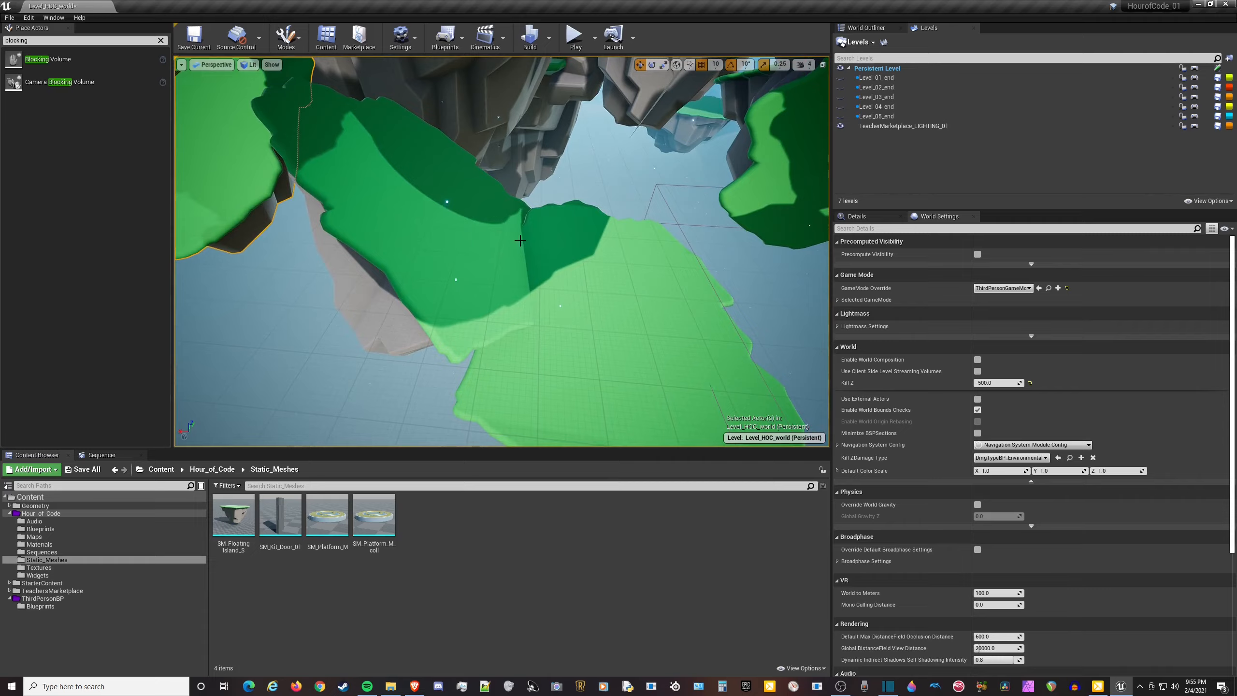
mouse_move(538, 272)
right_down()
mouse_move(529, 226)
mouse_move(529, 278)
right_up()
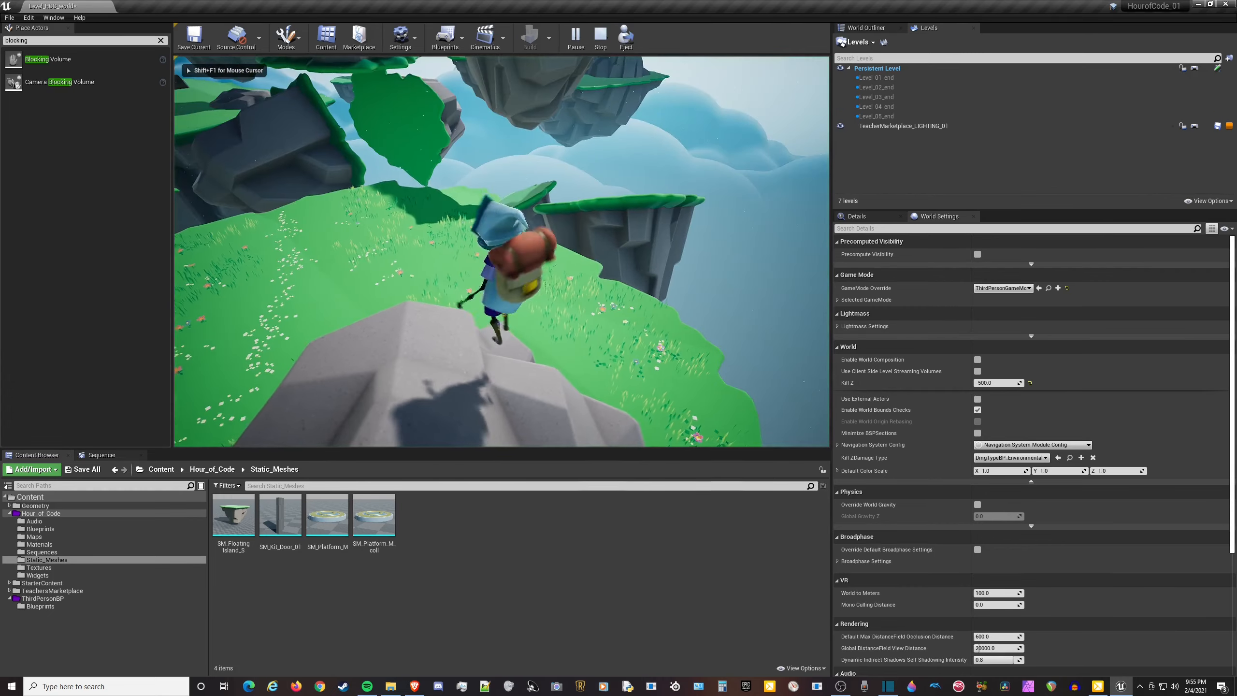
key(w)
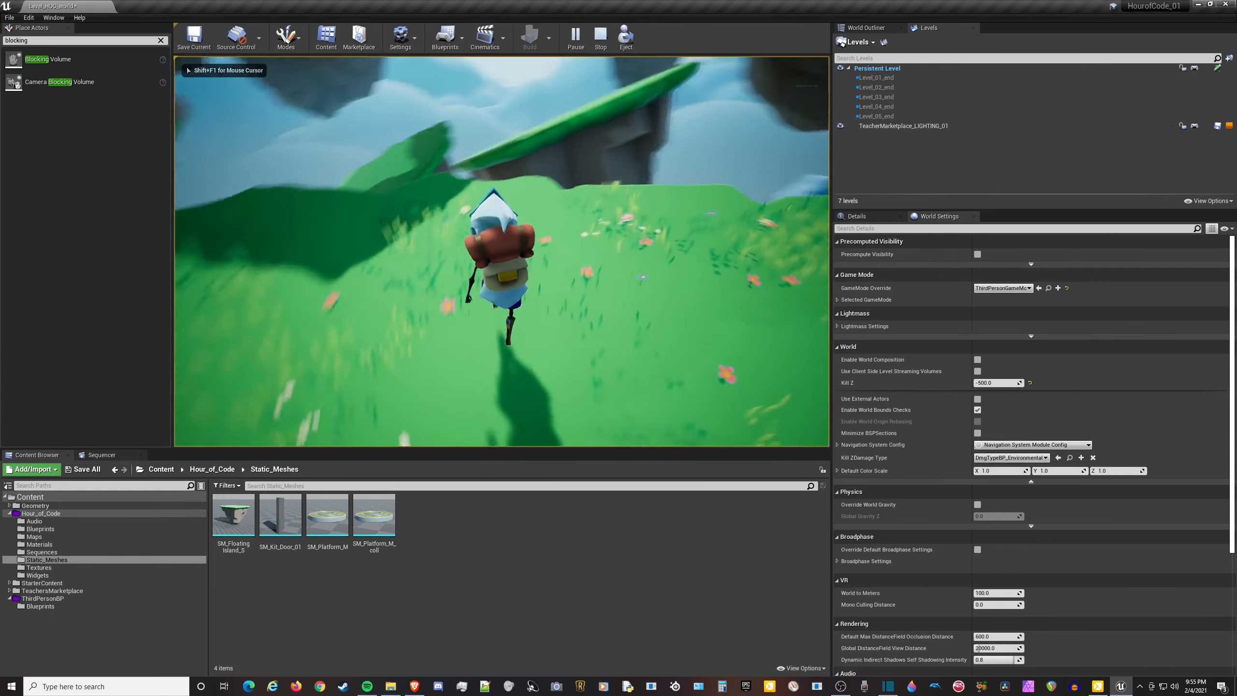
key(space)
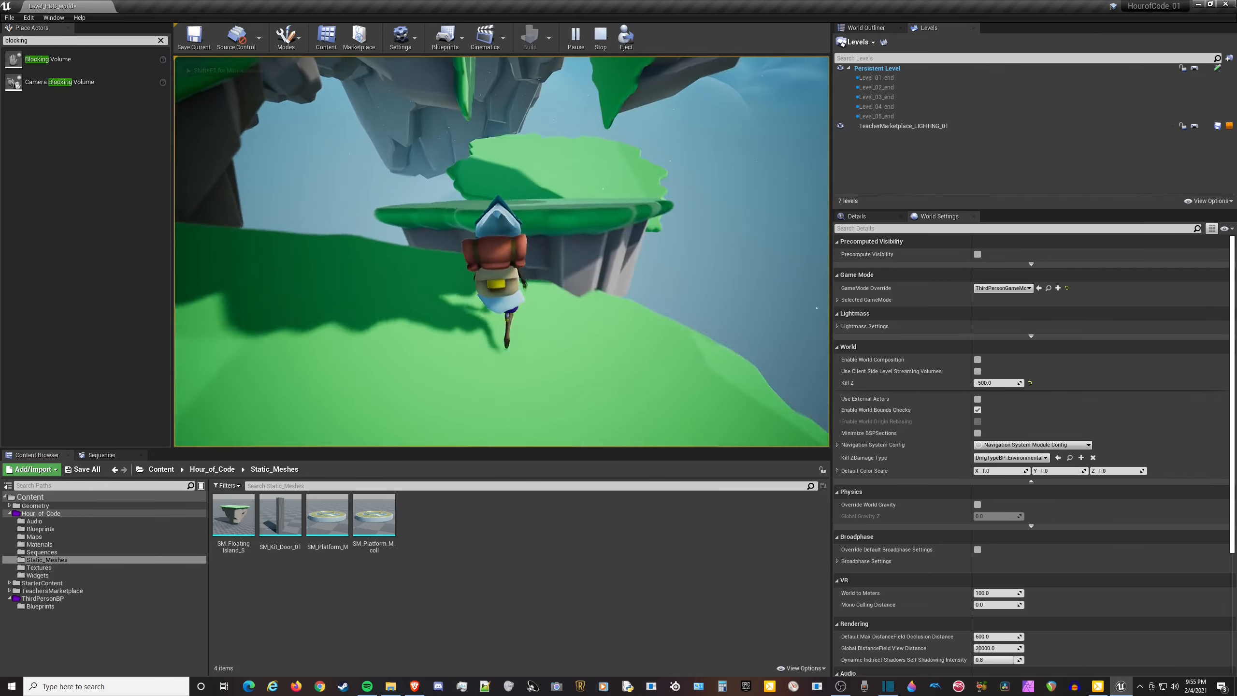
key(space)
key(w)
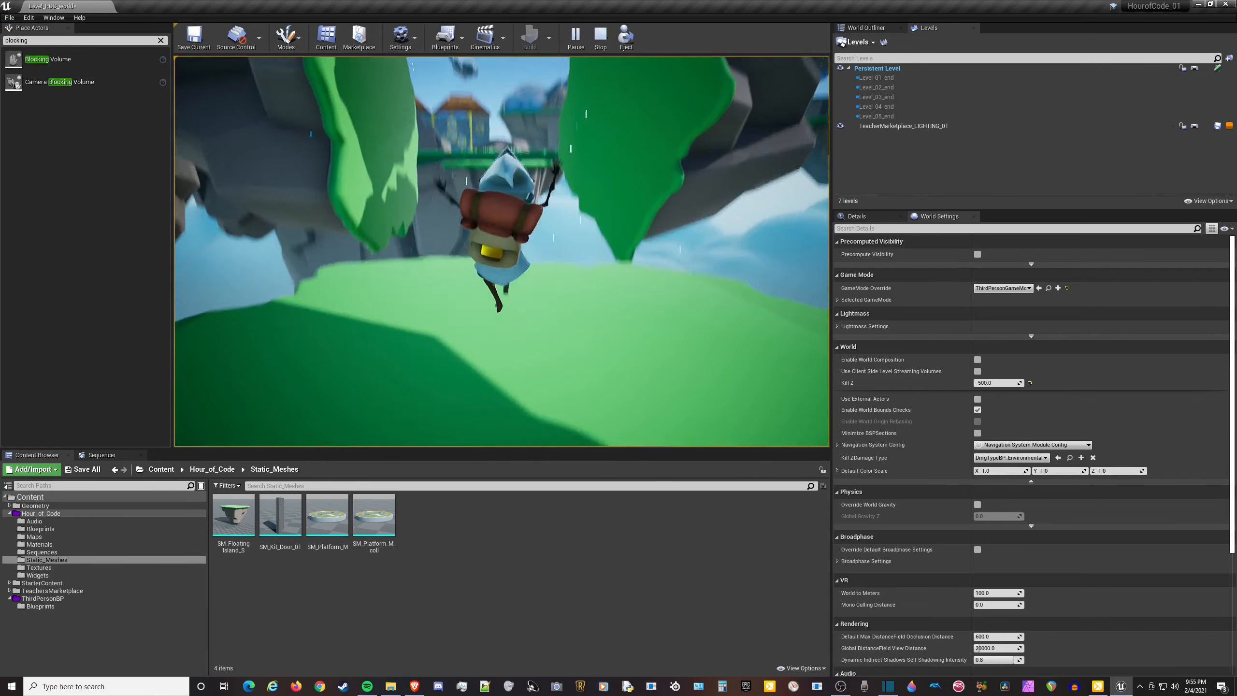
key(space)
key(space)
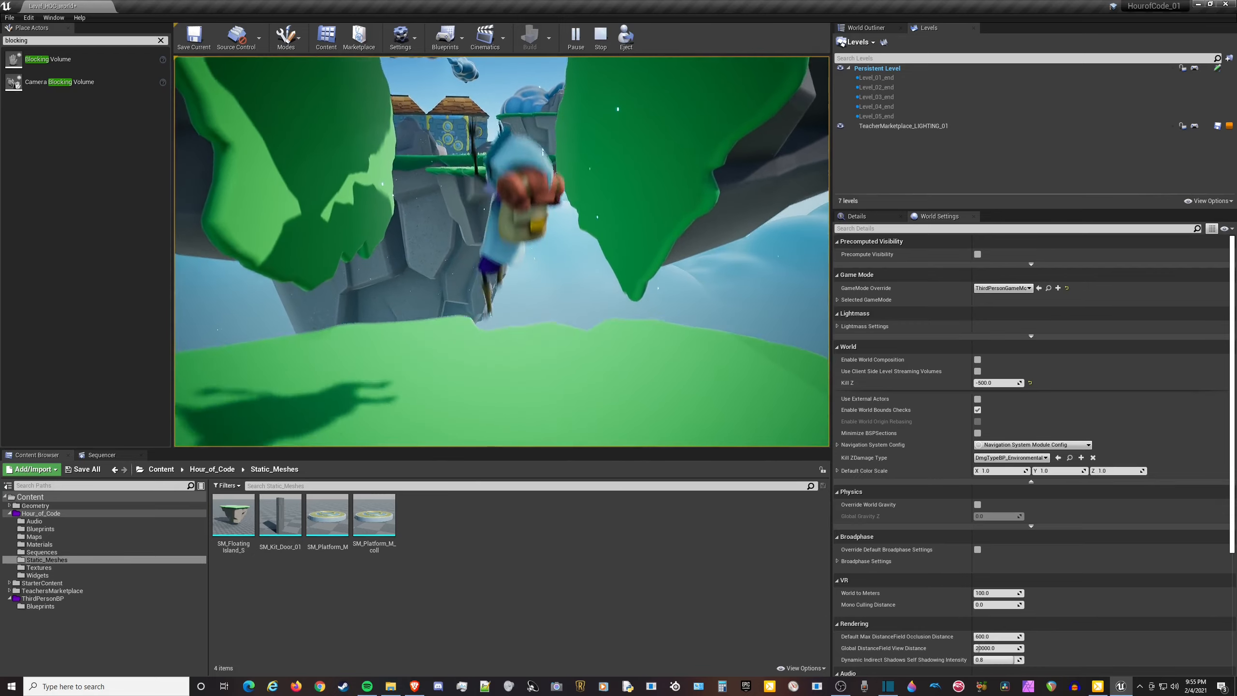
key(Escape)
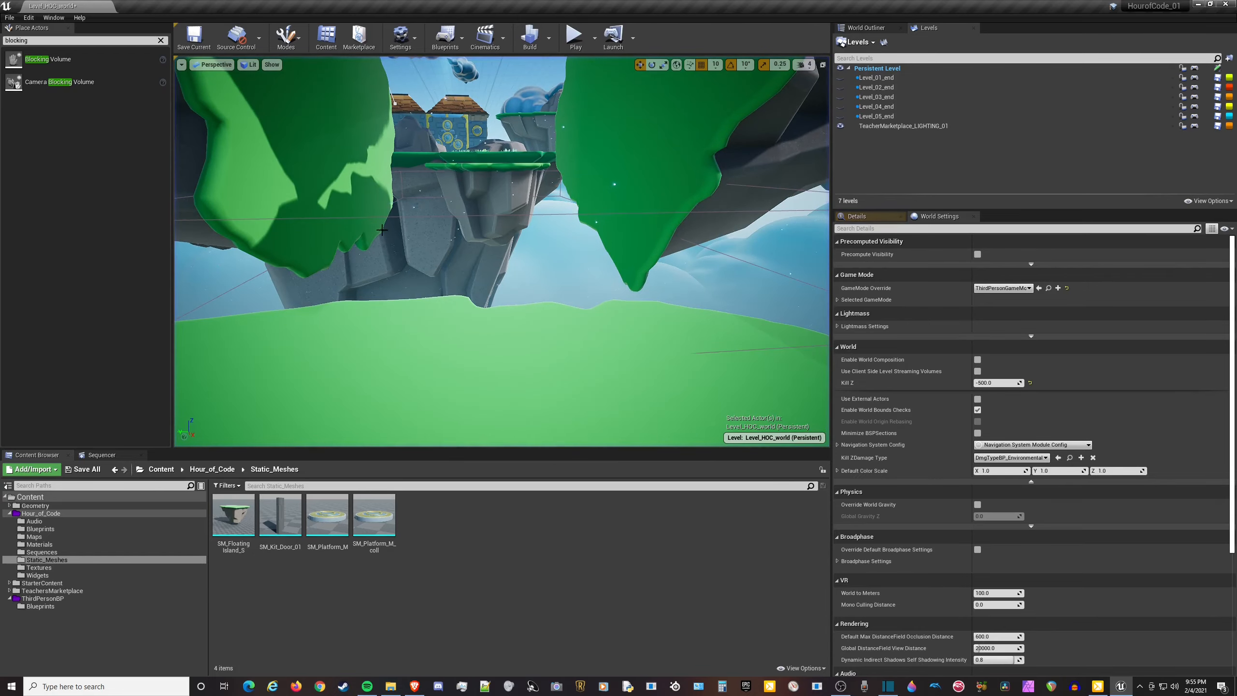
Adjust the floor island's height where the lower end of the sloped ramp island meets it.
right_drag(382, 230, 411, 199)
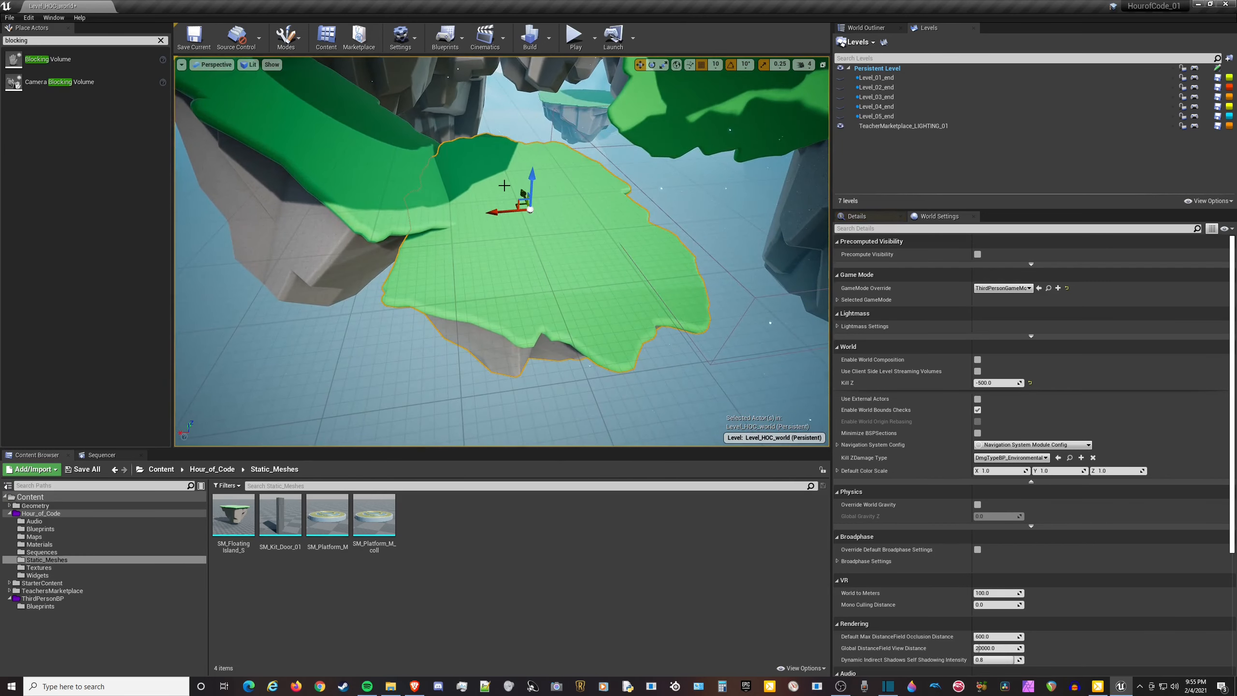
drag(533, 182, 526, 178)
right_drag(498, 64, 499, 63)
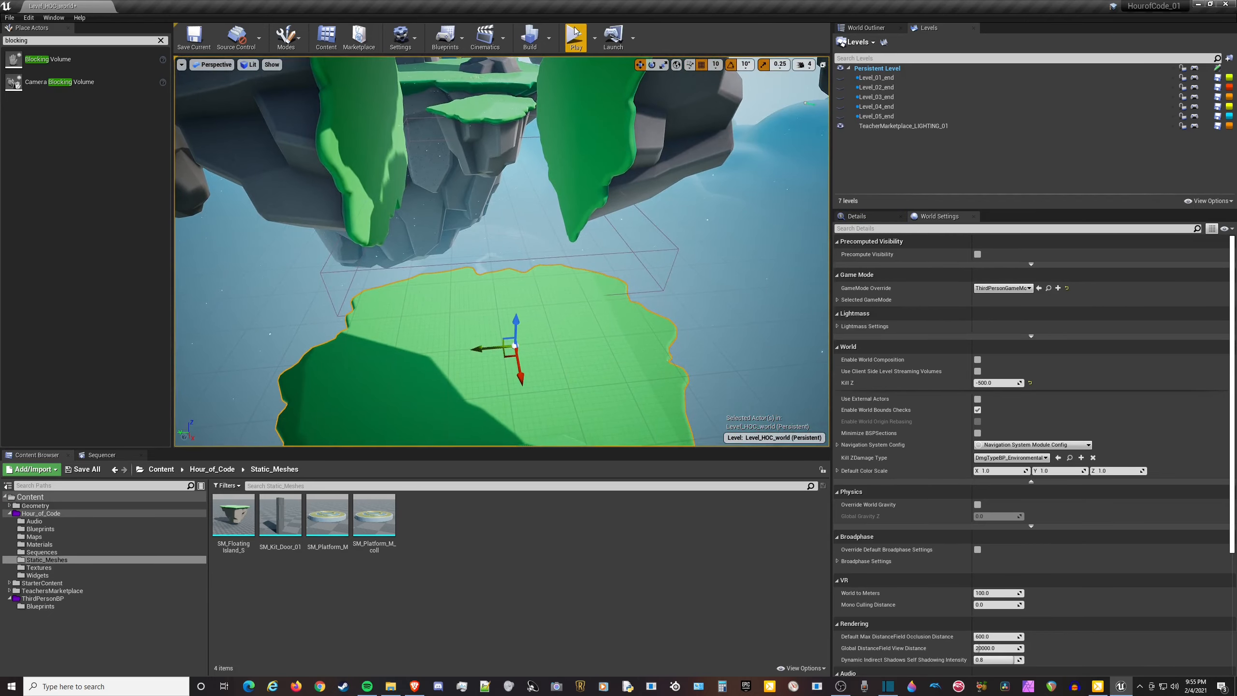
Play-test running and jumping from the ramp onto the floor island and toward the corridor, and end the session.
key(alt+p)
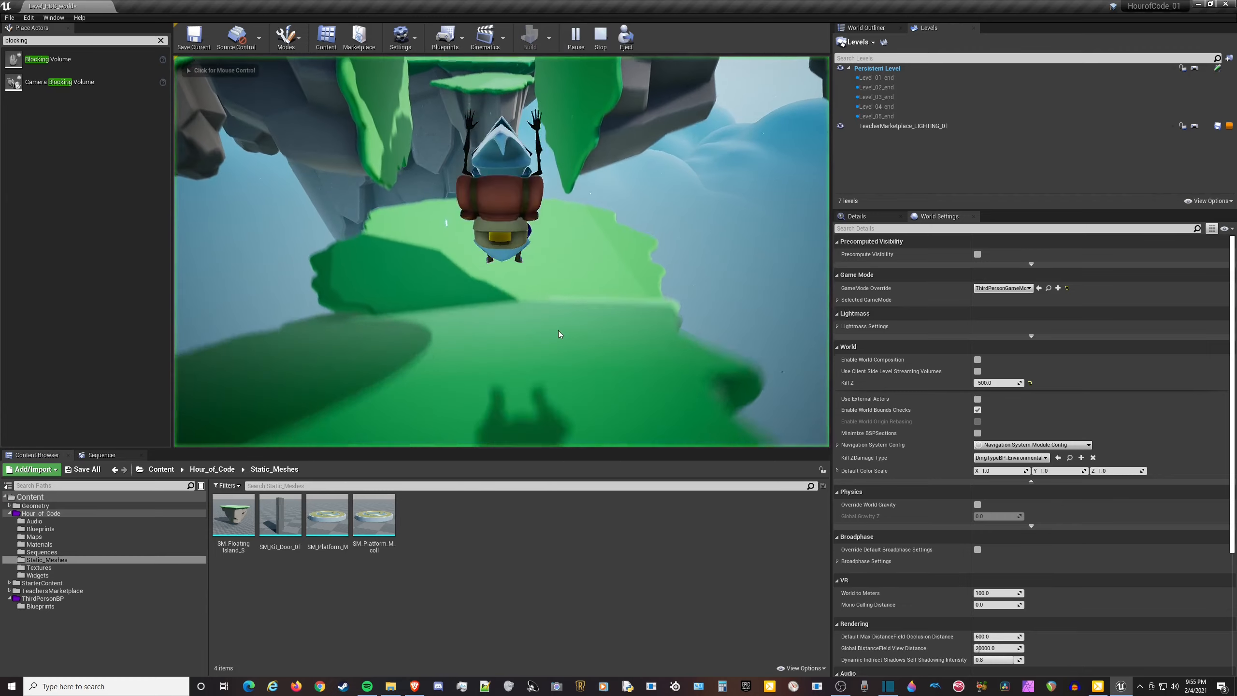
key(w)
key(space)
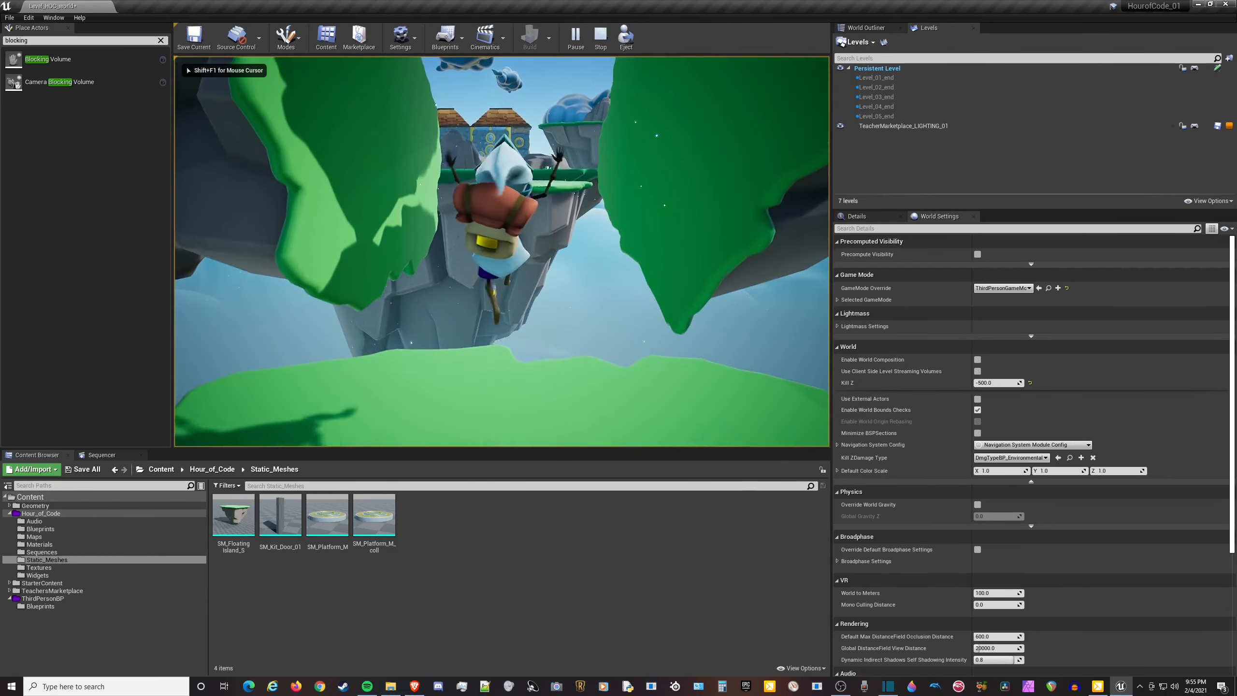
key(w)
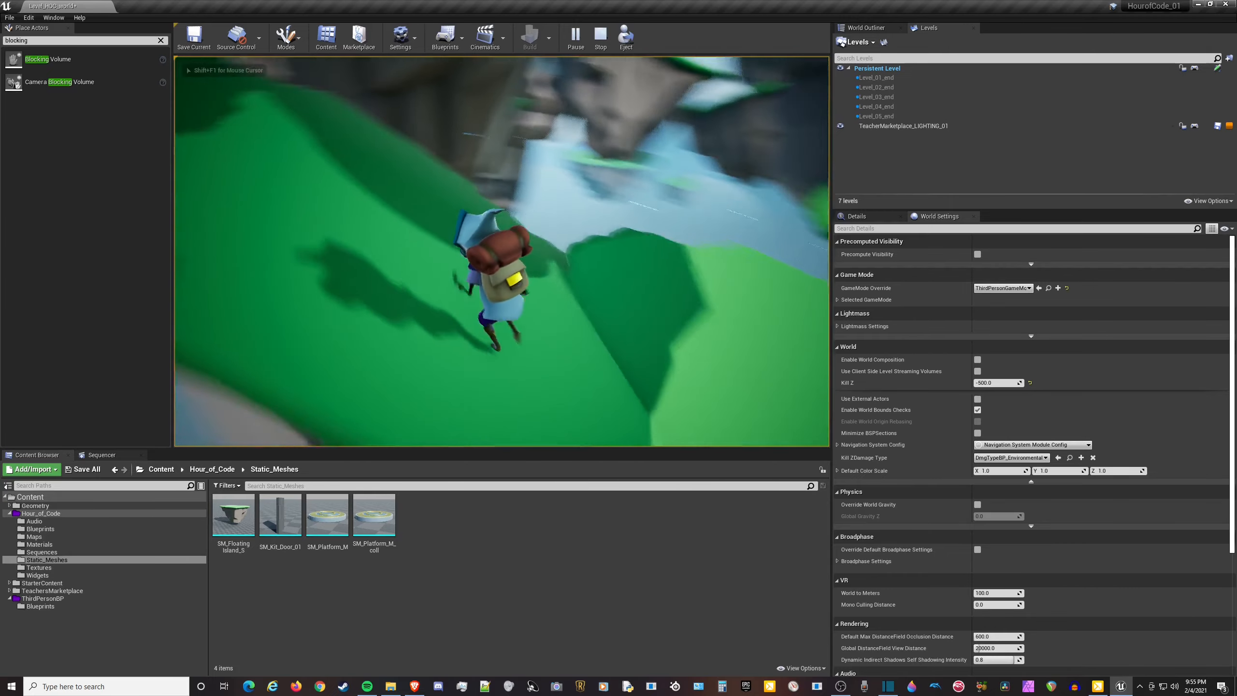
key(w)
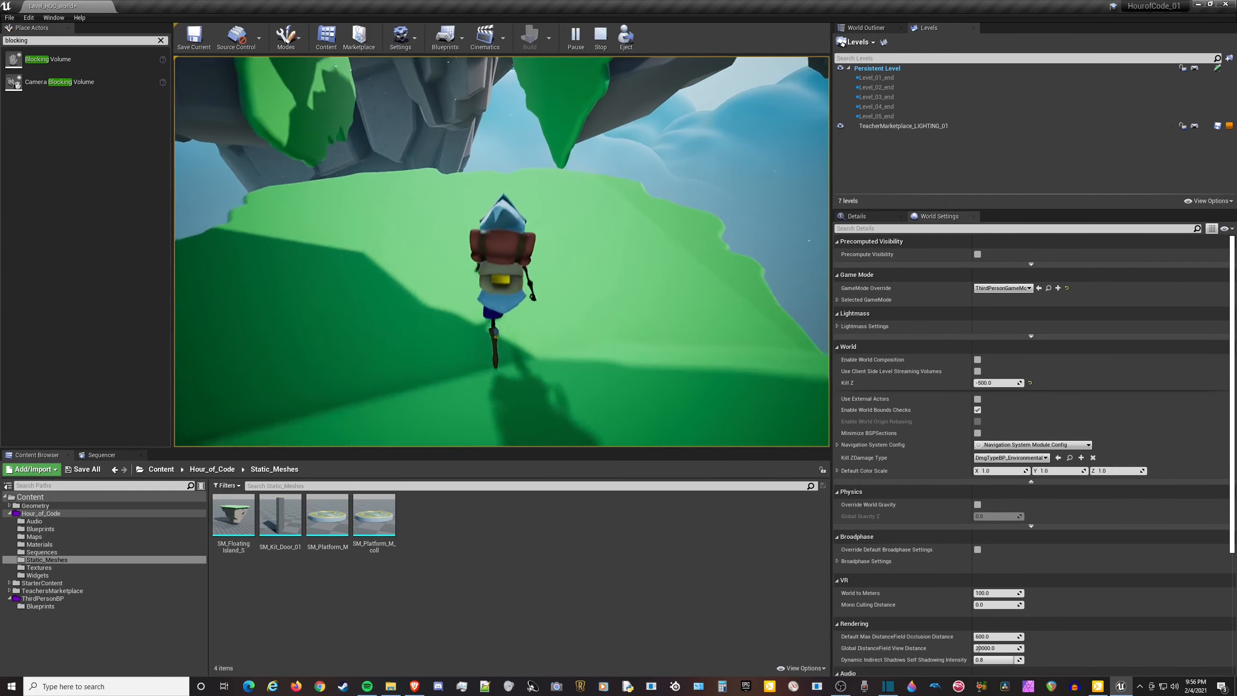
key(w)
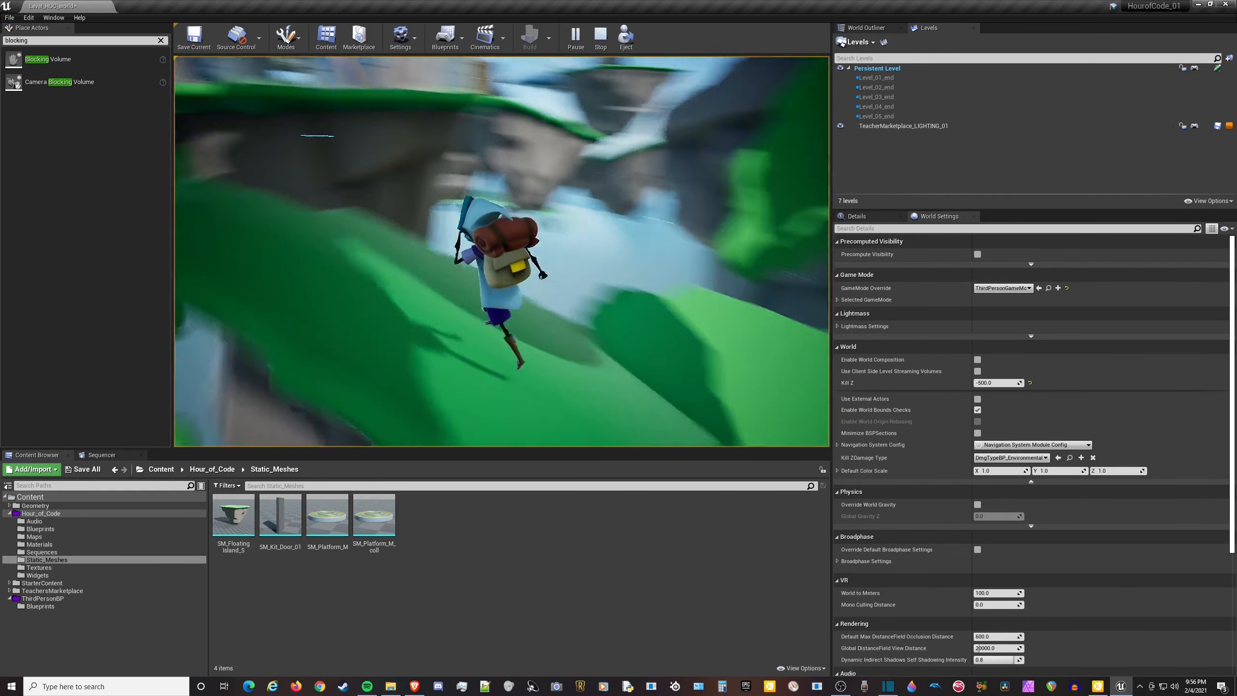
key(w)
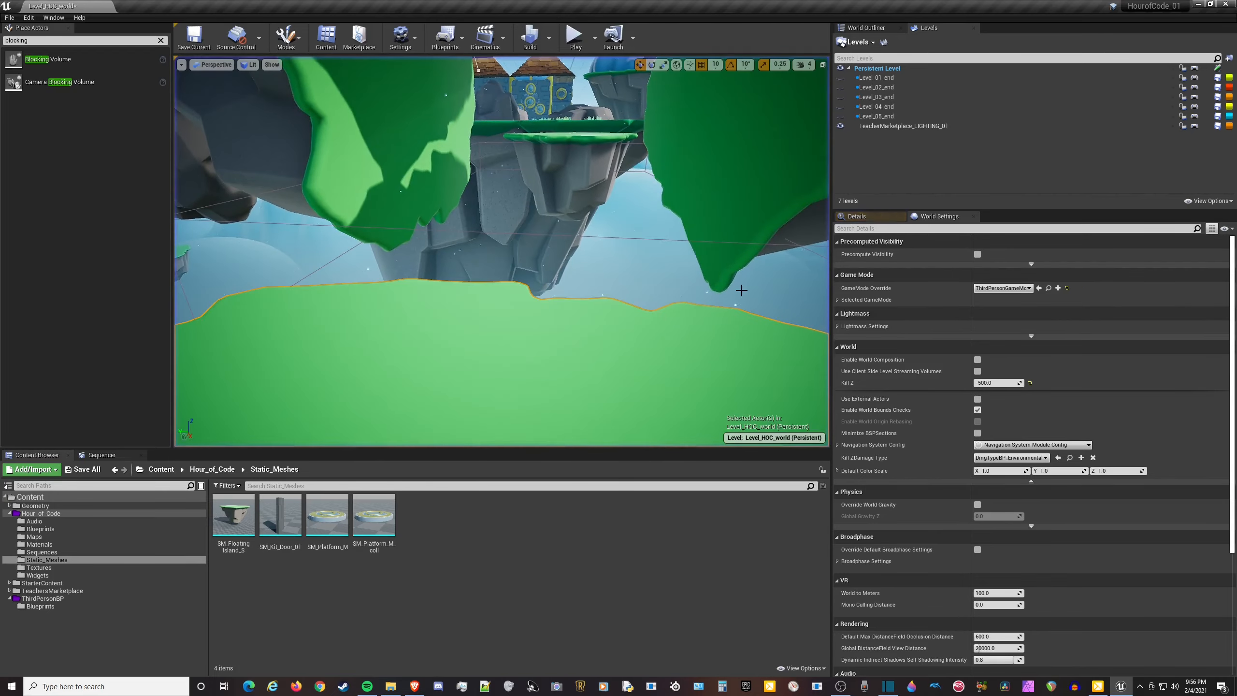
key(Escape)
Fine-tune the floor island's height again to line it up with the ramp and the corridor entrance.
key(f)
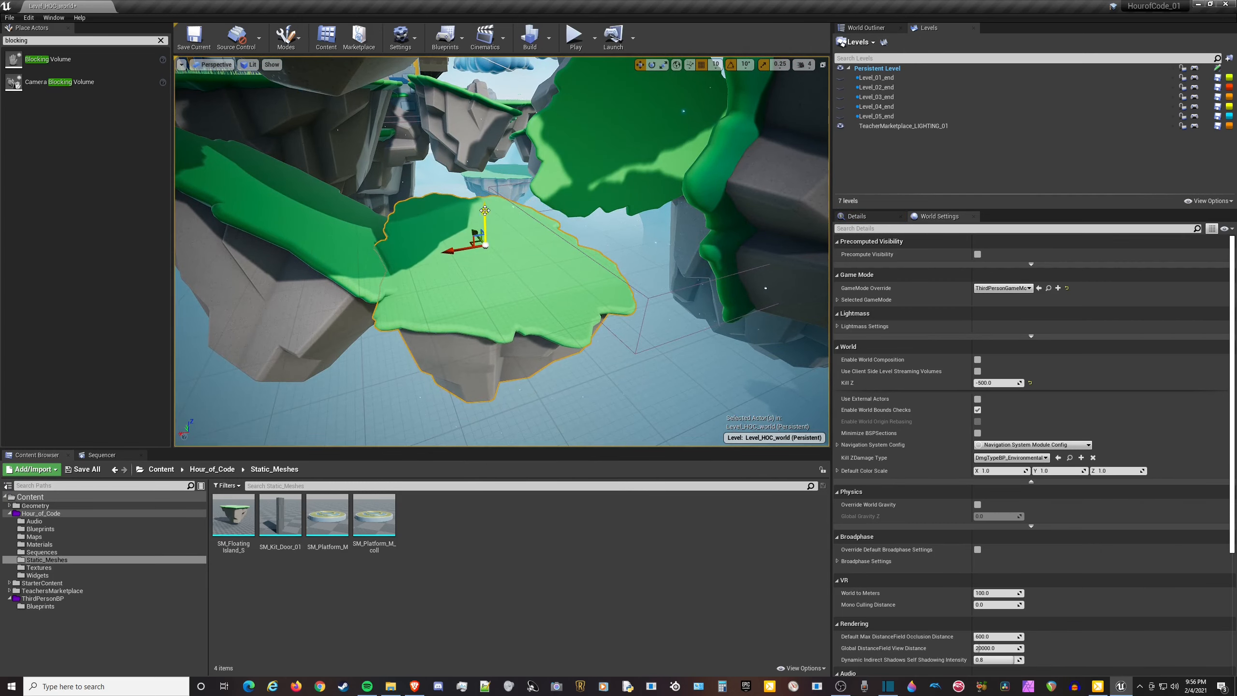
right_drag(485, 211, 668, 258)
key(s)
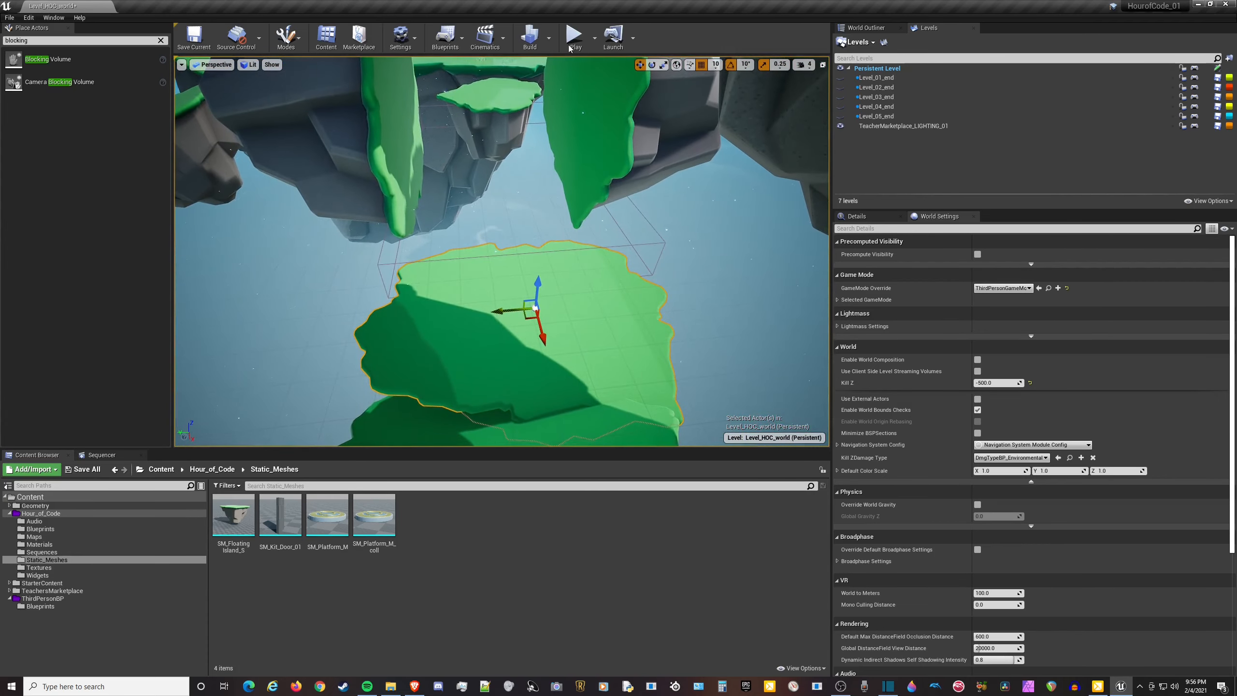
Play-test the route from the ramp over the floor island and through the sideways-island corridor to the far island.
key(alt+p)
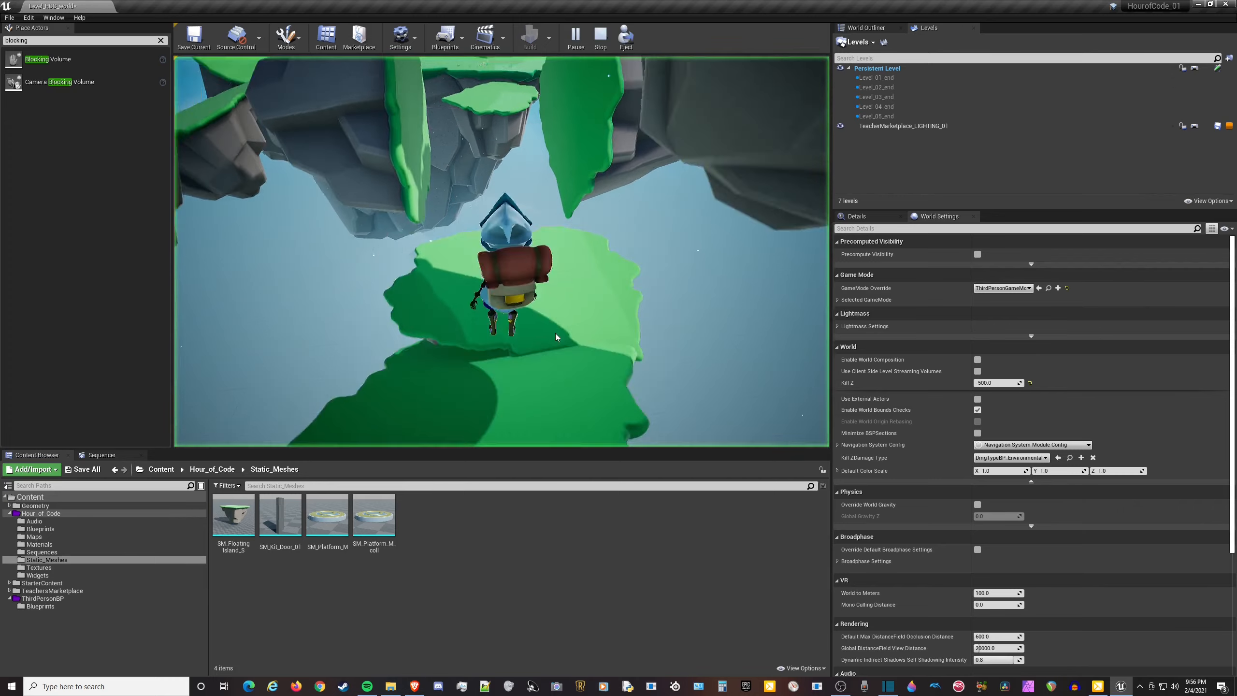
key(w)
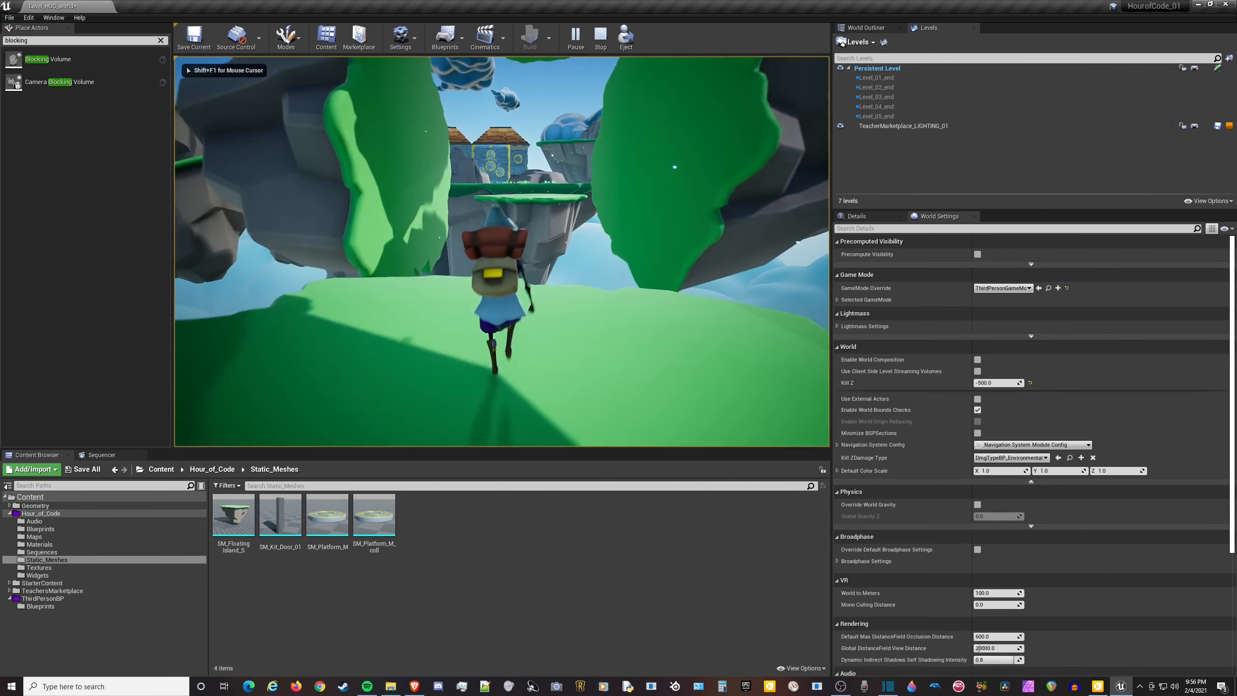
key(space)
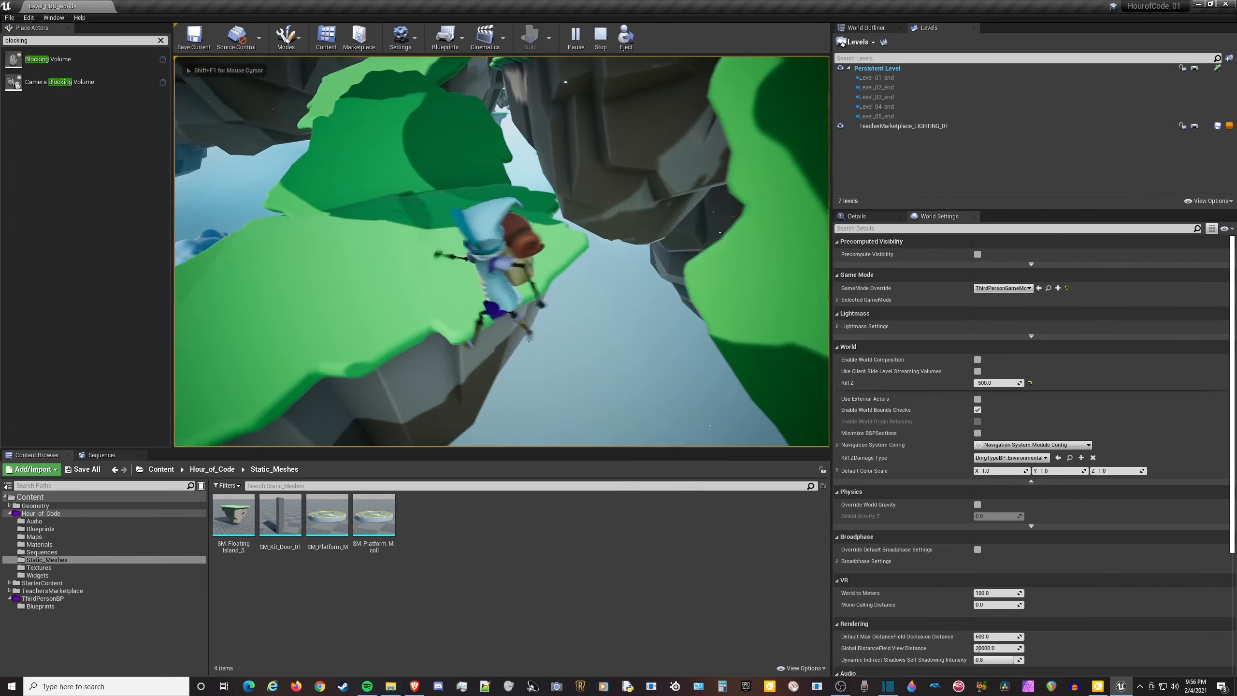
key(w)
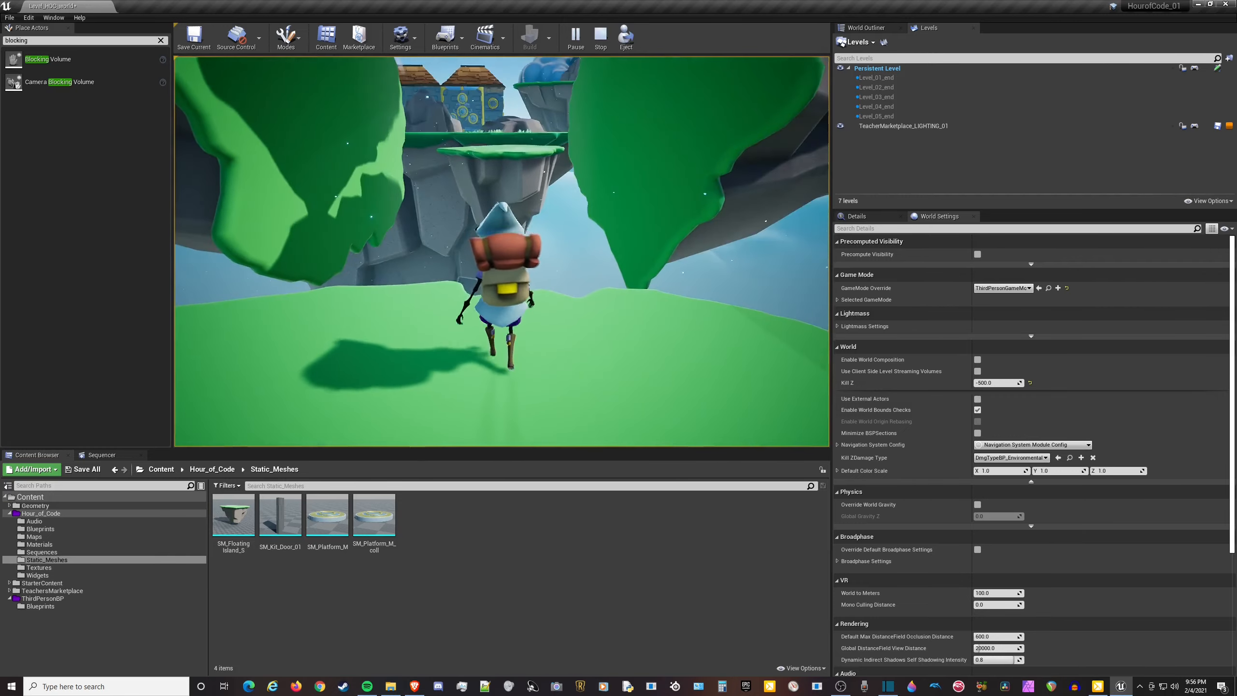
key(space)
key(w)
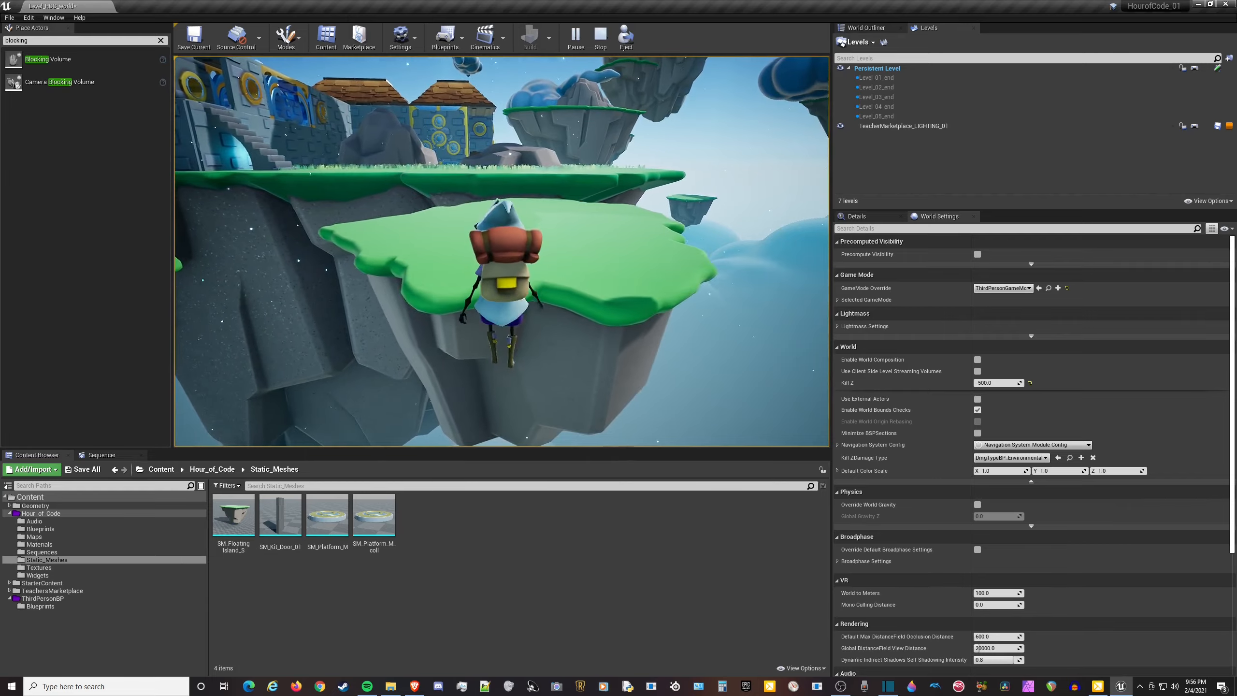
key(w)
key(w)
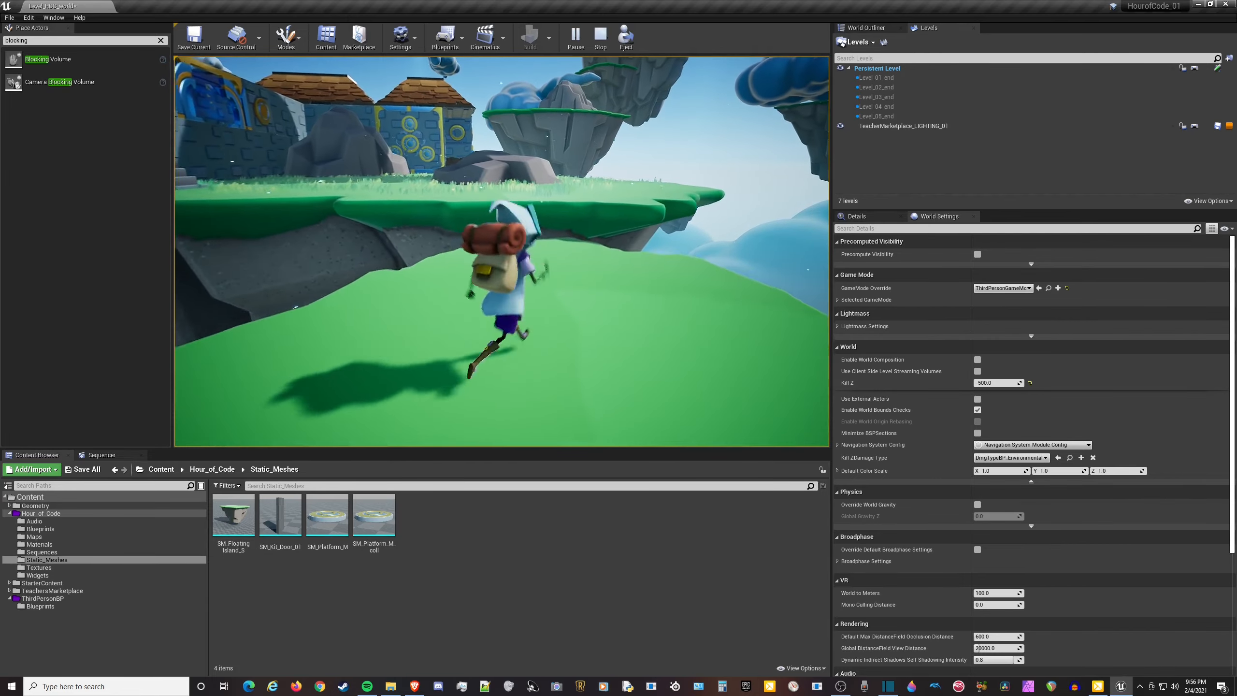
Continue the play-test across the grassy islands and up the sloped islands to the main island, and end the session.
key(w)
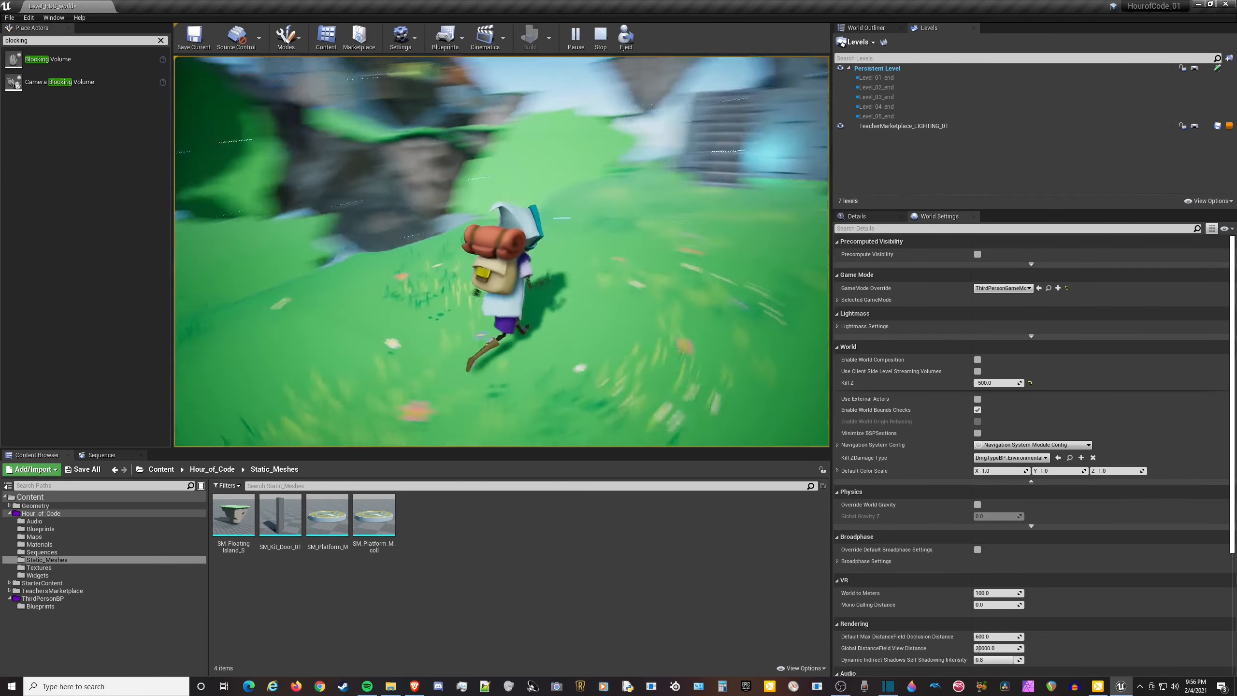
key(space)
key(w)
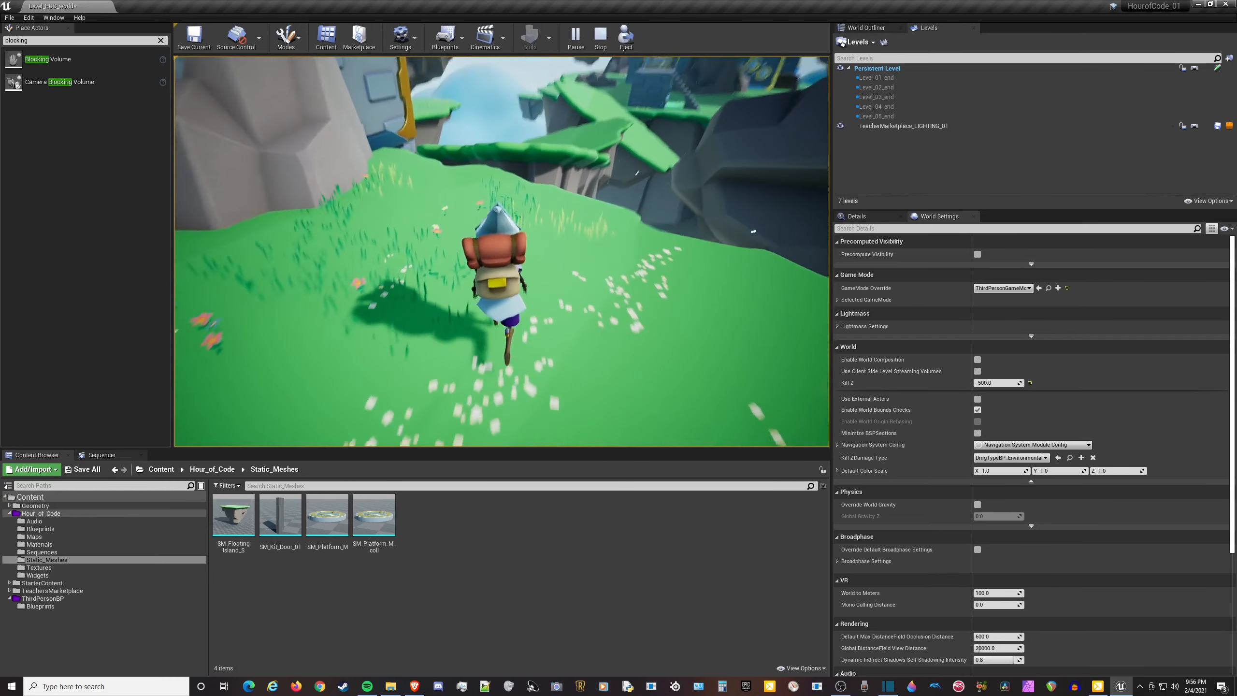
key(w)
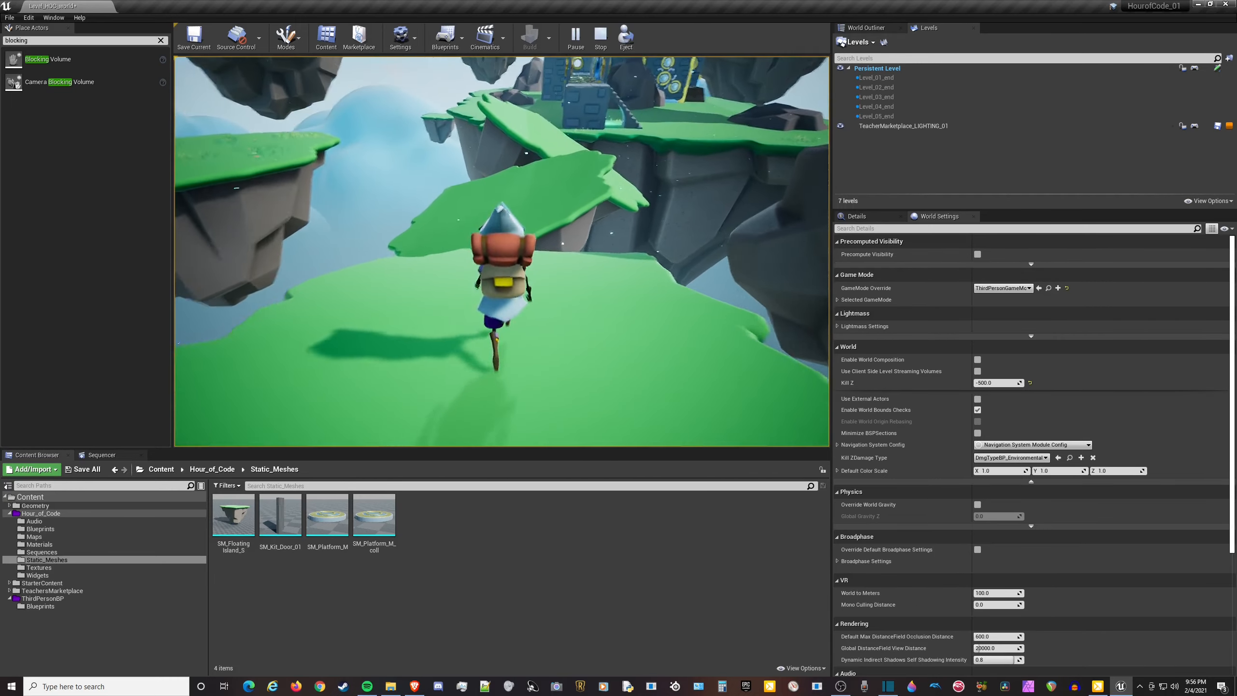
key(space)
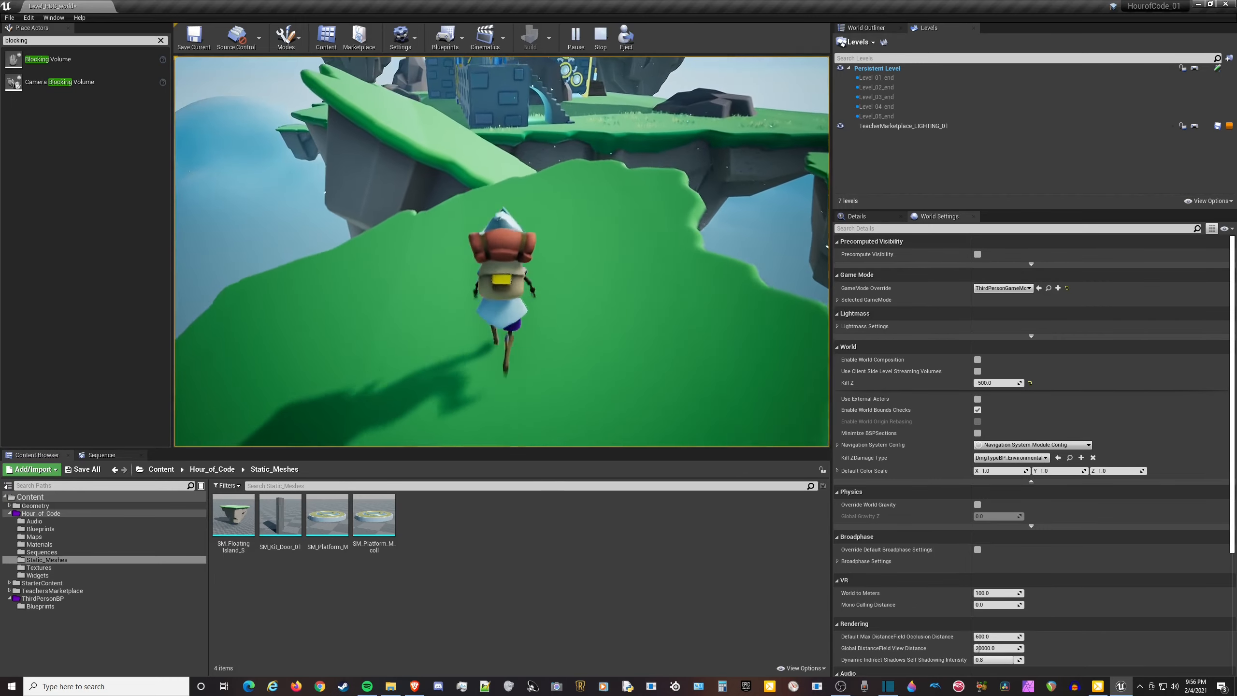
key(space)
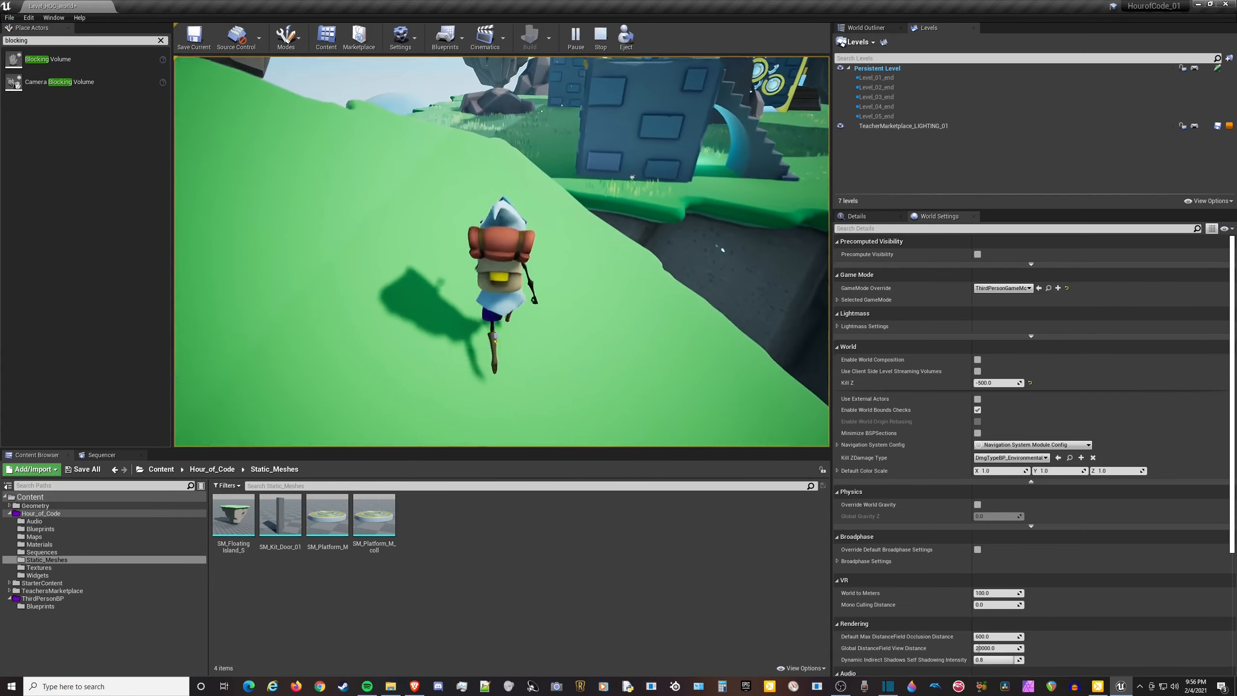
key(w)
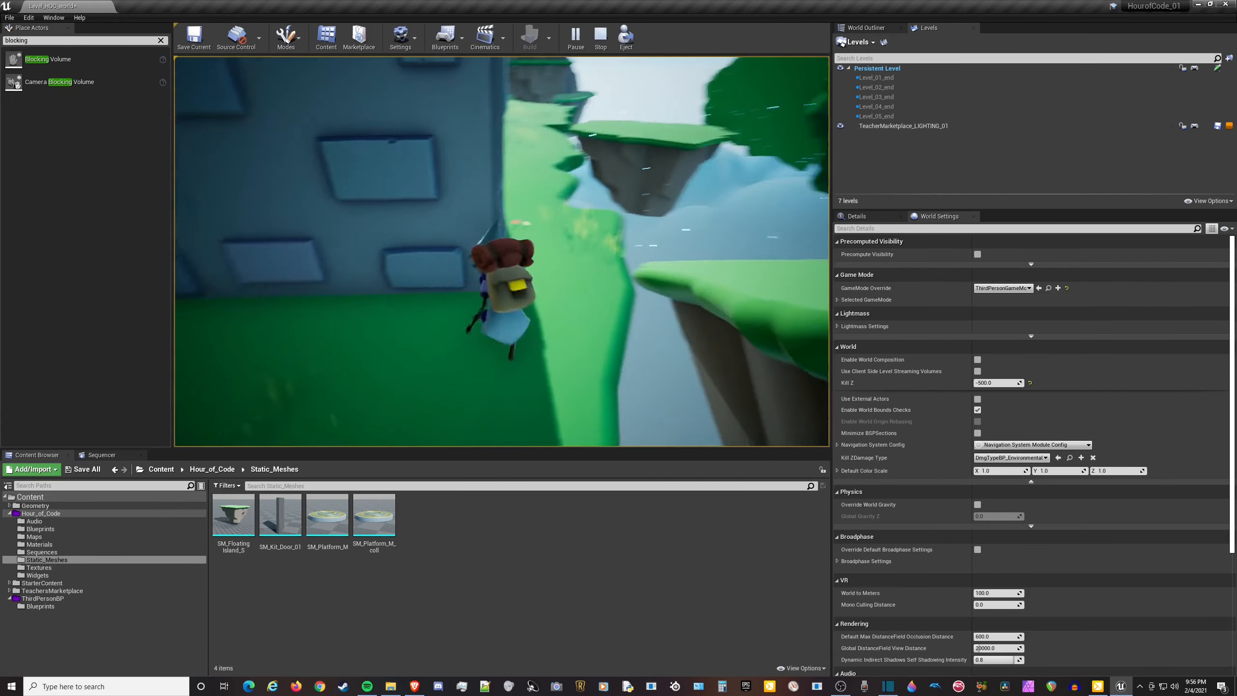
key(w)
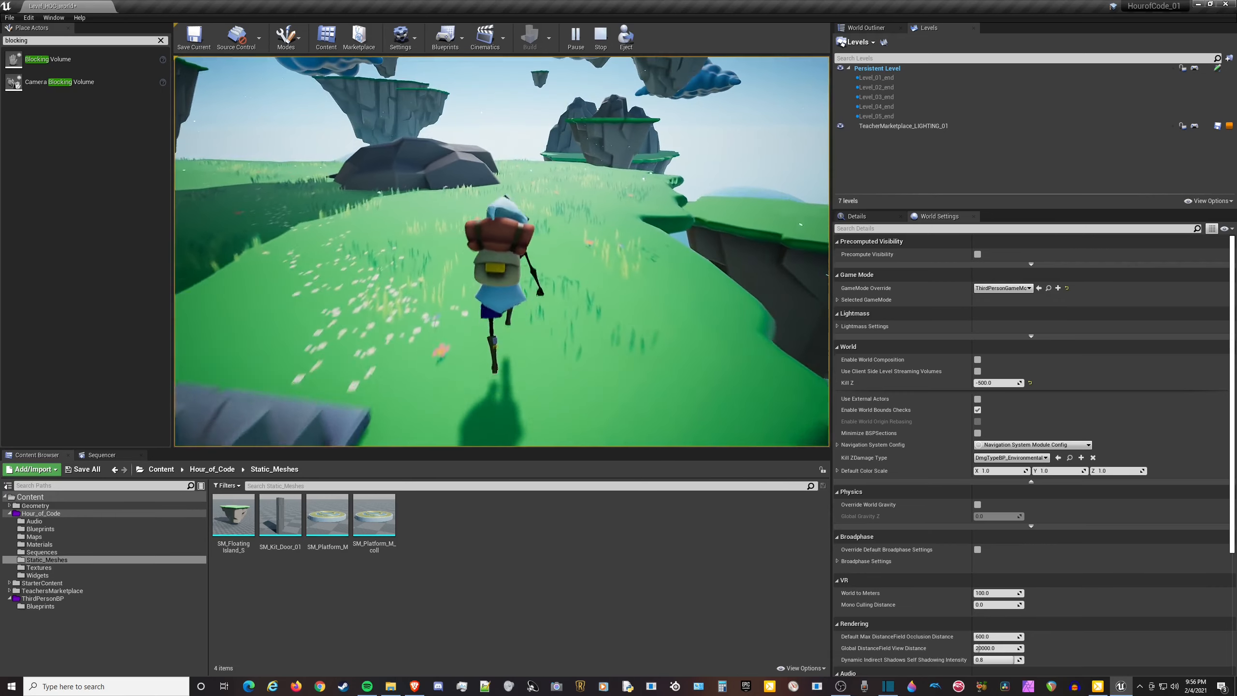
key(w)
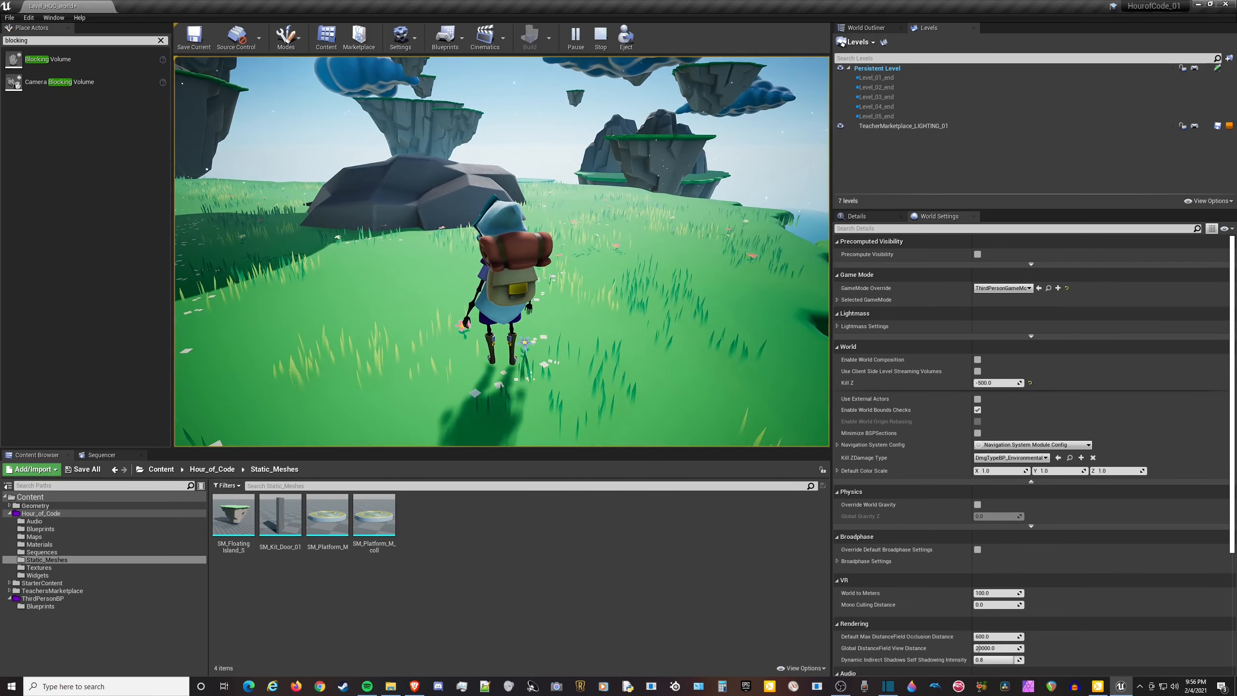
key(Escape)
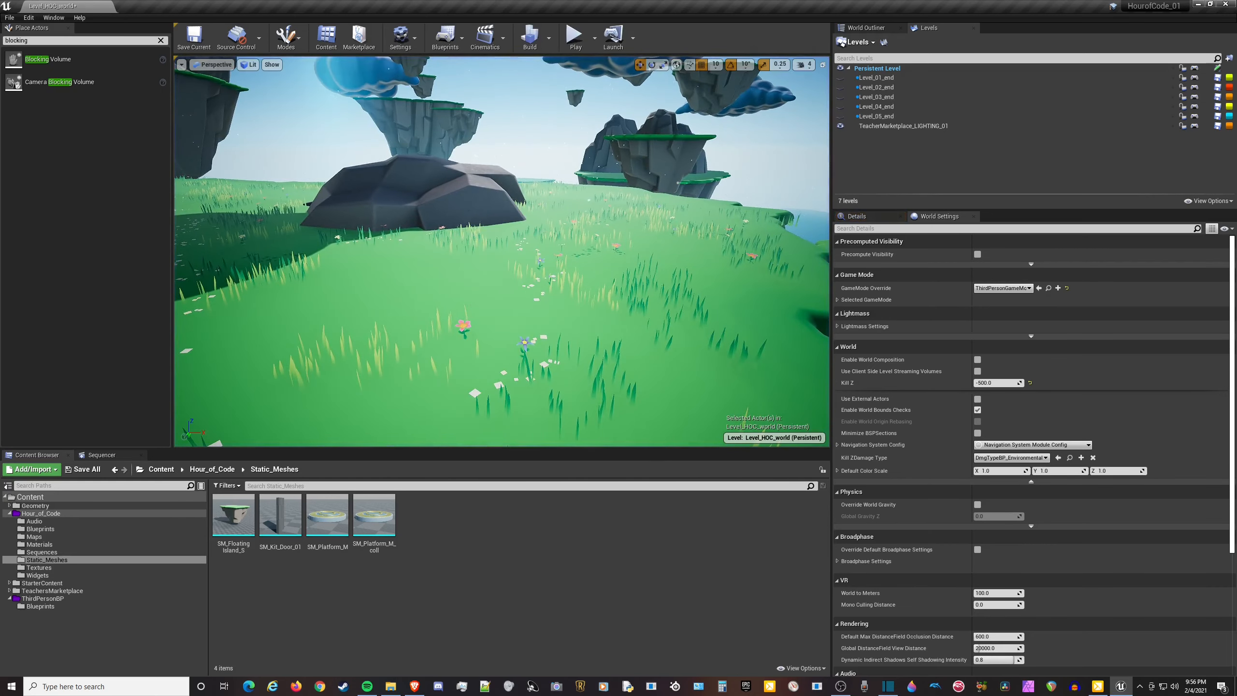
Select the rock formation on the main island and examine its surroundings and actor properties.
key(alt+Tab)
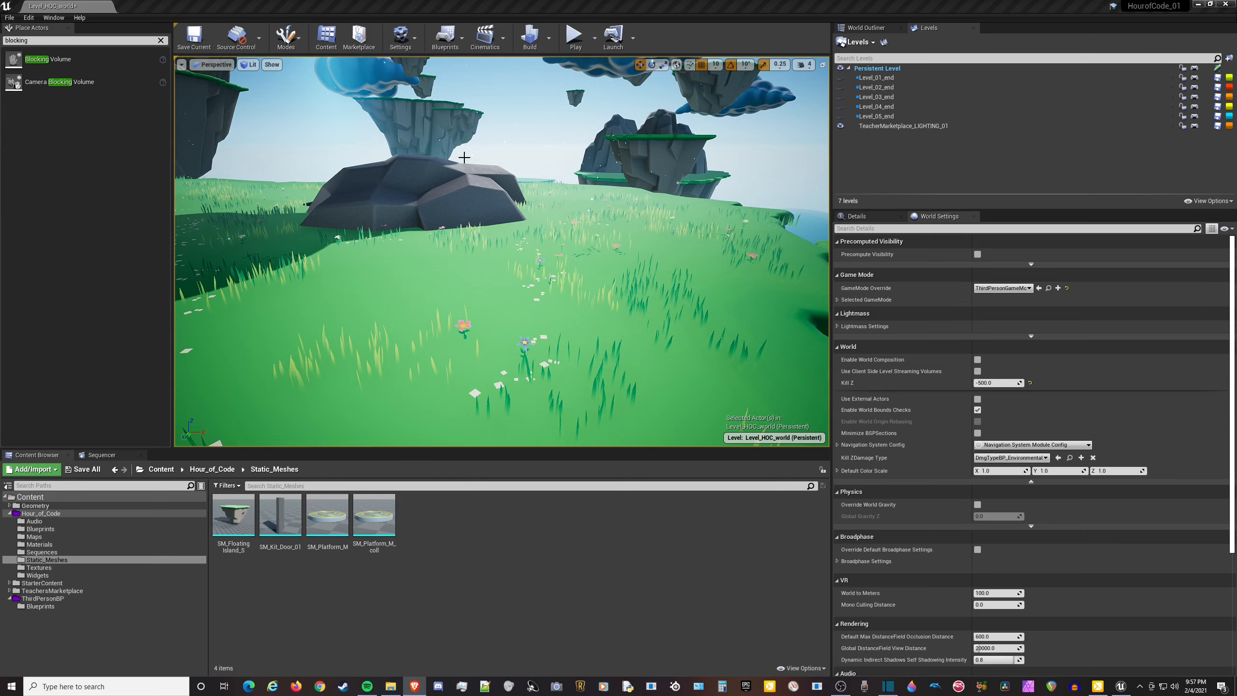
click(429, 173)
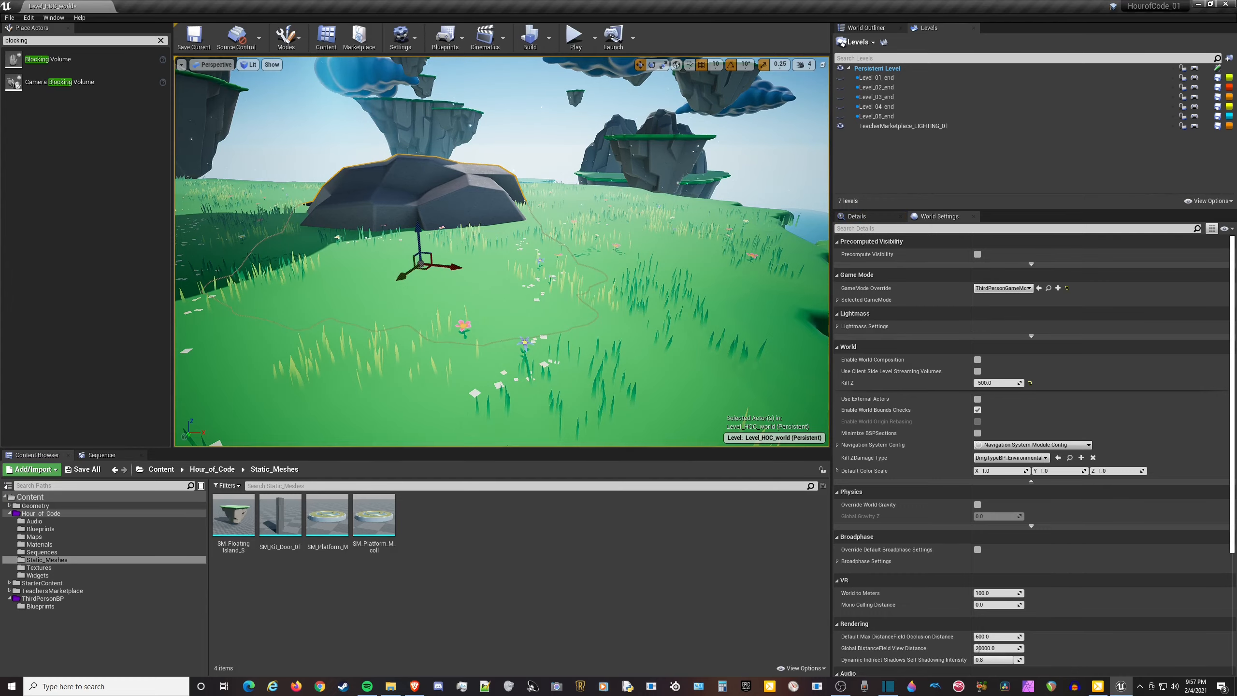
right_drag(509, 188, 509, 187)
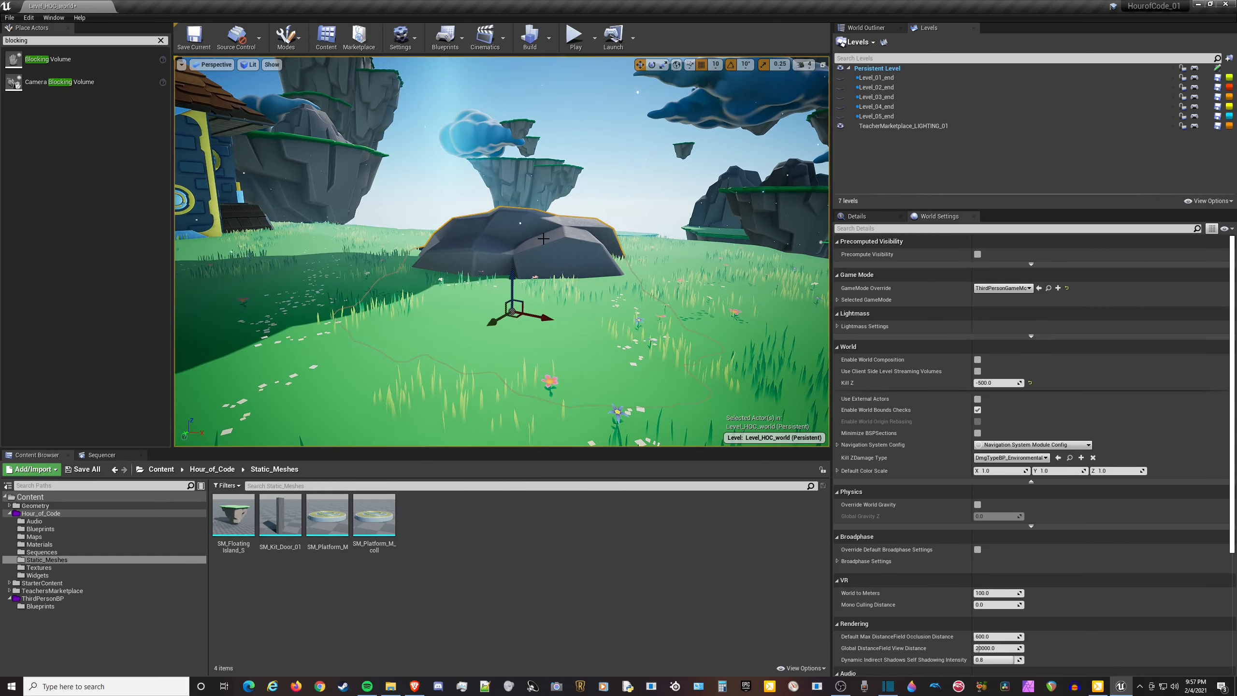
right_drag(544, 239, 545, 243)
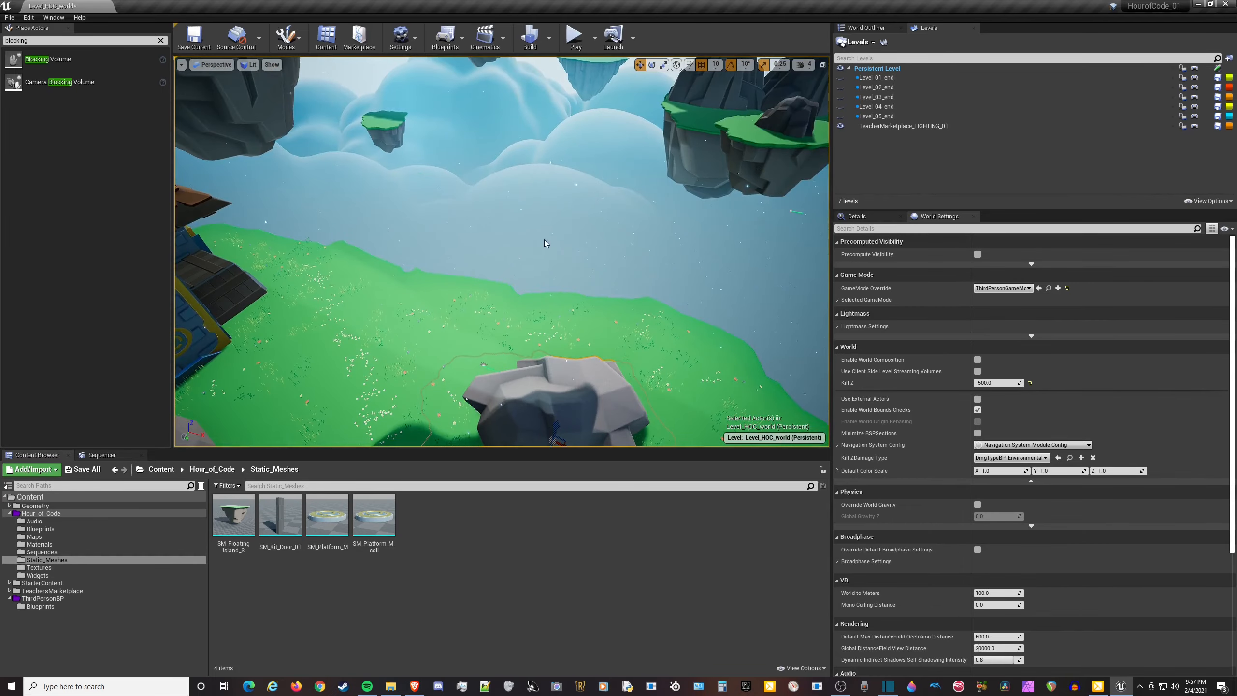
click(840, 128)
click(840, 127)
click(840, 116)
click(840, 116)
click(609, 381)
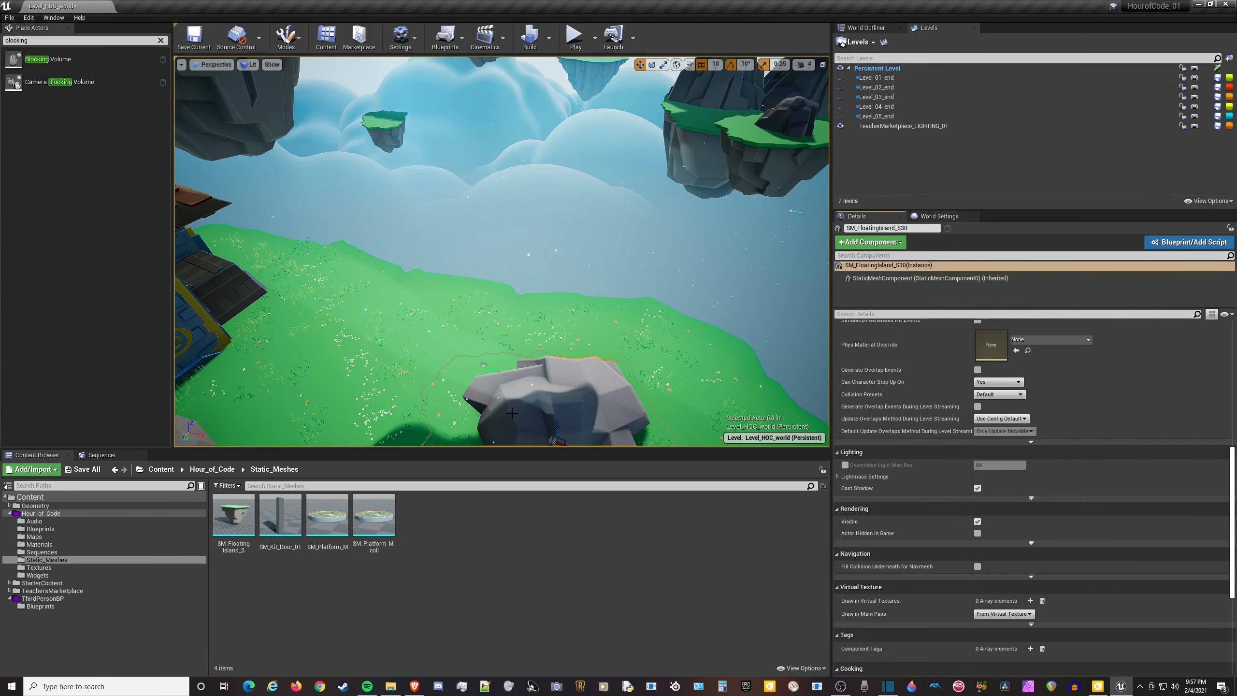
scroll(1090, 481, down, 4)
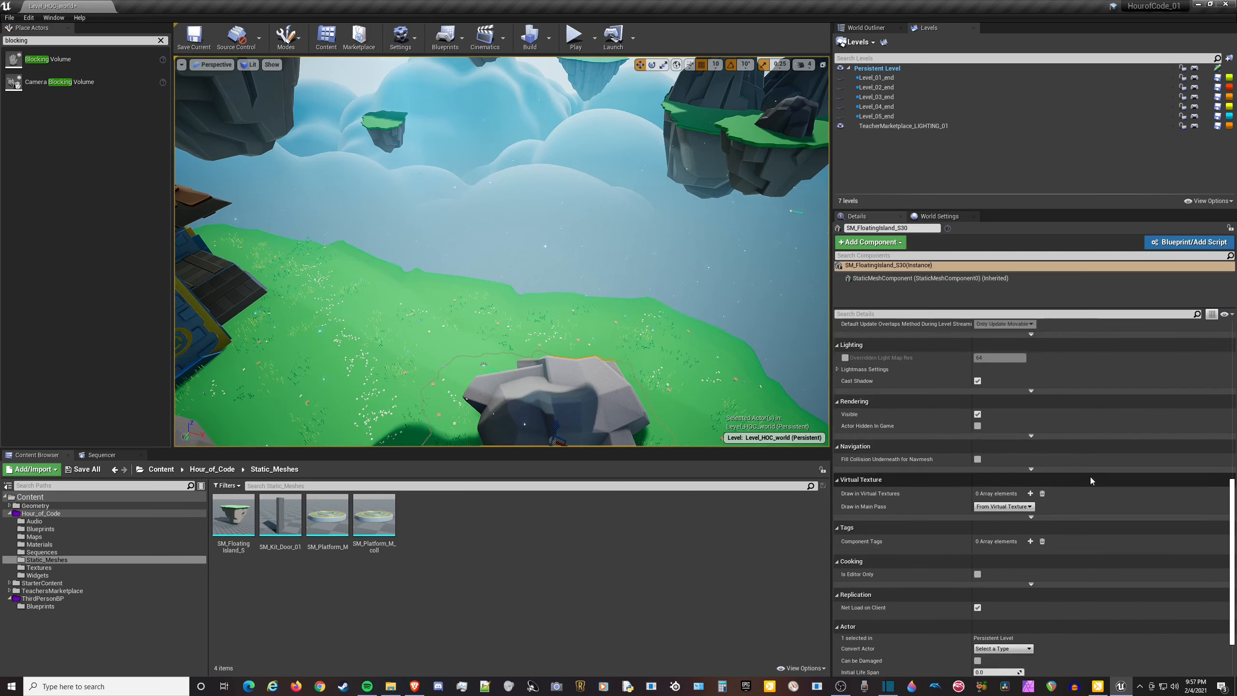
scroll(1087, 520, up, 2)
Examine the large grassy island's actor properties and return to the World Settings.
click(749, 361)
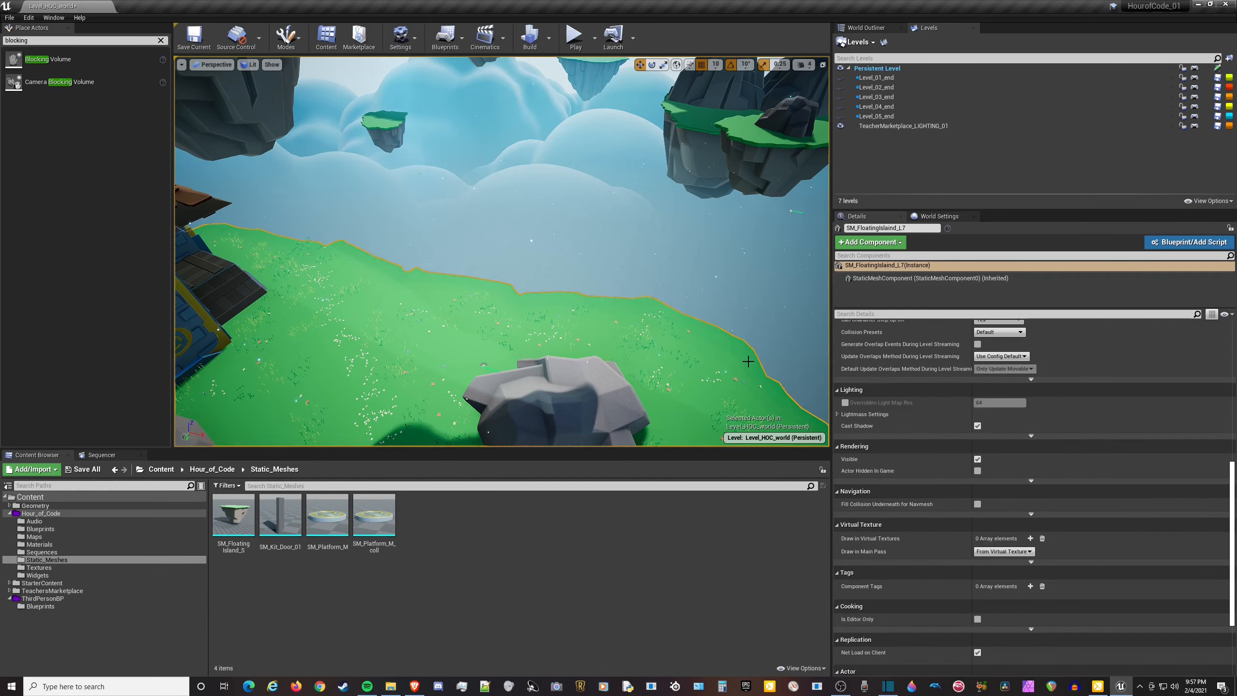
scroll(1052, 448, down, 3)
click(939, 217)
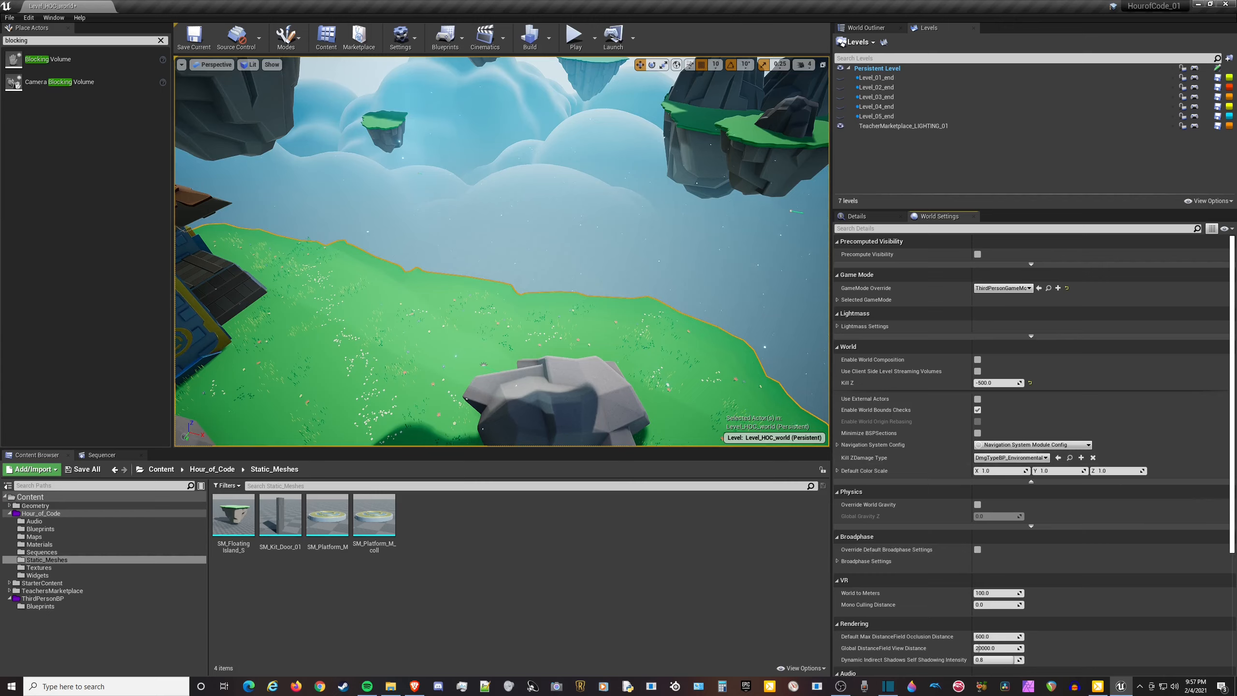
Check the play mode options, and open the SM_FloatingIsland_S static mesh to view the whole island.
click(594, 38)
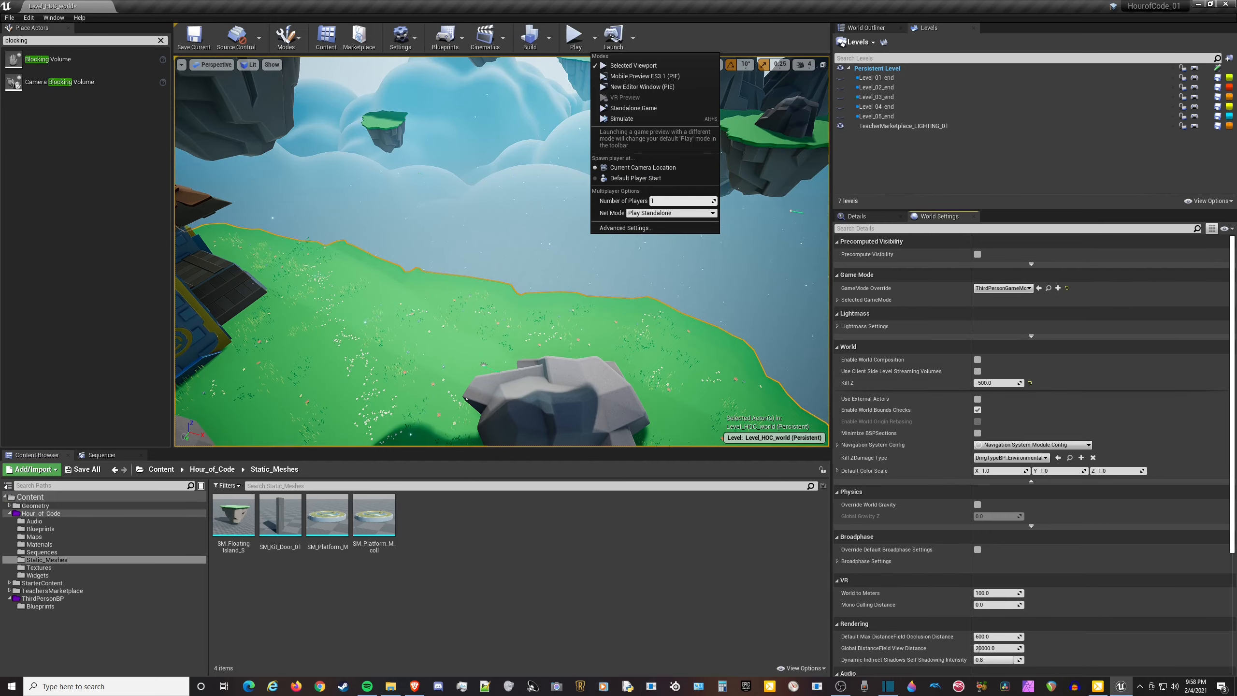
double_click(232, 515)
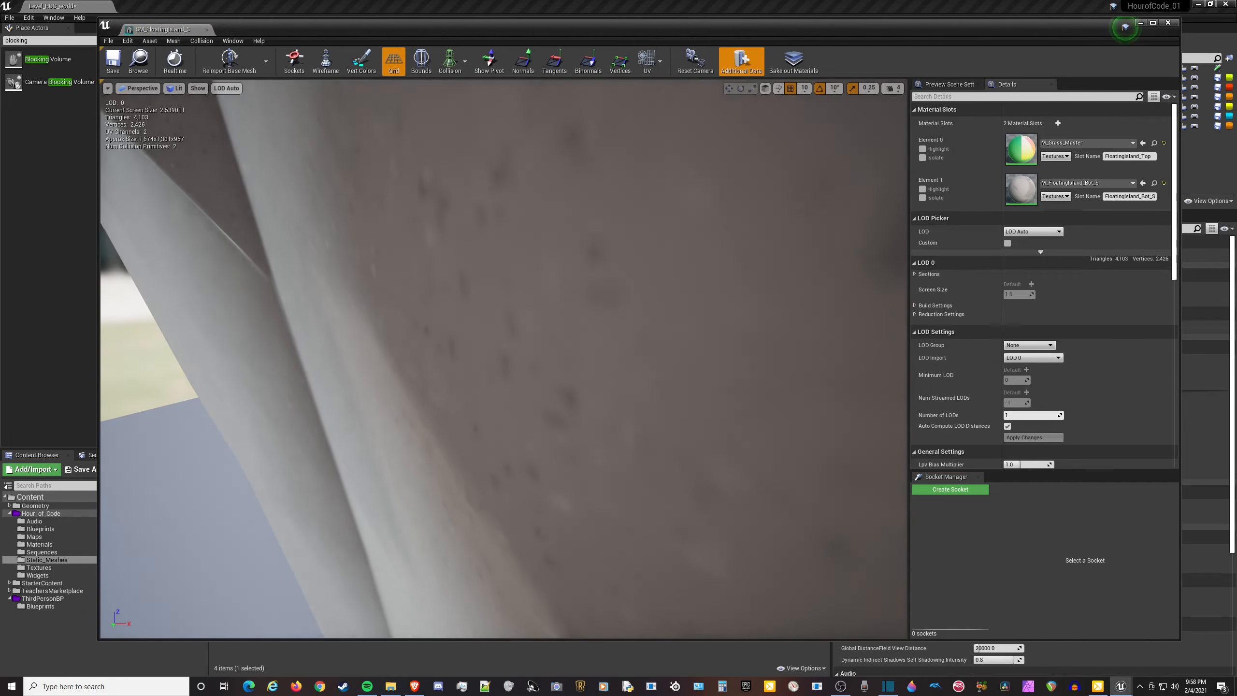
right_drag(503, 358, 601, 317)
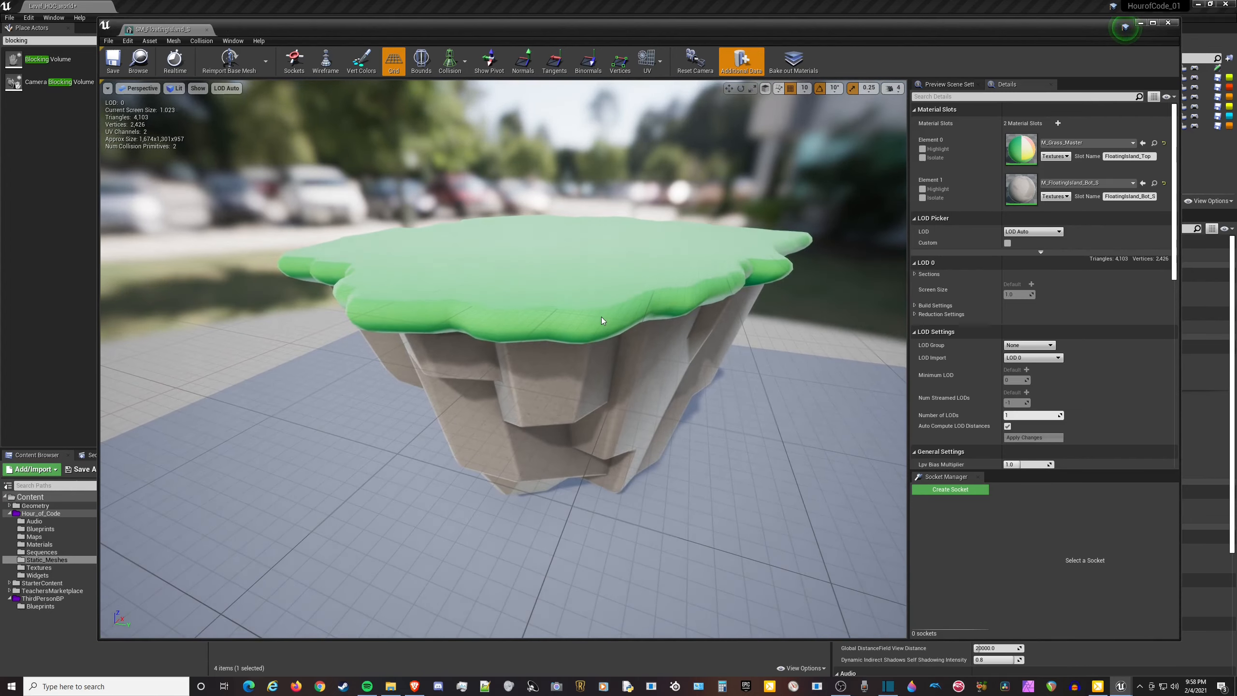
click(461, 69)
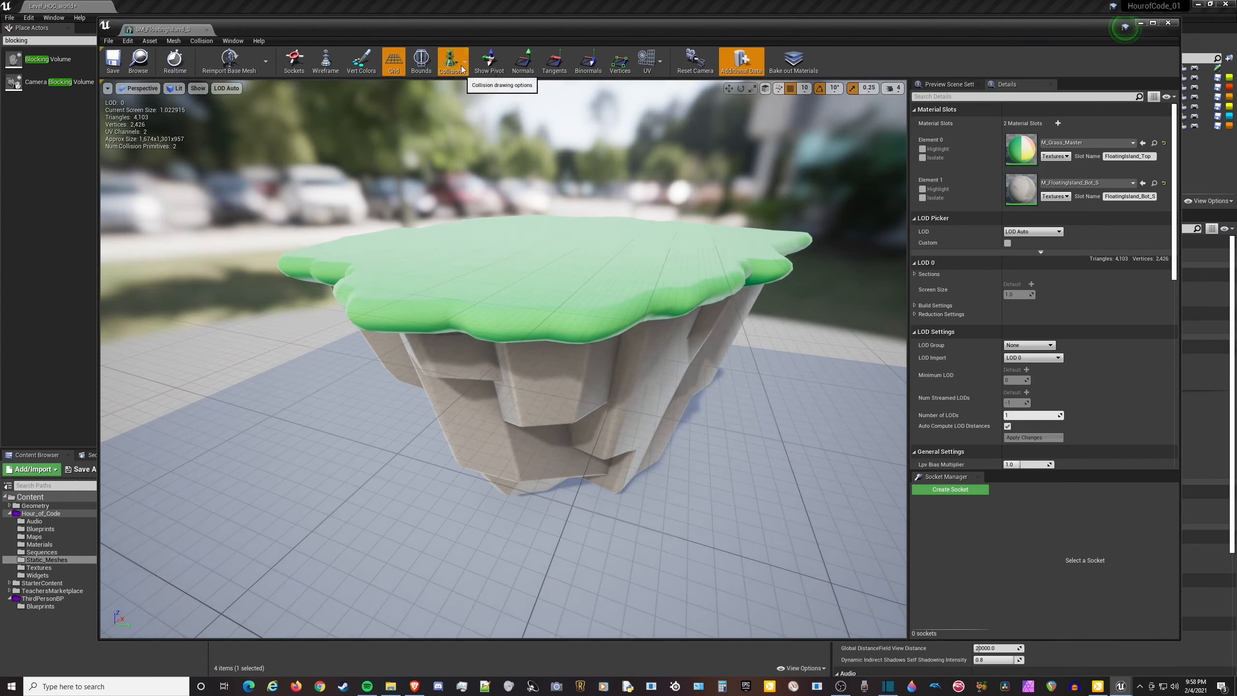
click(460, 68)
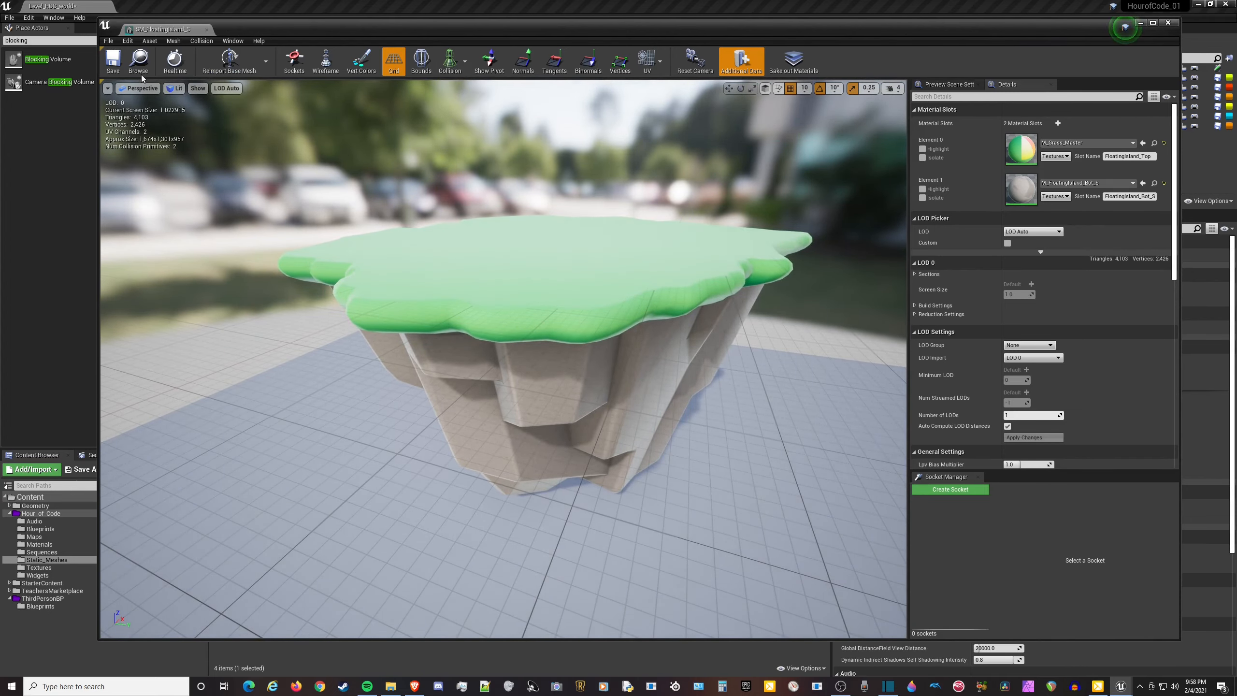
Compare the island mesh's Simple Collision and Complex Collision displays one after the other, and hide both overlays.
click(198, 88)
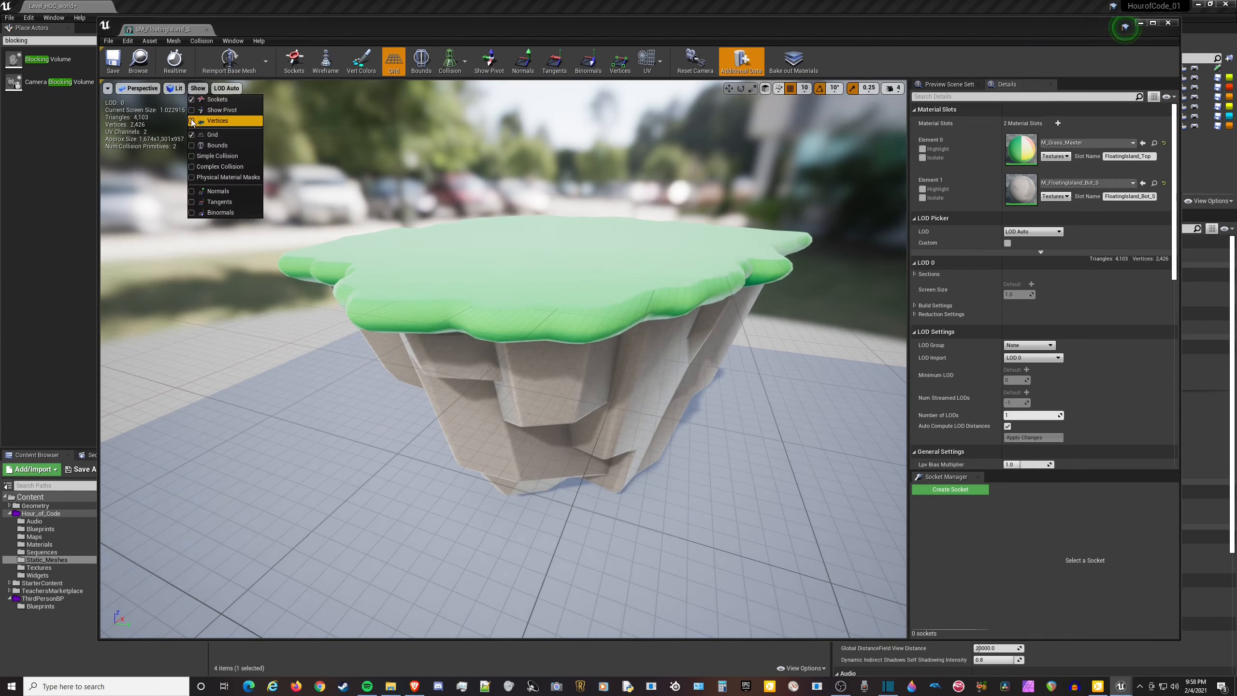
click(193, 157)
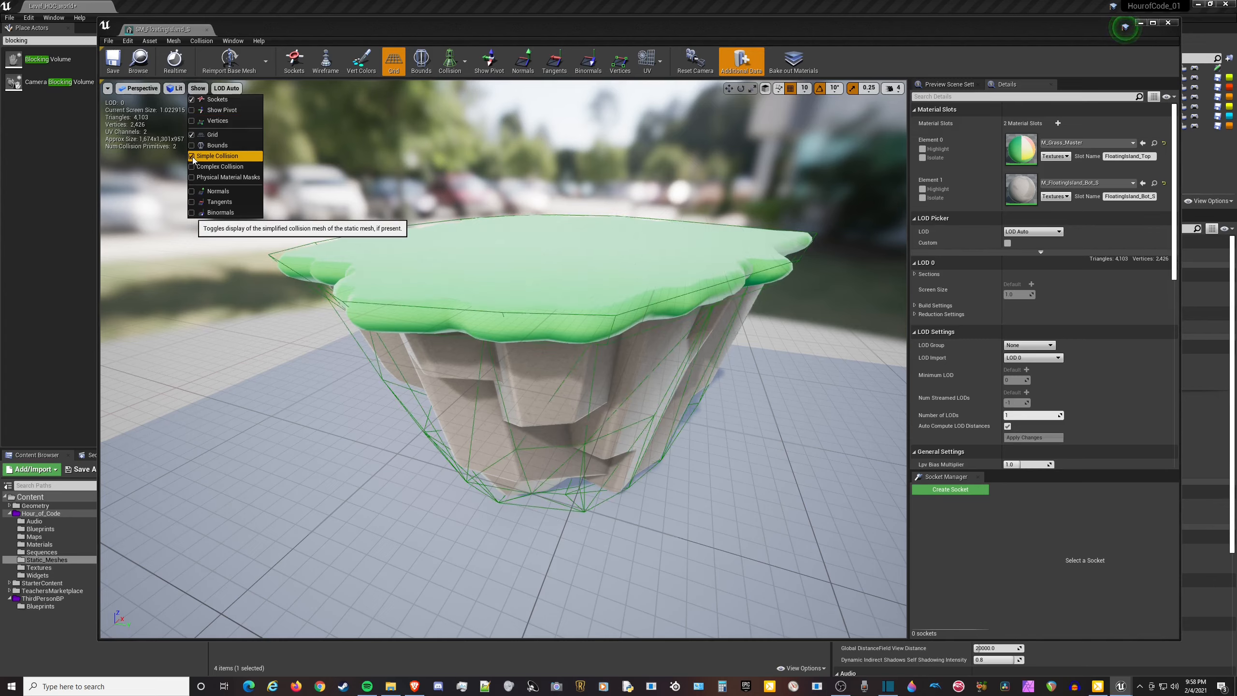
click(193, 157)
click(192, 166)
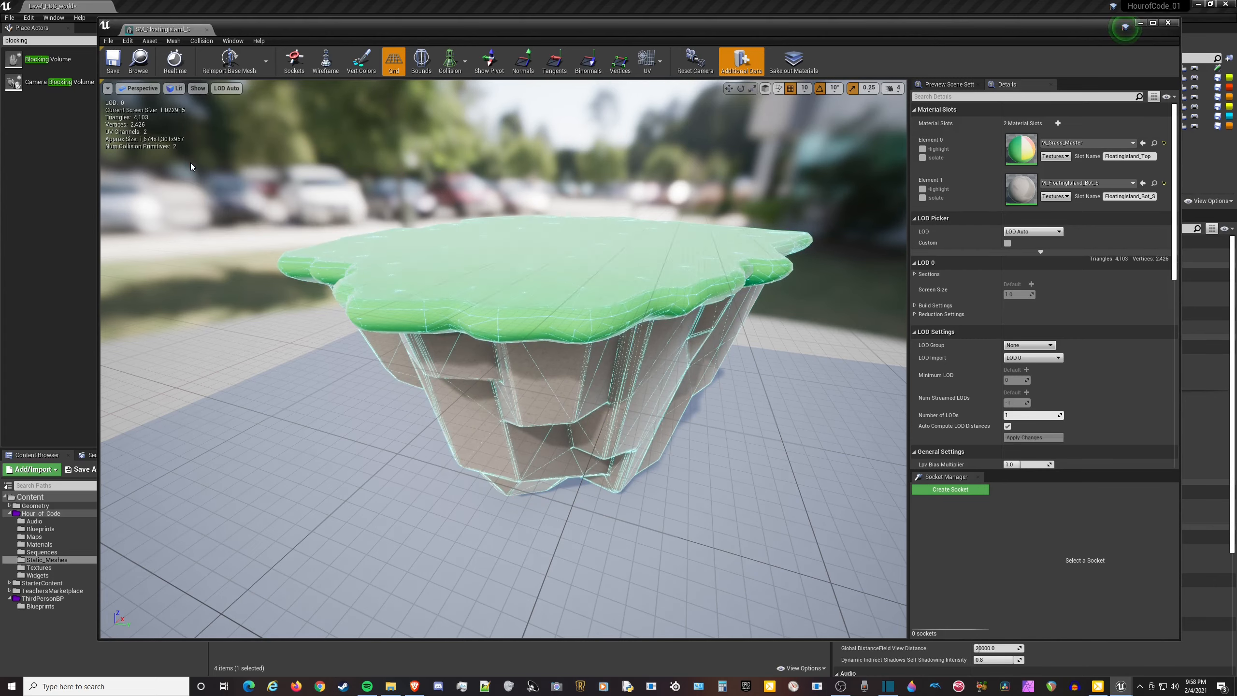
click(198, 88)
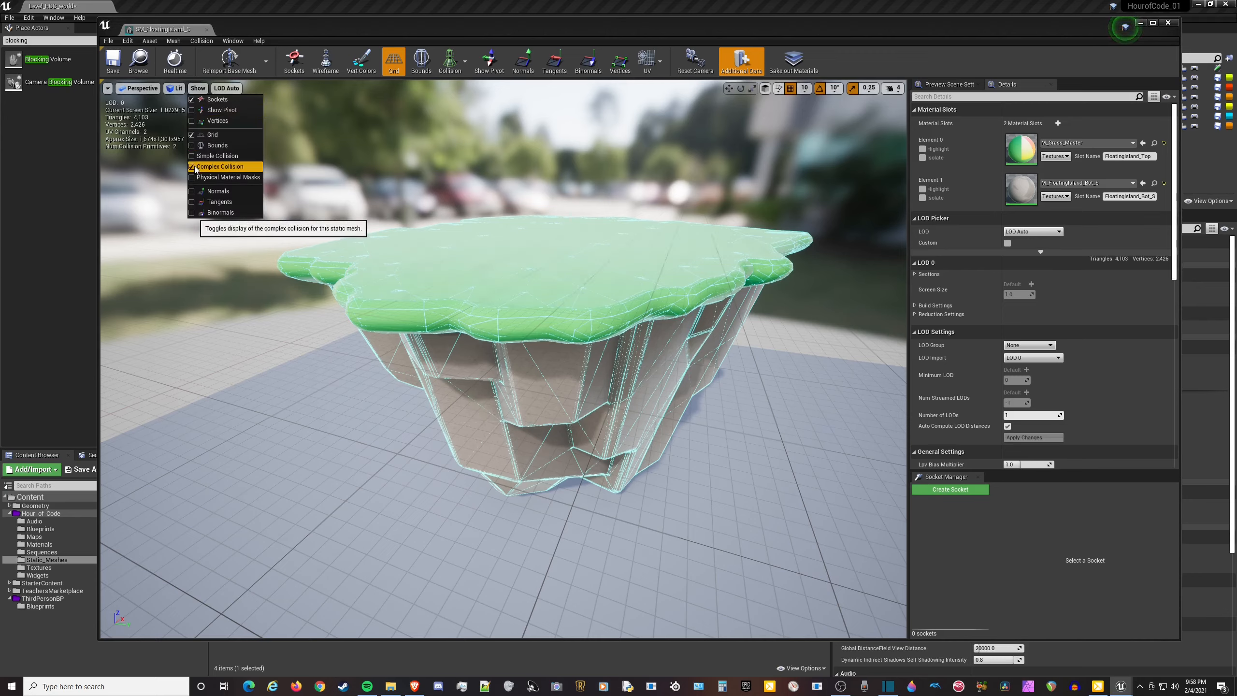
click(195, 165)
click(198, 88)
click(198, 88)
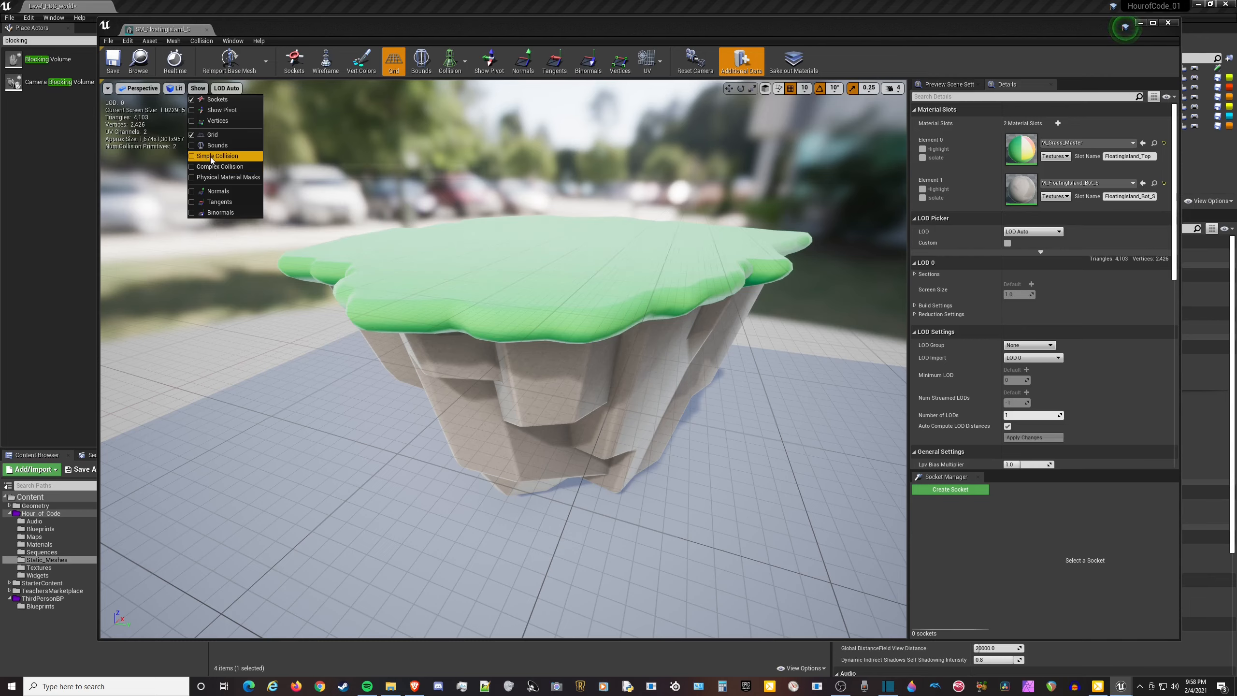
key(alt+Tab)
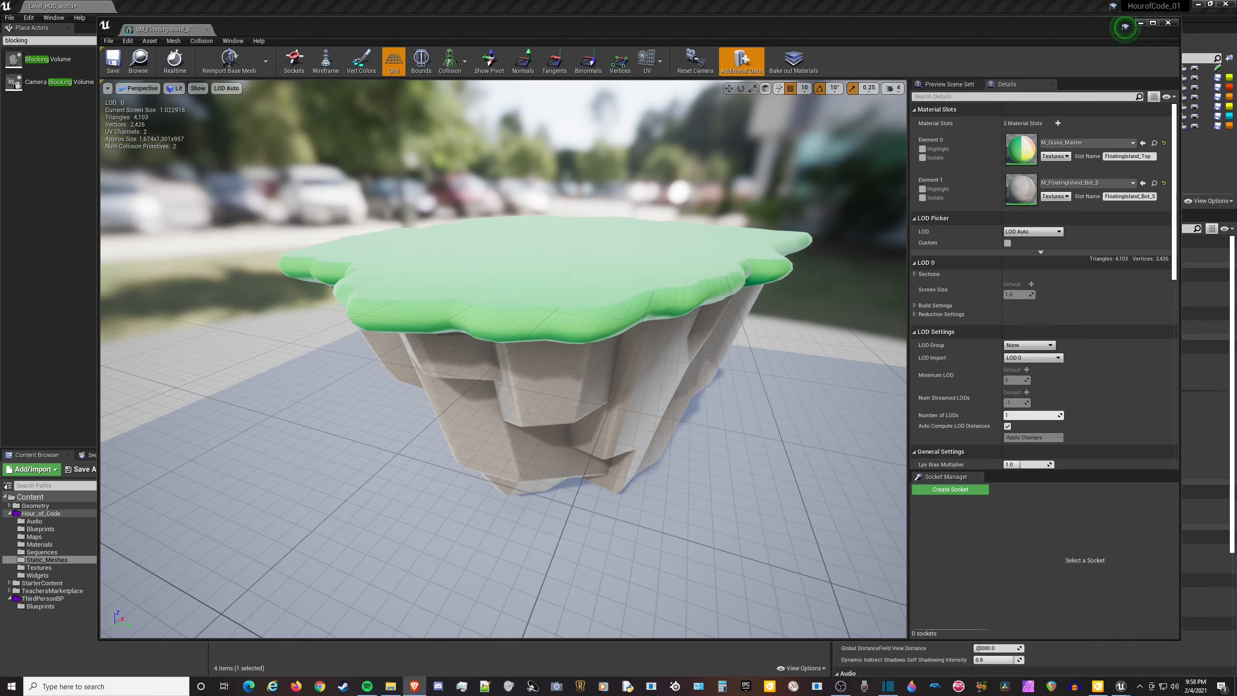